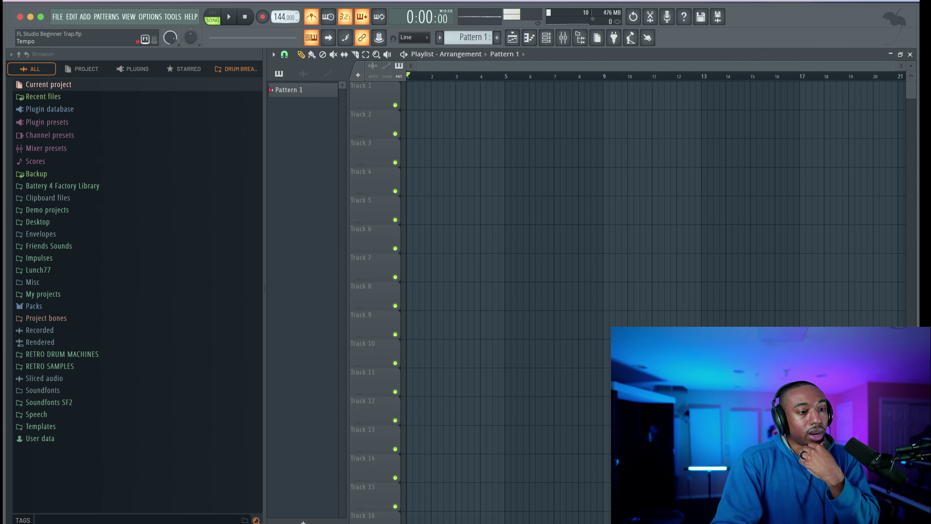
- Lower the project tempo to 132 BPM and check it by briefly playing the metronome
scroll(283, 11, "down", 7)
scroll(283, 16, "down", 3)
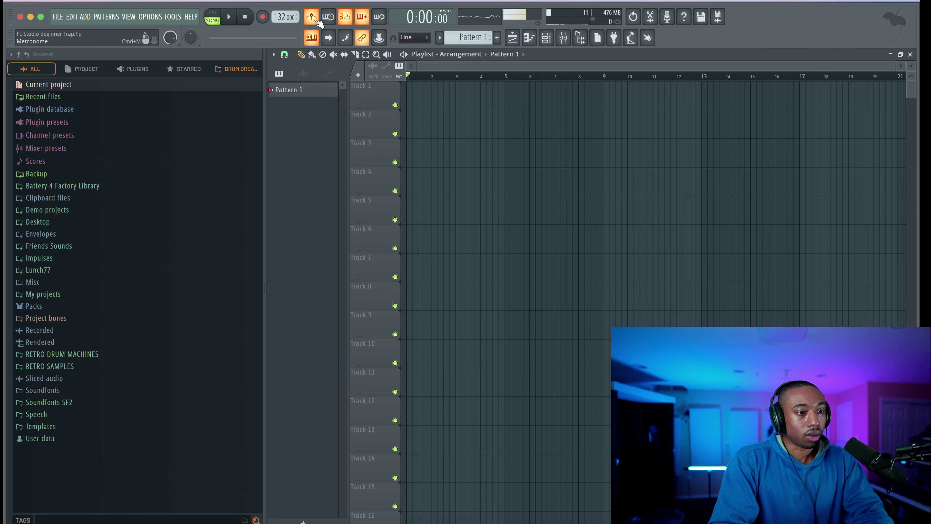
key("space")
key("space")
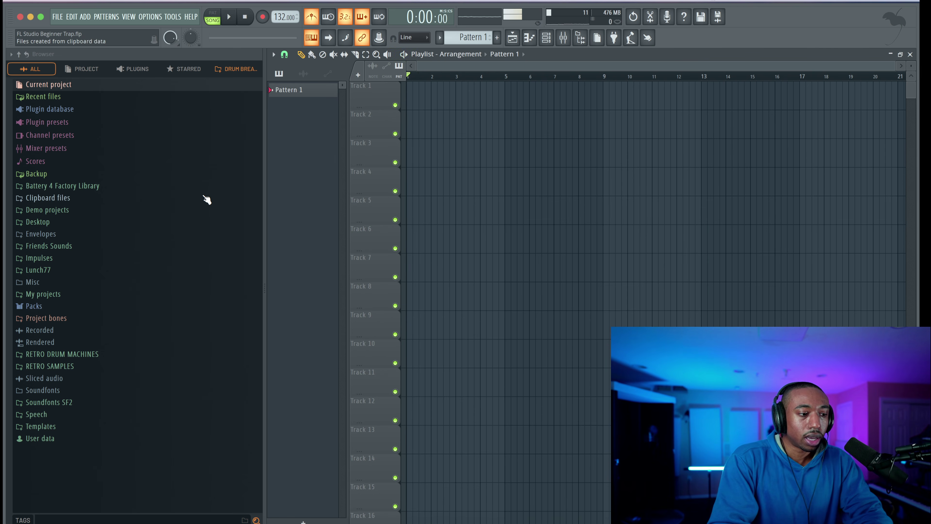
key("space")
key("space")
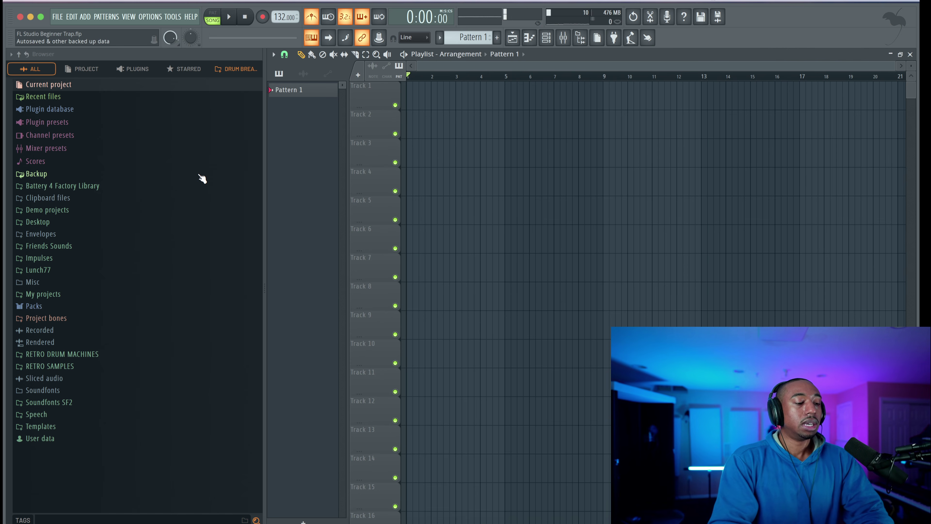
- Open The Lunch77 Travis Scott Drumkit folder within the Lunch77 STS FULL PACK sample library
left_click(75, 270)
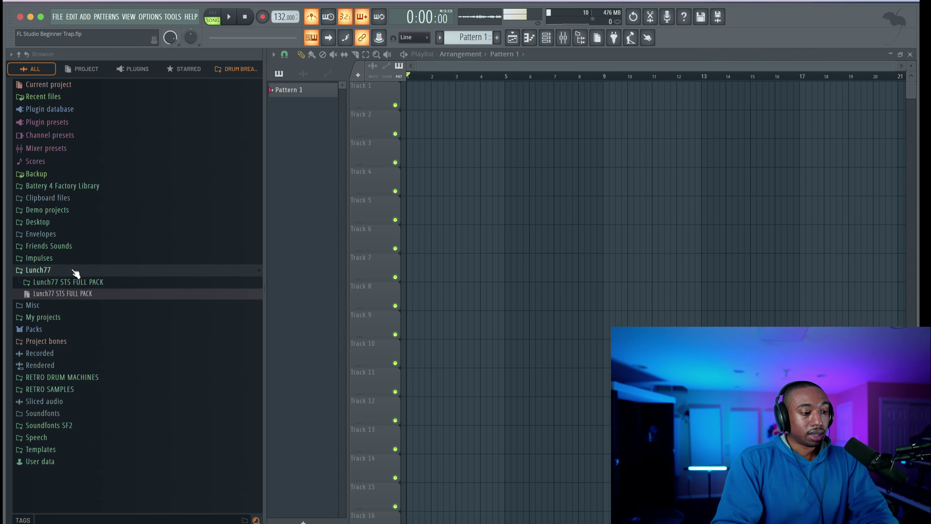
left_click(75, 282)
scroll(100, 280, "down", 5)
scroll(100, 280, "down", 10)
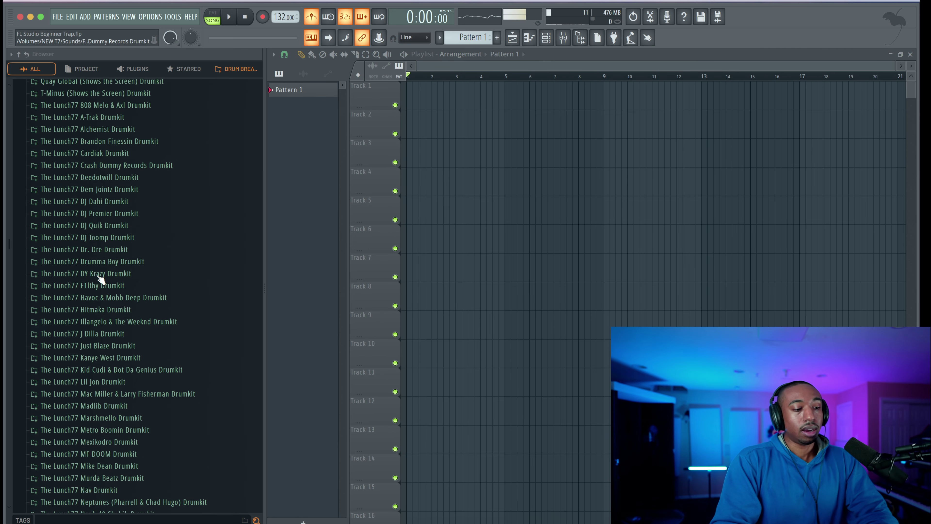
scroll(101, 280, "down", 3)
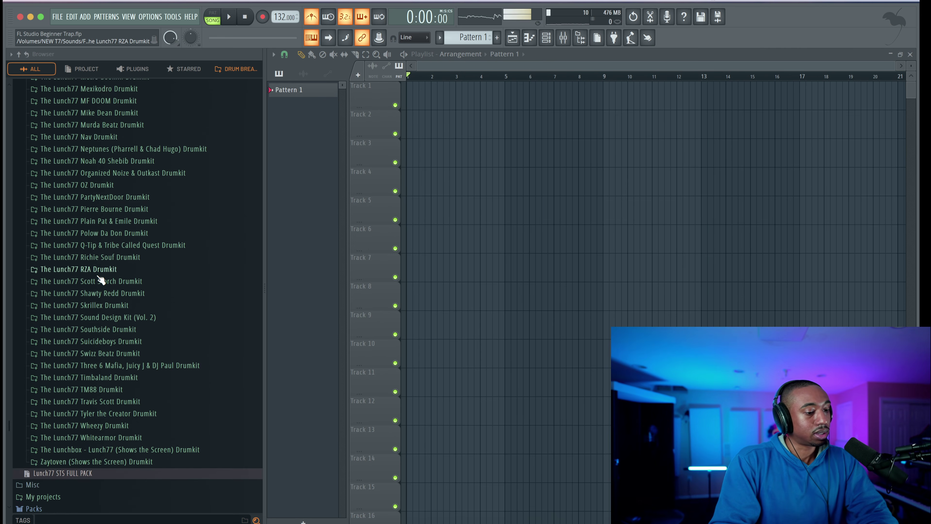
scroll(100, 280, "up", 6)
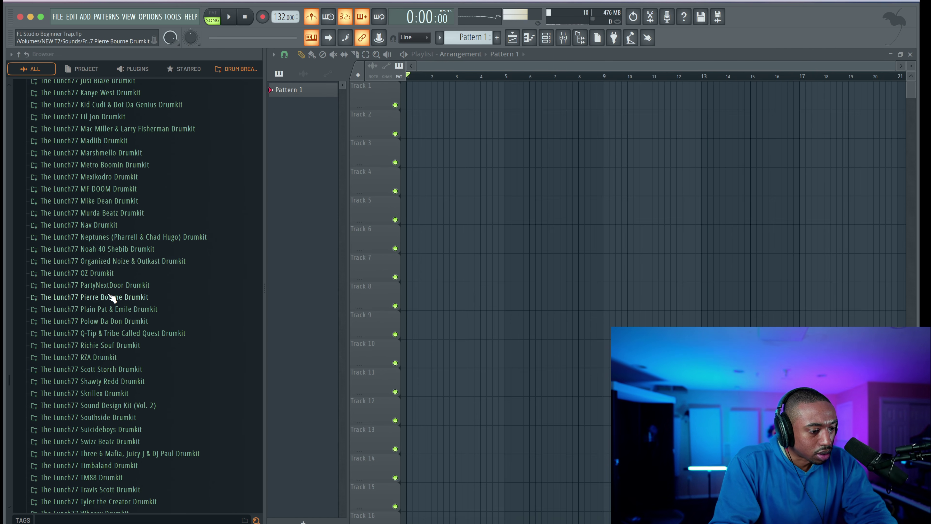
scroll(110, 455, "down", 3)
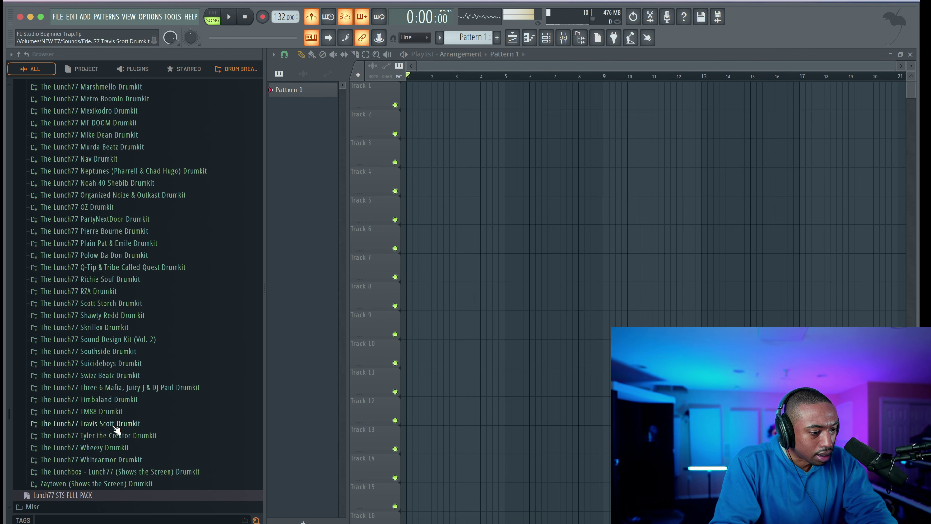
left_click(114, 425)
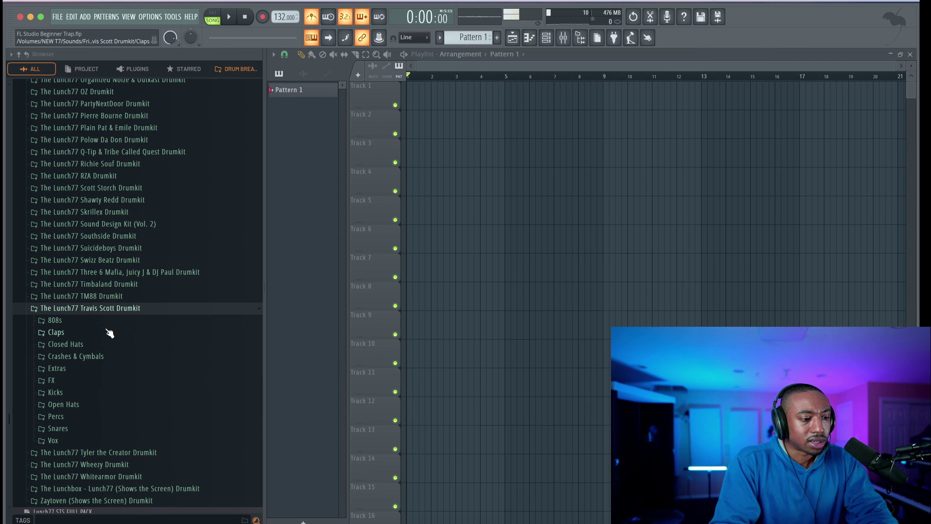
- Audition the drumkit's snare samples from 2. CAROUSEL SNARE through 11 snare hit, briefly running playback
scroll(110, 333, "down", 1)
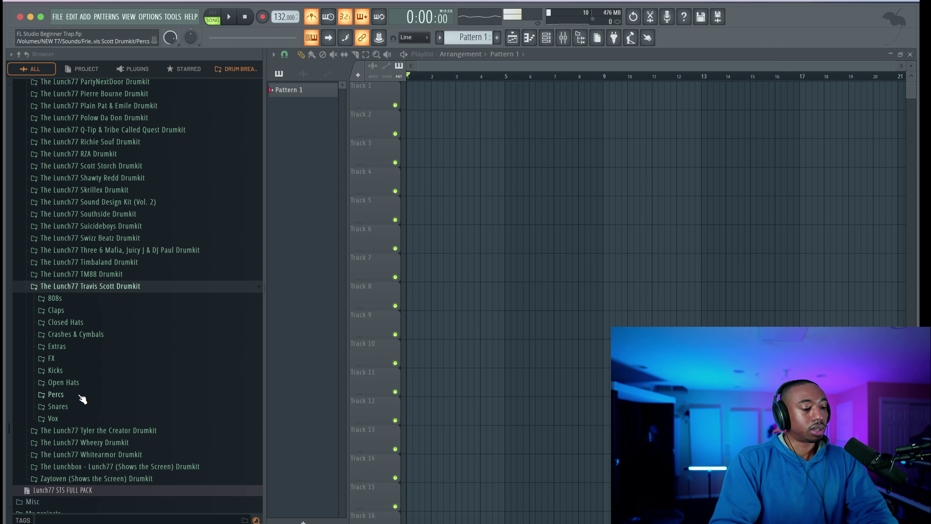
left_click(59, 406)
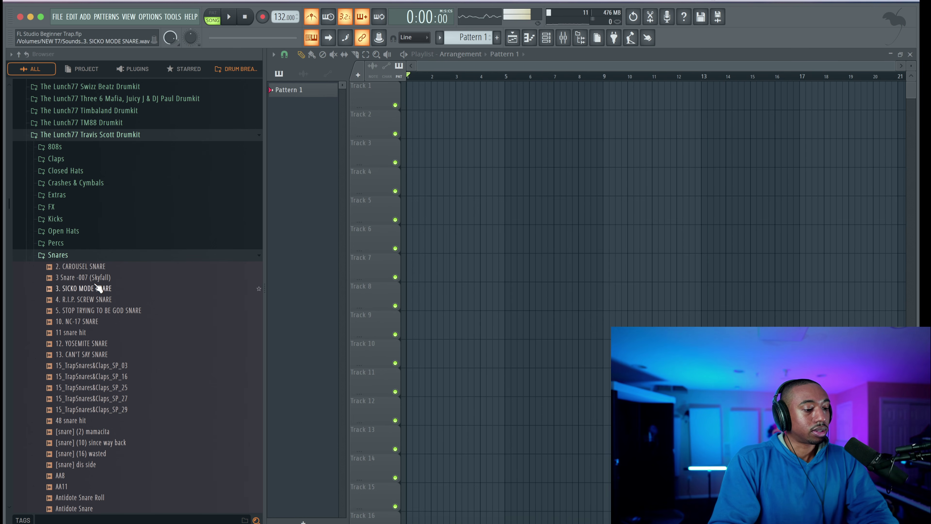
left_click(107, 267)
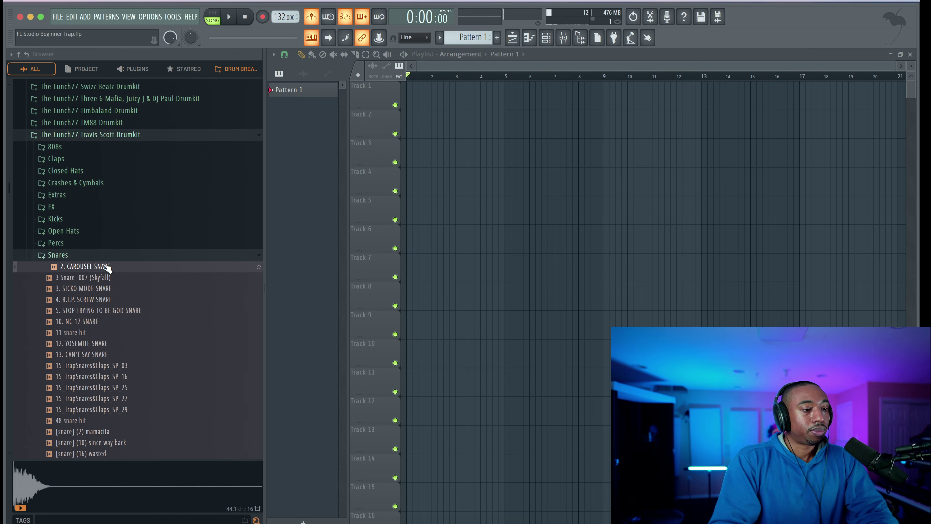
left_click(106, 278)
left_click(106, 288)
left_click(106, 299)
left_click(106, 310)
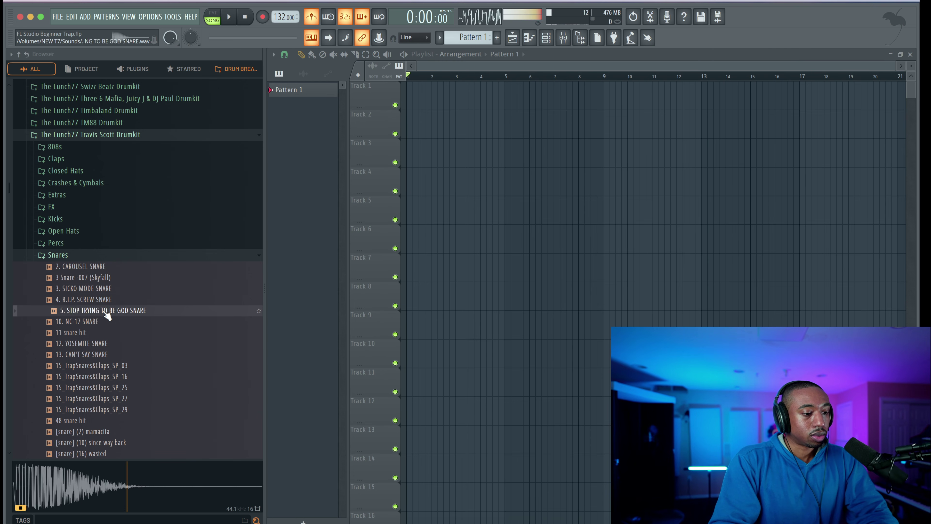
left_click(105, 303)
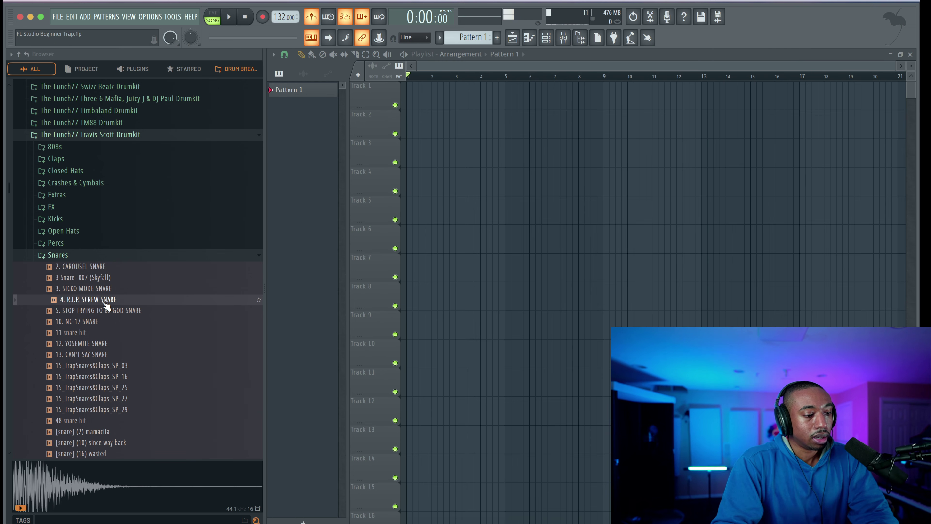
left_click(104, 311)
left_click(104, 321)
key("space")
left_click(105, 332)
- Stop playback and load the 10. NC-17 SNARE sample into a new channel
left_click(104, 322)
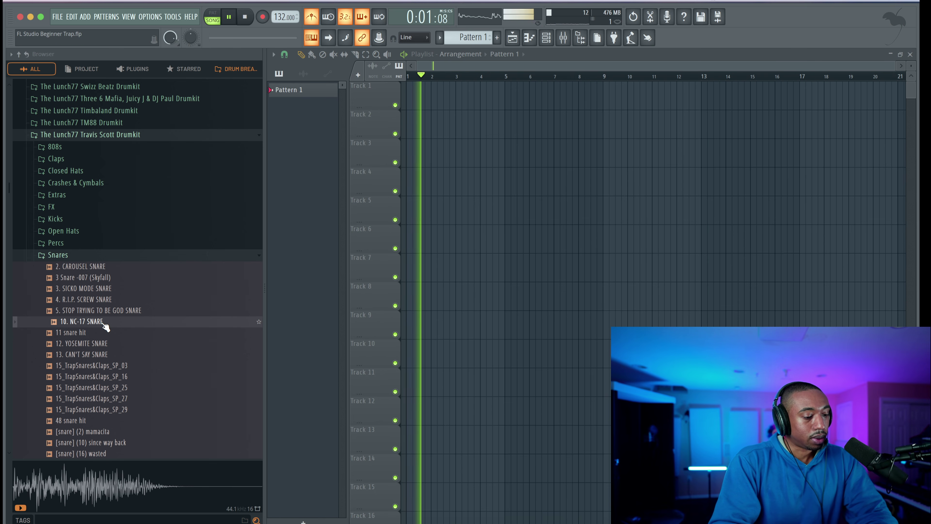
key("space")
right_click(101, 322)
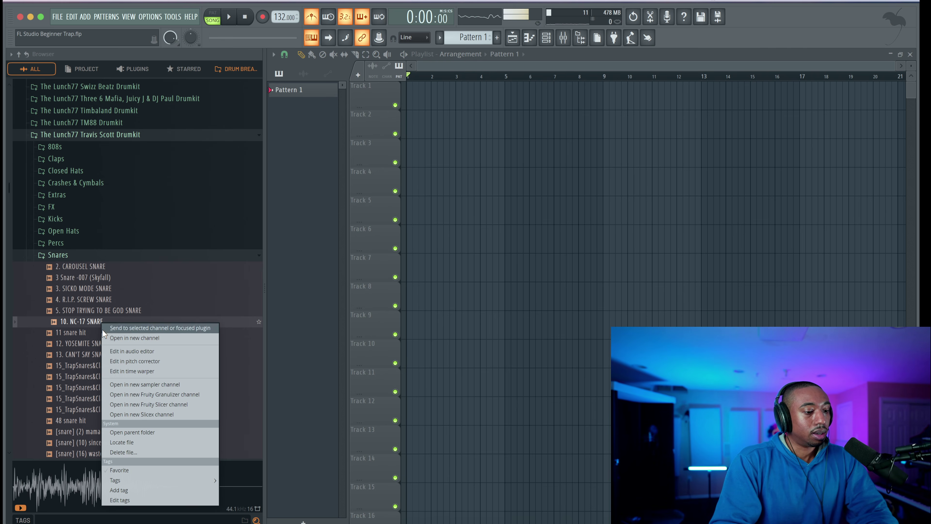
left_click(114, 337)
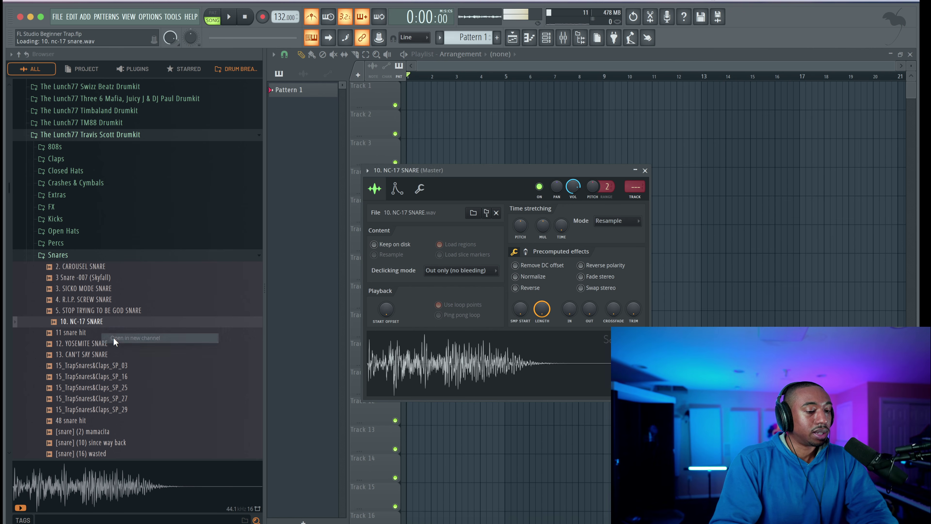
- Show the channel rack and delete the default Sampler channel from it
left_click(552, 40)
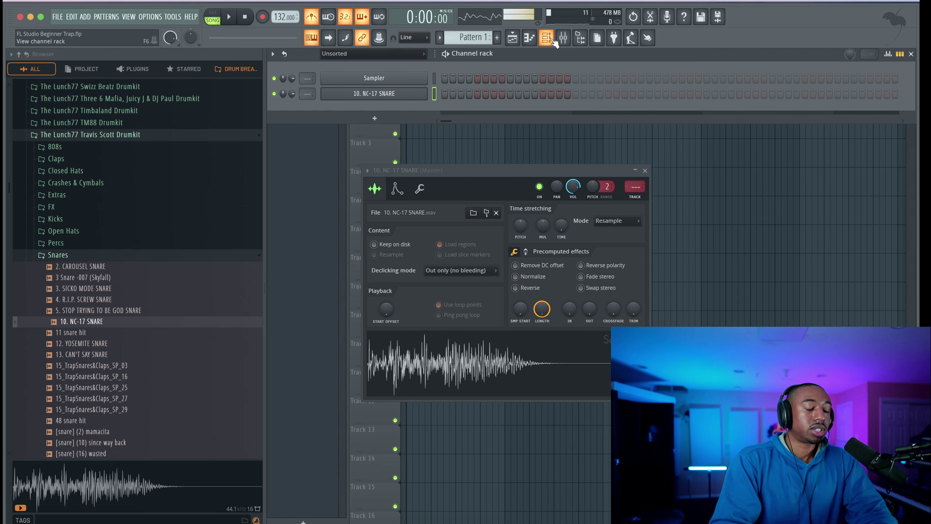
right_click(403, 78)
left_click(445, 197)
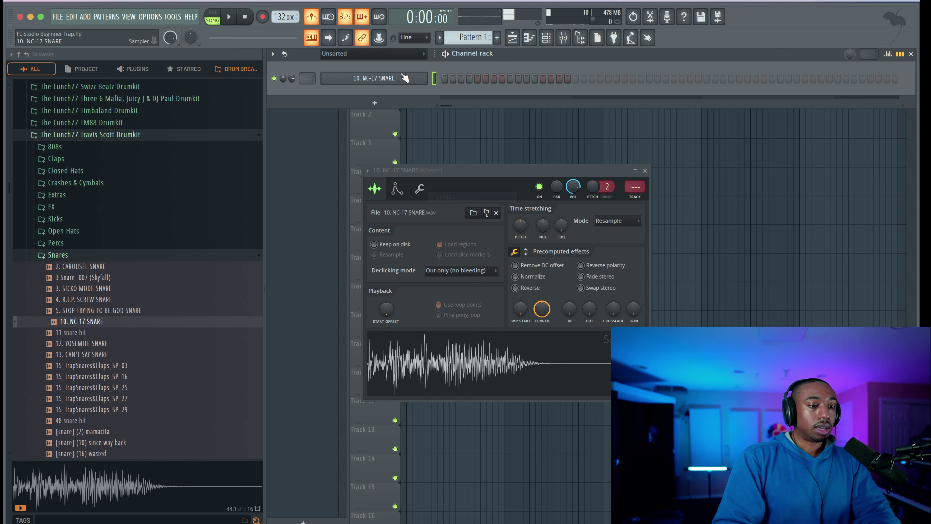
- Preview 11 snare hit and 12. YOSEMITE SNARE, then load 12. YOSEMITE SNARE into a new channel and close its sampler window
left_click(105, 333)
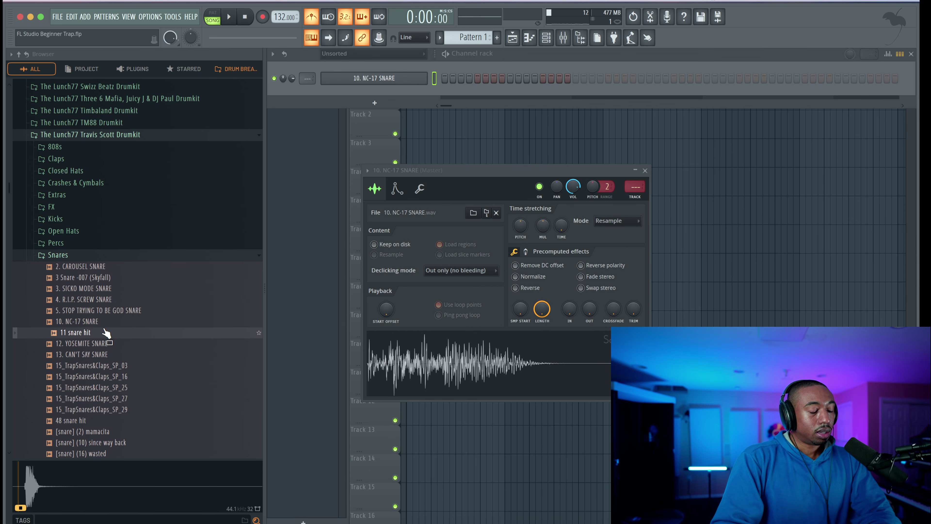
left_click(105, 344)
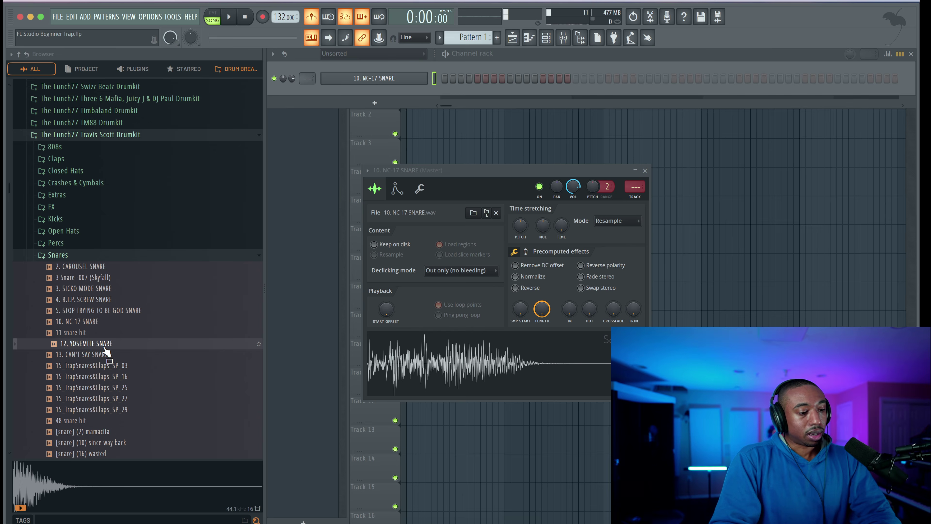
right_click(103, 345)
left_click(116, 354)
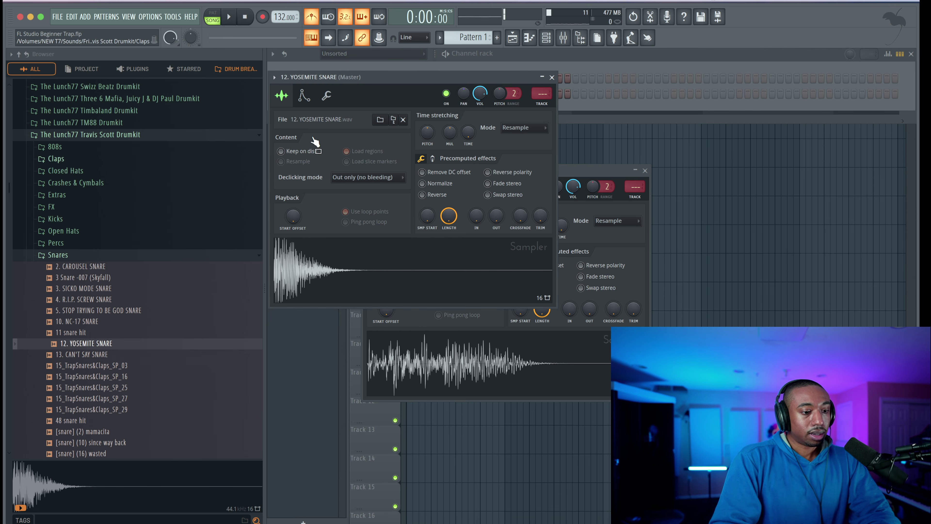
left_click(552, 77)
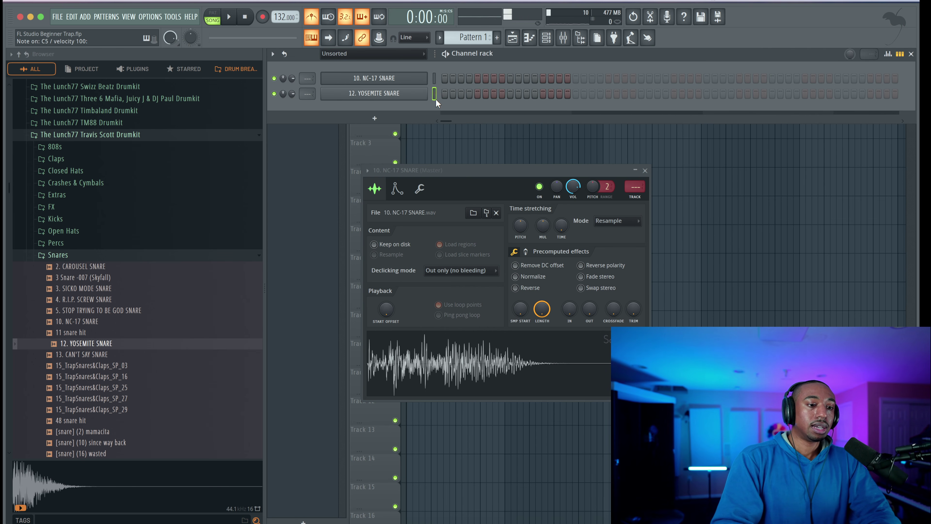
- Preview 07 hat closed hit from the drumkit's Closed Hats folder and load it into a new channel
left_click(126, 258)
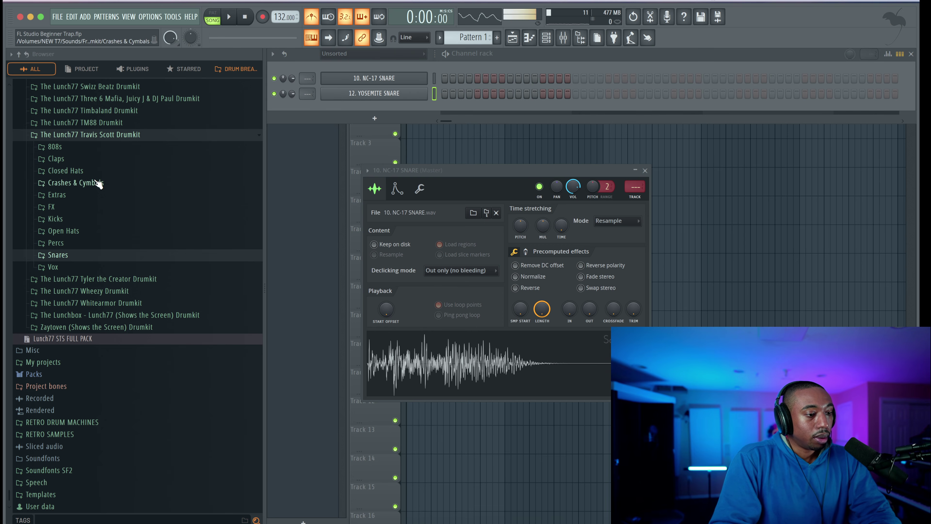
left_click(100, 171)
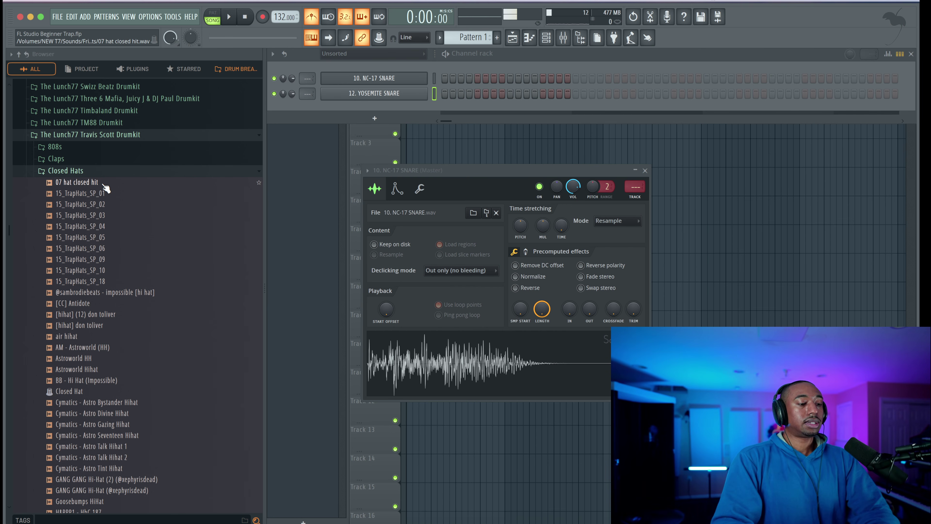
left_click(104, 186)
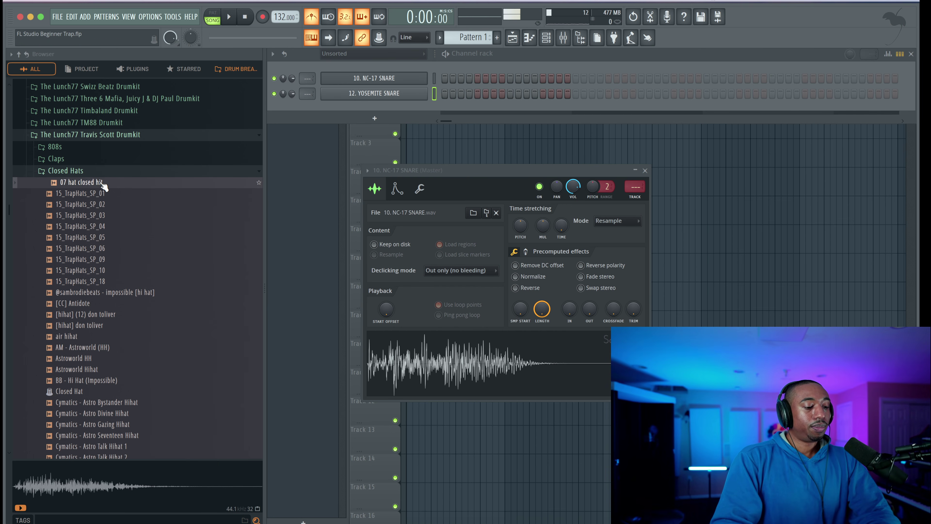
right_click(104, 185)
left_click(114, 195)
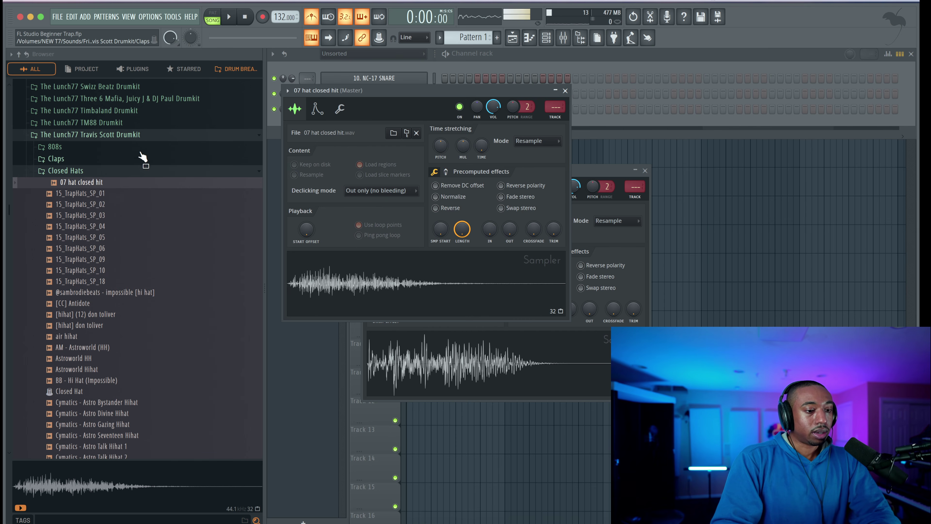
- Audition the Kicks samples (Kick) Astroworld, (Kick) Hit Em High and 3. SICKO MODE KICK, moving the closed hat's sampler window clear of the channel rack
left_click(99, 171)
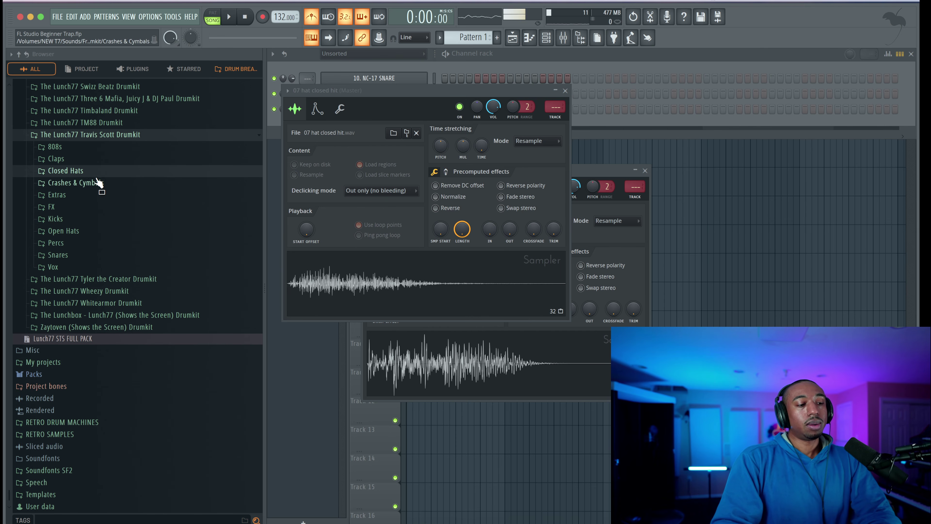
left_click(96, 220)
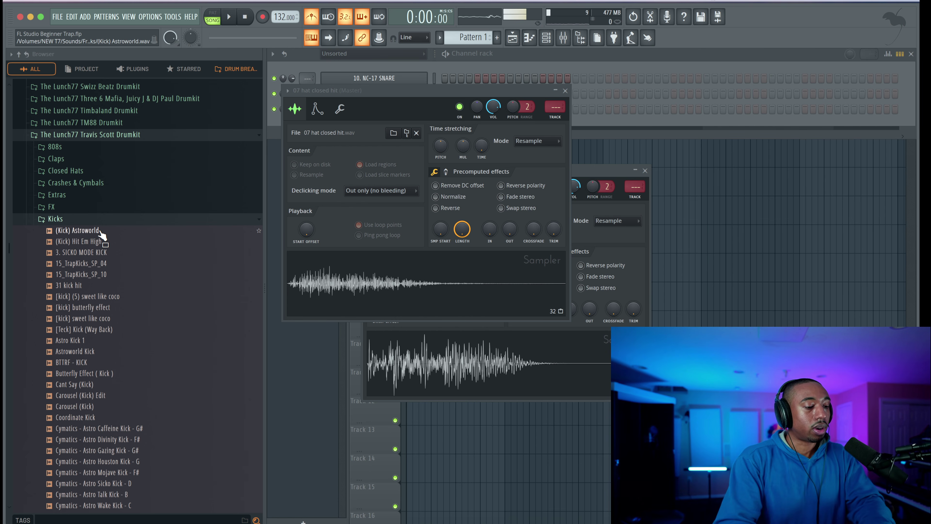
left_click(102, 233)
left_click(96, 241)
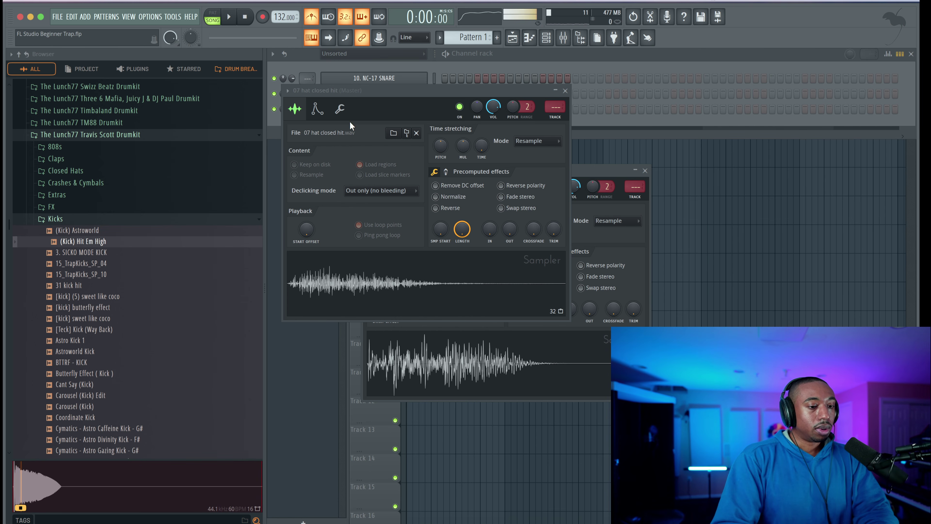
left_click_drag(427, 92, 438, 169)
left_click(434, 75)
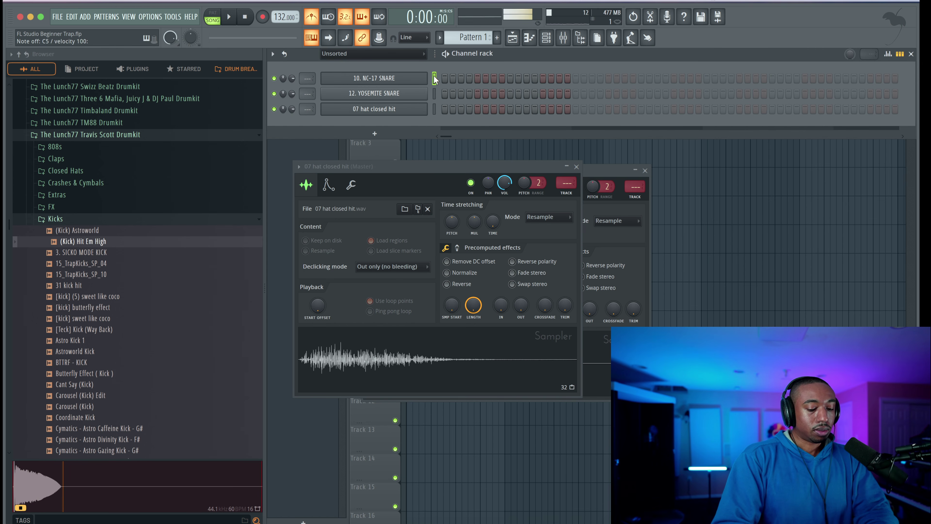
left_click(110, 252)
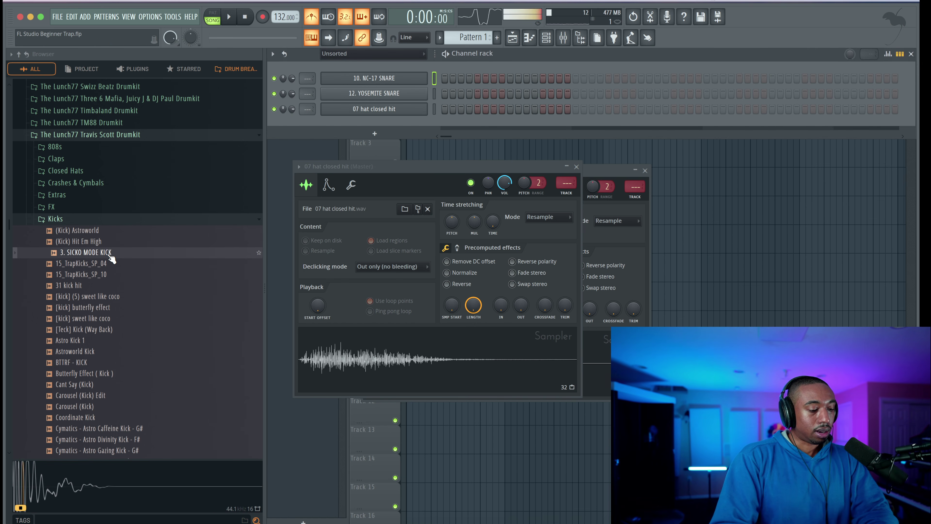
- Load 808 (BUTTERFLY EFFECT C) from the drumkit's 808s folder into a new channel and close its sampler window
left_click(105, 148)
left_click(110, 162)
right_click(105, 164)
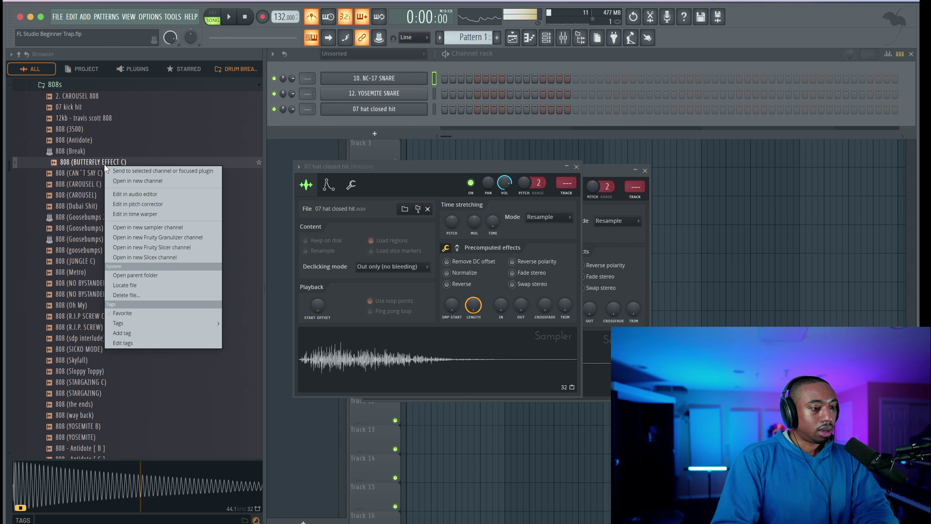
left_click(119, 180)
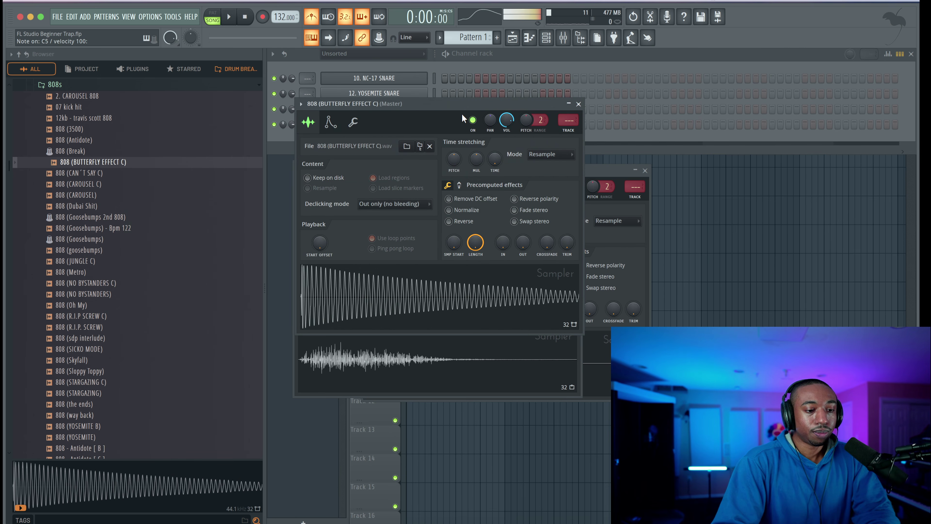
left_click(579, 104)
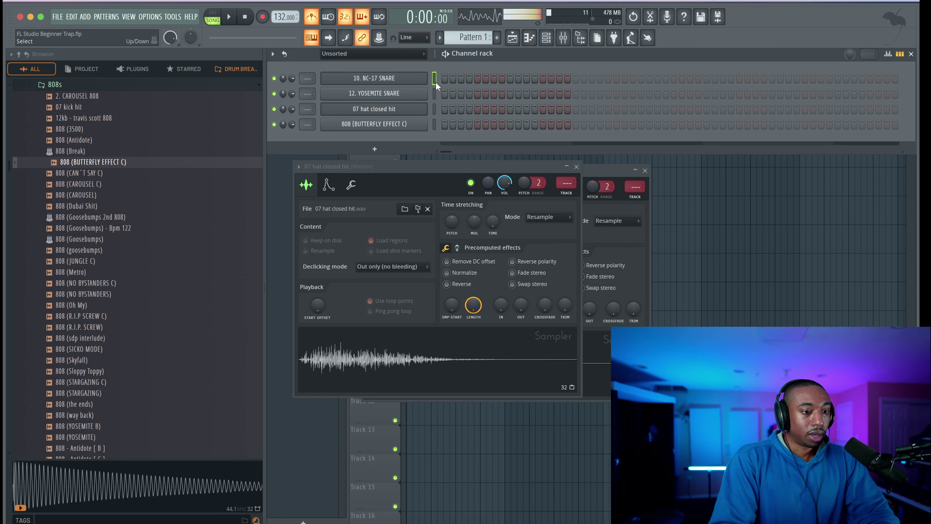
- Add a FLEX instrument channel to the channel rack and show its General Midi Library presets
left_click_drag(436, 82, 436, 122)
left_click(436, 122)
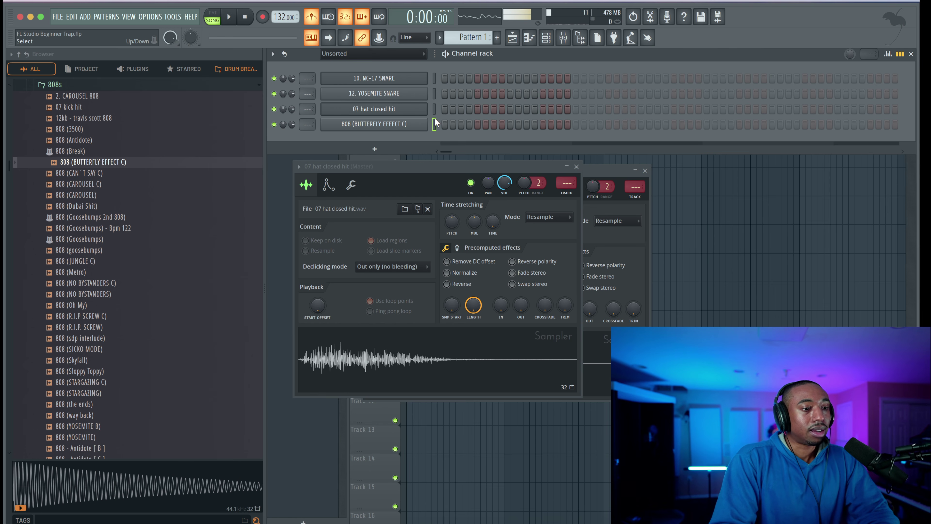
left_click(379, 149)
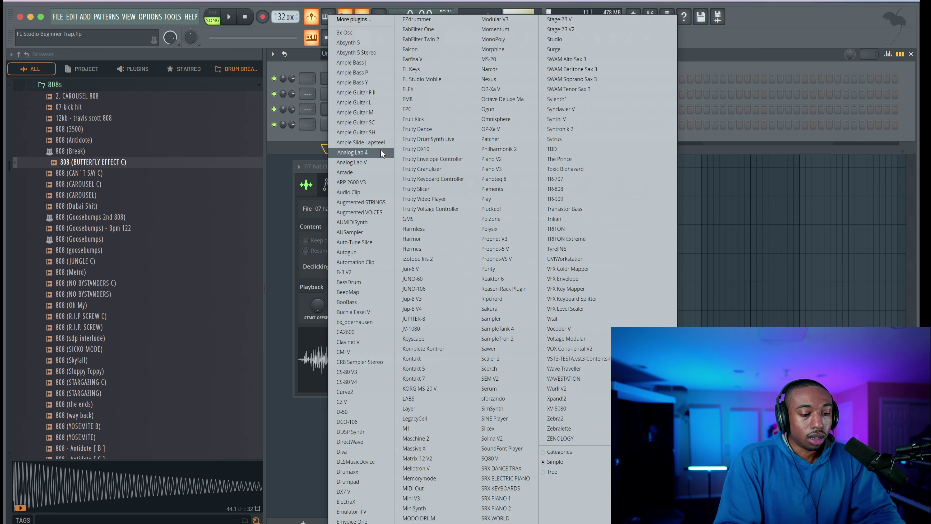
left_click(429, 89)
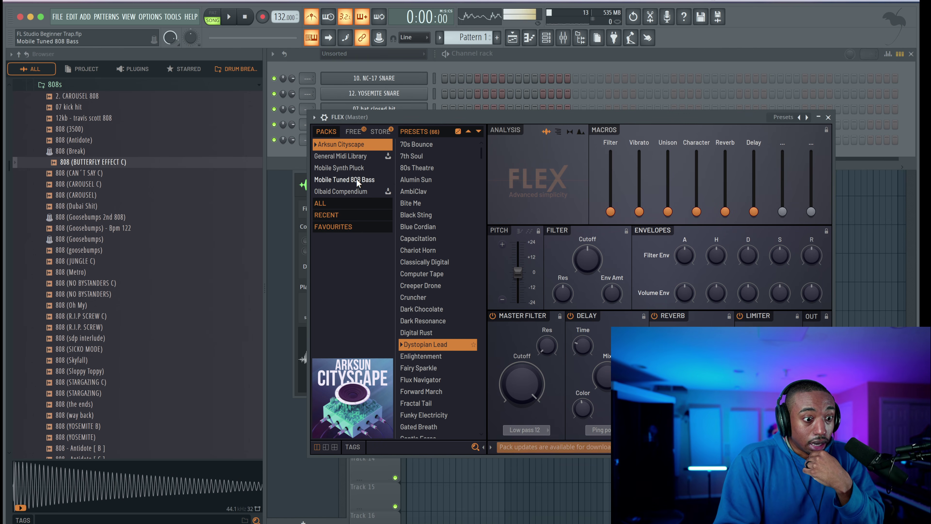
left_click(351, 159)
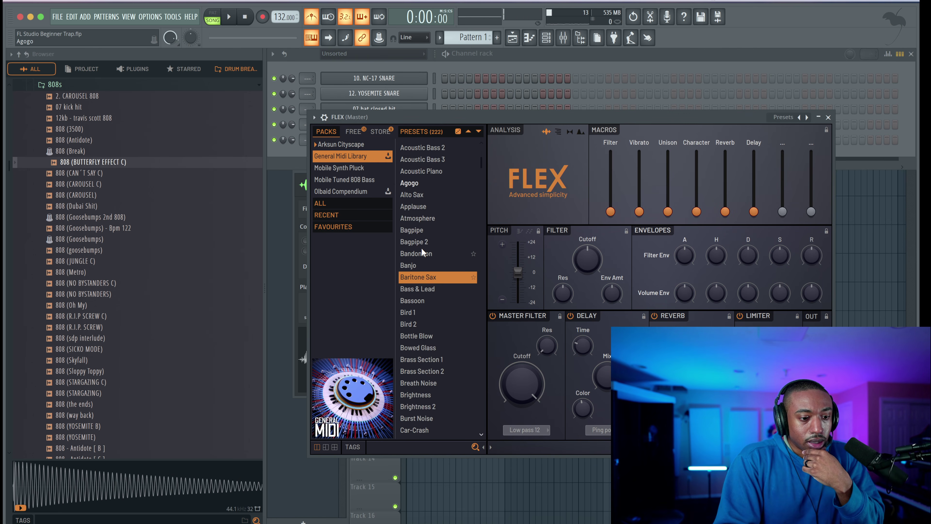
- Audition the Crystal and Crystal 2 presets in FLEX, moving its window closer to the browser
scroll(421, 248, "down", 5)
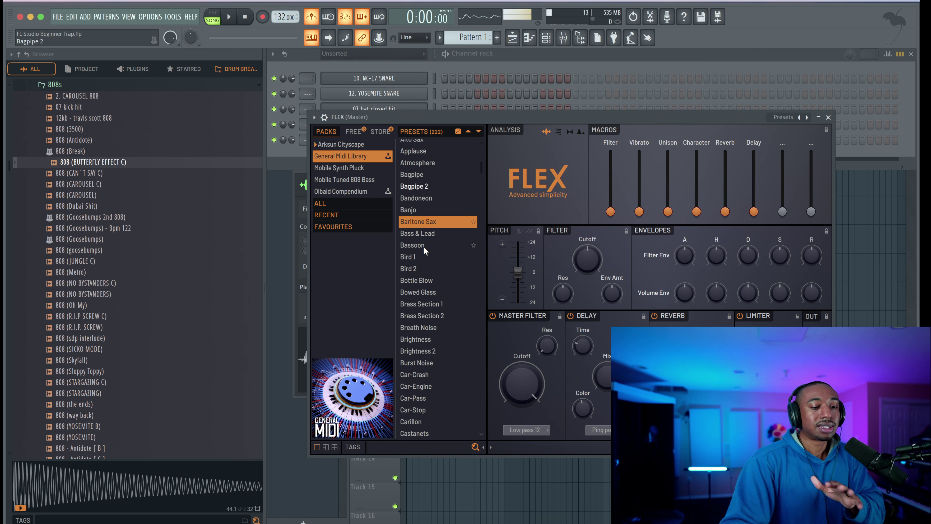
scroll(423, 246, "down", 15)
scroll(423, 246, "down", 3)
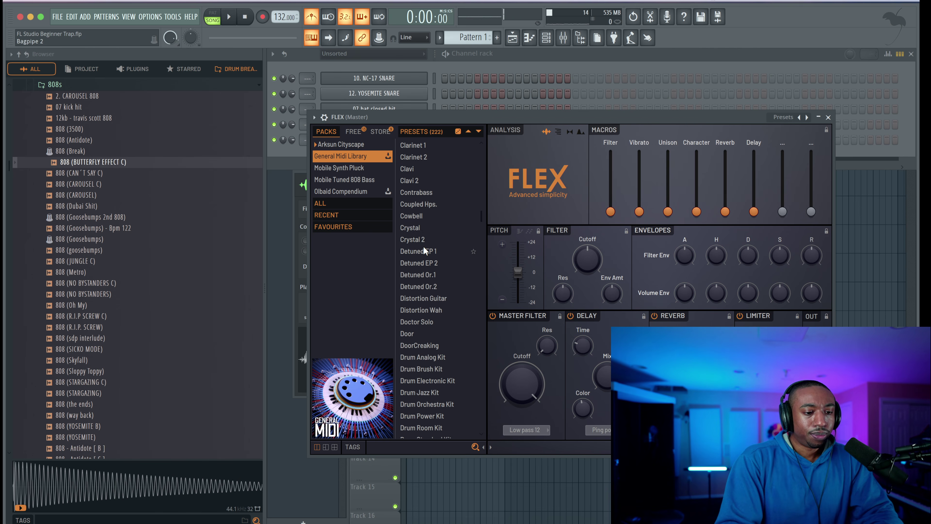
left_click(422, 228)
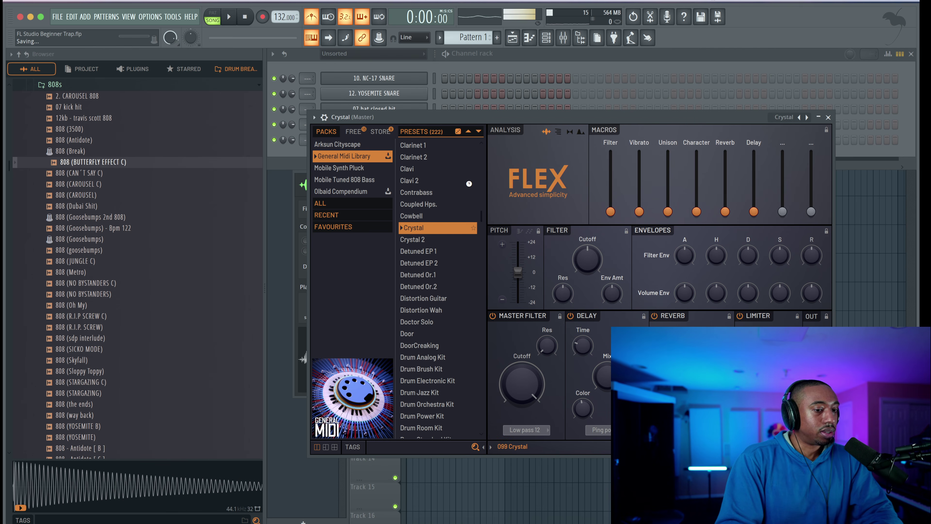
left_click_drag(508, 114, 468, 111)
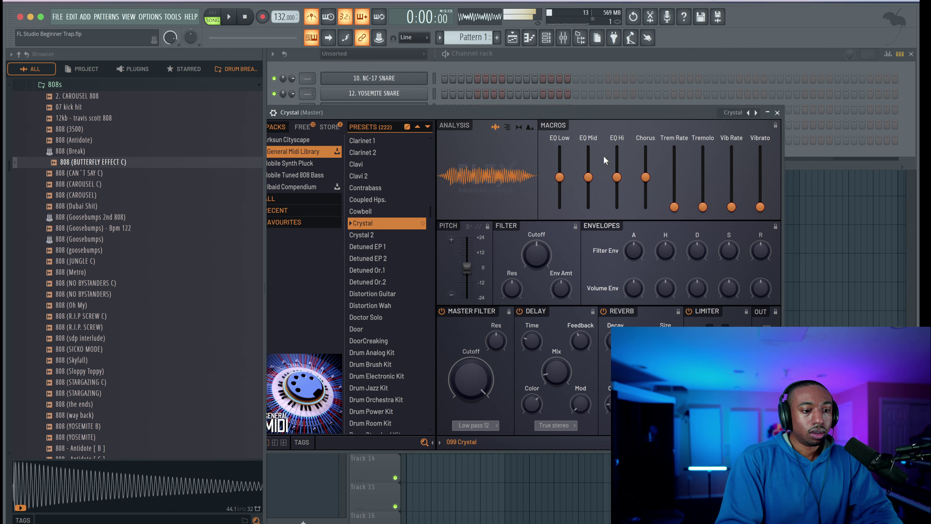
left_click(377, 232)
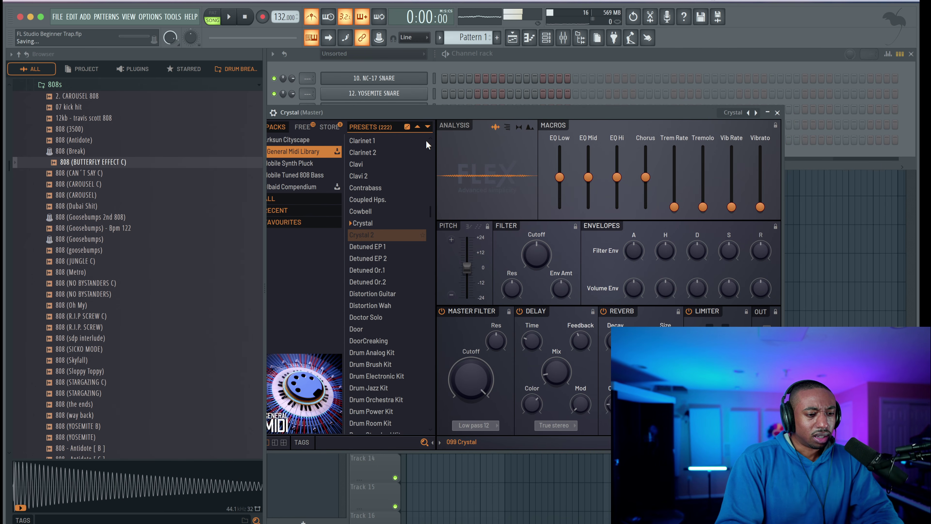
scroll(395, 209, "down", 2)
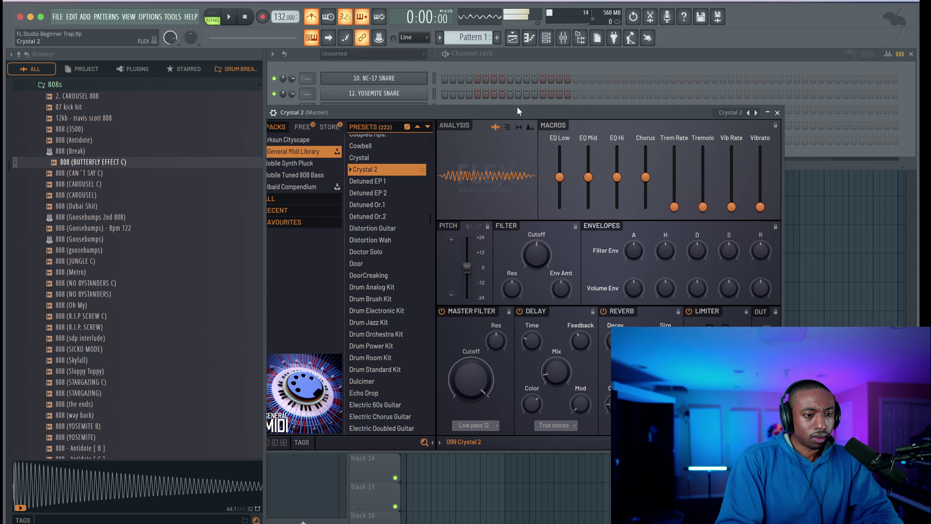
left_click_drag(517, 108, 519, 97)
- Load the Glockenspeil 2 preset from the General Midi Library and close the FLEX window
scroll(363, 282, "down", 9)
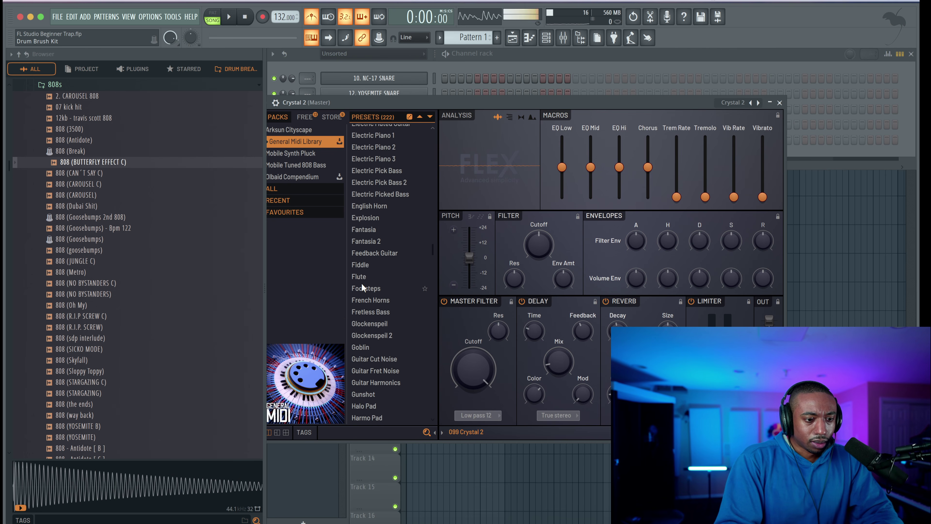
scroll(375, 331, "down", 2)
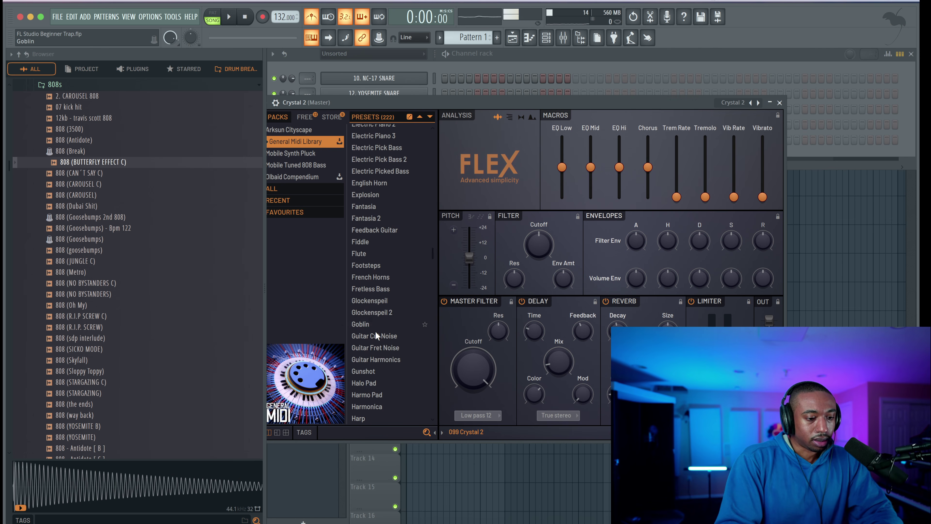
left_click(377, 314)
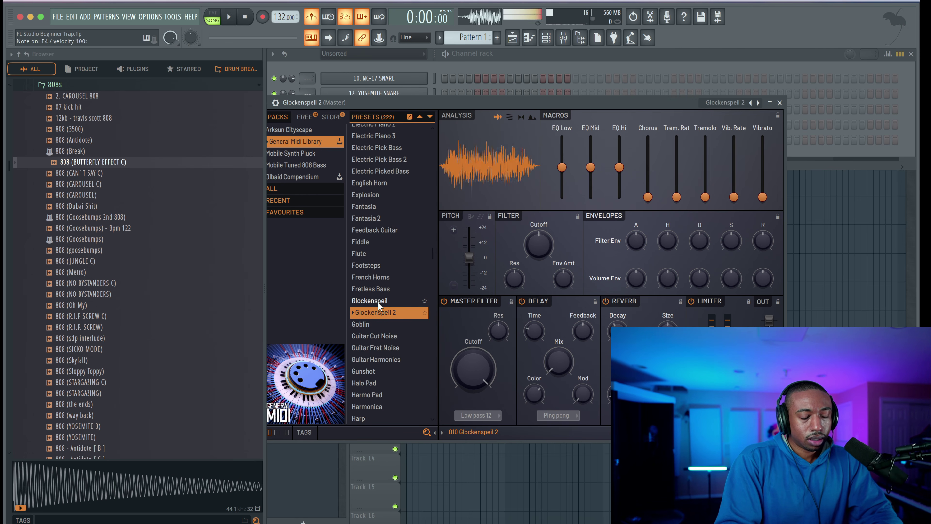
left_click(781, 103)
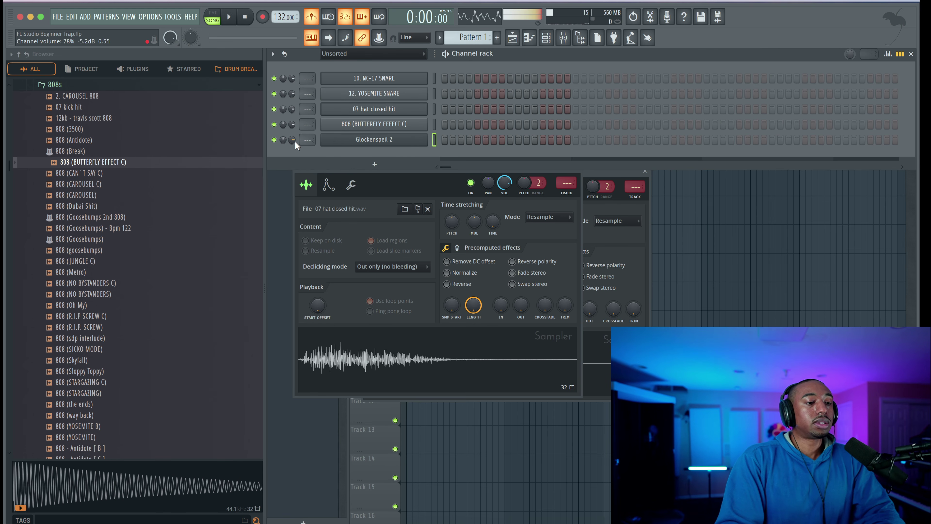
- Show the playlist and place a Pattern 1 clip at the start of Track 1
scroll(295, 141, "up", 3)
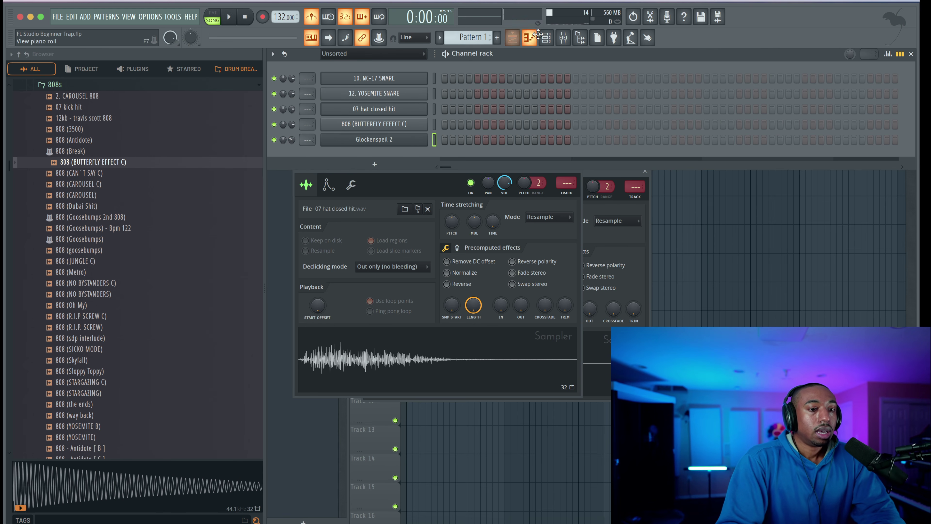
key("F5")
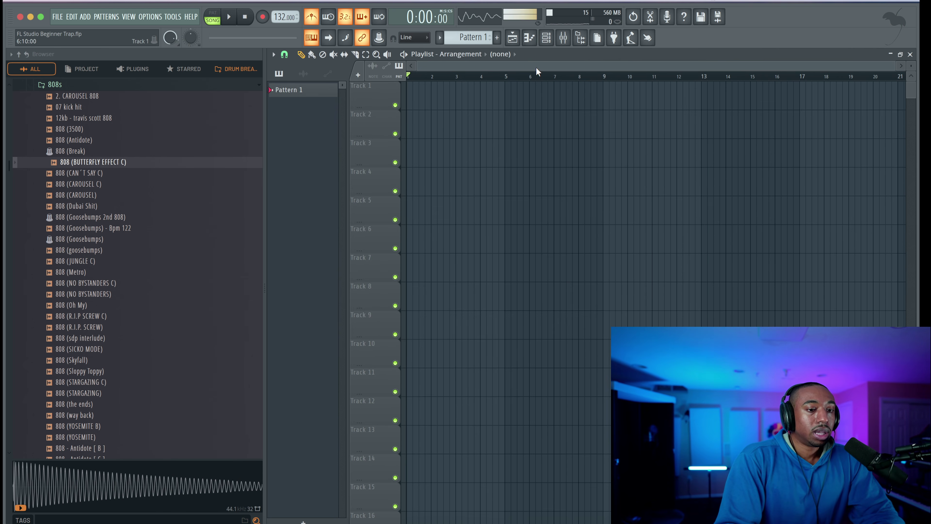
left_click(522, 41)
left_click(522, 41)
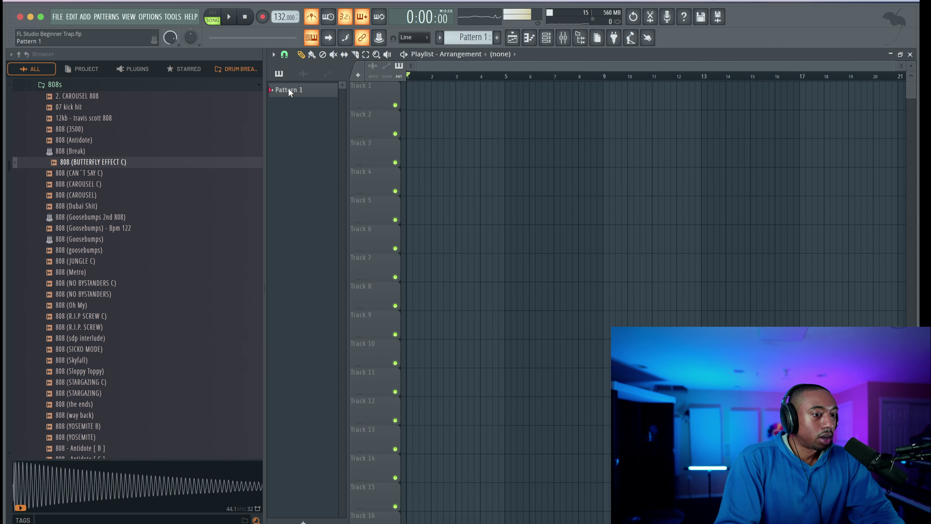
left_click_drag(351, 96, 420, 92)
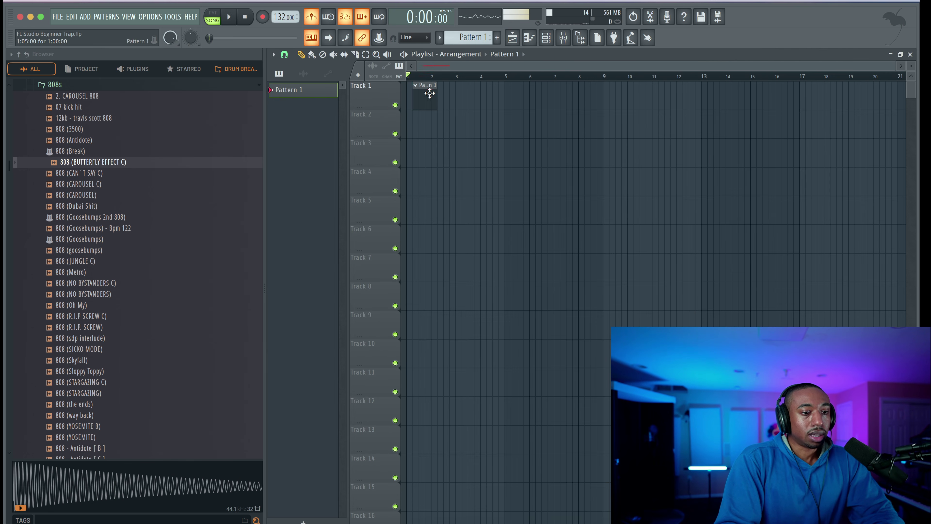
- Set the playlist snap to Bar and lengthen the Pattern 1 clip on Track 1 to eight bars
left_click(285, 54)
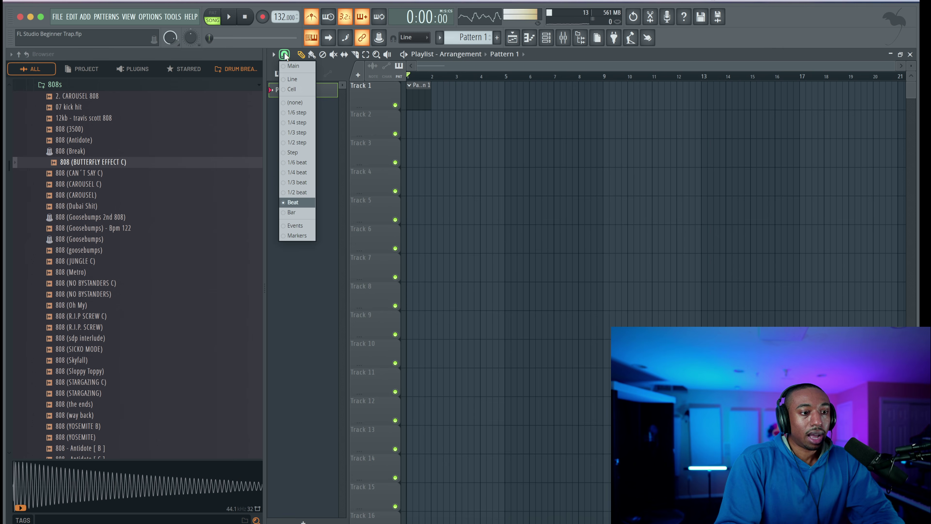
left_click(299, 211)
scroll(458, 124, "up", 3)
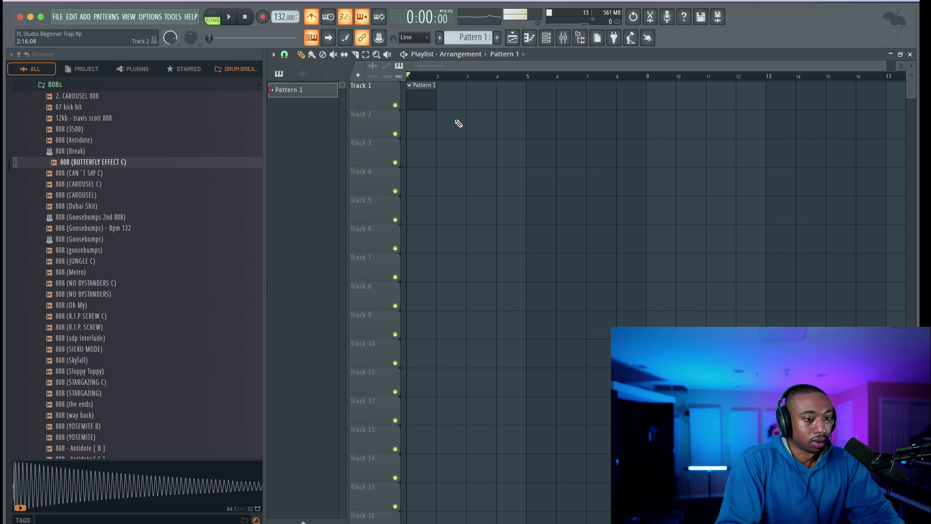
scroll(459, 124, "down", 1)
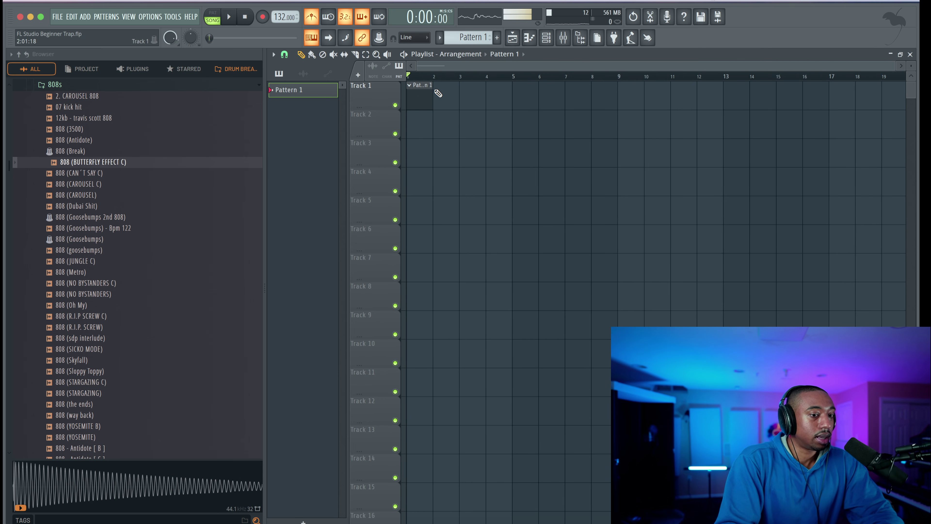
left_click_drag(432, 88, 617, 89)
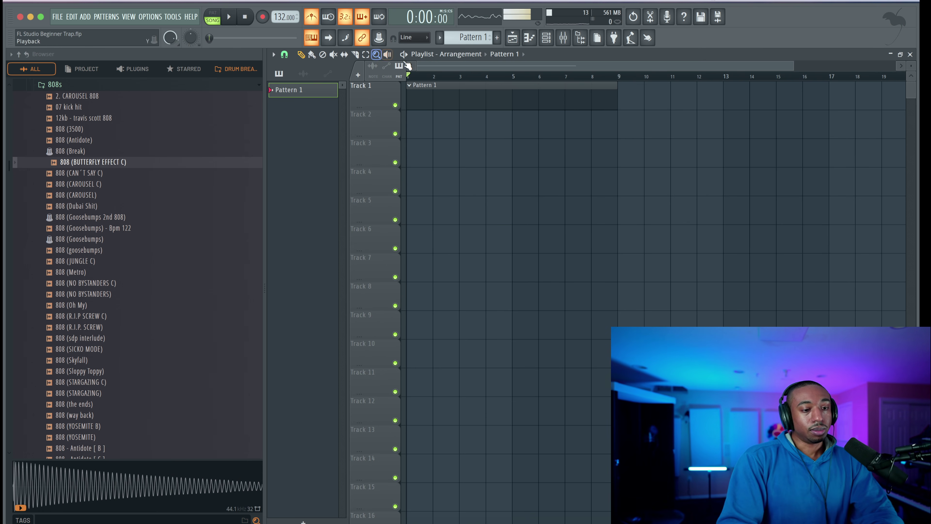
- Open the Glockenspeil 2 piano roll from the Pattern 1 clip, remove the trial D5 note and clear the time selection
double_click(432, 90)
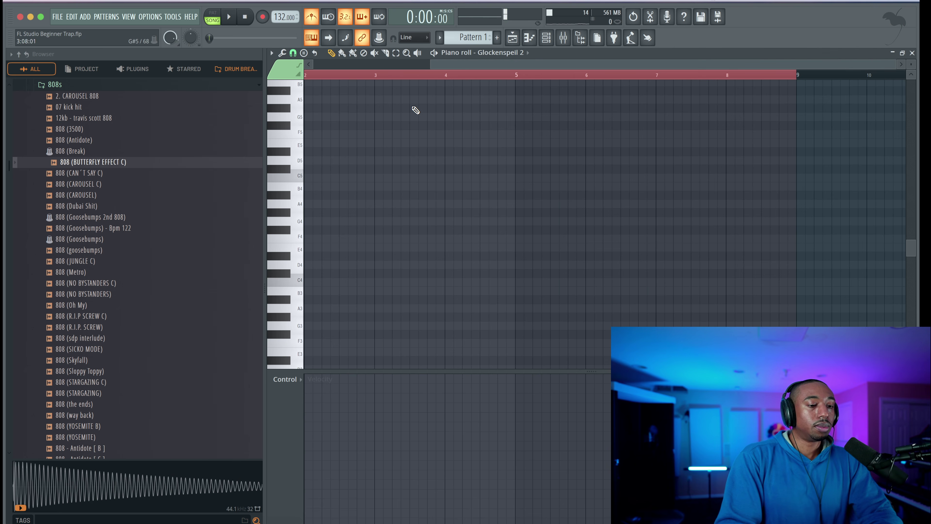
scroll(571, 275, "left", 1)
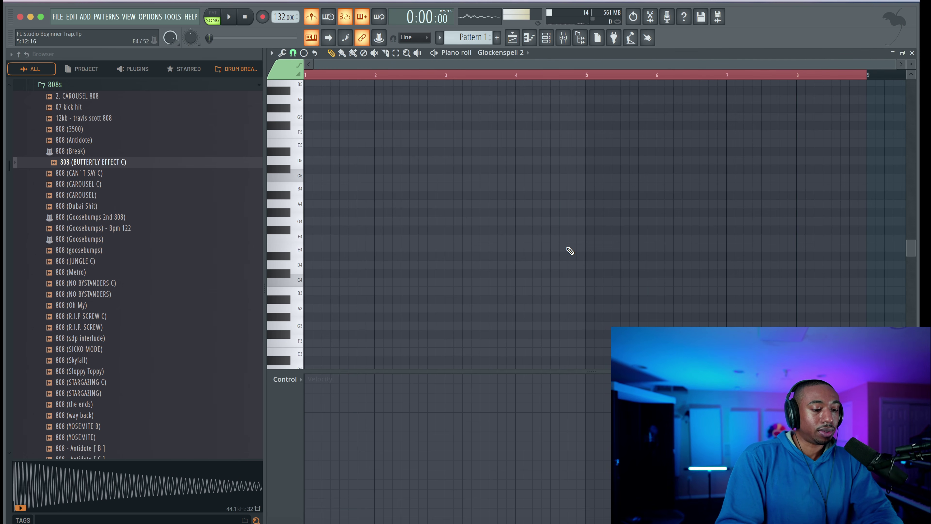
scroll(331, 186, "up", 1)
left_click(308, 187)
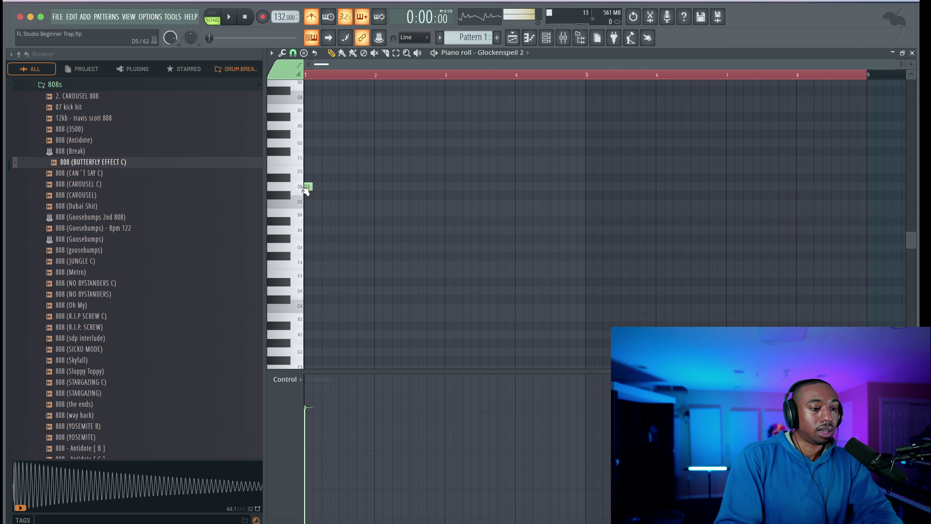
right_click(309, 186)
left_click(355, 74)
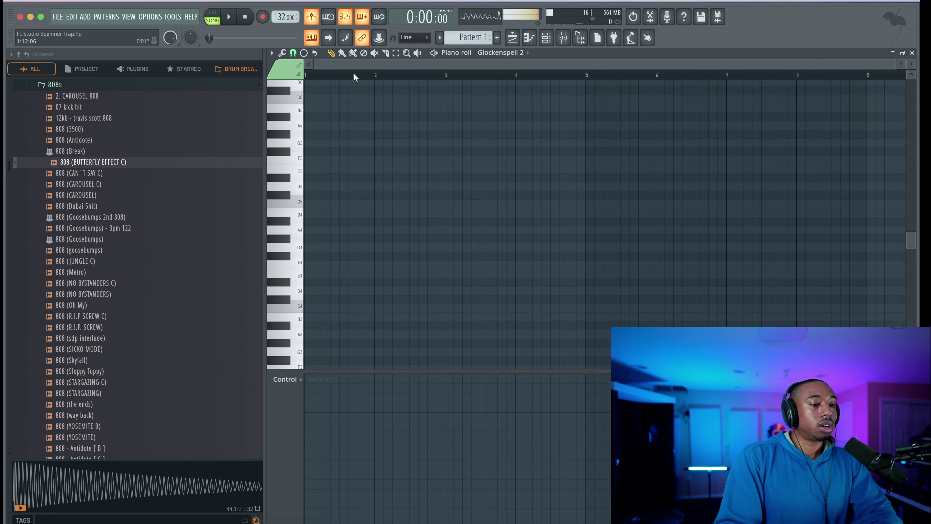
- Stamp the Other Phrygian scale from E4 at bar 2 and stretch its notes two bars, to bar 4
left_click(303, 54)
mouse_move(303, 55)
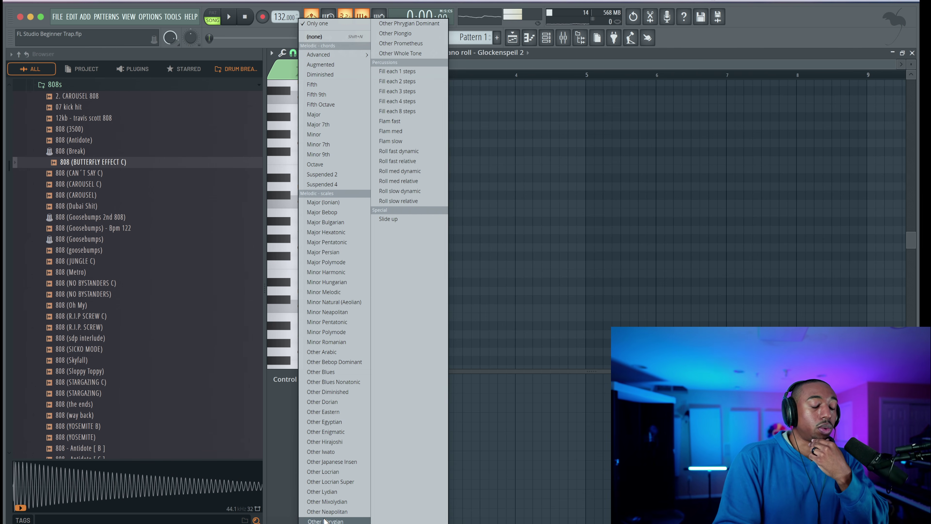
left_click(332, 521)
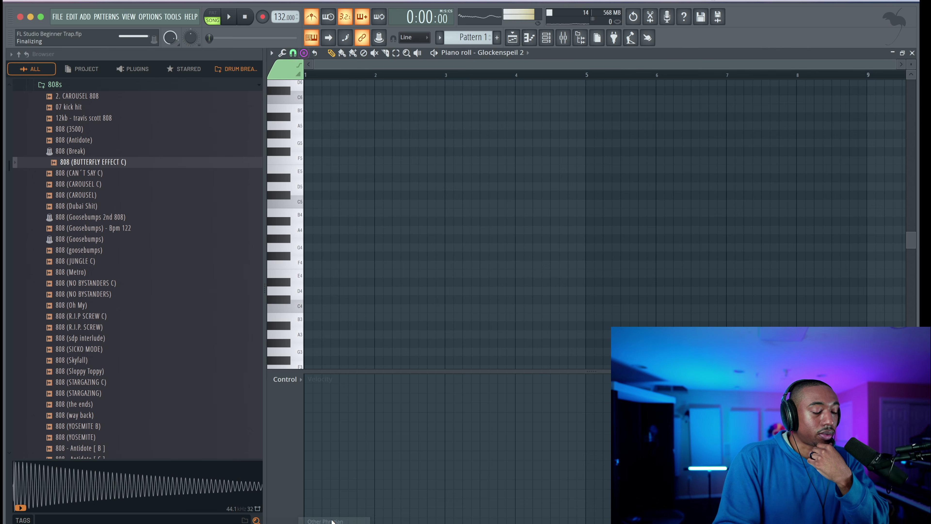
left_click(380, 273)
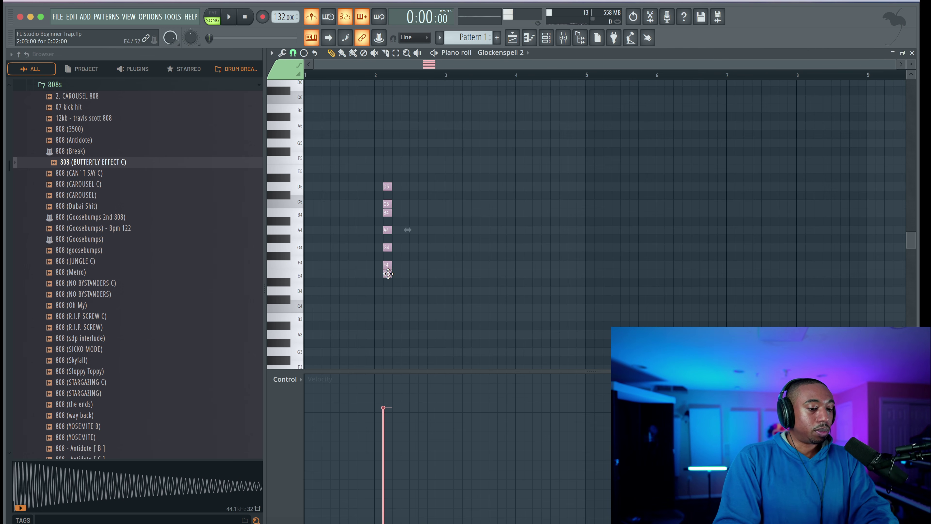
left_click_drag(382, 273, 515, 274)
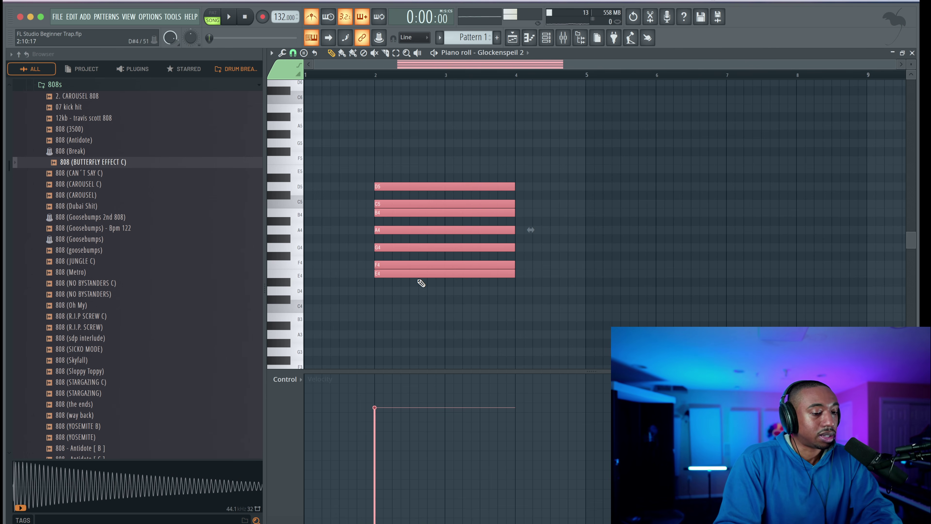
- Lower the velocity of the stamped scale notes to about 5% and deselect all the notes
left_click_drag(379, 419, 384, 520)
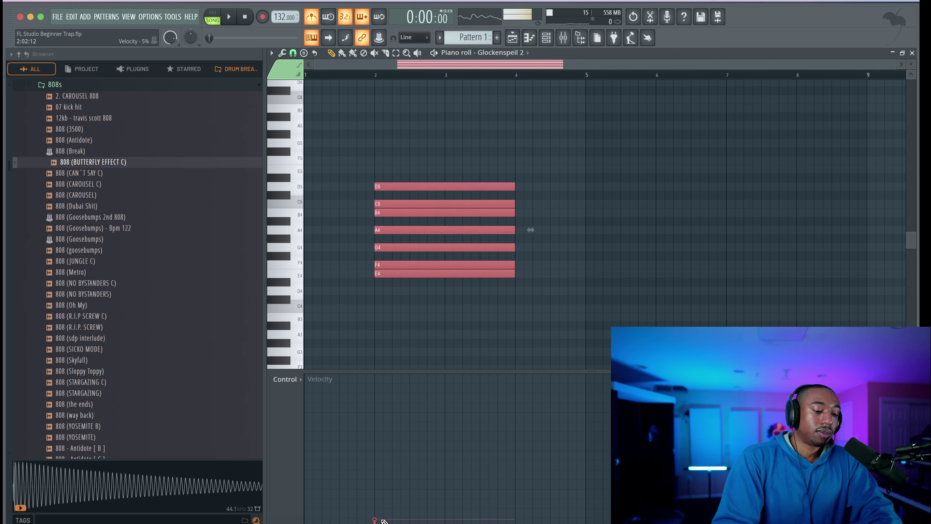
left_click_drag(591, 370, 580, 443)
key("ctrl+a")
scroll(558, 233, "up", 3)
scroll(556, 238, "down", 3)
key("ctrl+d")
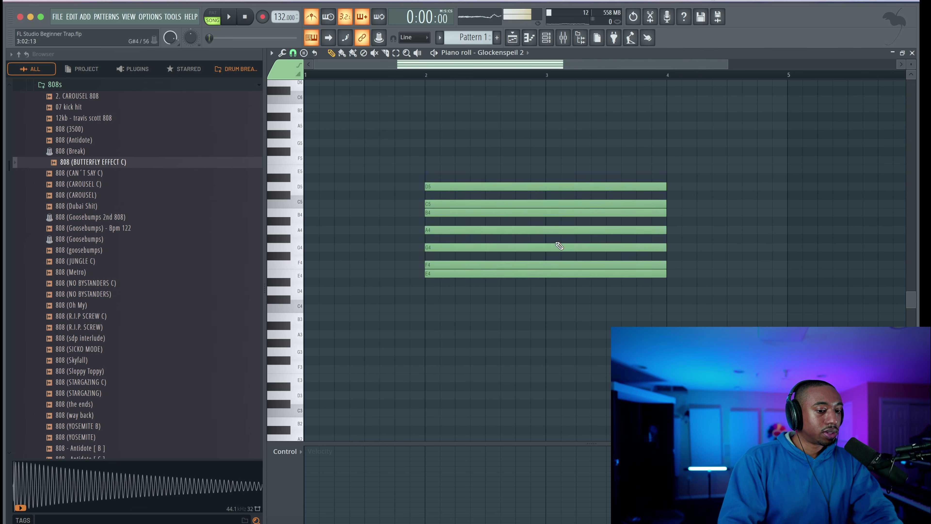
left_click_drag(594, 444, 588, 388)
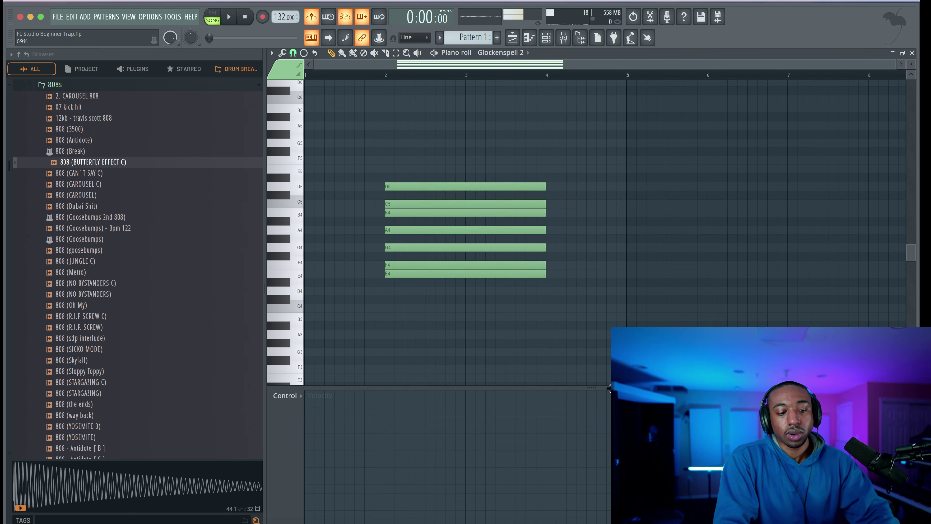
key("ctrl+a")
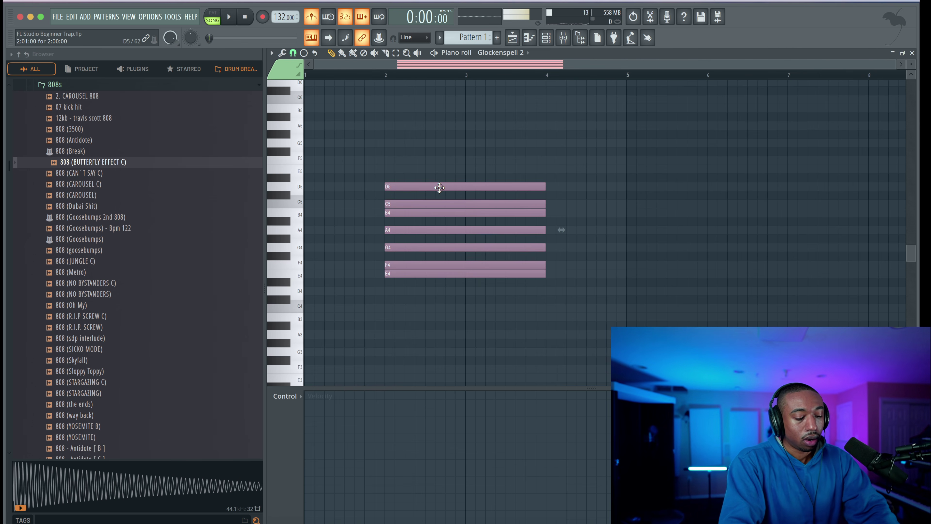
key("ctrl+d")
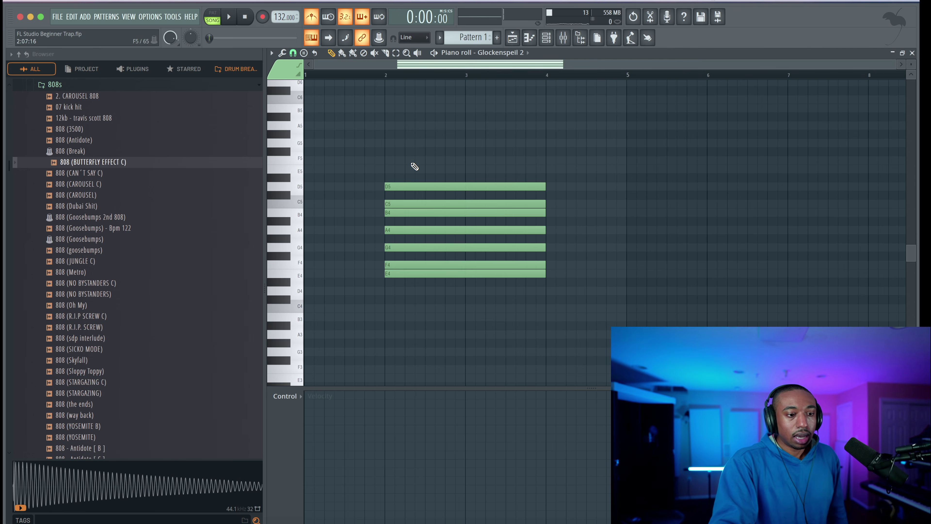
- Add the E5 note at bar 2 to complete the scale, and copy the scale one octave up so it spans E4 to E6
left_click(388, 169)
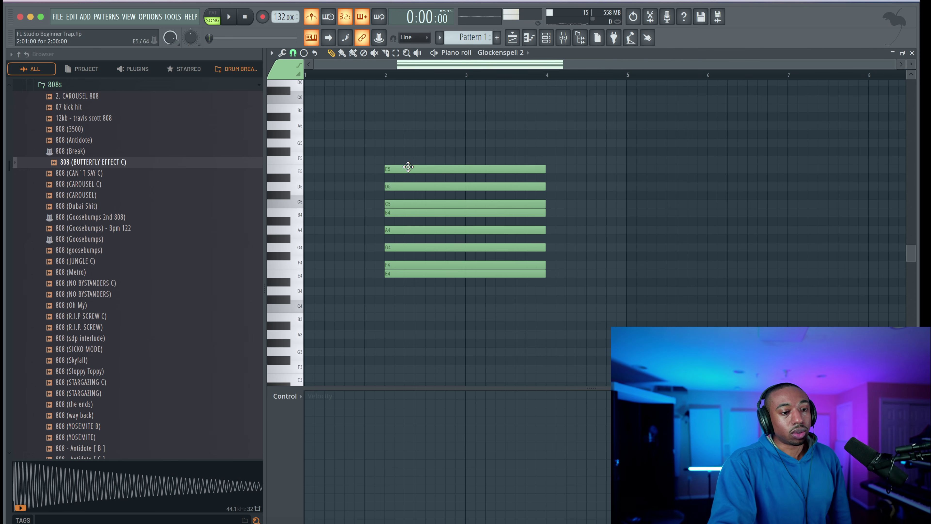
left_click_drag(408, 167, 410, 397)
scroll(401, 171, "up", 5)
scroll(401, 171, "down", 1)
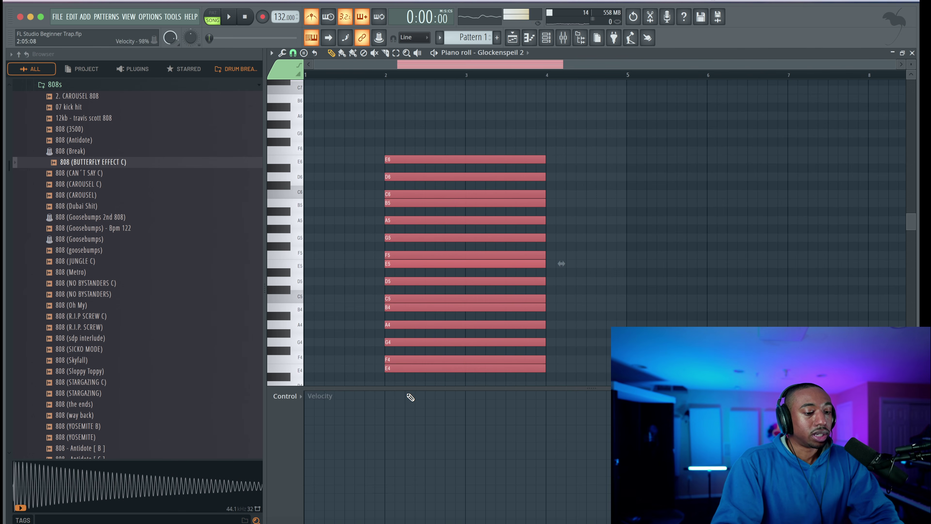
scroll(428, 250, "down", 4)
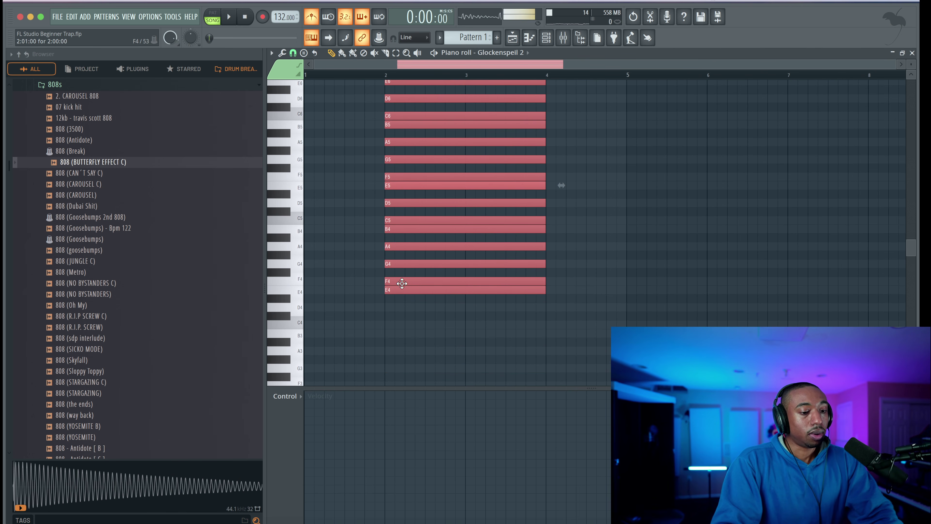
scroll(416, 285, "up", 4)
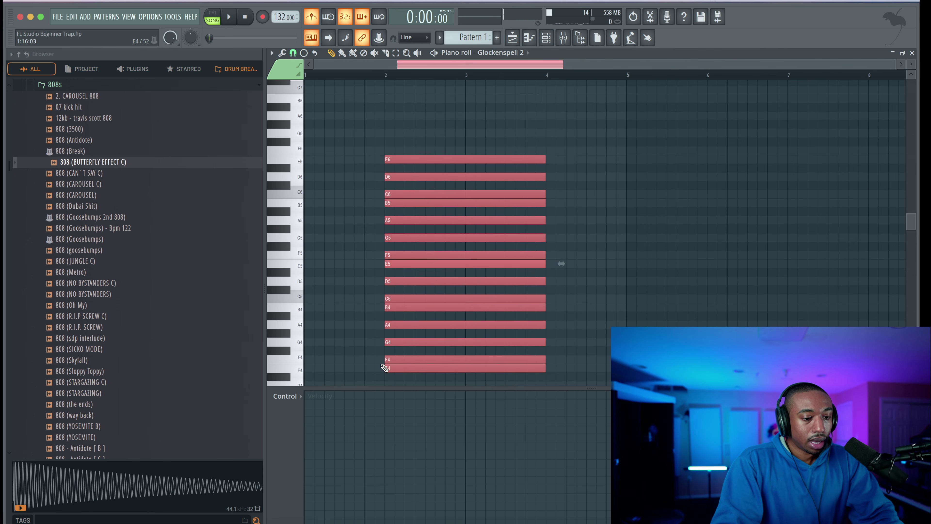
- Move the two-octave scale notes to start at bar 5, leave the piano roll snap at 1/2 beat, and deselect the notes
left_click_drag(399, 369, 638, 367)
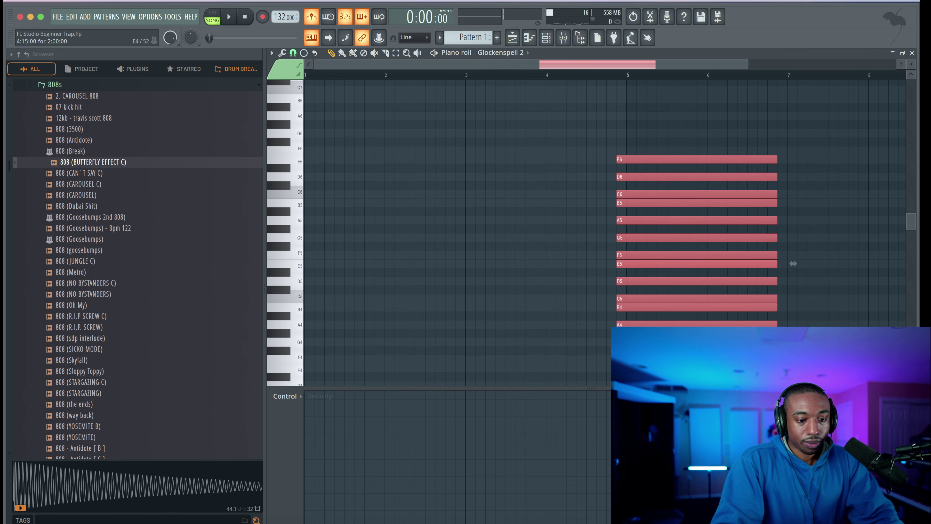
left_click_drag(793, 263, 803, 264)
left_click(294, 53)
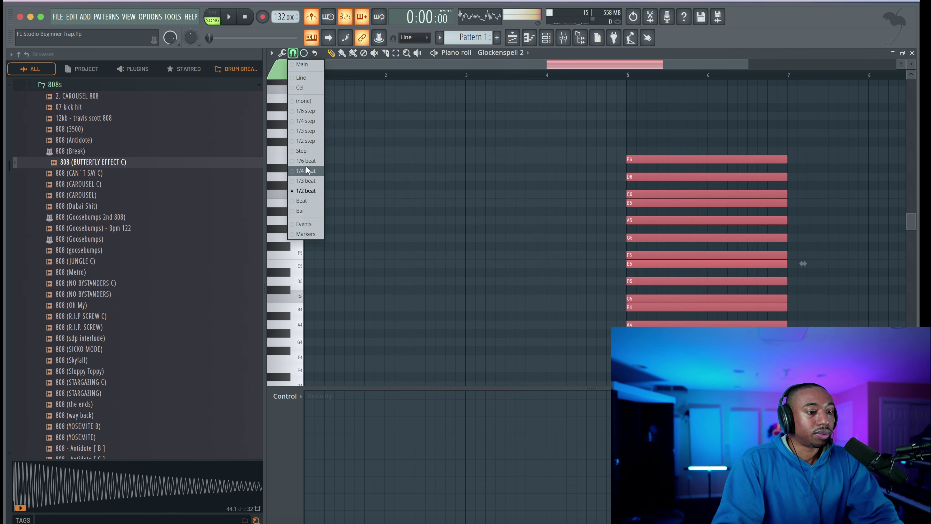
left_click(309, 171)
left_click(366, 227)
scroll(366, 226, "down", 1)
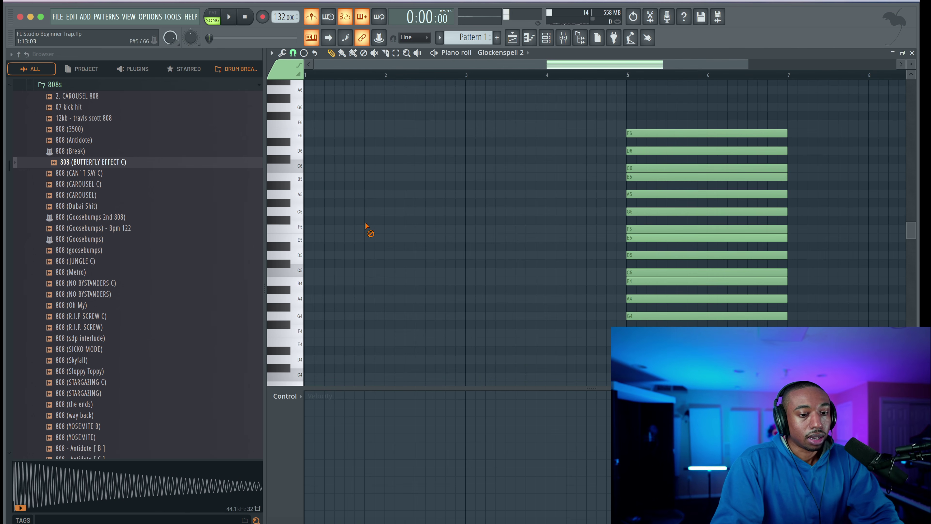
- Draw a three-beat, high-velocity E4 note at bar 1, followed by an F4 note reaching bar 3, with playback running
left_click(315, 344)
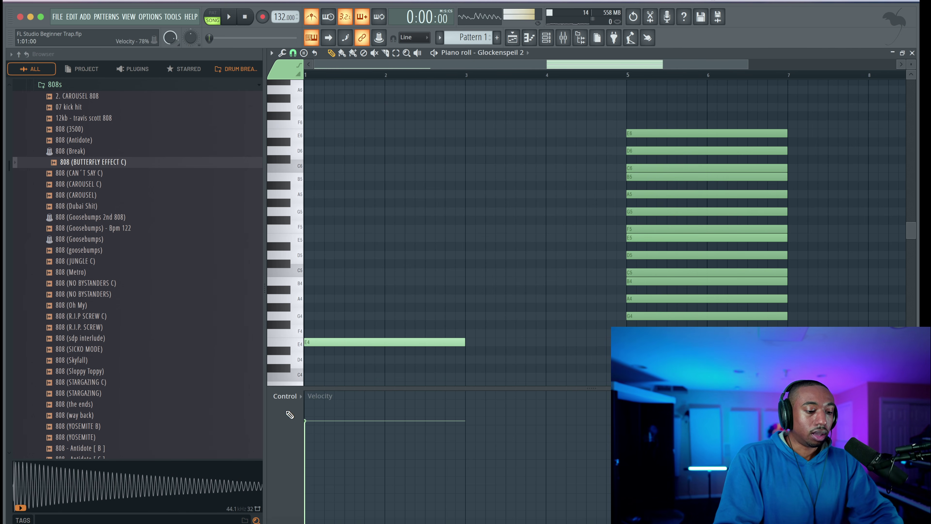
left_click(311, 395)
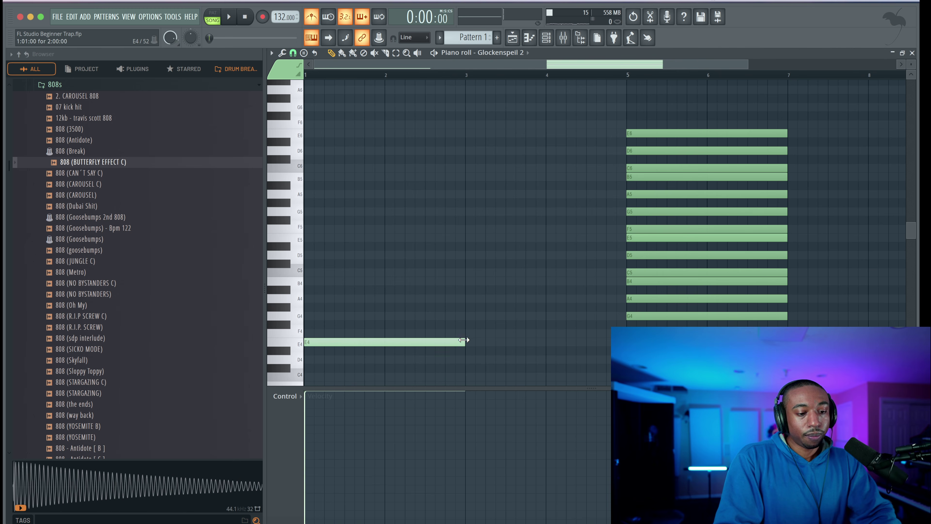
left_click_drag(464, 339, 348, 340)
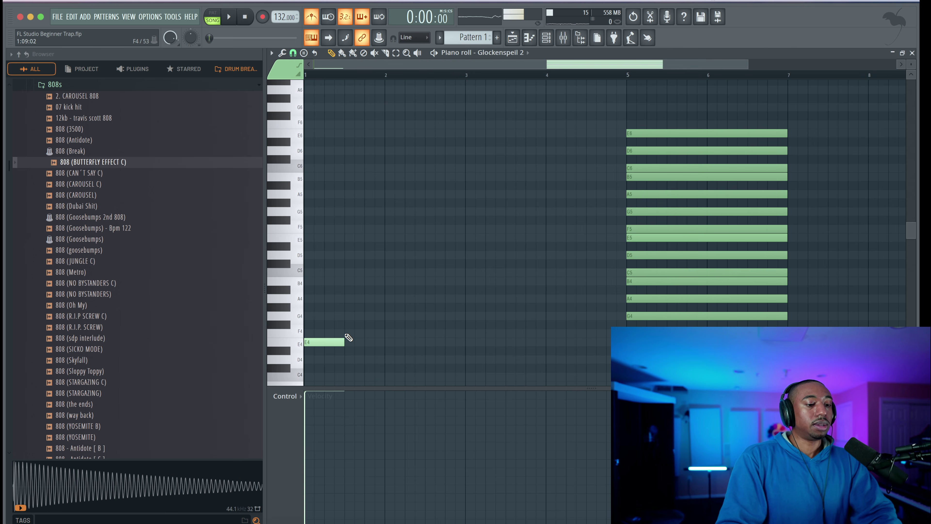
left_click(347, 333)
key("space")
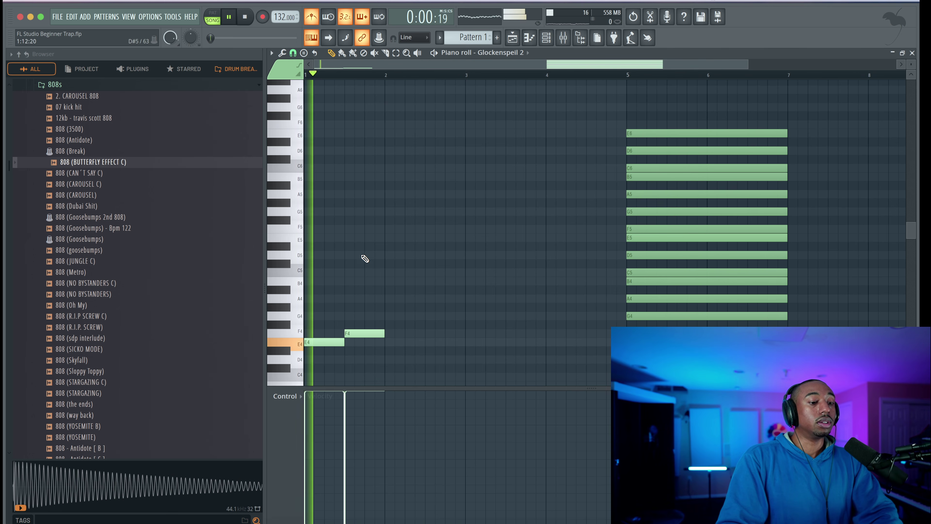
left_click_drag(354, 333, 465, 333)
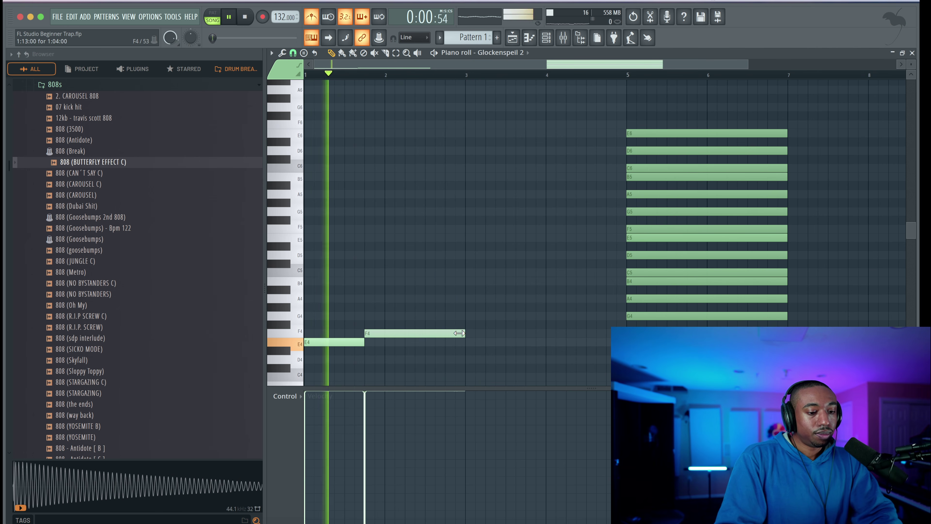
key("space")
- Change the Glockenspeil 2 channel's FLEX preset to Acoustic Piano and play the melody back in the piano roll
left_click(546, 37)
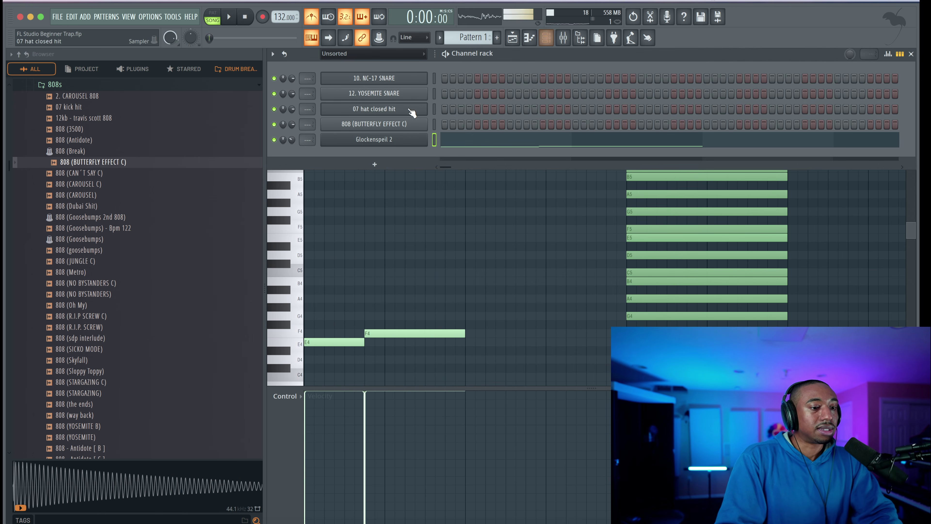
left_click(407, 124)
scroll(375, 240, "down", 2)
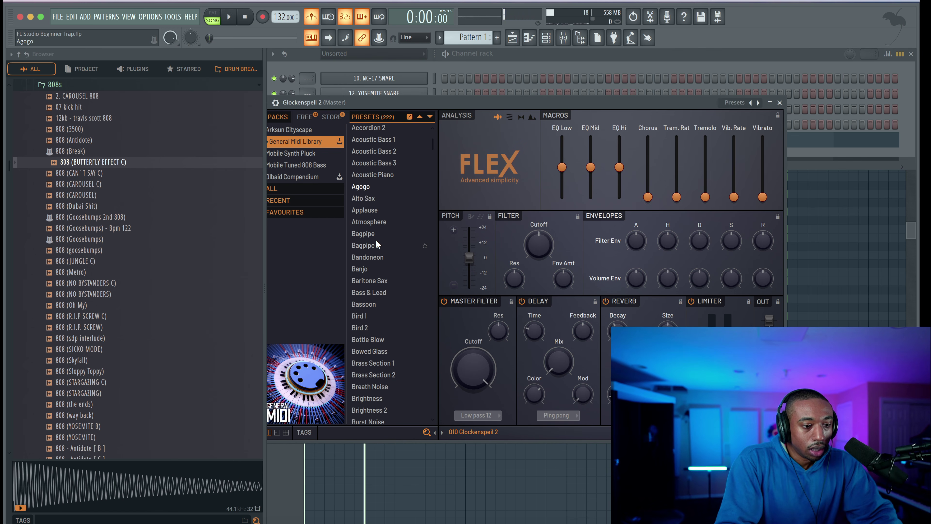
scroll(378, 220, "up", 2)
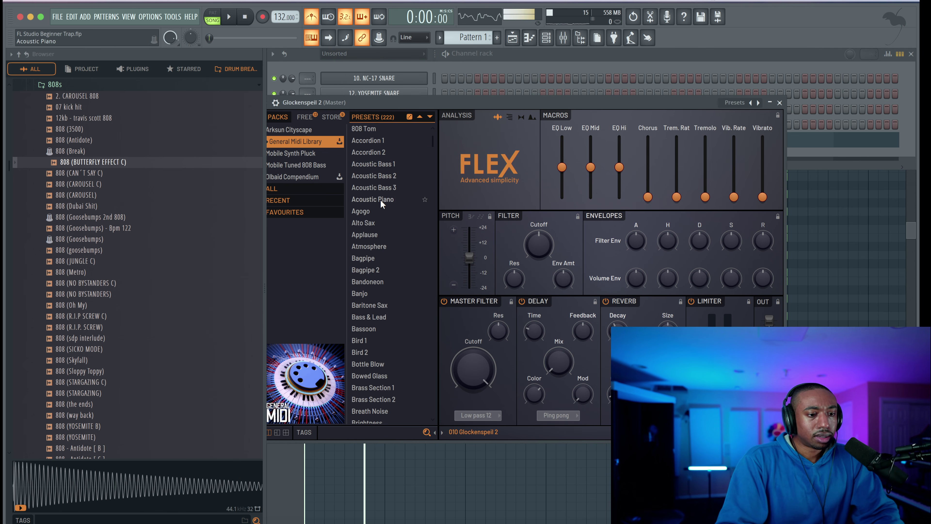
left_click(780, 103)
key("space")
key("F6")
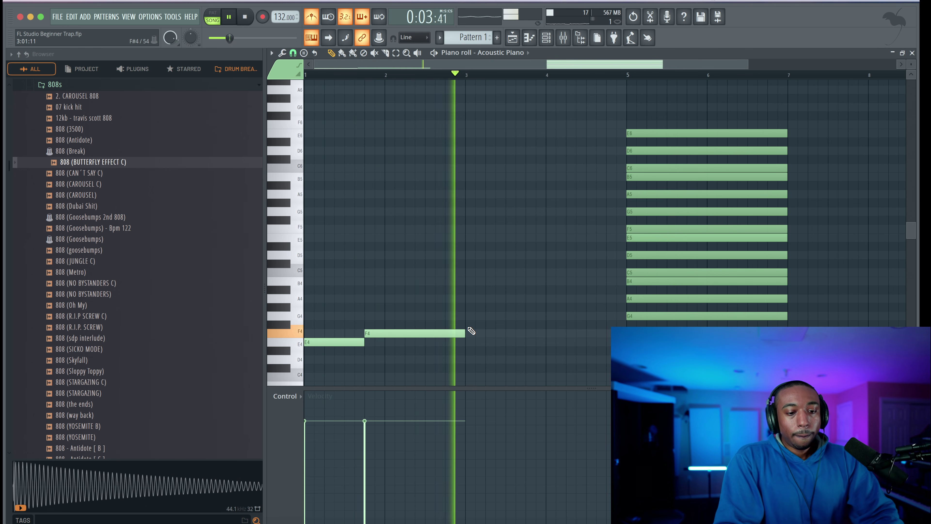
key("space")
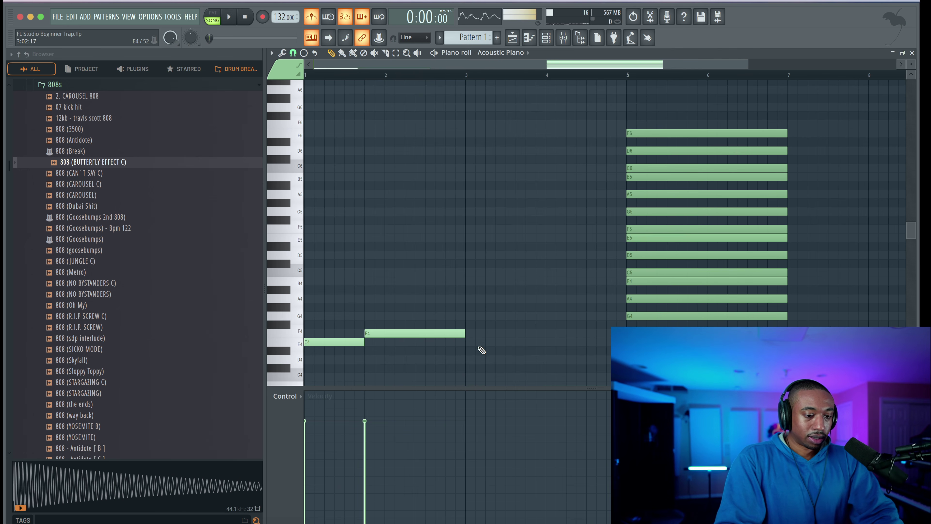
- Repeat the melody with a three-beat E4 at bar 3 and an F4 up to bar 5, and play it with 1/2 beat snap
left_click(467, 342)
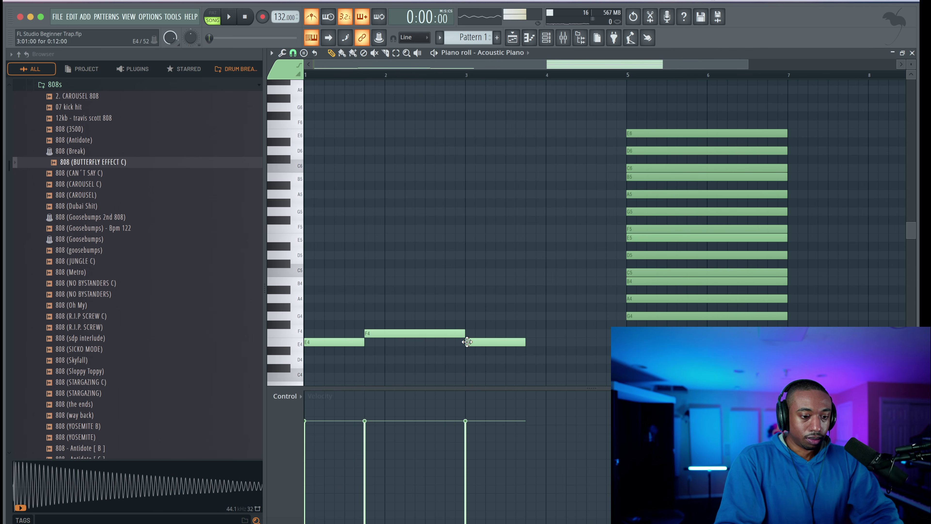
left_click(531, 333)
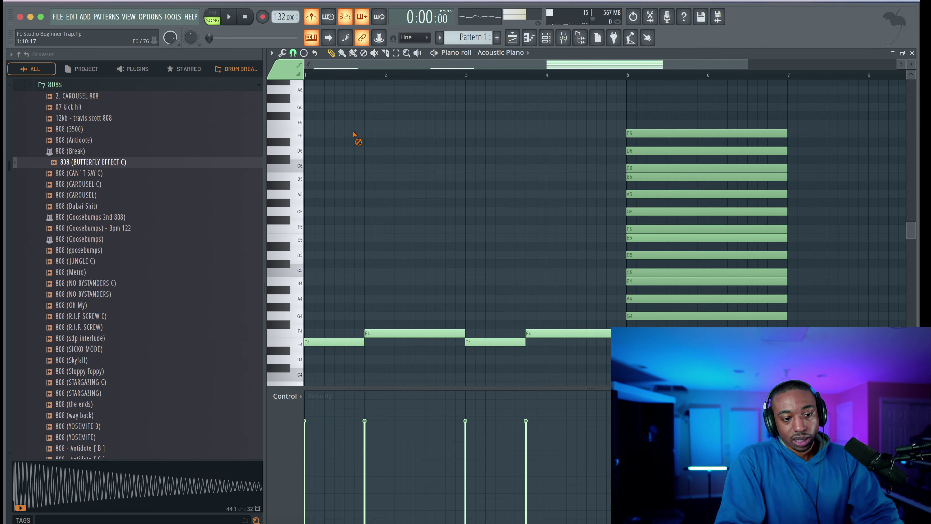
key("space")
left_click(293, 53)
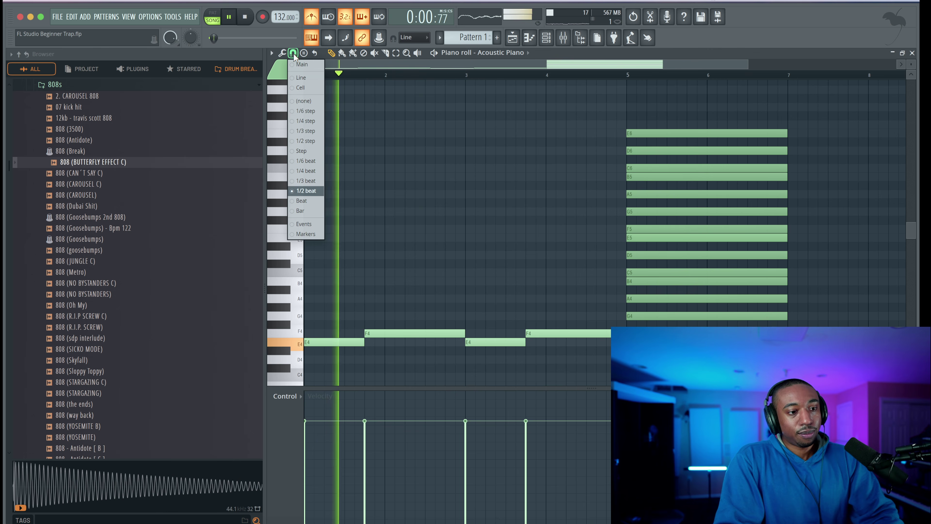
left_click(306, 191)
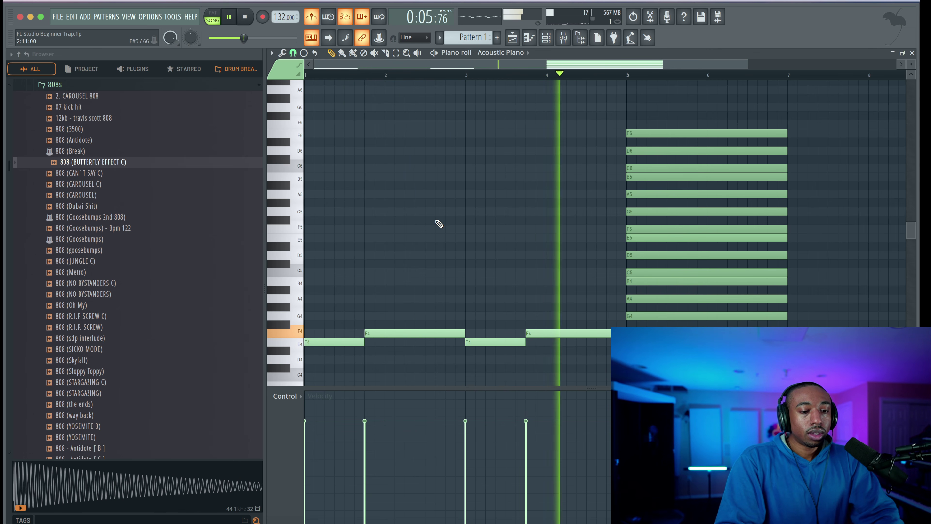
key("space")
- Trim the Pattern 1 clip on Track 1 to four bars and switch to an empty Pattern 2 in the channel rack
left_click(512, 37)
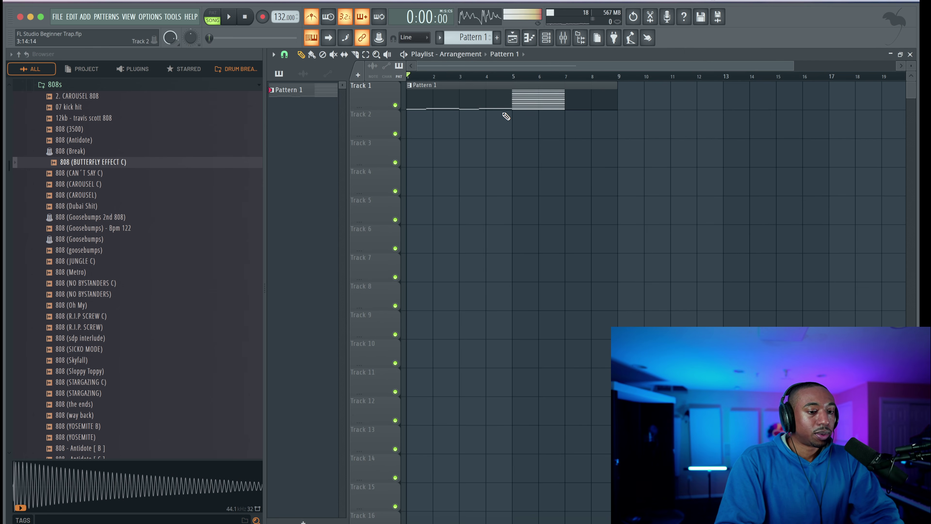
left_click_drag(616, 97, 524, 109)
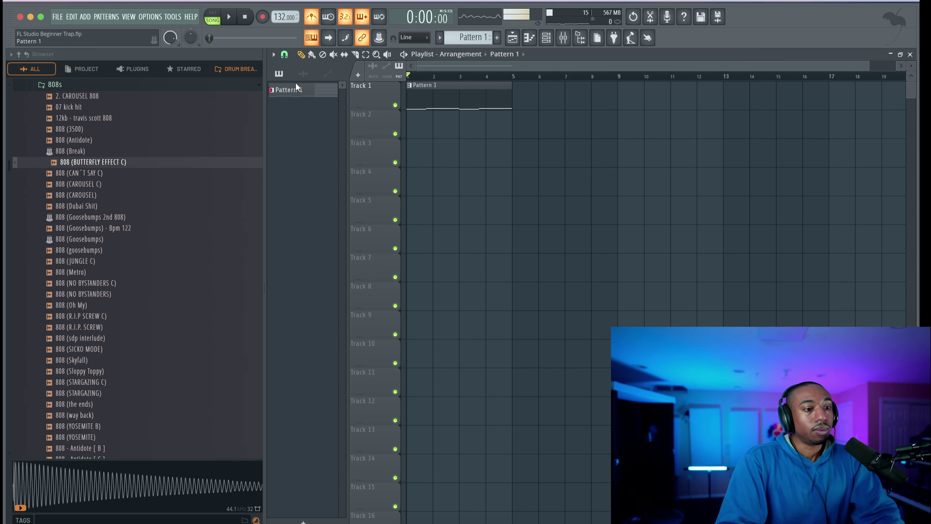
left_click(547, 37)
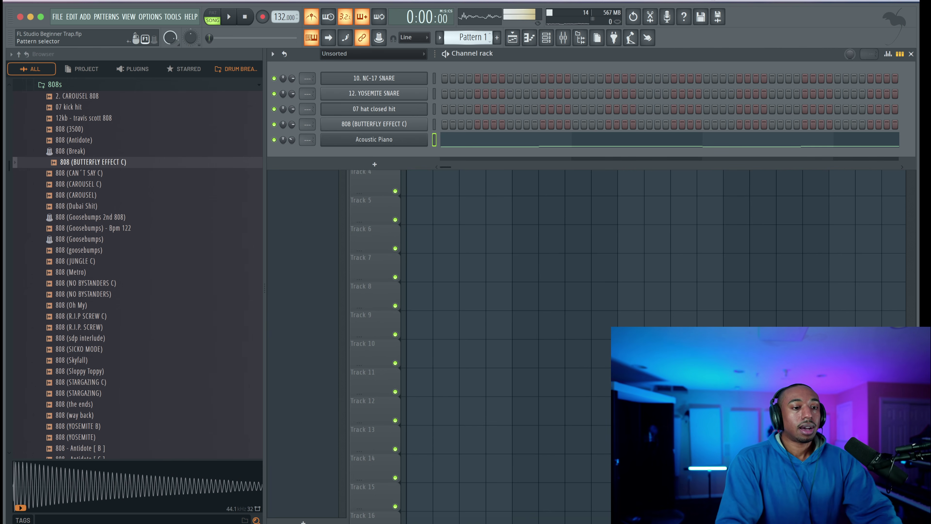
scroll(484, 41, "down", 1)
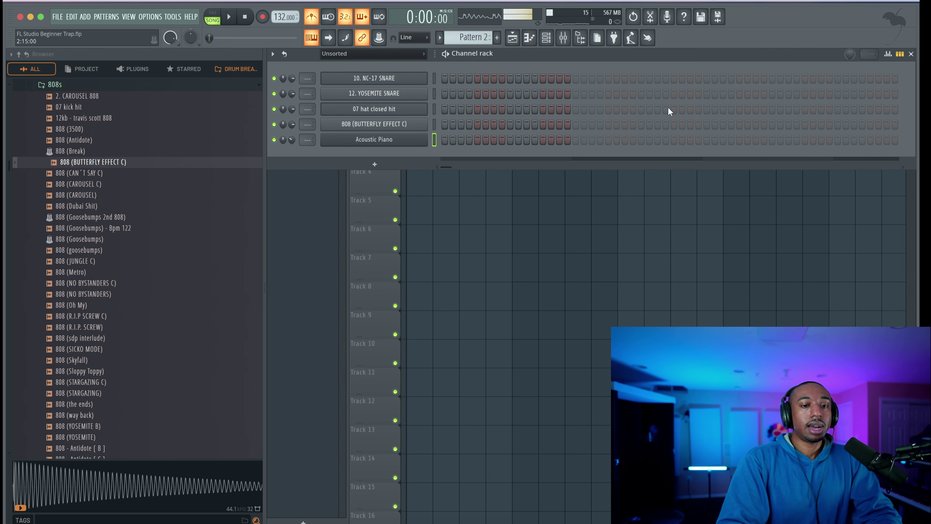
- Hide the browser, extend Pattern 2 to four bars, and fill the 07 hat closed hit channel on every 2 steps
key("alt+F8")
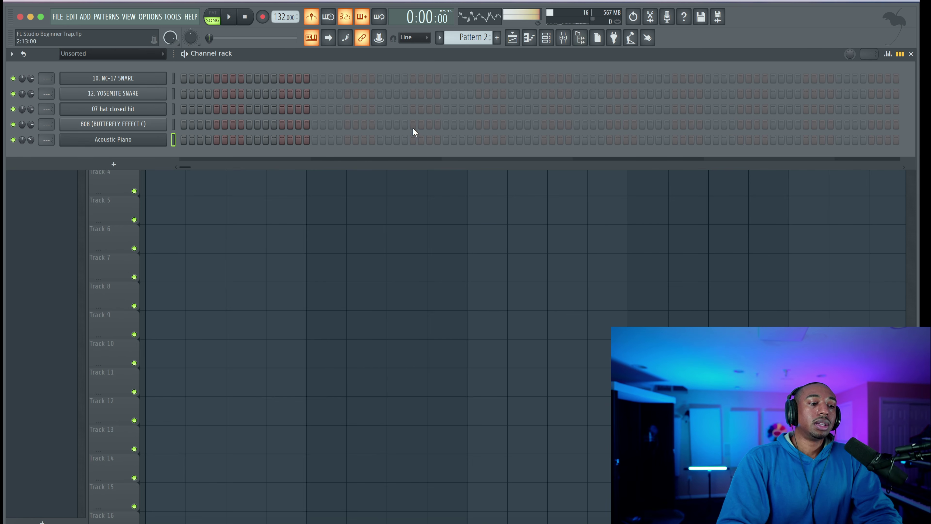
left_click(651, 109)
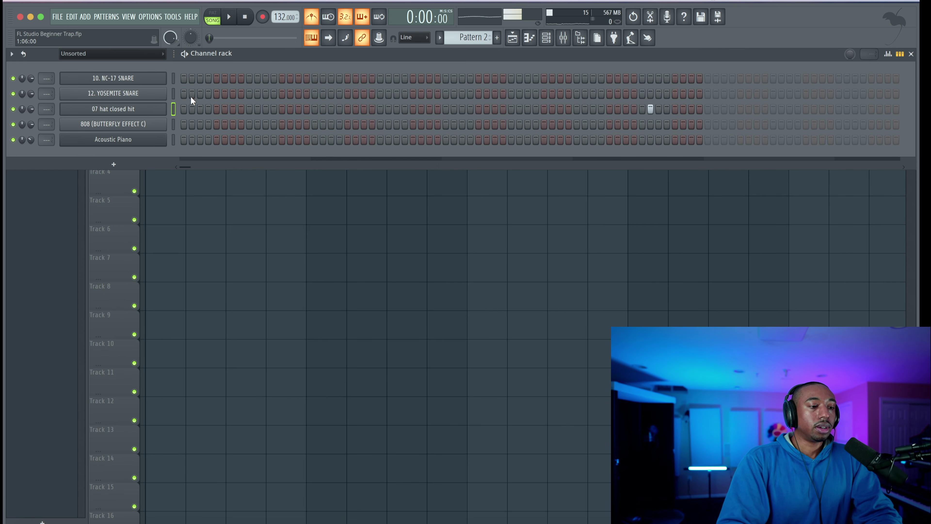
right_click(137, 106)
left_click(290, 141)
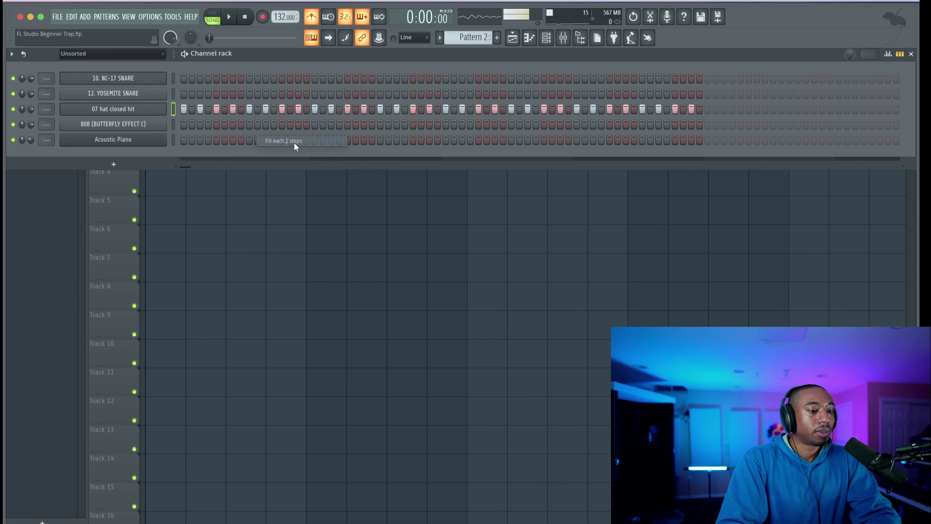
- Place Pattern 2 at bar 1 on Track 2, and play the arrangement with the metronome off while viewing the hat steps
key("F6")
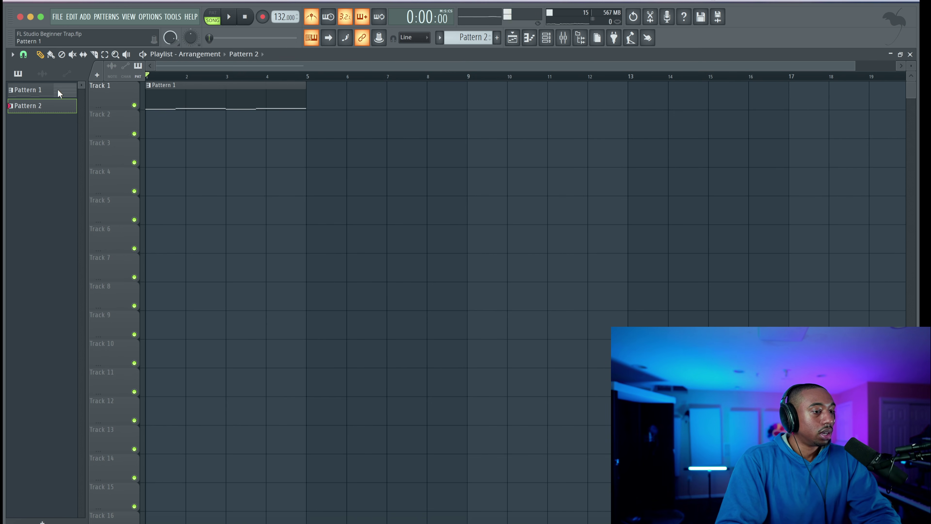
left_click_drag(35, 103, 156, 118)
key("space")
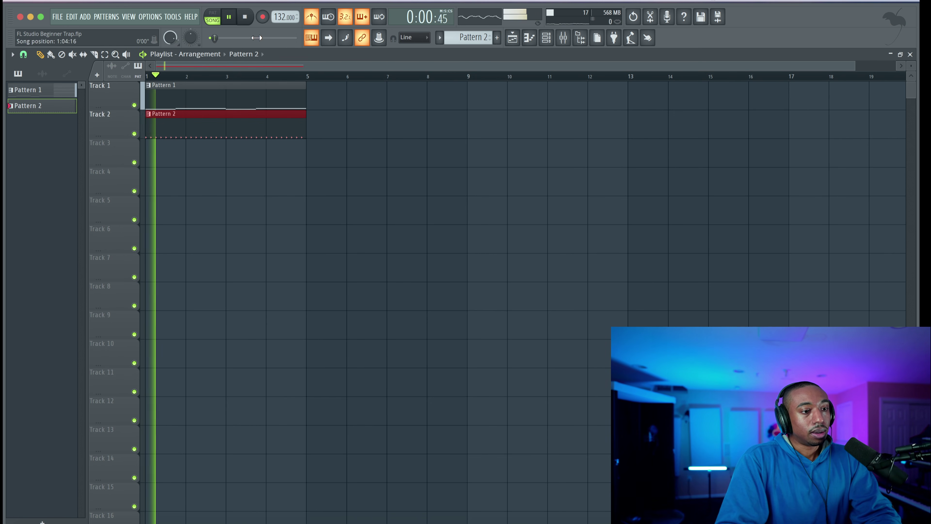
left_click(311, 17)
left_click(554, 41)
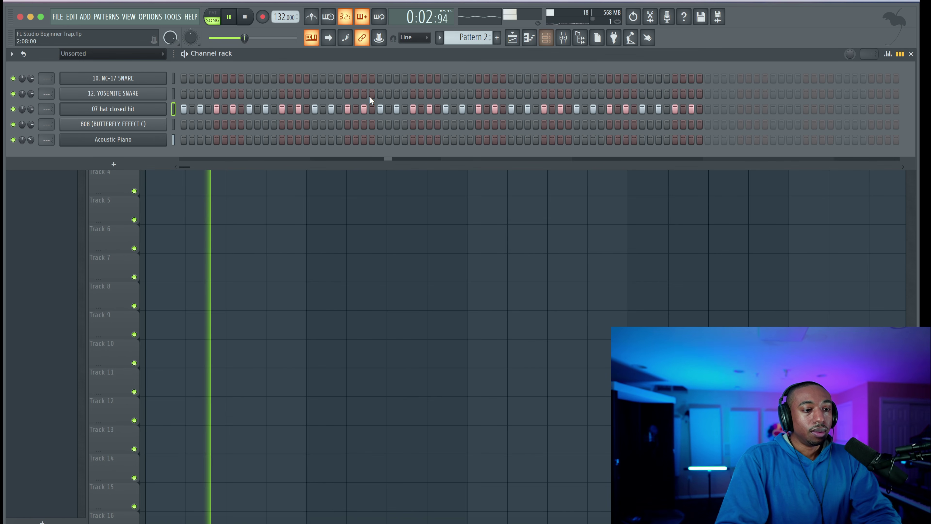
key("F6")
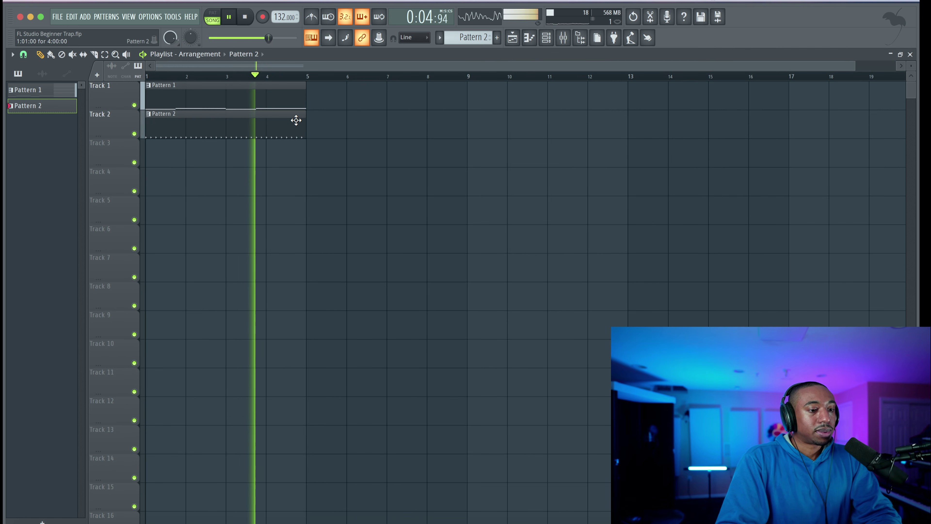
- Duplicate the Pattern 1 and Pattern 2 clips until both tracks reach bar 17, deselect the clips and stop playback
left_click_drag(295, 119, 285, 89)
left_click_drag(374, 166, 160, 98)
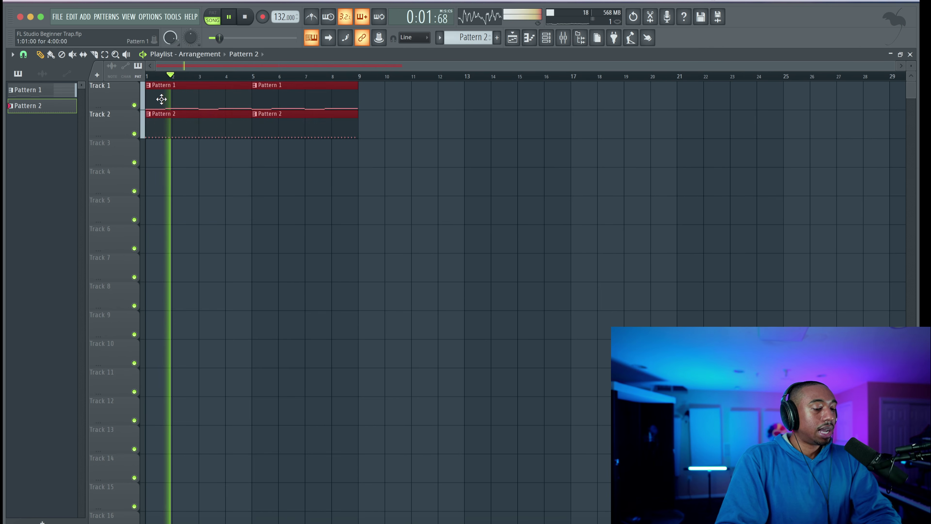
key("ctrl+b")
key("ctrl+b")
key("ctrl+d")
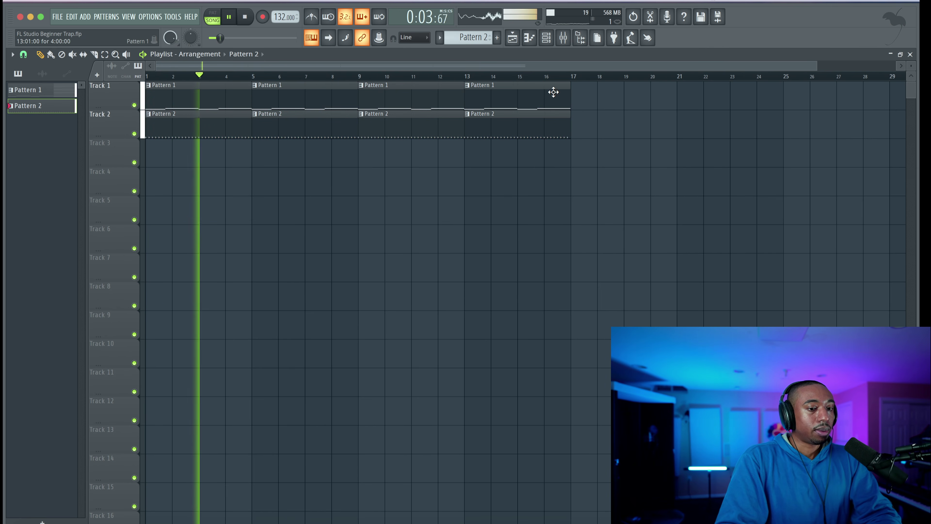
key("space")
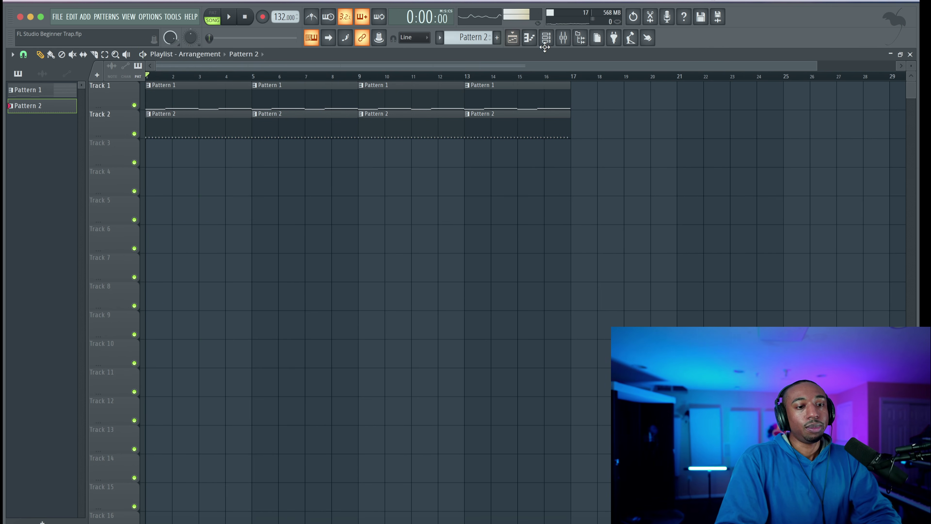
- Place 10. NC-17 SNARE hits on step 9 of each of Pattern 2's four bars, with the hats muted and metronome on
left_click(547, 38)
key("F6")
key("space")
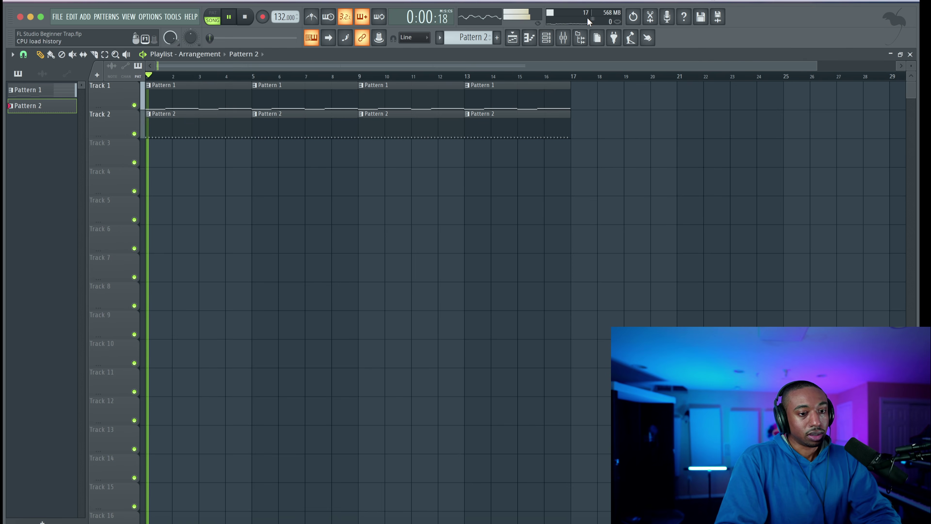
left_click(547, 38)
key("space")
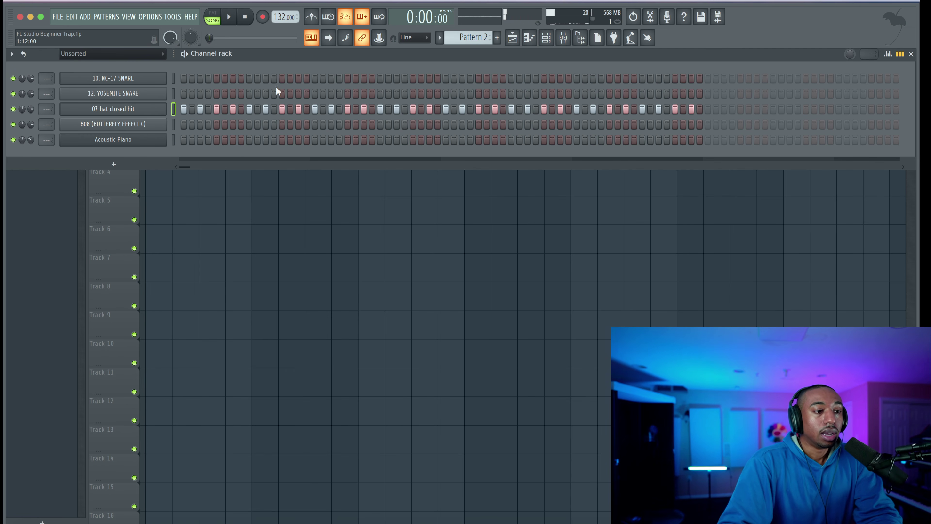
left_click(173, 78)
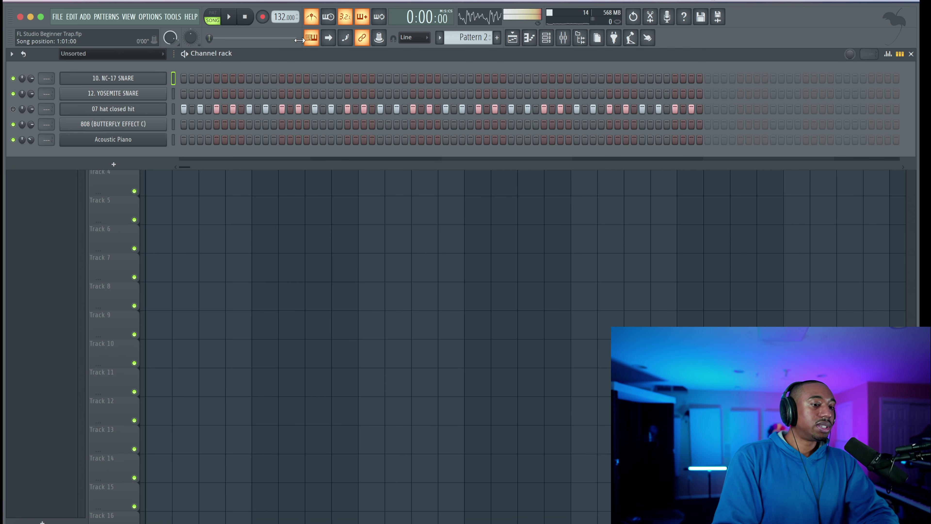
key("space")
left_click(250, 78)
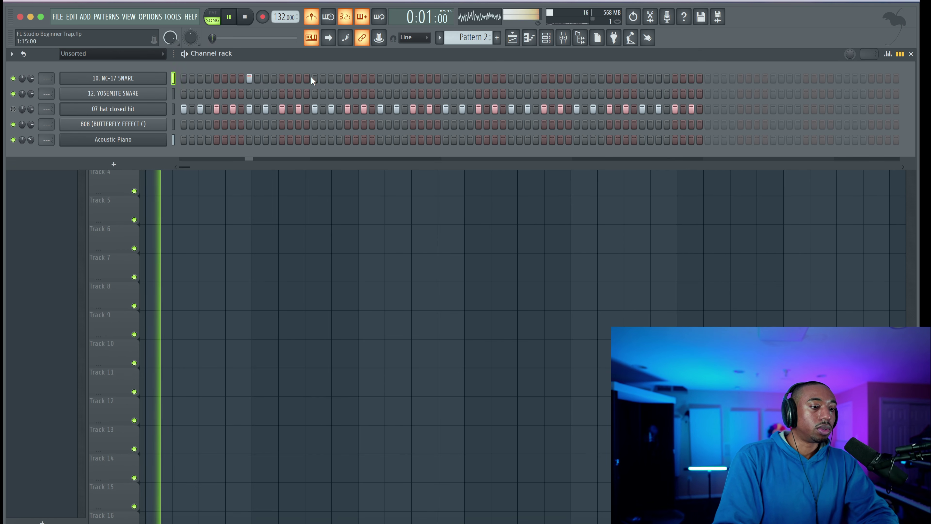
left_click(379, 78)
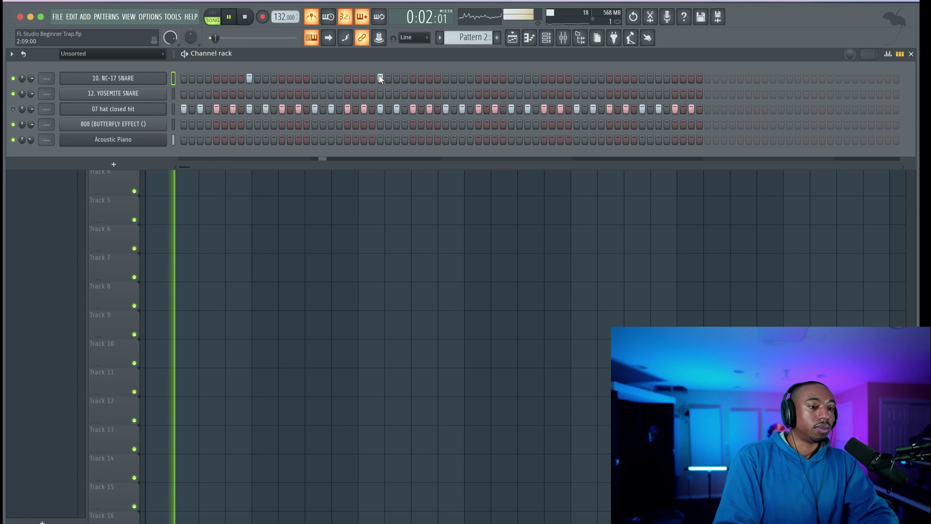
left_click(512, 78)
left_click(643, 77)
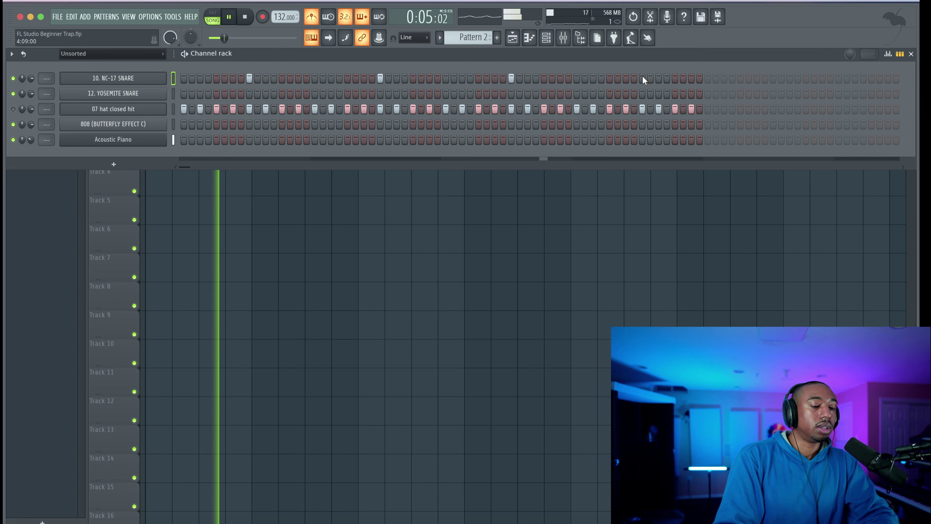
- Stop playback, return to the channel rack, unmute 07 hat closed hit, and replay with the metronome off
key("F6")
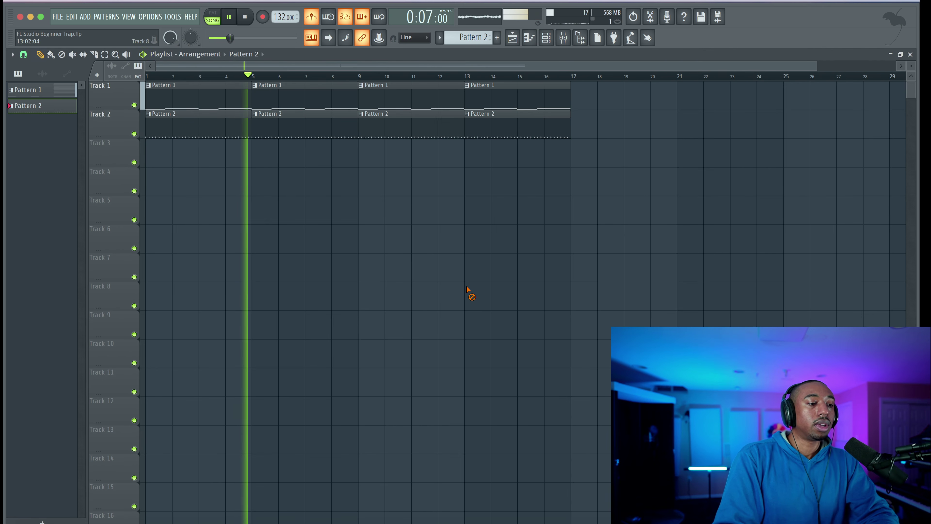
key("space")
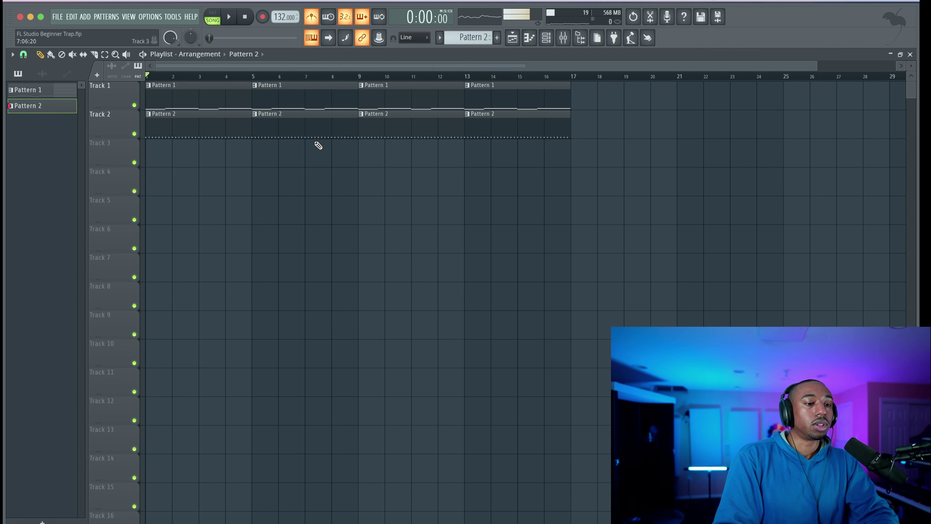
left_click(555, 39)
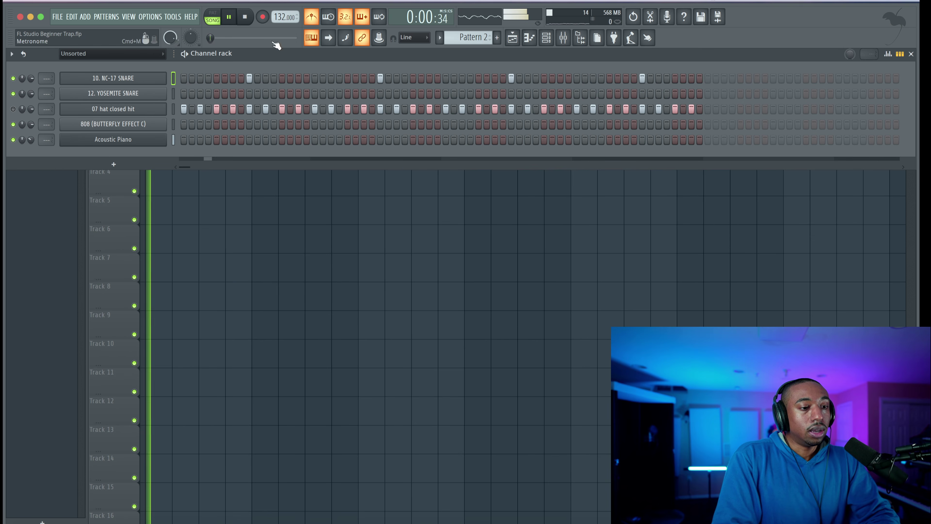
left_click(13, 109)
key("space")
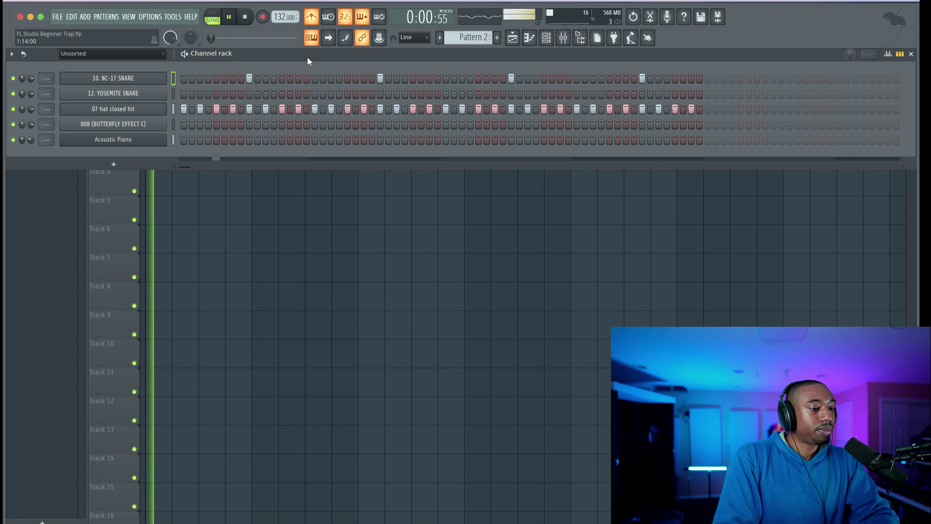
left_click(314, 22)
- Add 12. YOSEMITE SNARE hits on step 11 of bar 2 and steps 11 and 15 of bar 4
left_click(174, 93)
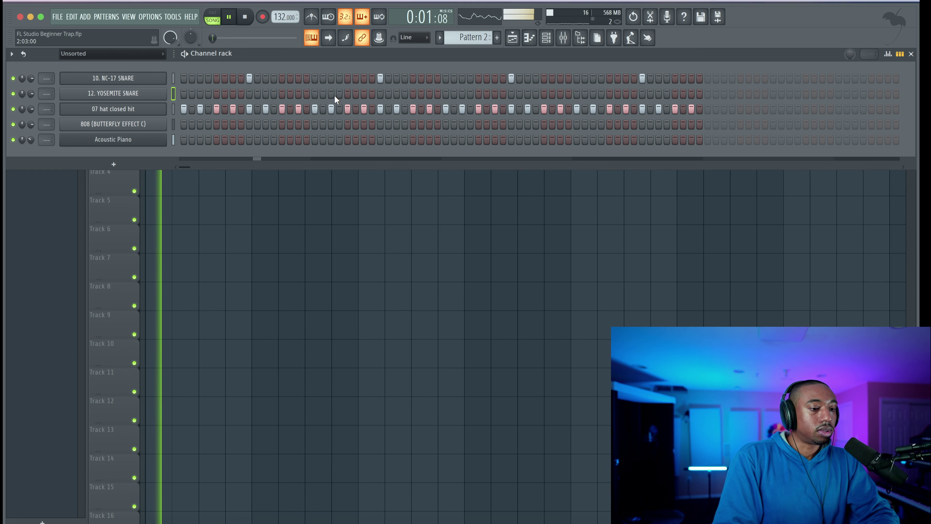
left_click(396, 93)
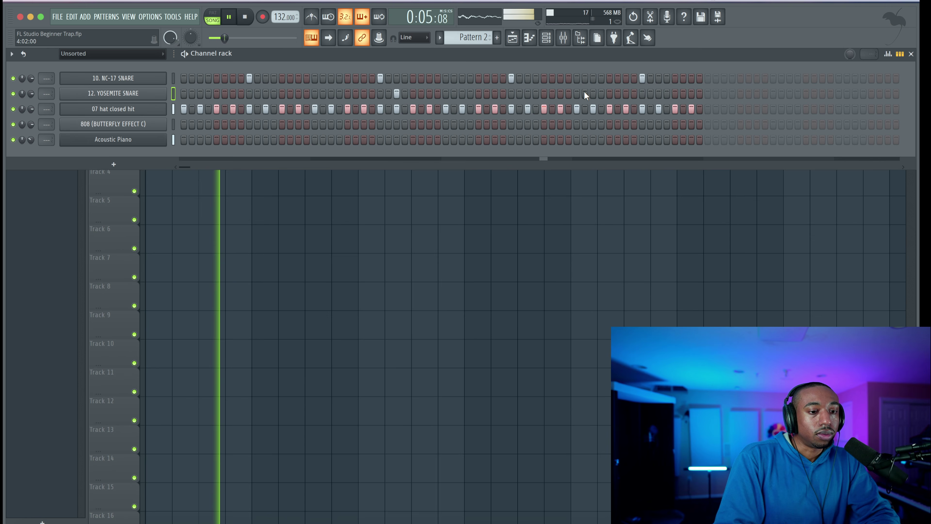
left_click(659, 93)
left_click(692, 93)
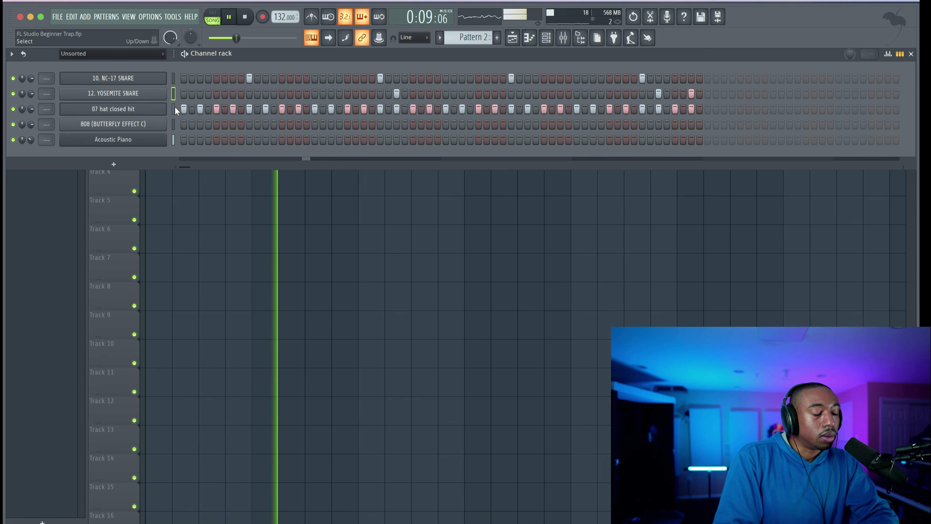
- Place 808 (BUTTERFLY EFFECT C) hits on steps 1 and 13 of bar 1, playing the beat to check them
left_click(174, 122)
key("space")
left_click(183, 124)
key("ctrl+s")
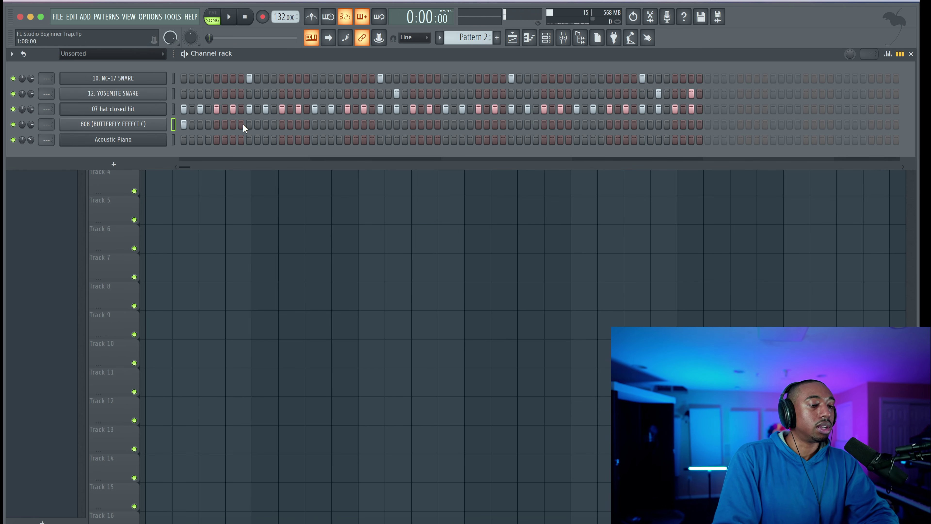
key("space")
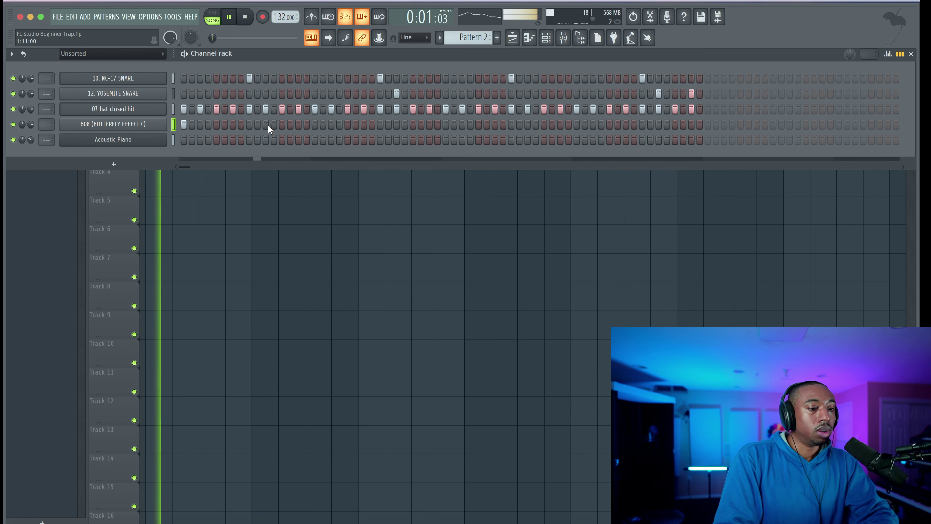
left_click(266, 126)
key("space")
left_click(282, 124)
key("space")
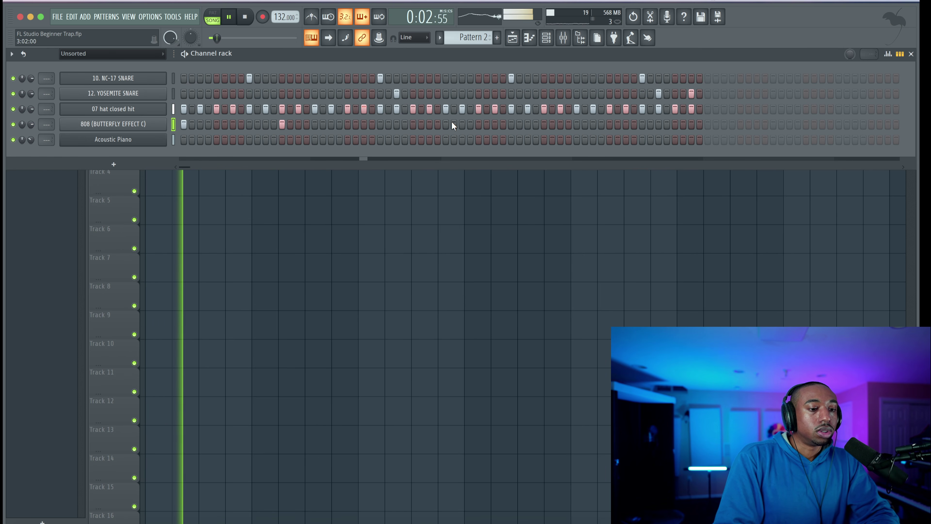
- Add 808 hits on steps 1 and 13 of bar 3 and steps 5 and 11 of bar 4, and save the project
left_click(447, 124)
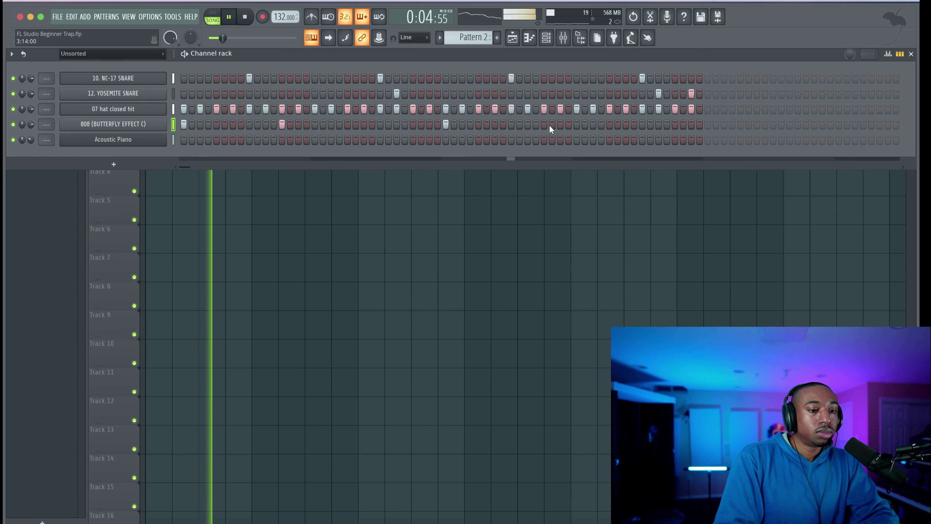
left_click(561, 125)
left_click(544, 124)
left_click(561, 124)
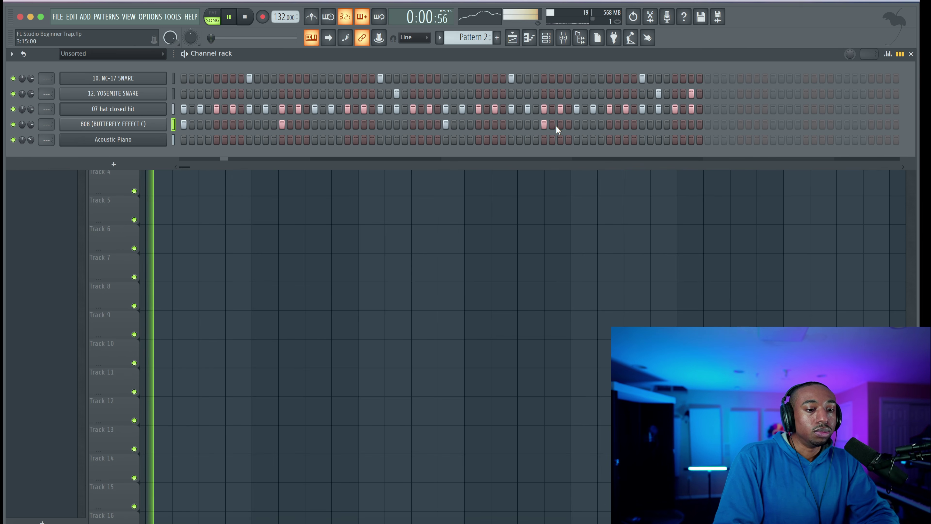
left_click(544, 124)
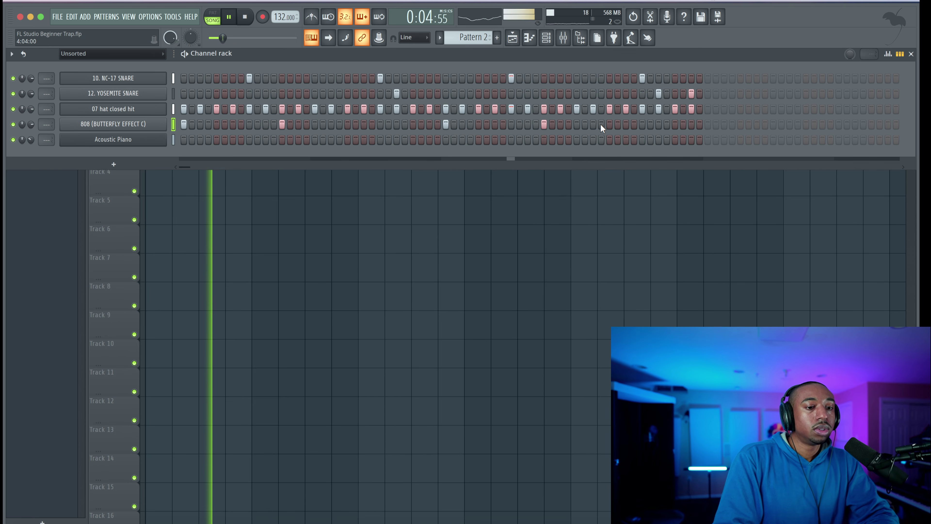
left_click(610, 124)
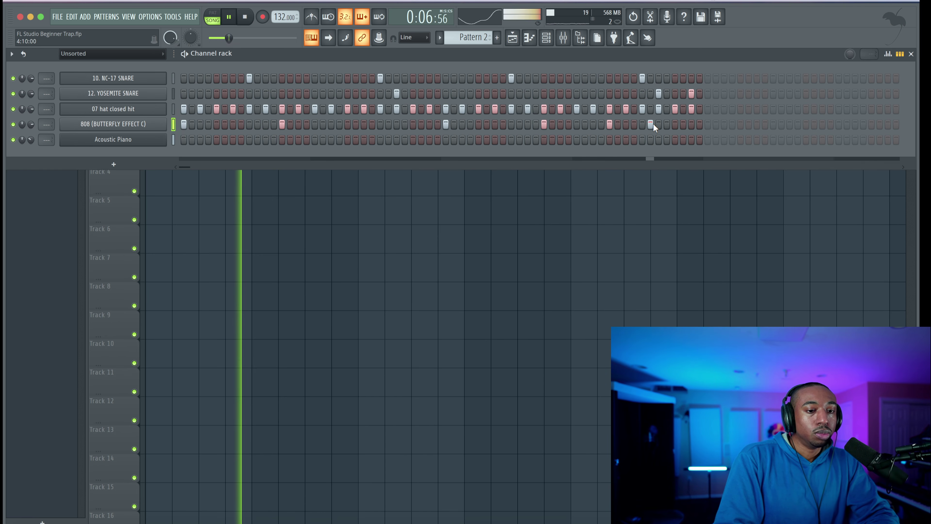
left_click(657, 123)
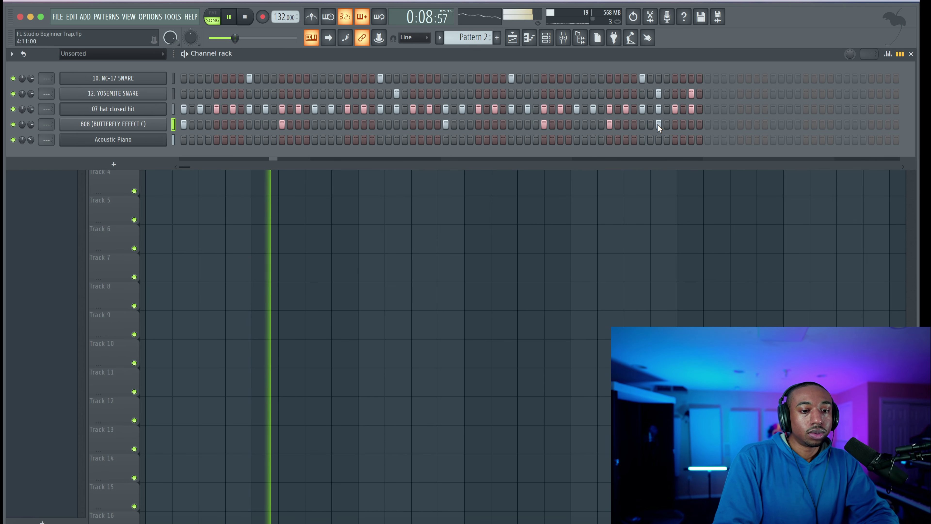
key("super+s")
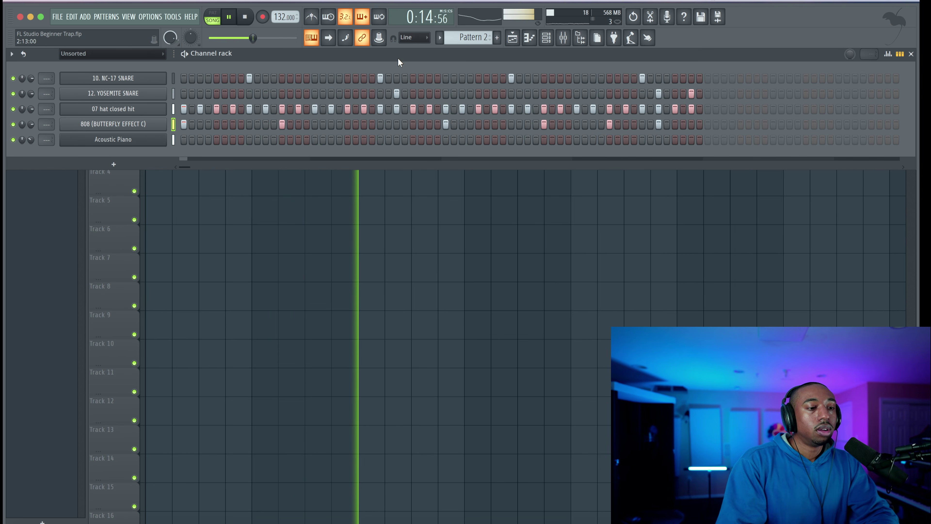
- Stop playback and open Pattern 1's Acoustic Piano melody from the playlist in the piano roll
left_click(288, 209)
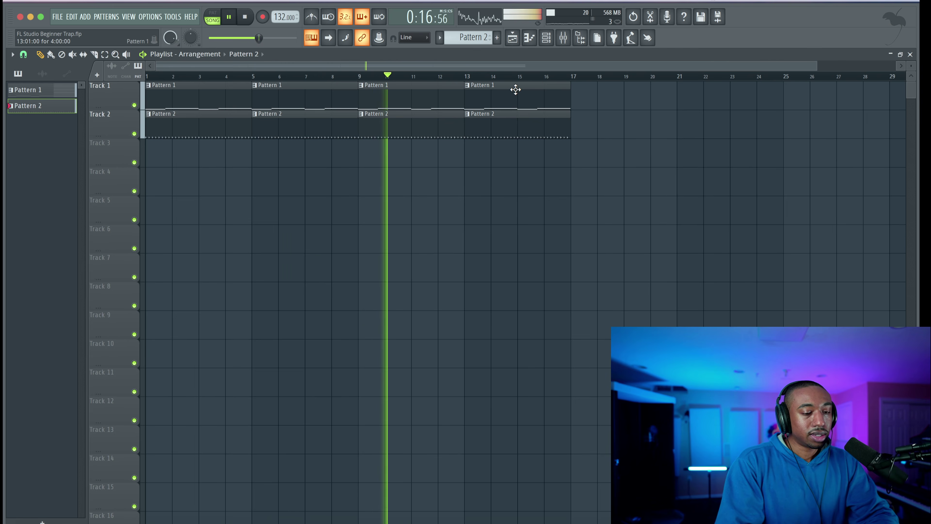
left_click(547, 38)
key("space")
left_click(322, 235)
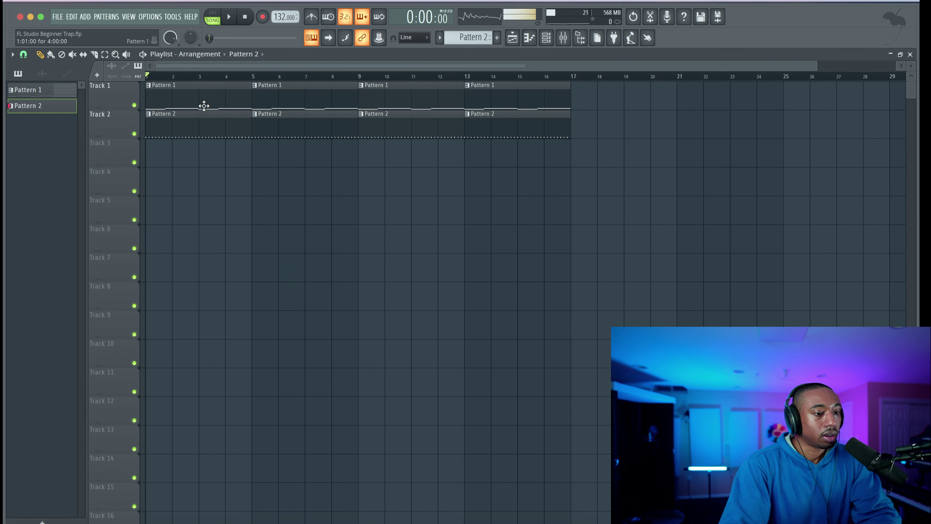
double_click(205, 94)
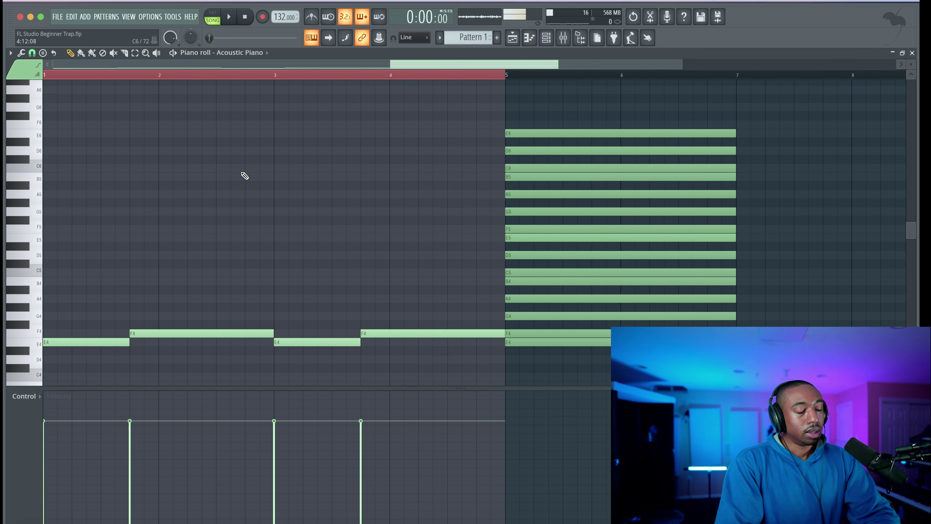
- Transpose the Acoustic Piano notes down two octaves to E2 and F2 and play the result
key("super+Down")
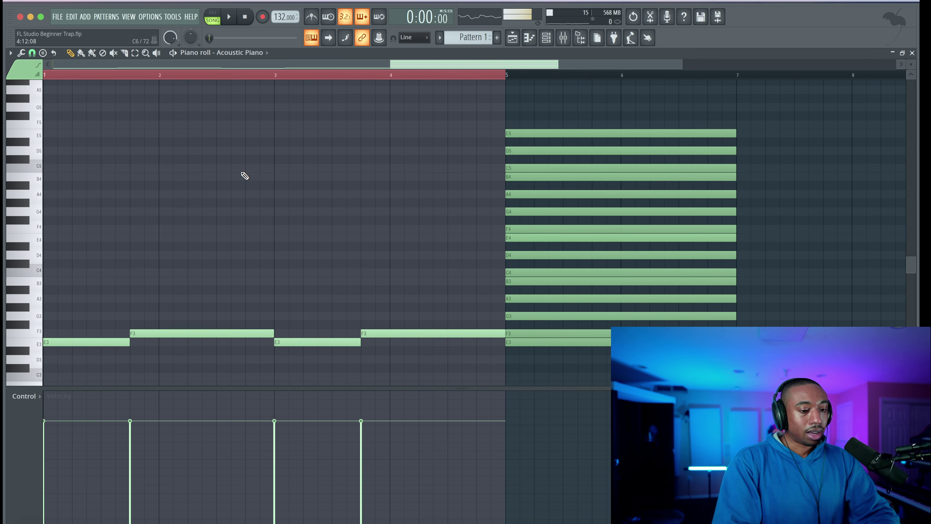
scroll(273, 165, "up", 2)
key("space")
scroll(336, 168, "up", 1)
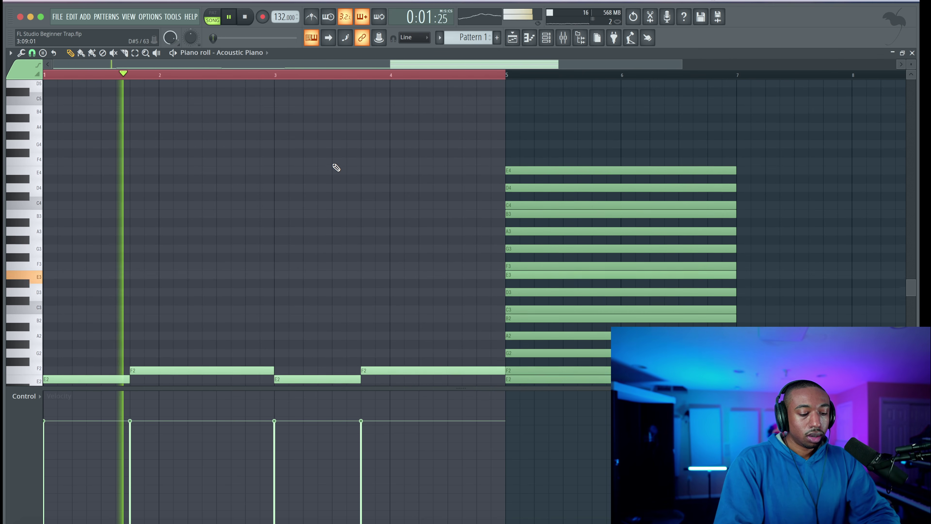
key("super+Down")
scroll(336, 168, "down", 4)
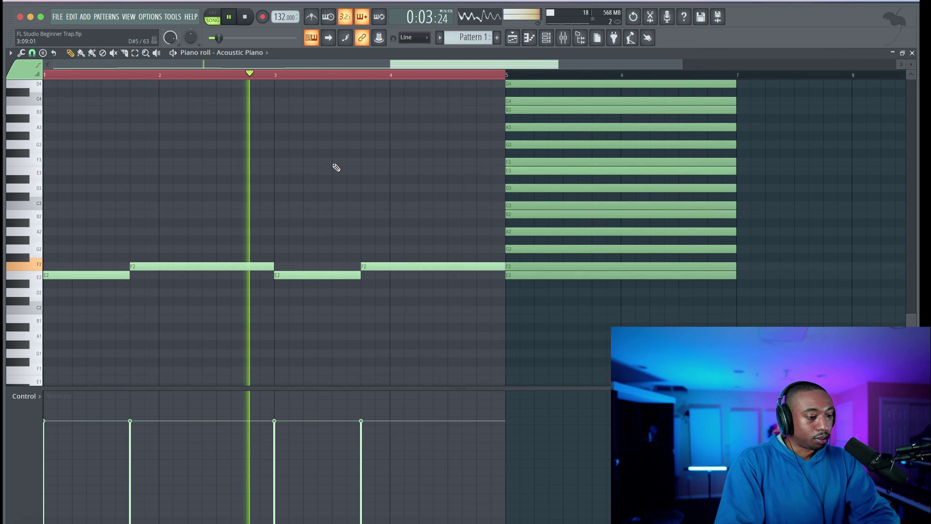
- Stop playback, select the four melody notes and shorten them together by two beats, leaving the E2 notes one beat long
left_click_drag(404, 285, 149, 237)
key("space")
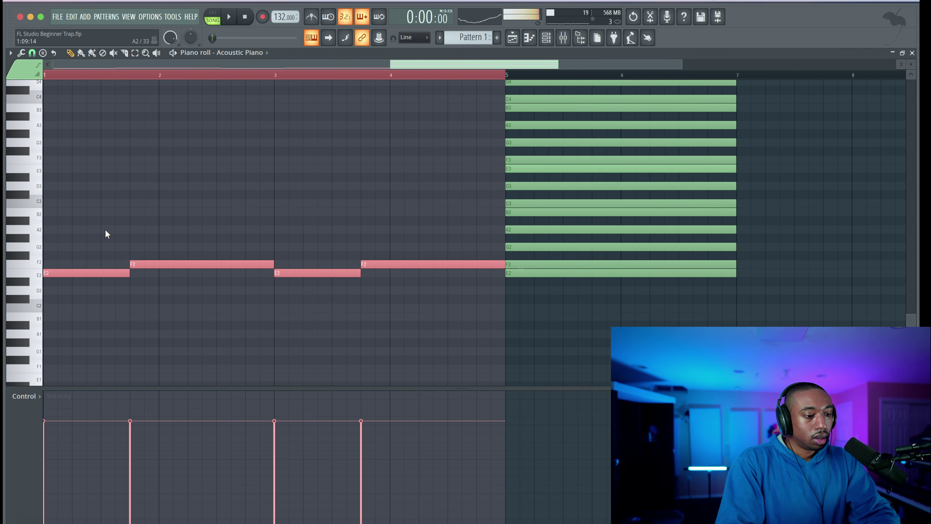
left_click_drag(131, 272, 73, 277)
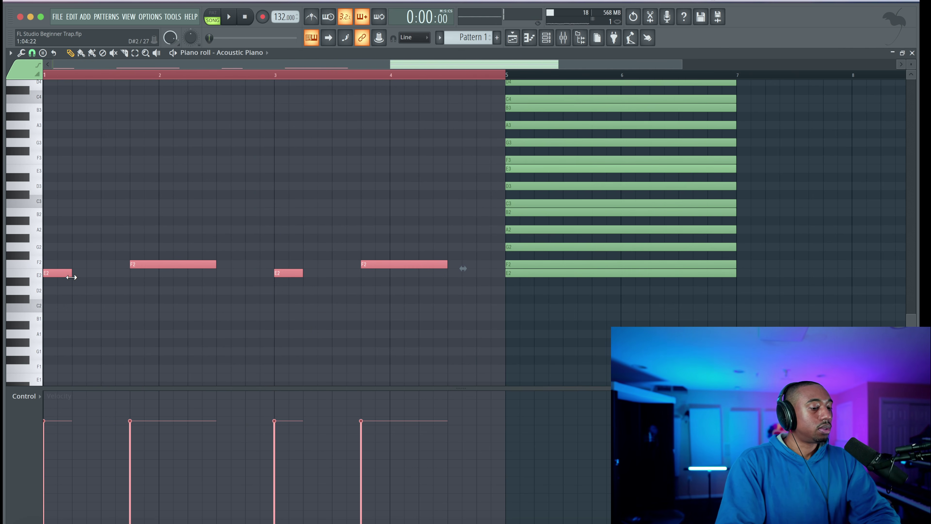
left_click_drag(401, 294, 7, 188)
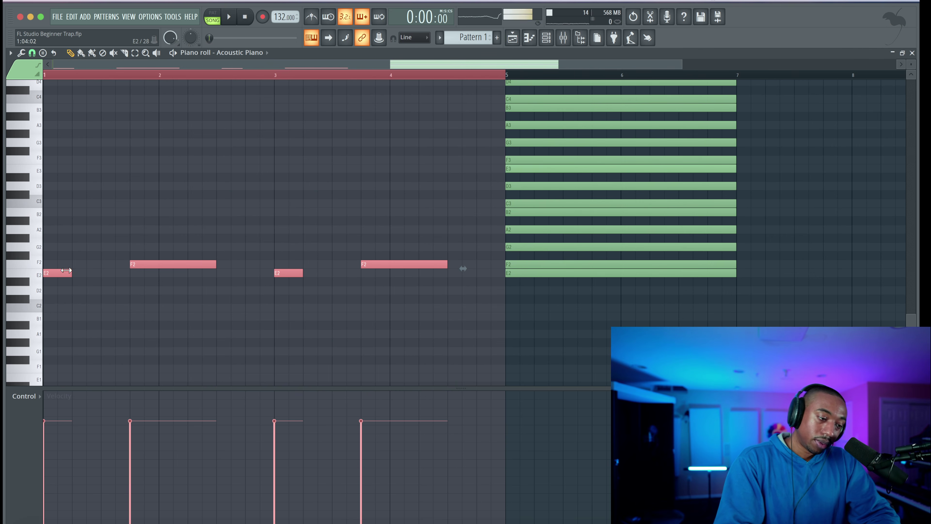
mouse_move(67, 270)
left_mouse_down()
mouse_move(85, 271)
mouse_move(67, 272)
left_mouse_up()
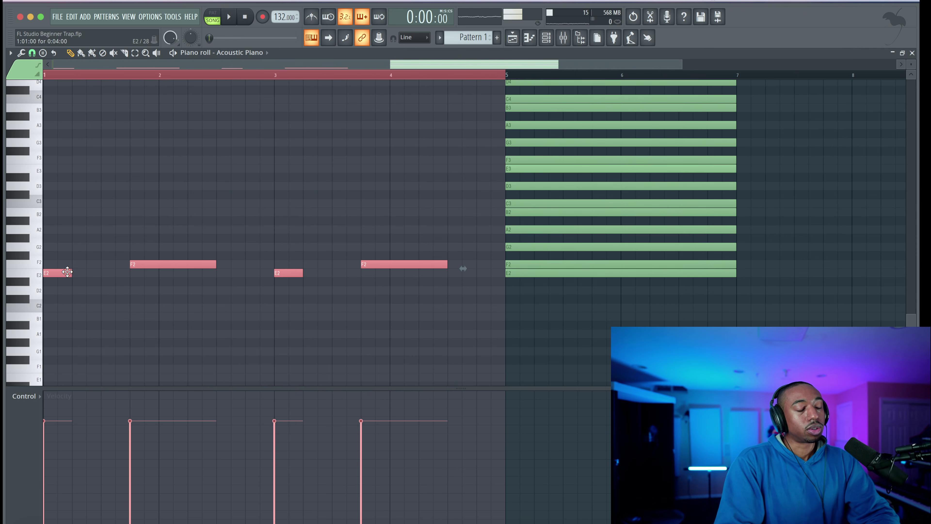
- During playback, select only the two F2 melody notes and shorten them to one beat each
key("space")
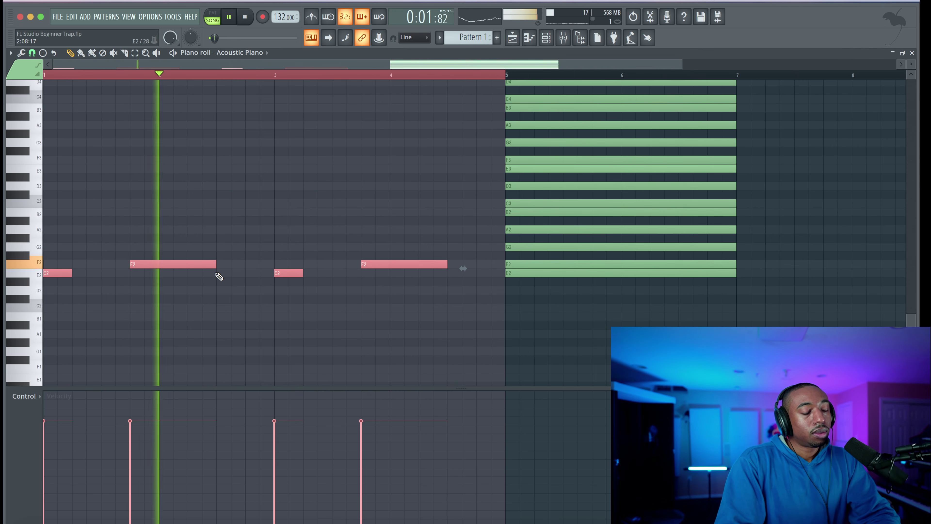
left_click(193, 264, "super")
left_click(409, 264, "shift+super")
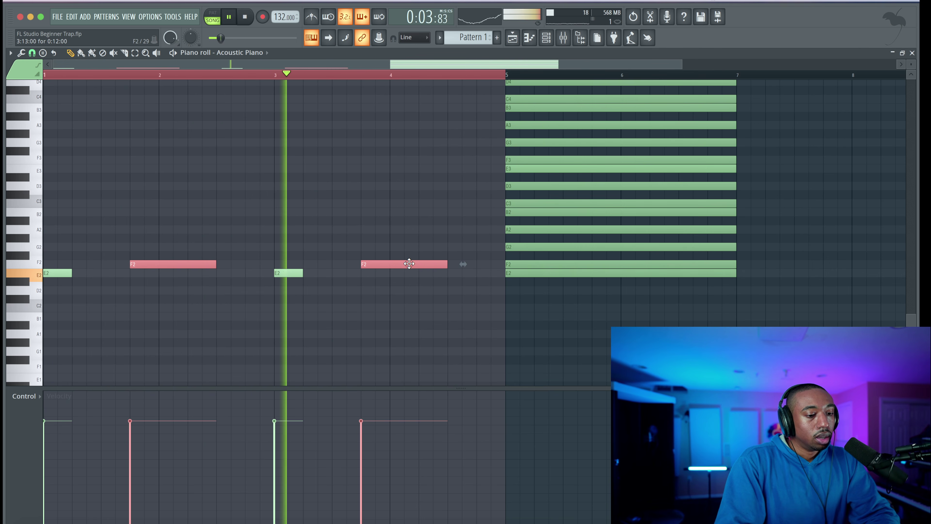
left_click_drag(447, 265, 390, 265)
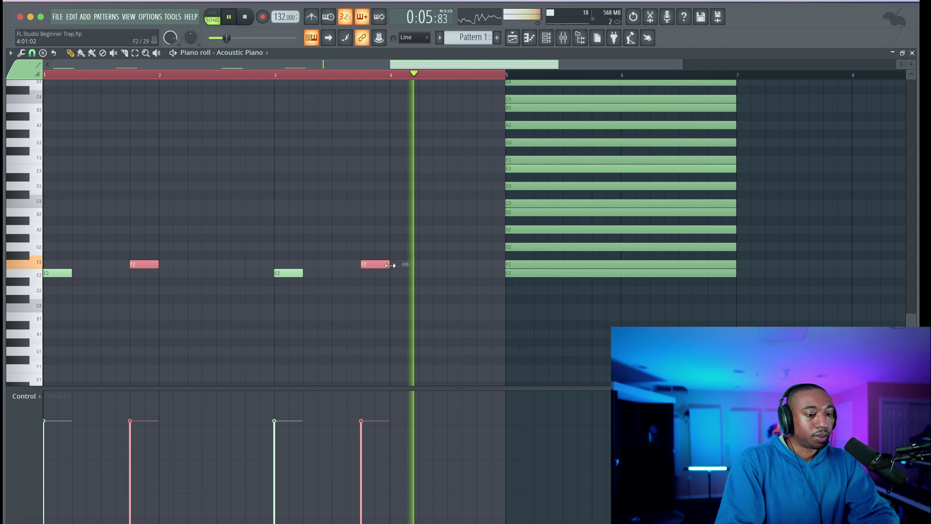
- Leave the piano roll, show the channel rack on the empty Pattern 3, and save the project with playback stopped
left_click(447, 211)
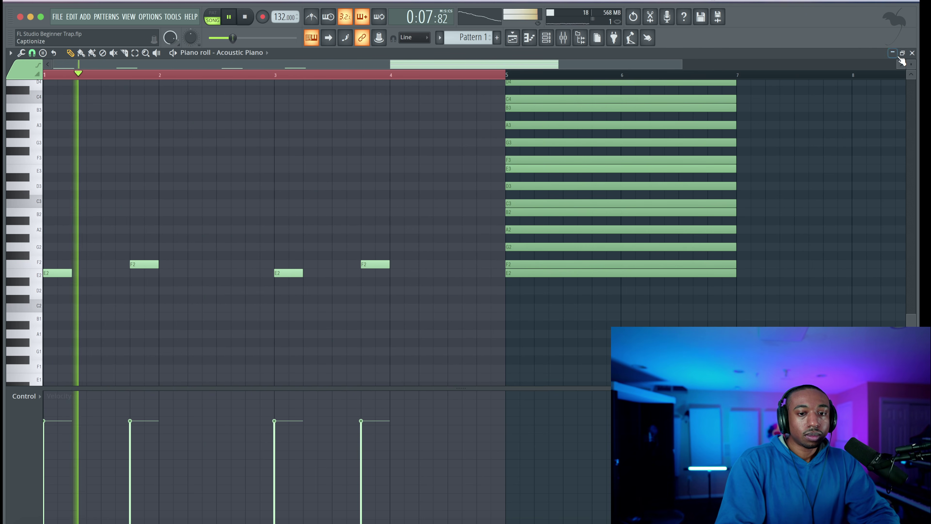
left_click(912, 53)
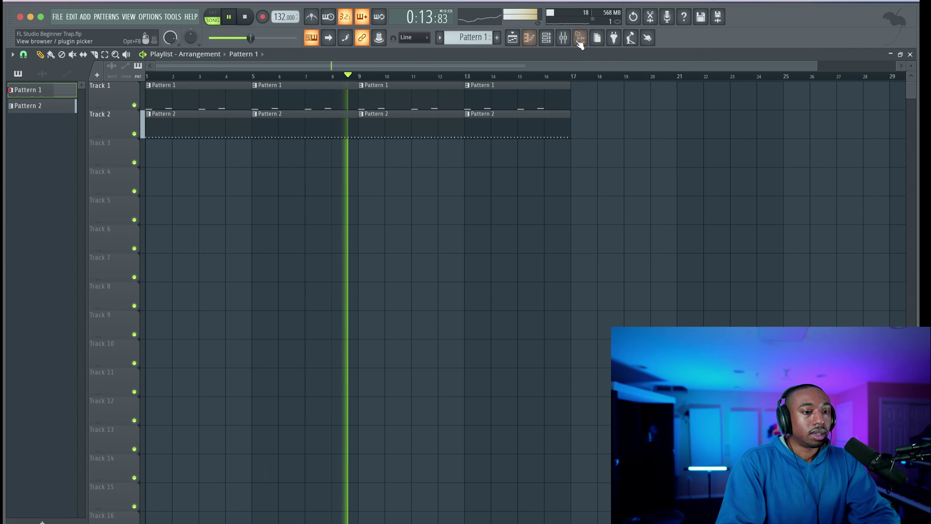
left_click(546, 37)
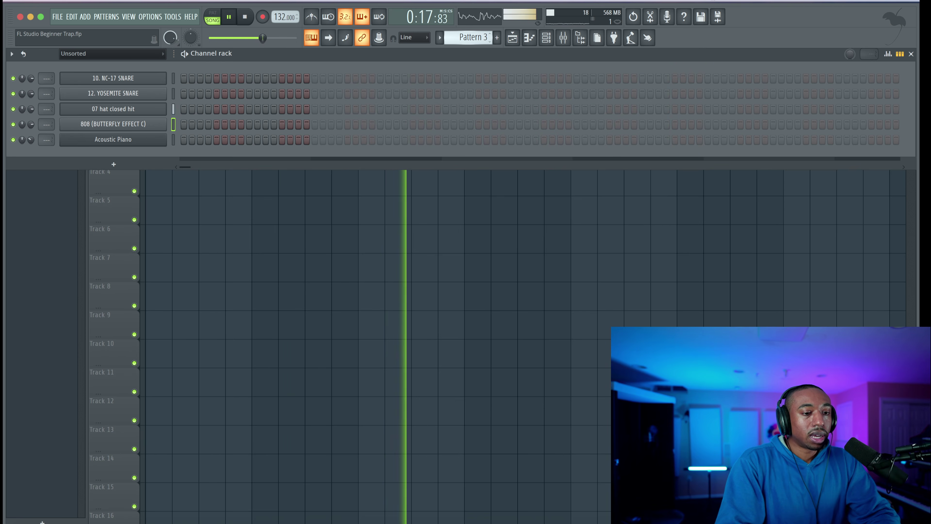
key("ctrl+s")
key("space")
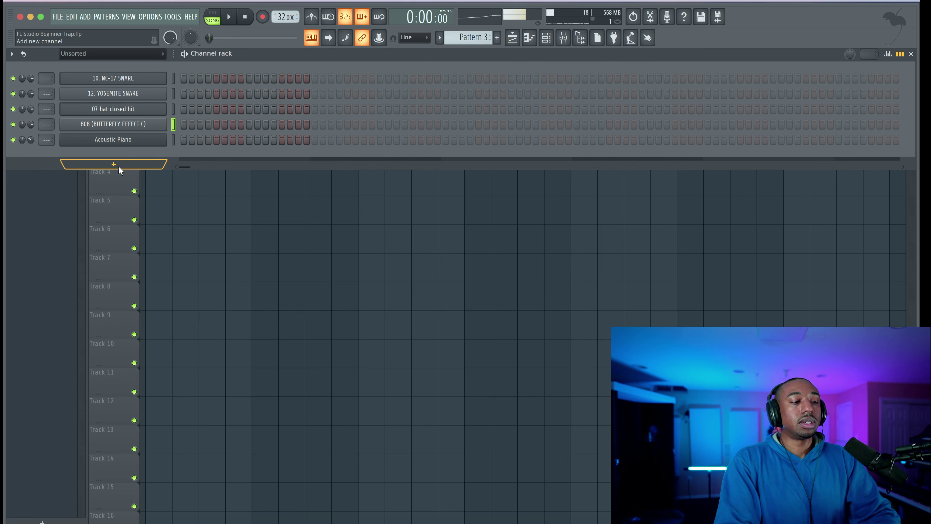
- Add a FLEX instrument channel to the channel rack
left_click(118, 166)
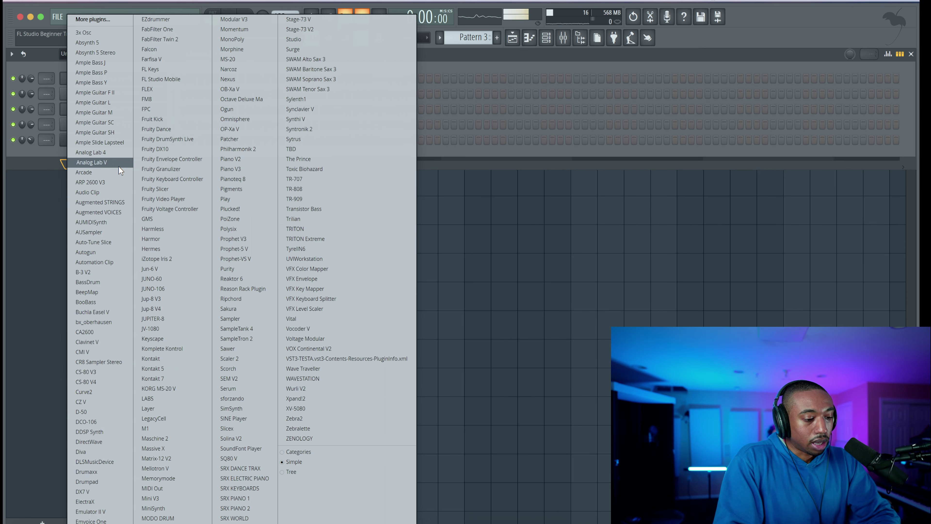
left_click(41, 153)
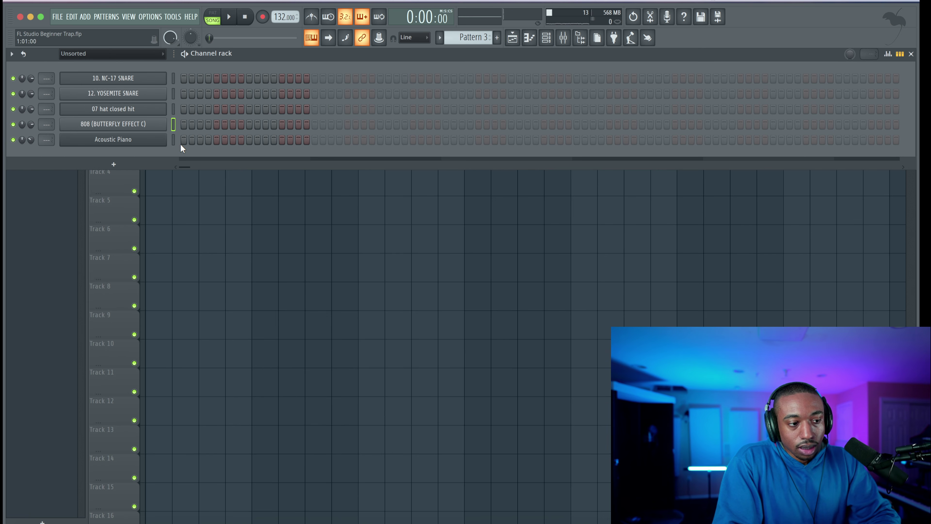
left_click(123, 161)
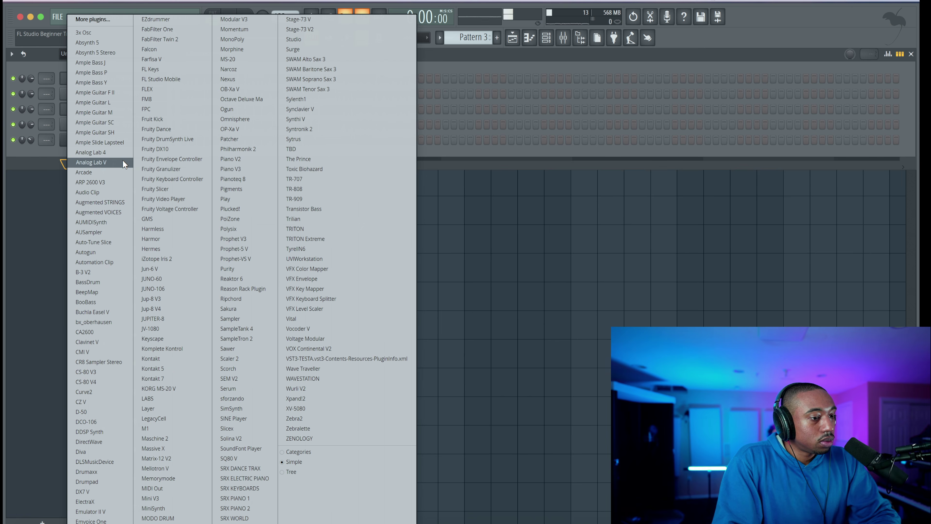
left_click(174, 90)
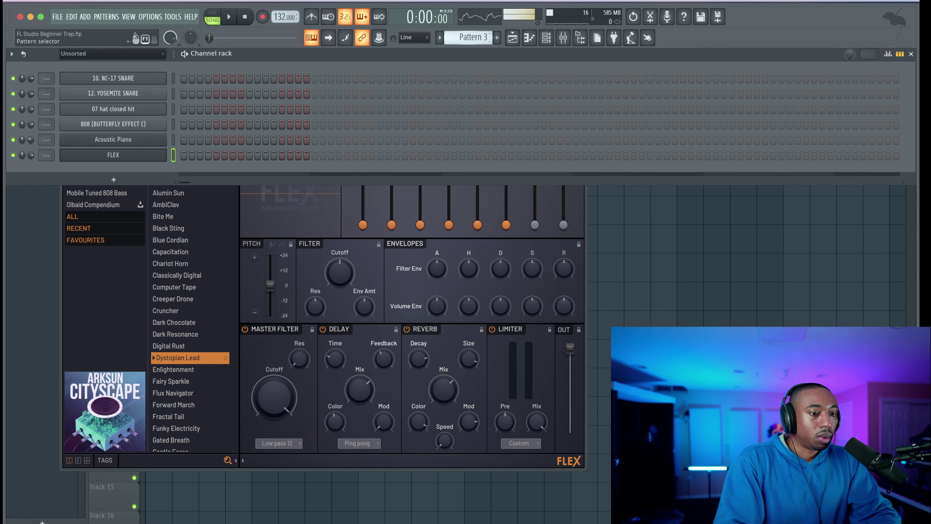
- Copy Pattern 1's Acoustic Piano notes to FLEX in Pattern 3 and delete the four melody notes, keeping the scale guide at bar 5
scroll(471, 38, "up", 2)
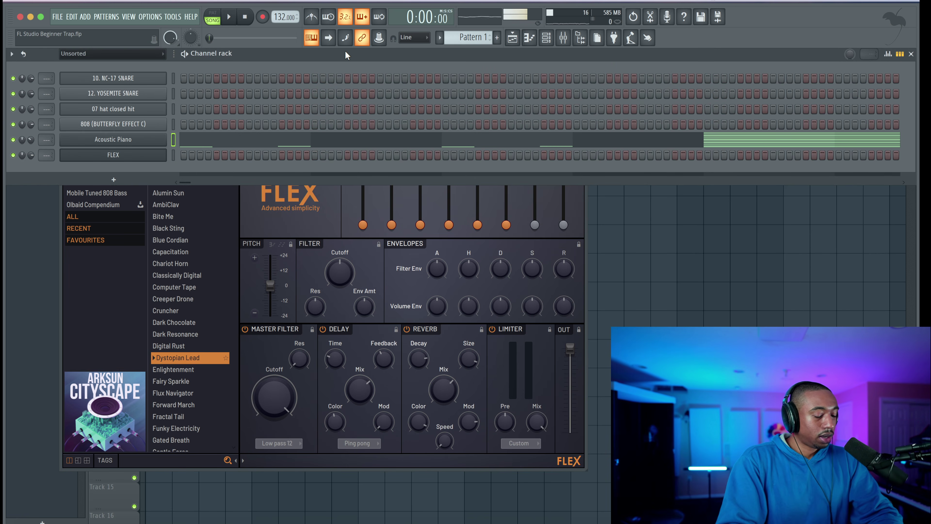
scroll(470, 37, "down", 2)
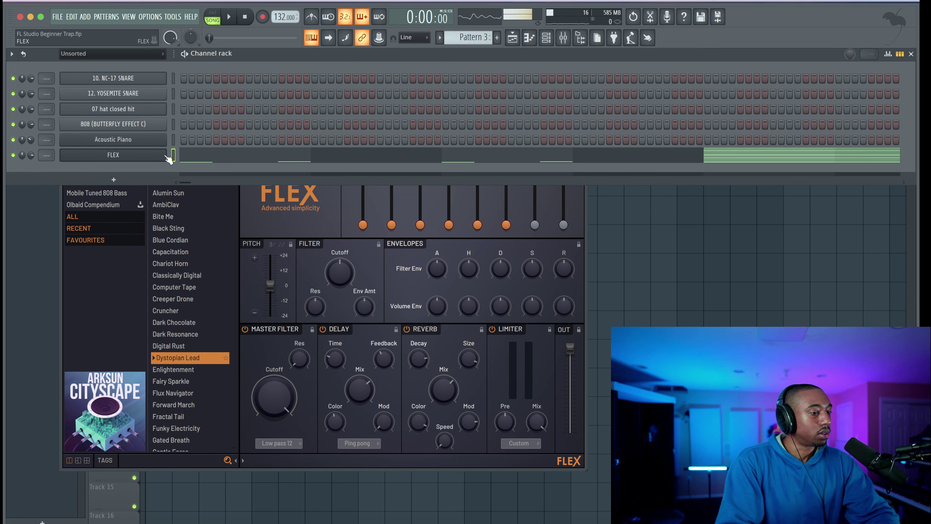
left_click(220, 163)
left_click_drag(441, 329, 50, 191)
key("Delete")
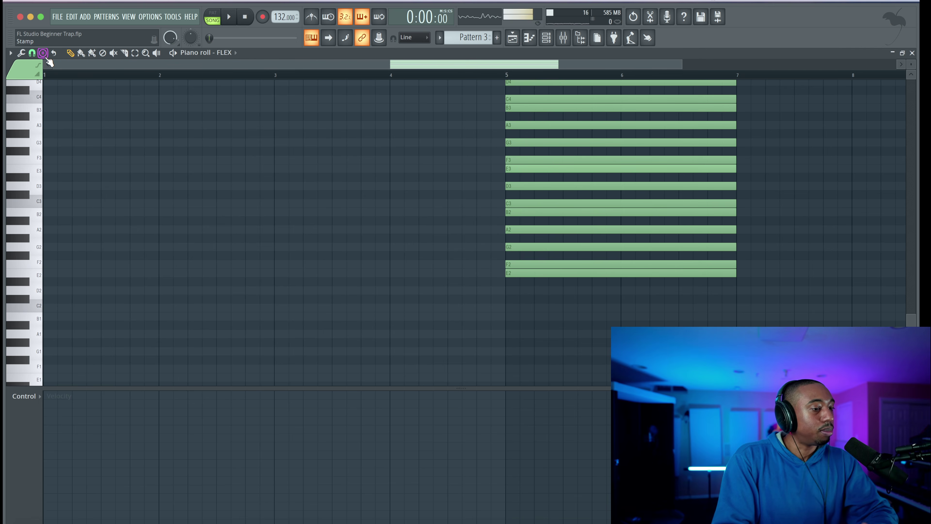
- Set the piano roll snap to 1/3 beat and place a one-beat G2 note at the start of bar 1
left_click(43, 53)
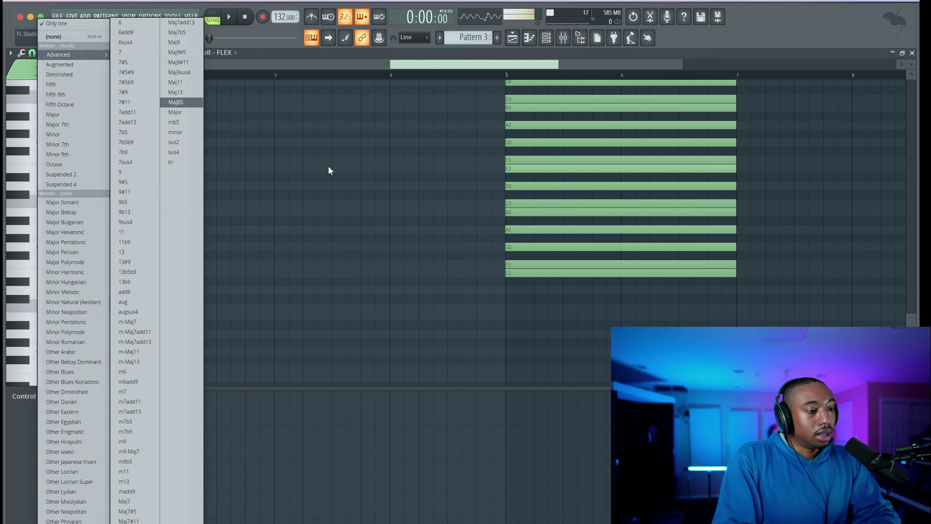
left_click(350, 177)
left_click(32, 53)
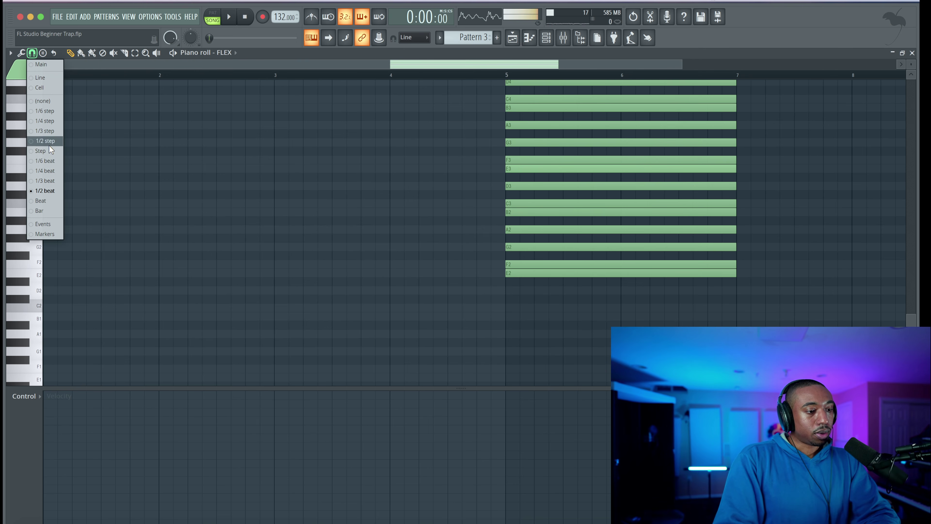
left_click(53, 181)
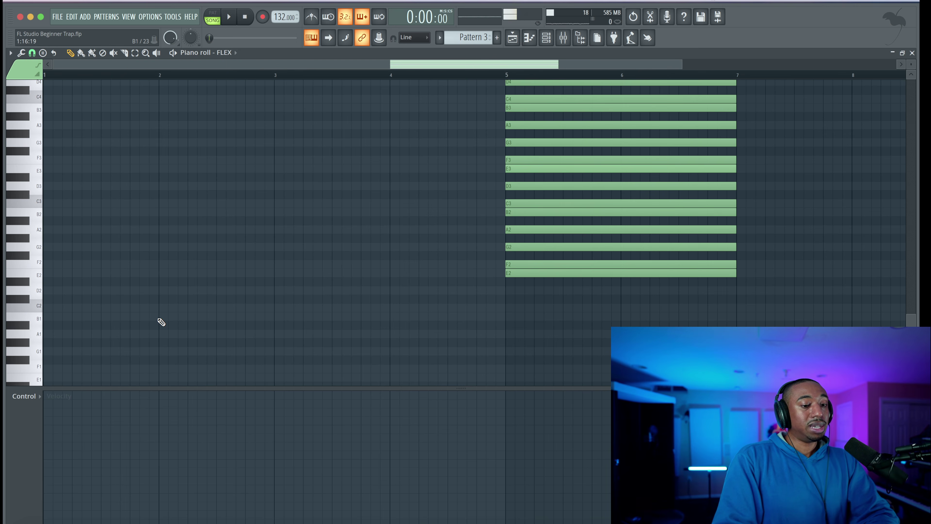
left_click_drag(77, 249, 32, 250)
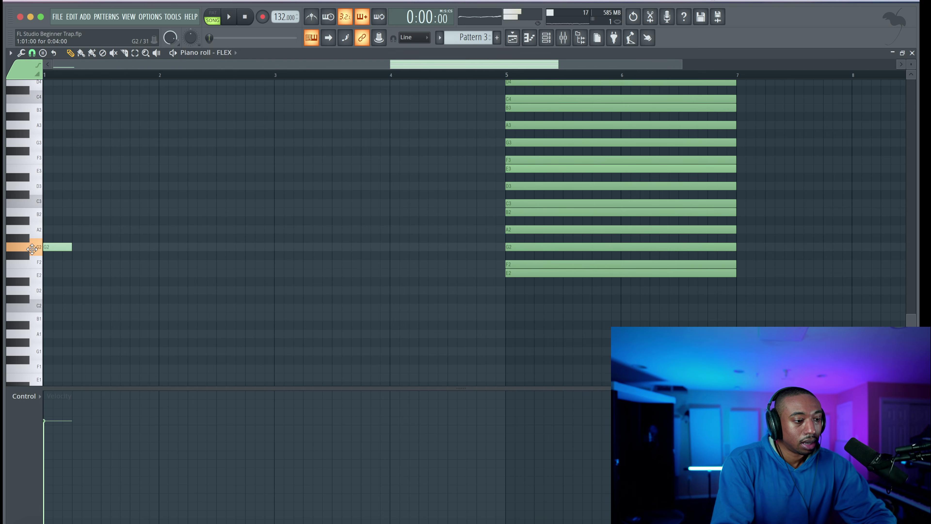
- Load the Clavi preset from FLEX's General Midi Library pack, play the song briefly, and close the plugin
left_click(546, 37)
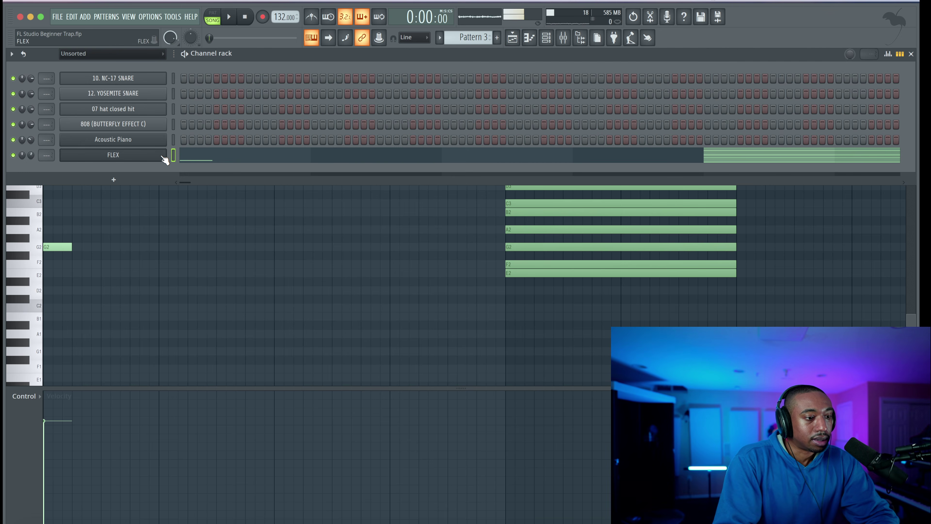
left_click(153, 159)
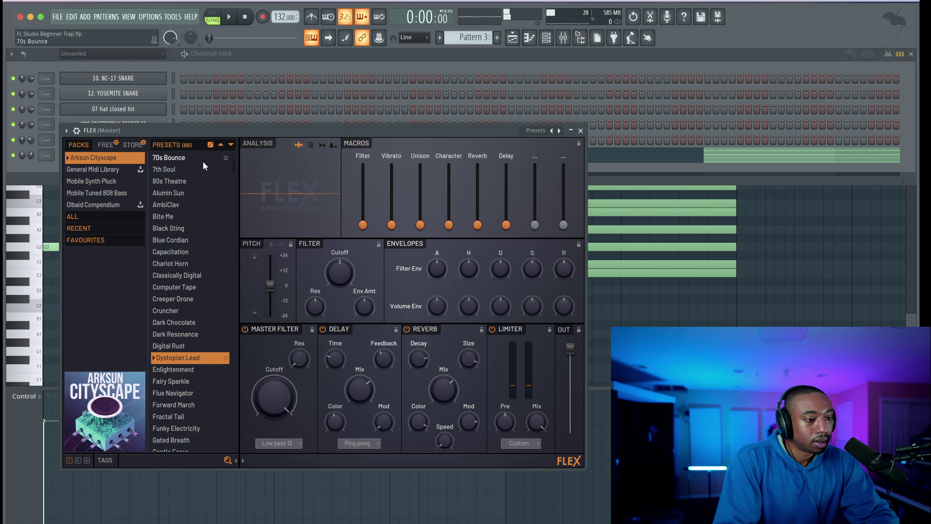
left_click(104, 166)
scroll(177, 212, "down", 1)
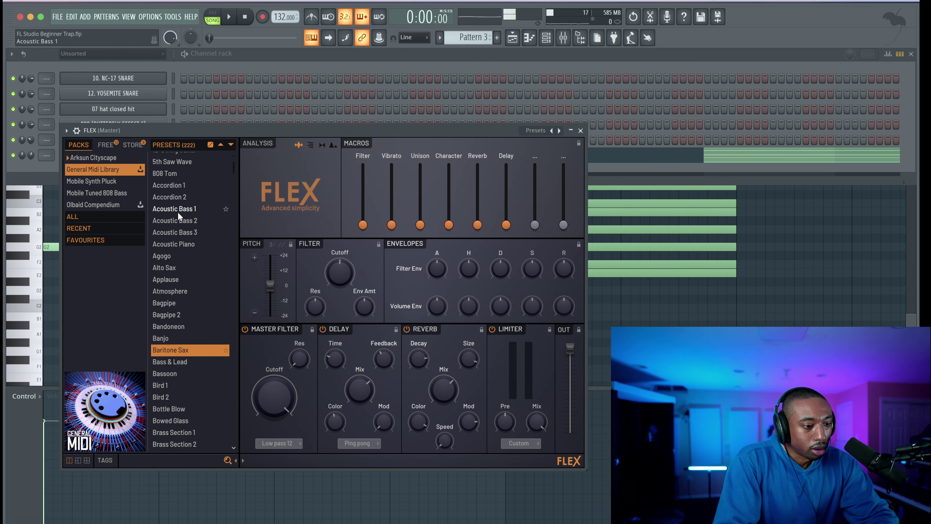
scroll(178, 212, "down", 2)
left_click(179, 208)
scroll(180, 205, "down", 2)
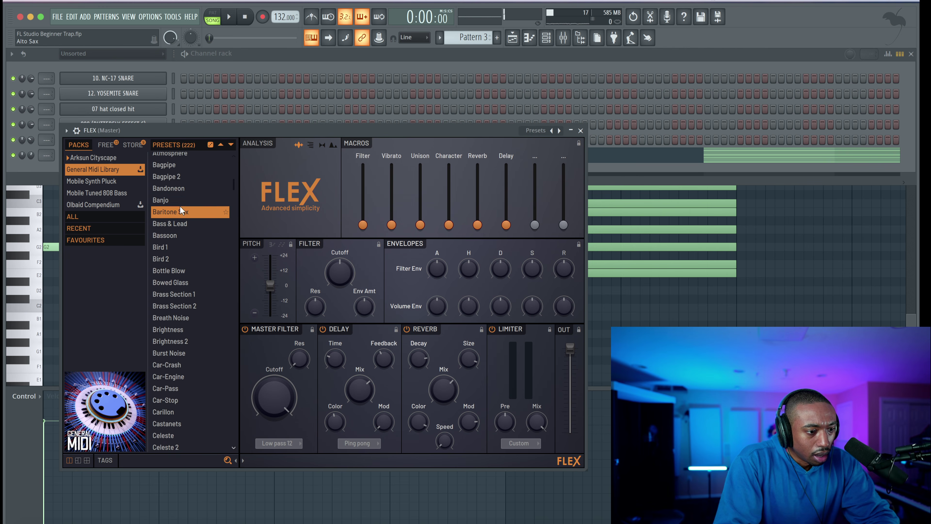
scroll(180, 205, "down", 5)
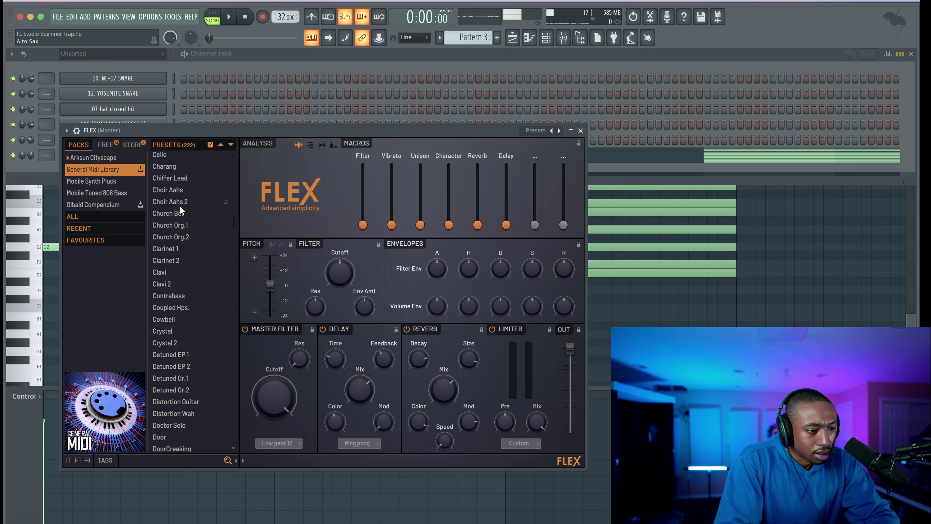
scroll(180, 209, "down", 1)
left_click(168, 248)
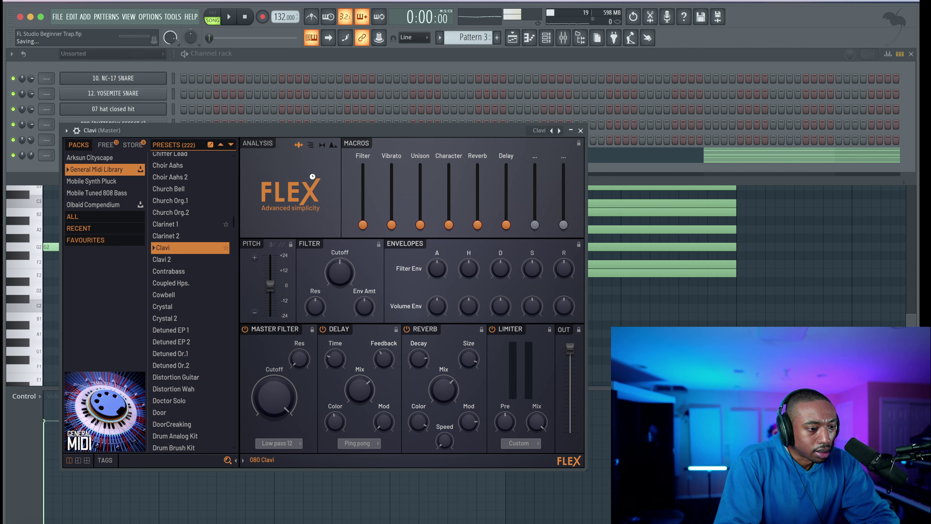
key("space")
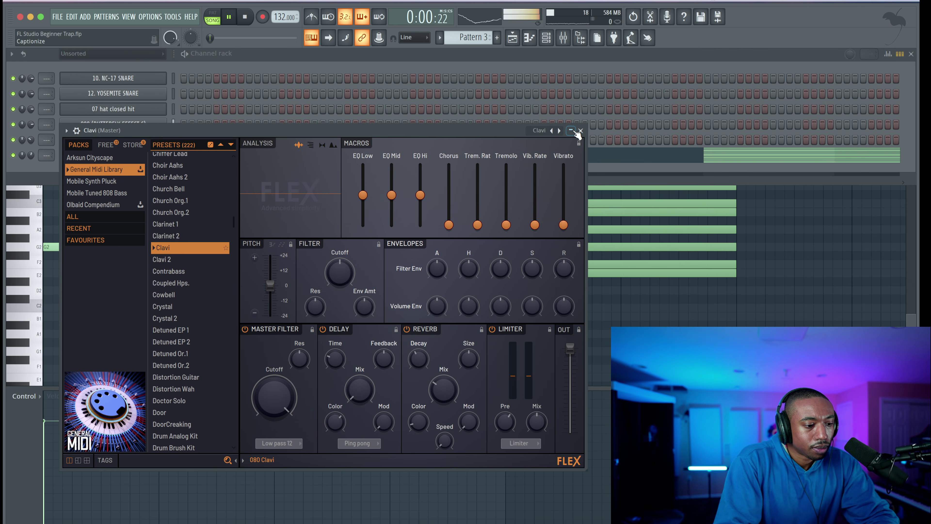
left_click(580, 131)
key("F6")
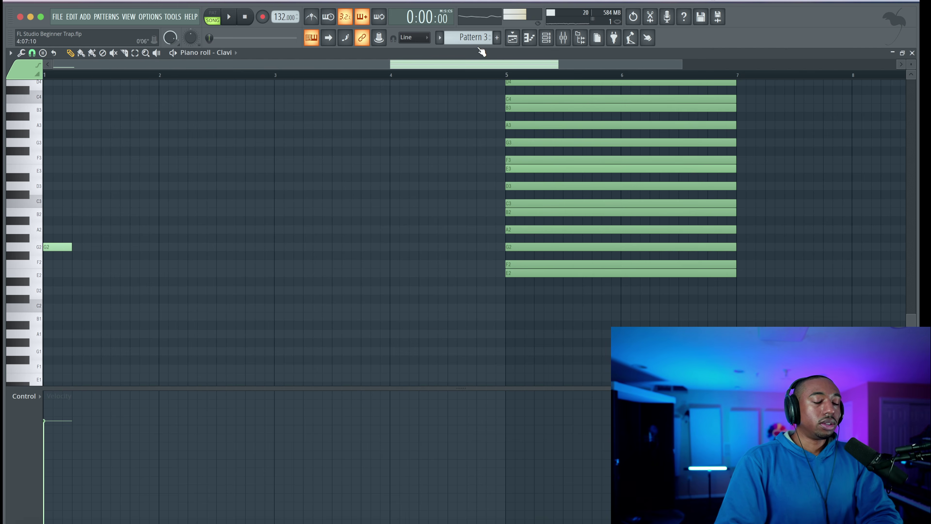
- Place Pattern 3 on Track 3 at bar 1 of the playlist and trim the clip to four bars
left_click(520, 33)
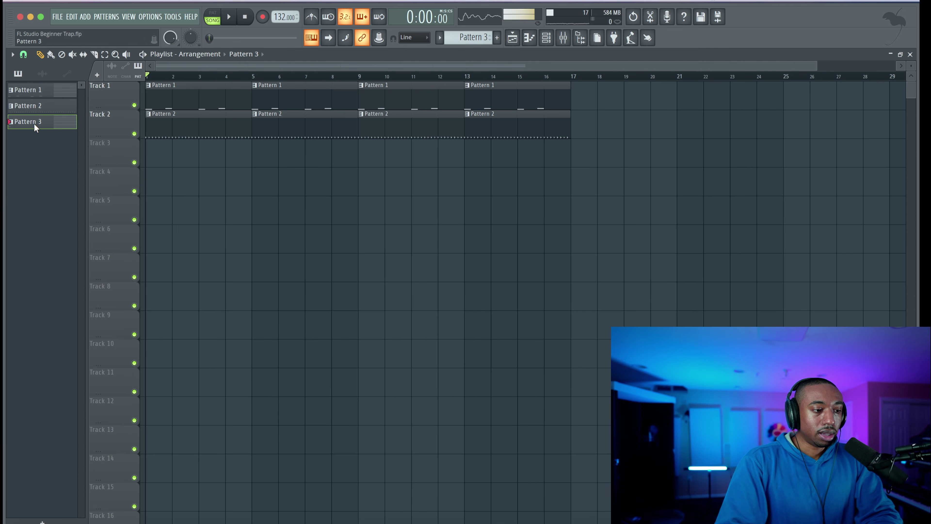
left_click_drag(33, 123, 147, 144)
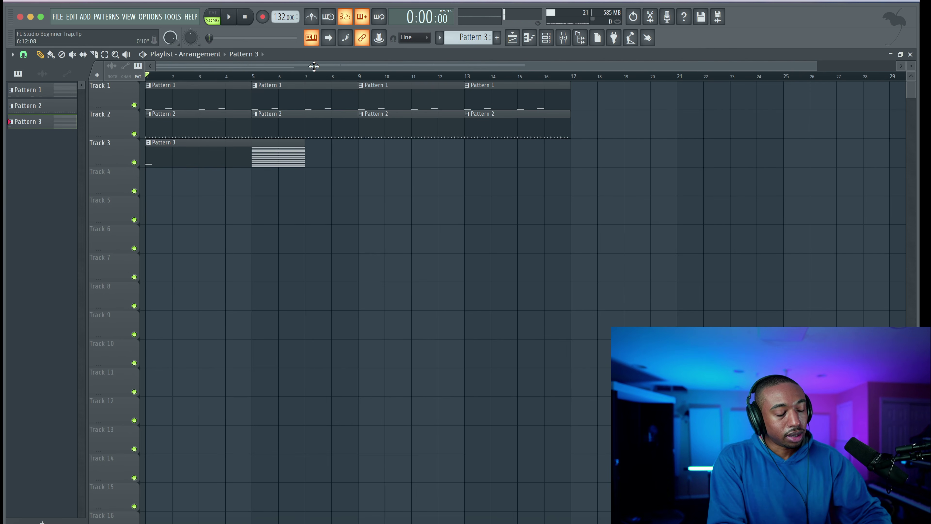
left_click_drag(304, 154, 259, 155)
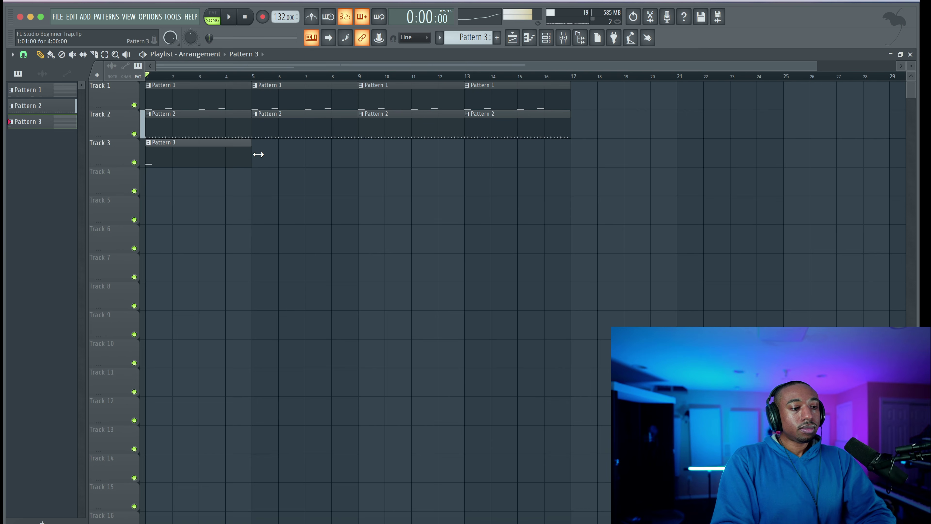
- Open Pattern 3's Clavi notes in the piano roll and transpose them up two octaves, putting the first note on G4
double_click(209, 154)
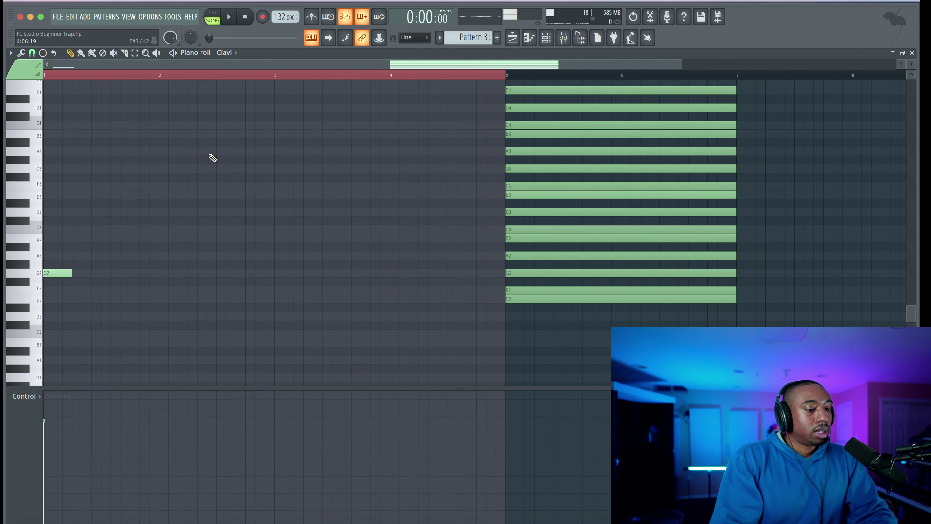
key("ctrl+Up")
key("ctrl+Up")
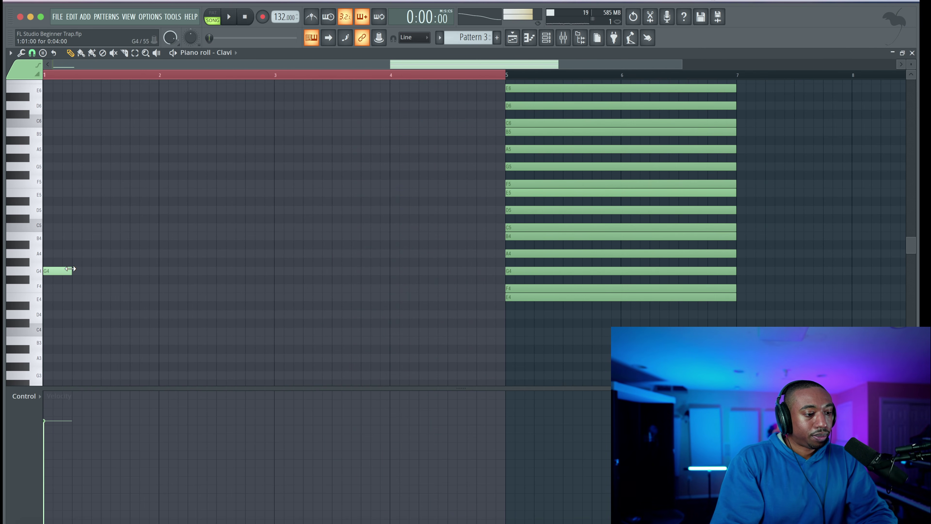
- Add a one-beat A4 note after the G4 note, then shift it a third of a beat earlier and audition it
left_click(73, 254)
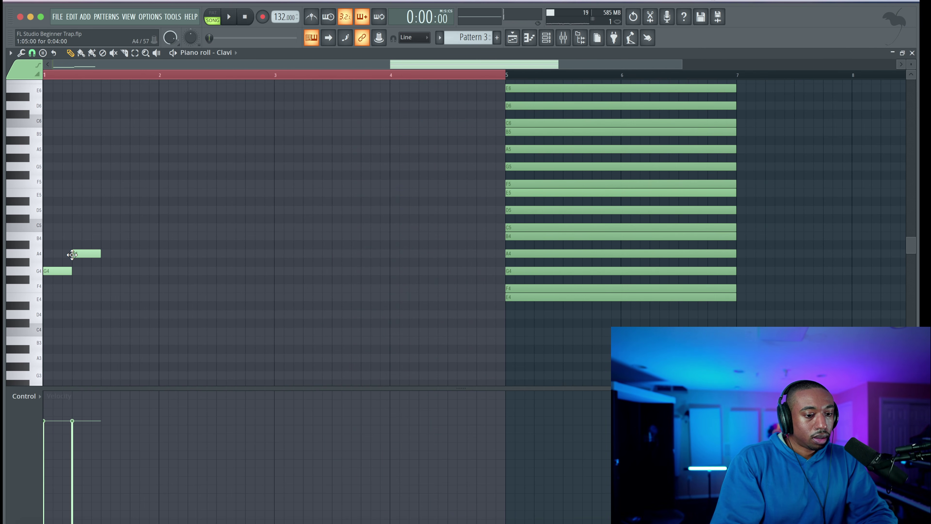
left_click_drag(65, 272, 138, 234)
left_click(93, 284, "super")
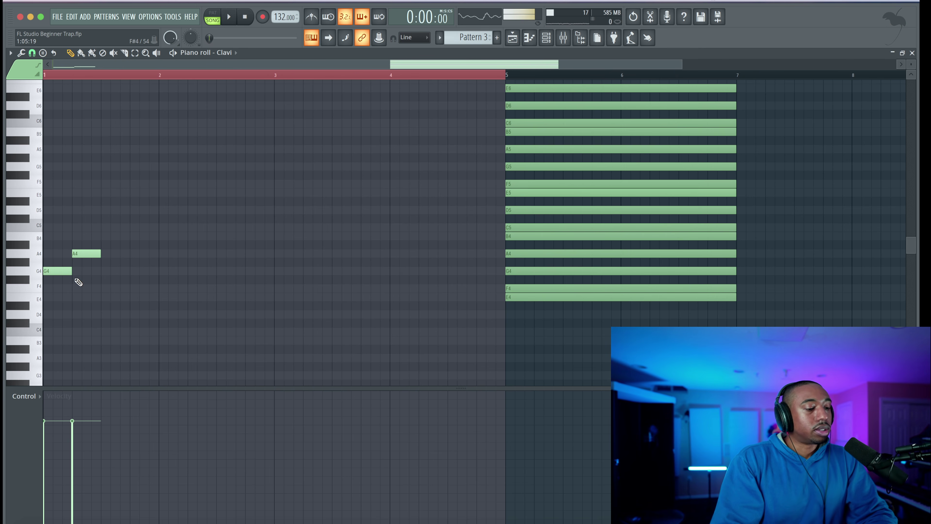
left_click_drag(65, 272, 120, 226)
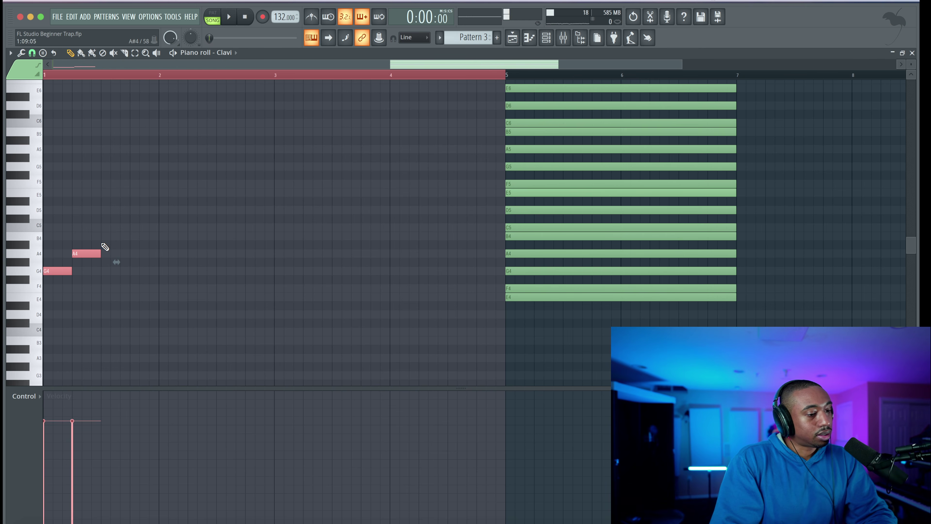
left_click(99, 288, "super")
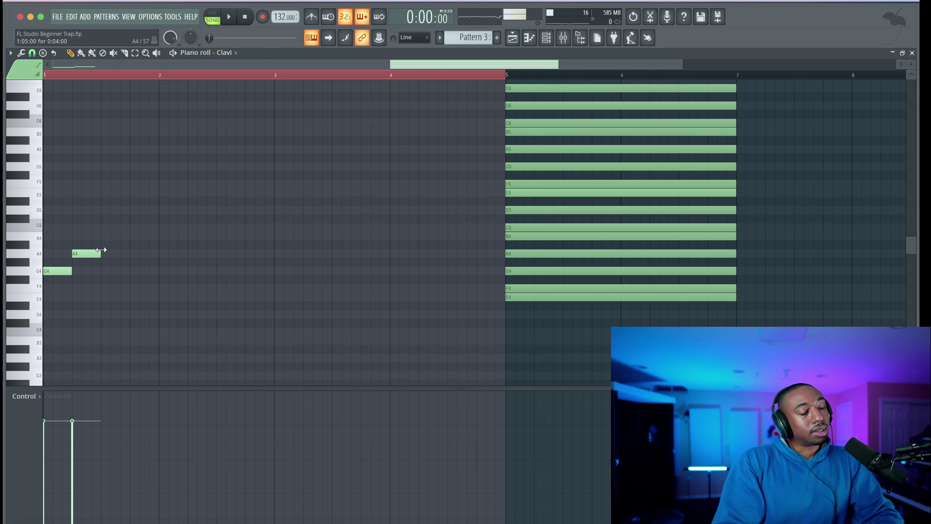
key("space")
left_click_drag(96, 253, 88, 253)
key("space")
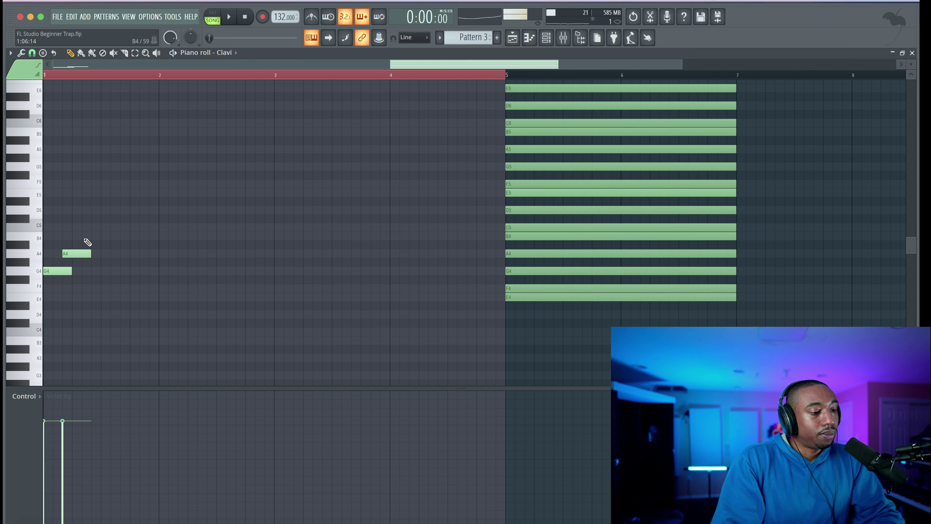
- Add a B4 note two-thirds of a beat after A4's start, and move all three notes down to E4, F#4 and G#4
left_click(83, 237)
left_click_drag(94, 234, 53, 297)
key("space")
left_click(81, 303)
key("space")
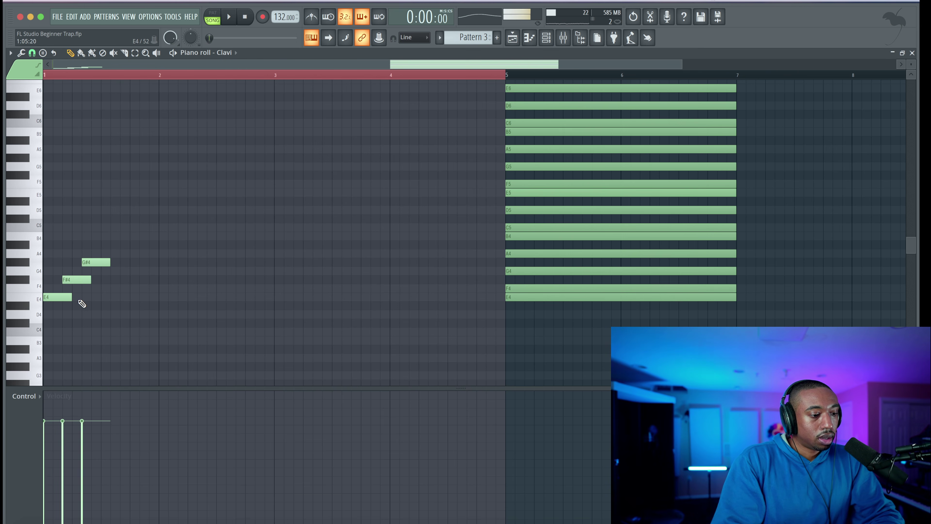
left_click(80, 299)
right_click(76, 299)
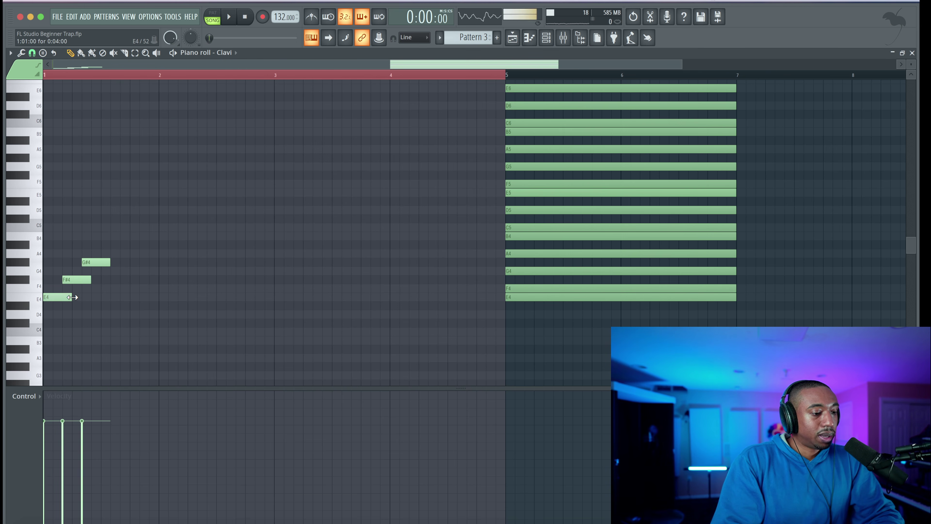
- Shorten the E4 note to two-thirds of a beat, and lower the second and third notes to F4 and G4
left_click(32, 53)
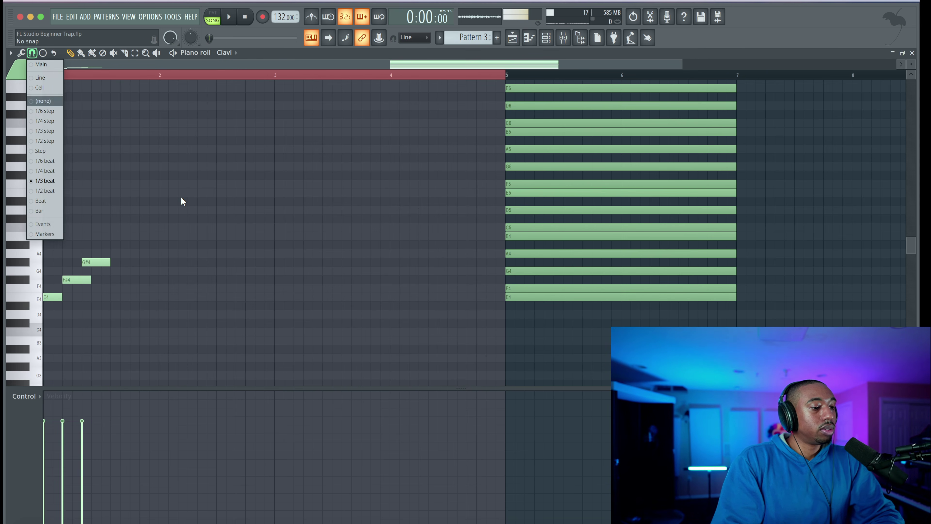
scroll(392, 244, "up", 3)
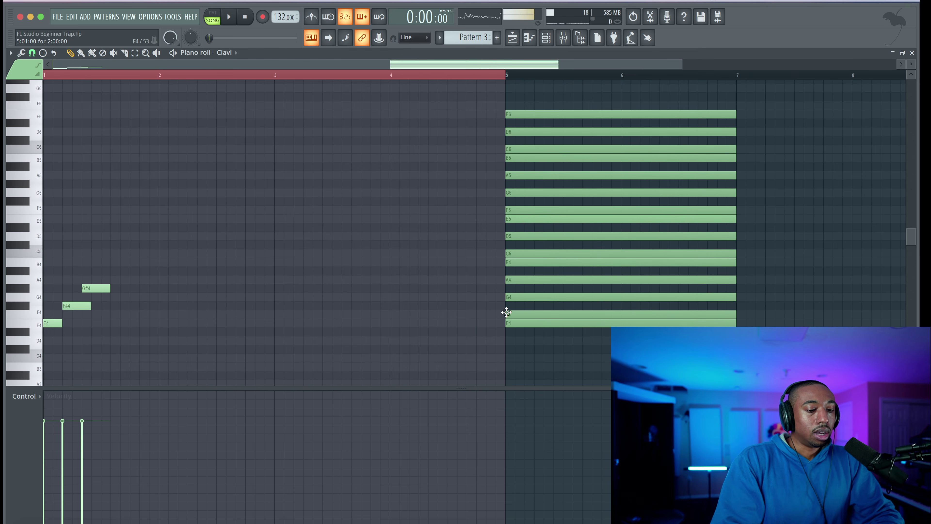
left_click(510, 323, "ctrl")
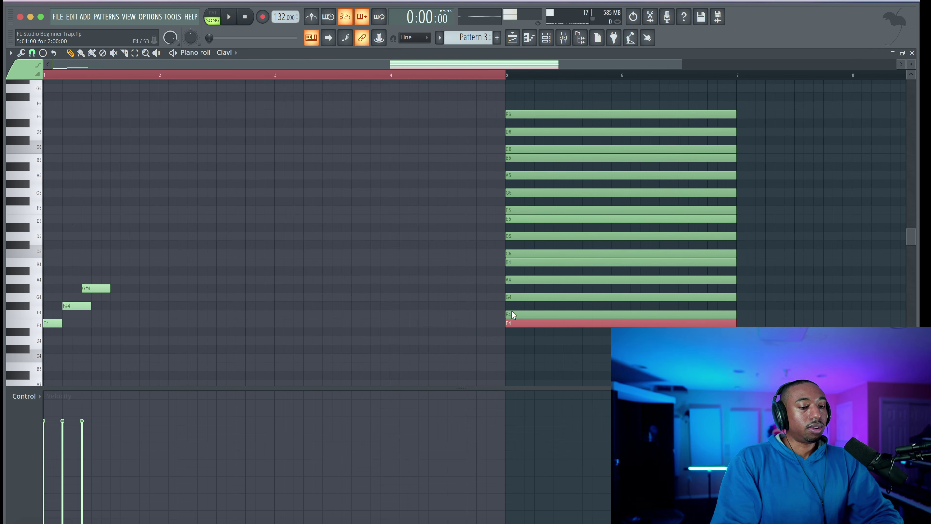
left_click(205, 312)
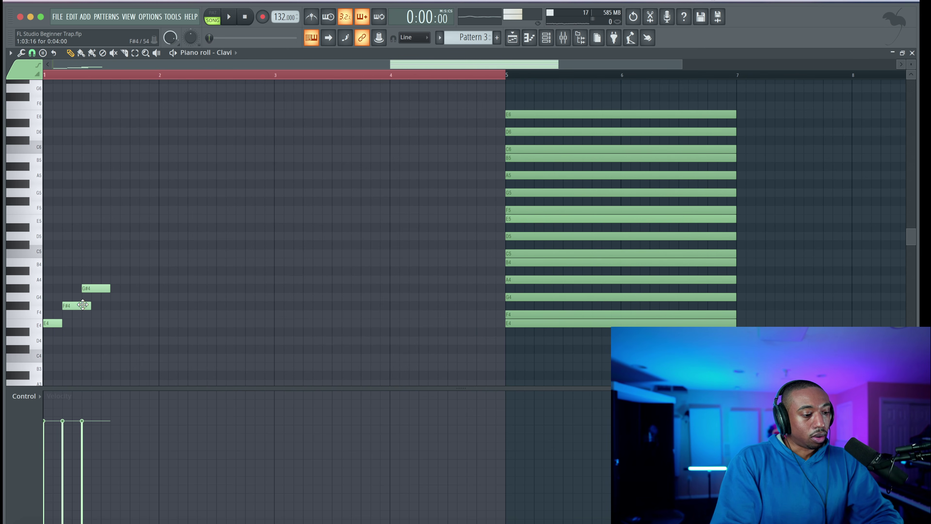
left_click_drag(82, 305, 100, 298)
- Audition the three-note phrase and shorten the F4 note to a third of a beat
key("space")
key("space")
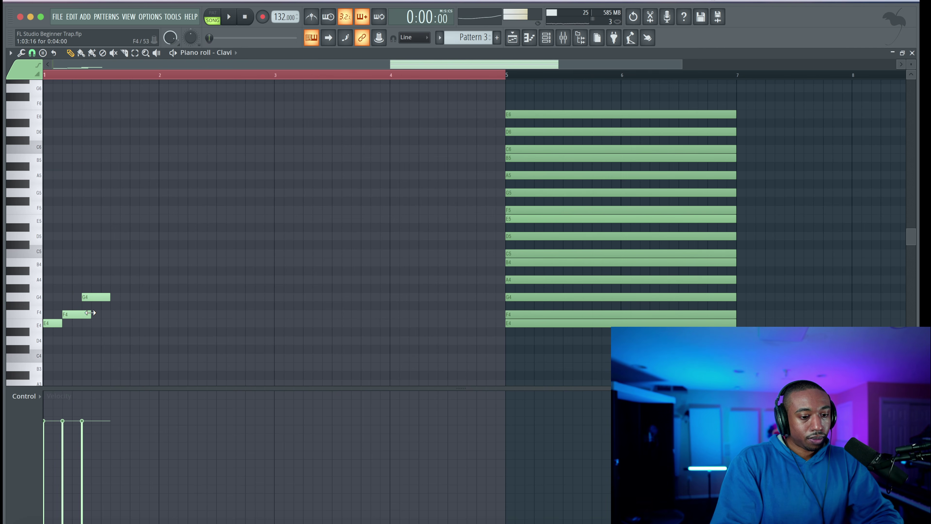
key("space")
key("space")
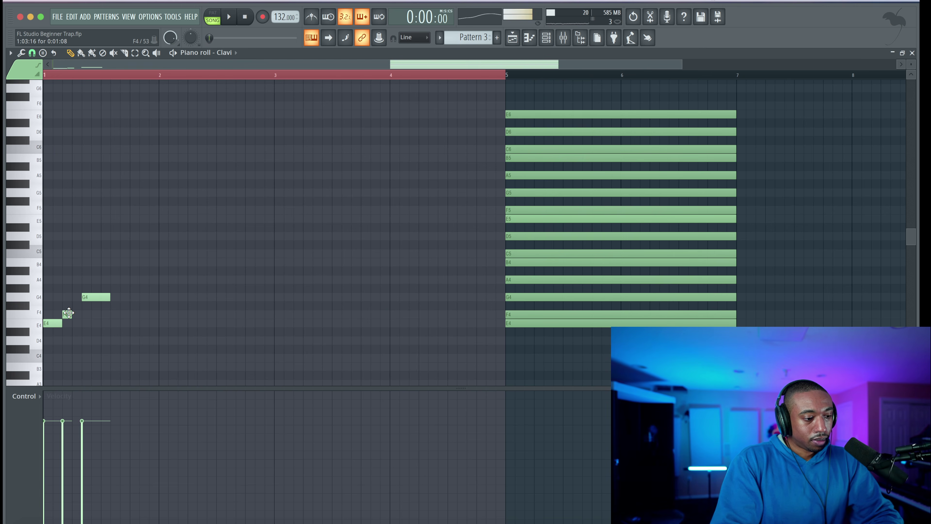
- Raise the second and third notes to G4 and A4 and audition the phrase
left_click_drag(66, 312, 92, 275)
key("space")
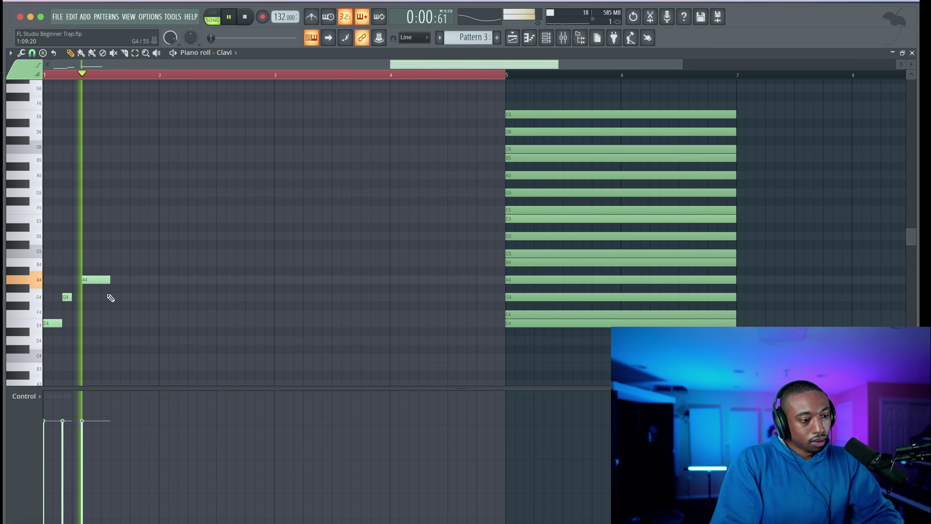
key("space")
key("space")
key("space")
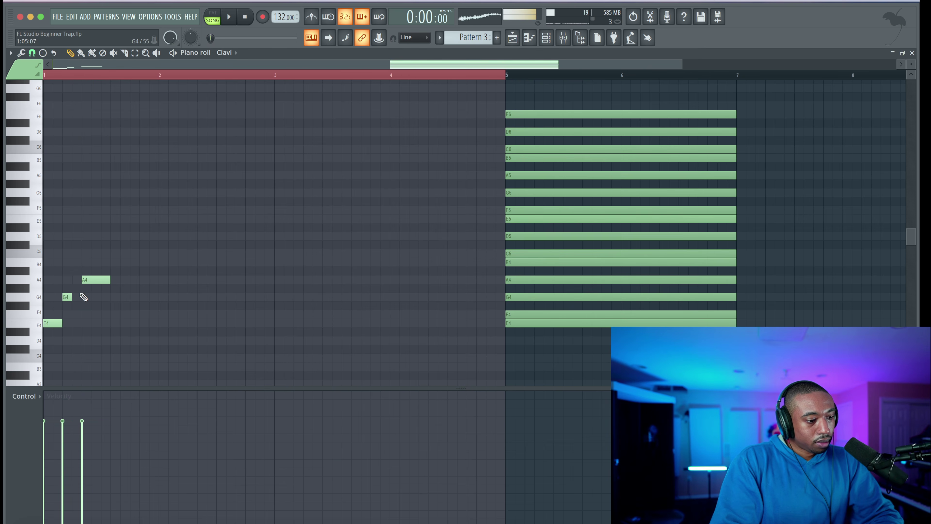
- Add a B4 note starting on beat 3 of bar 1 and extend it to the start of bar 2
left_click(113, 264)
key("space")
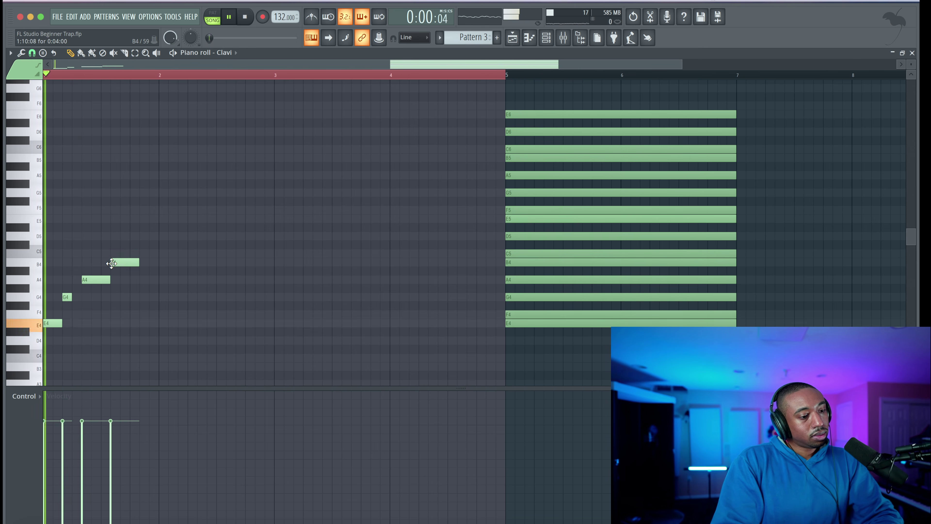
double_click(115, 265)
left_click(515, 330)
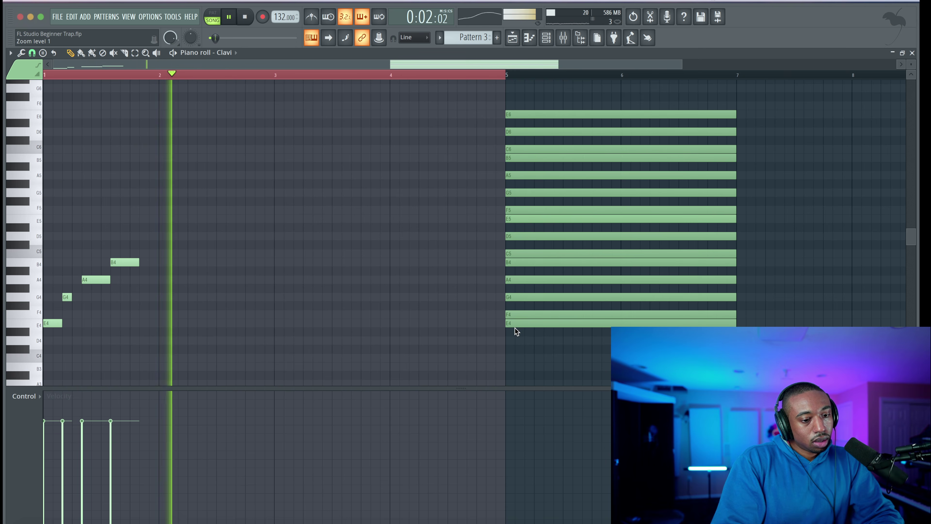
left_click_drag(128, 263, 158, 262)
- Fill bar 2 with a two-beat C5 note followed by a two-beat A4 note, and audition the melody
left_click(162, 253)
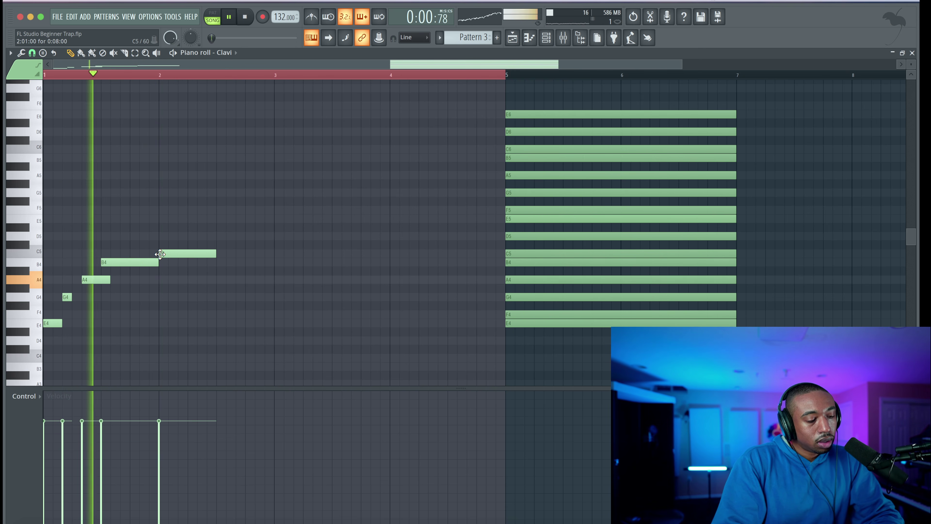
key("space")
left_click(216, 279)
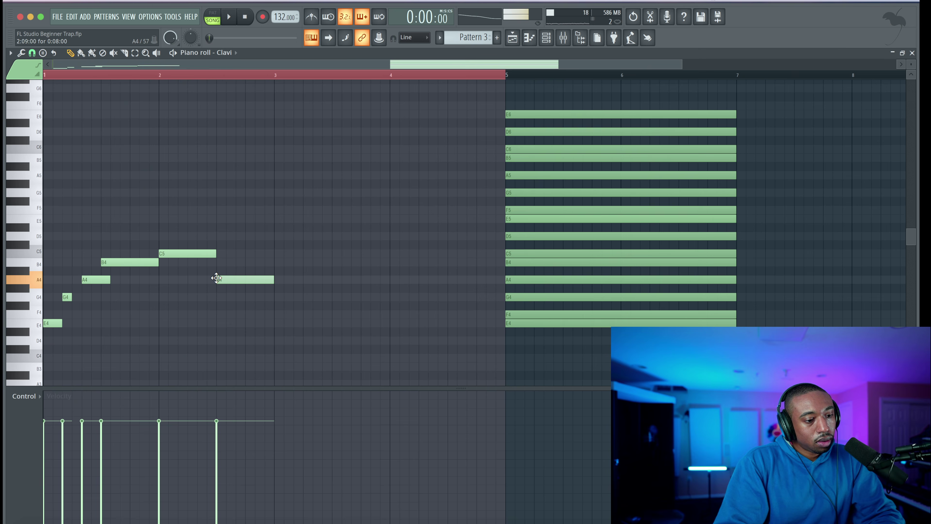
key("space")
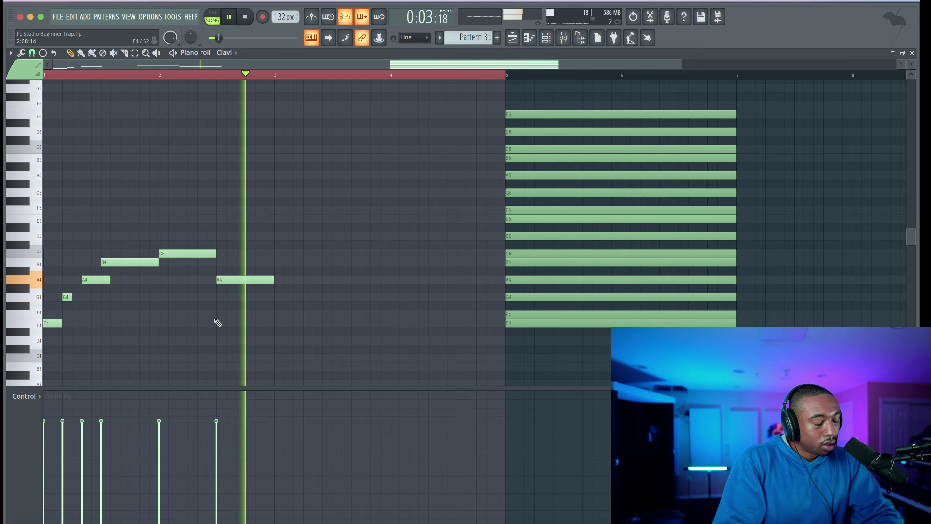
key("space")
left_click_drag(296, 353, 55, 232)
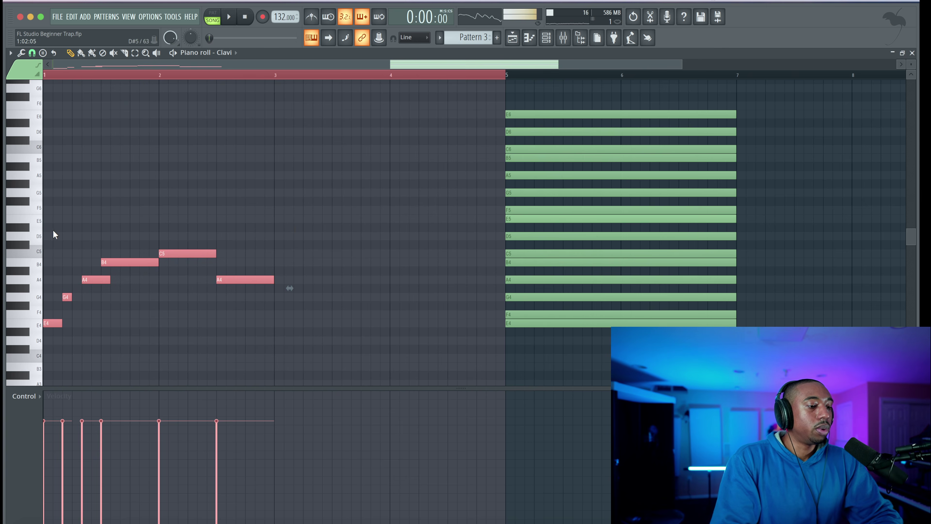
key("ctrl+d")
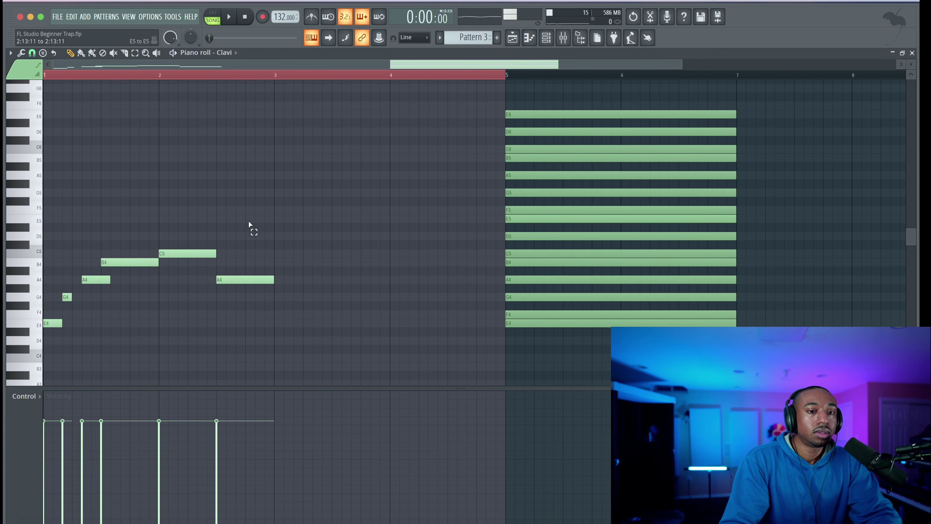
left_click_drag(249, 221, 57, 343)
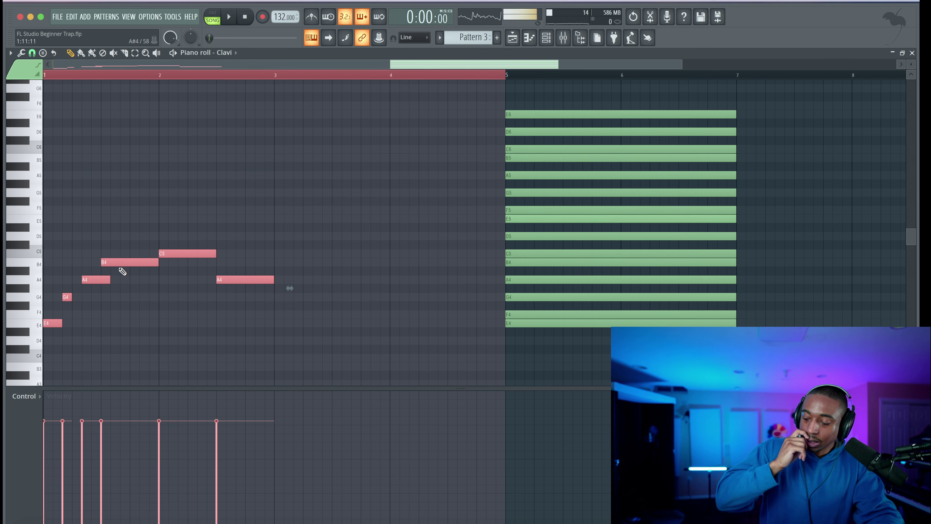
key("ctrl+d")
- Add a three-beat B4 note at the start of bar 3, and two-beat F4 and A4 notes across bar 4
key("space")
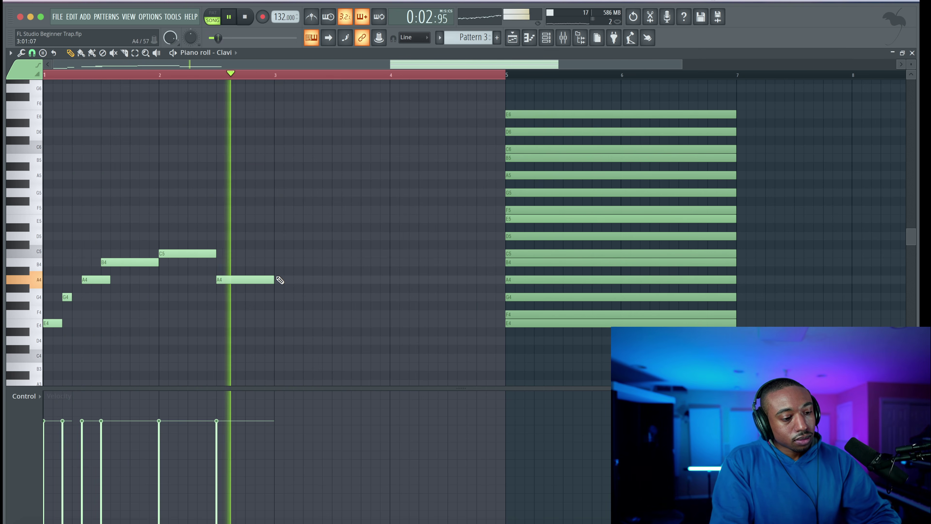
left_click(279, 263)
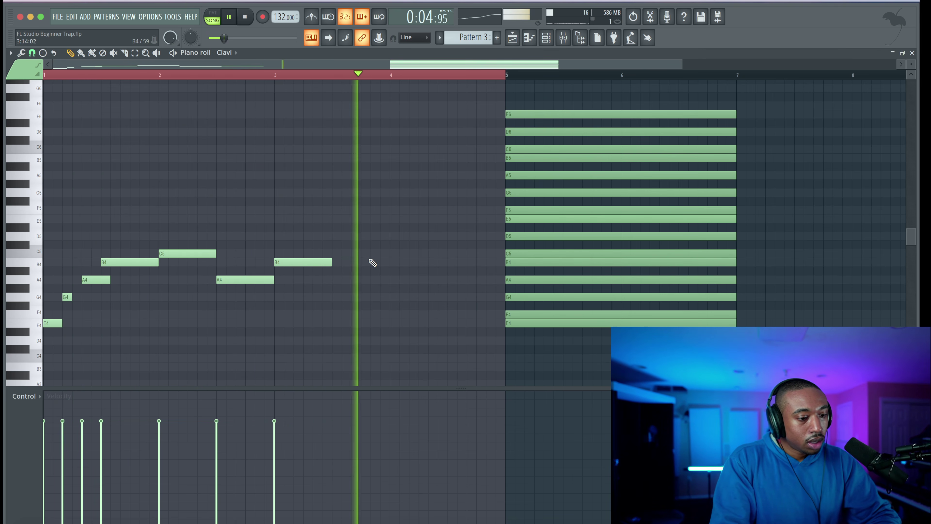
key("space")
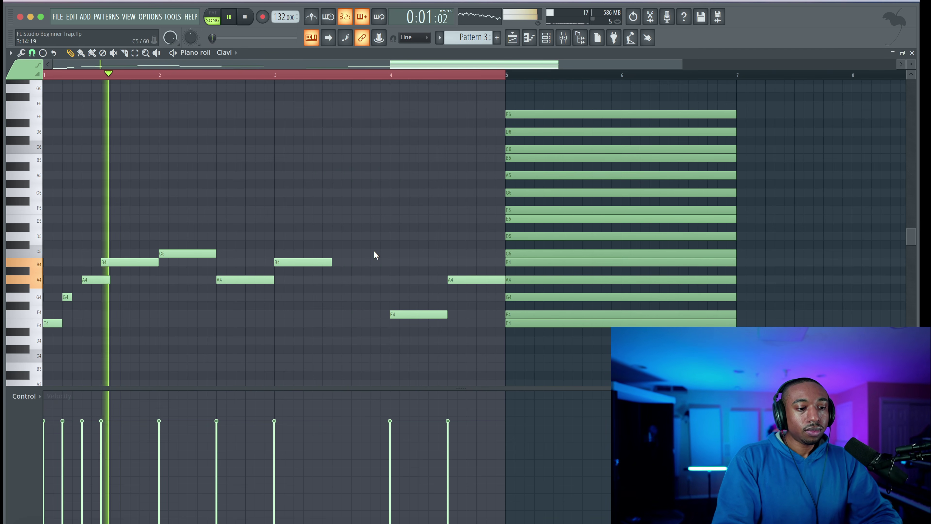
left_click_drag(332, 262, 361, 262)
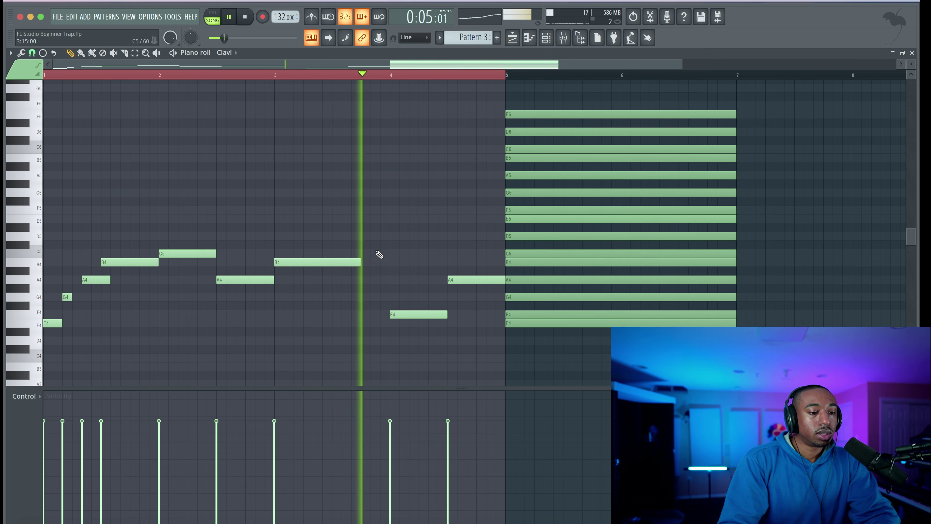
- Add third-of-a-beat G4 and F4 notes just before bar 4, and extend bar 3's B4 note up to the G4
key("space")
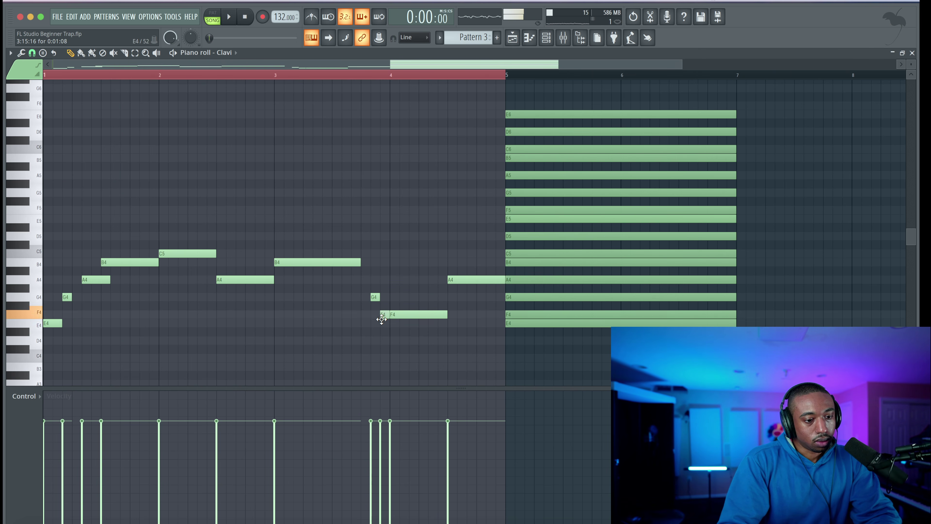
key("space")
left_click_drag(389, 321, 366, 263)
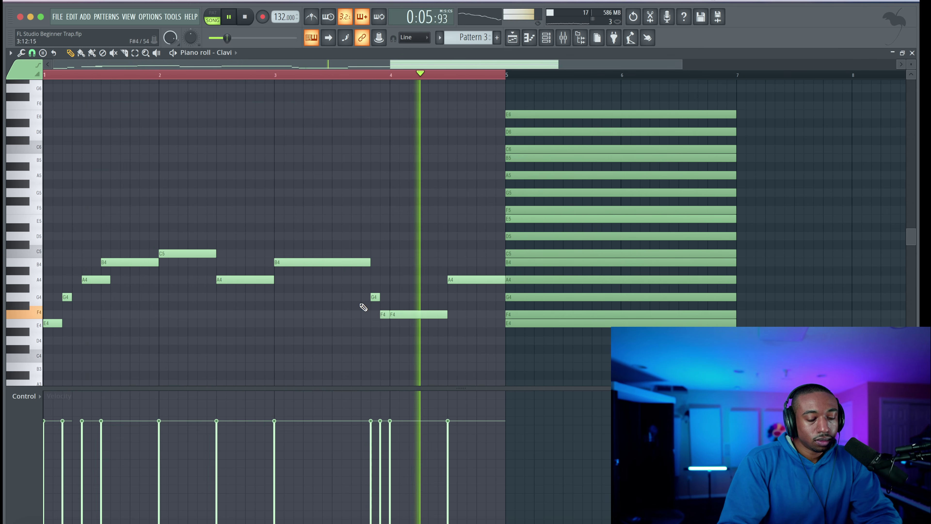
- Add a C5 note on beat 4 of bar 4, trim it to the end of the bar, and play the melody back
key("space")
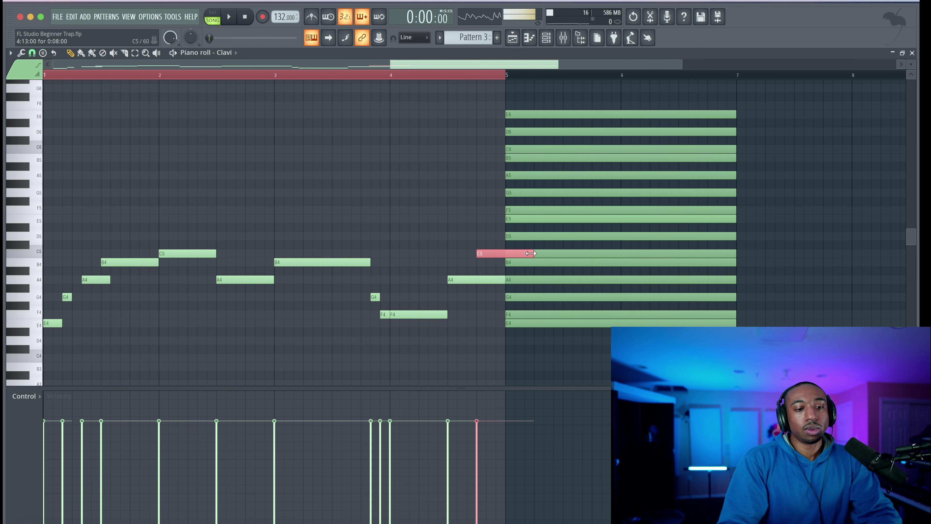
key("space")
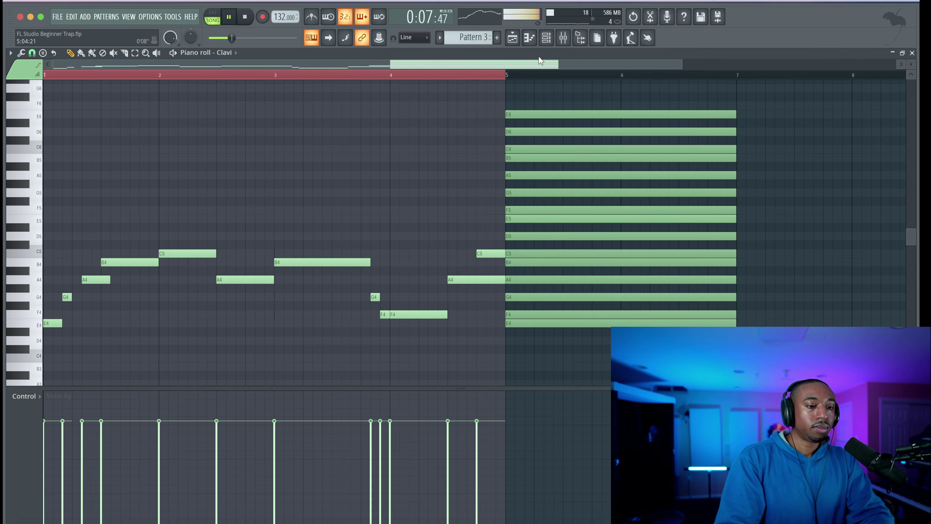
key("space")
- Change the Clavi channel's FLEX preset to Flute from the General Midi Library
left_click(546, 38)
left_click(164, 154)
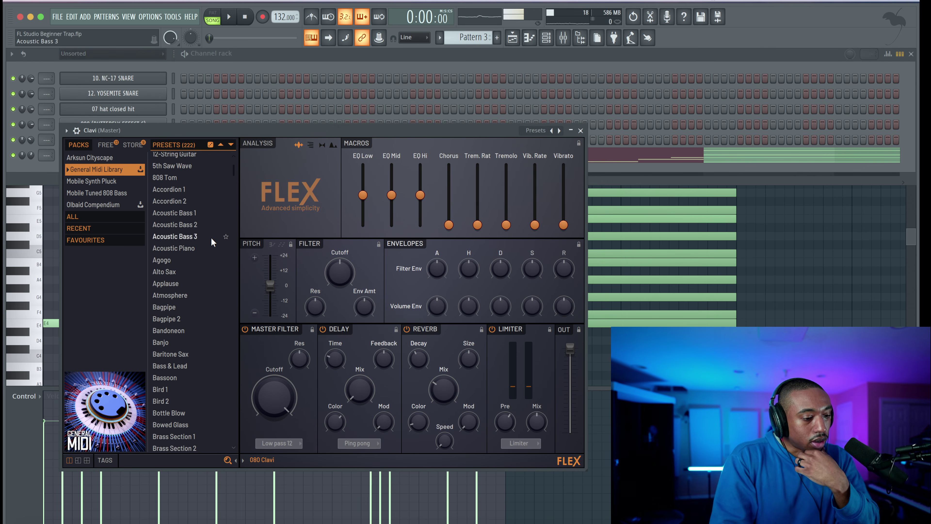
scroll(213, 243, "down", 5)
scroll(212, 242, "down", 4)
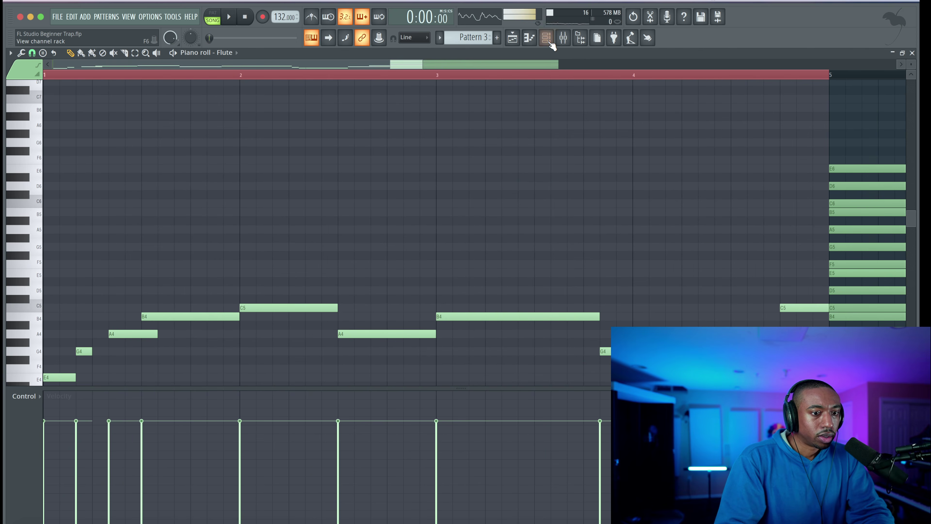
- Browse the General Midi Library presets in the Flute channel's FLEX instrument
left_click(549, 42)
left_click(163, 158)
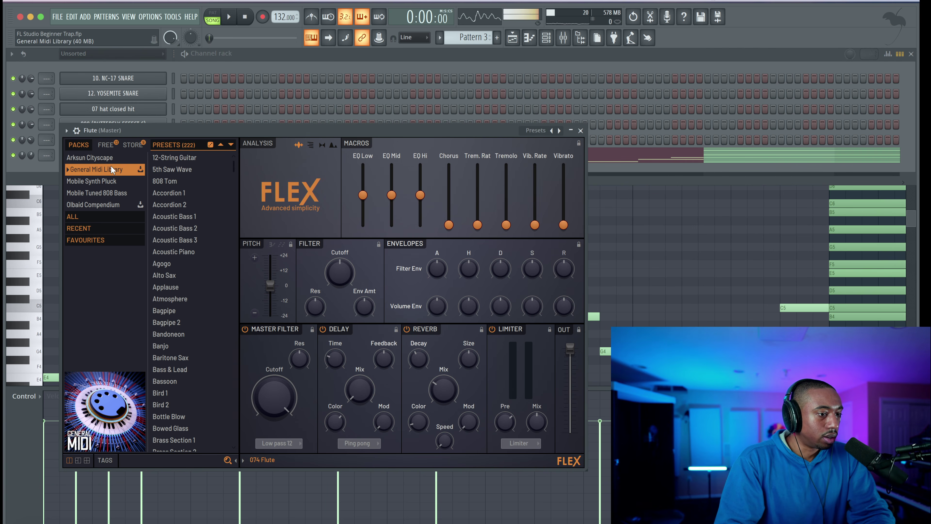
scroll(176, 283, "down", 20)
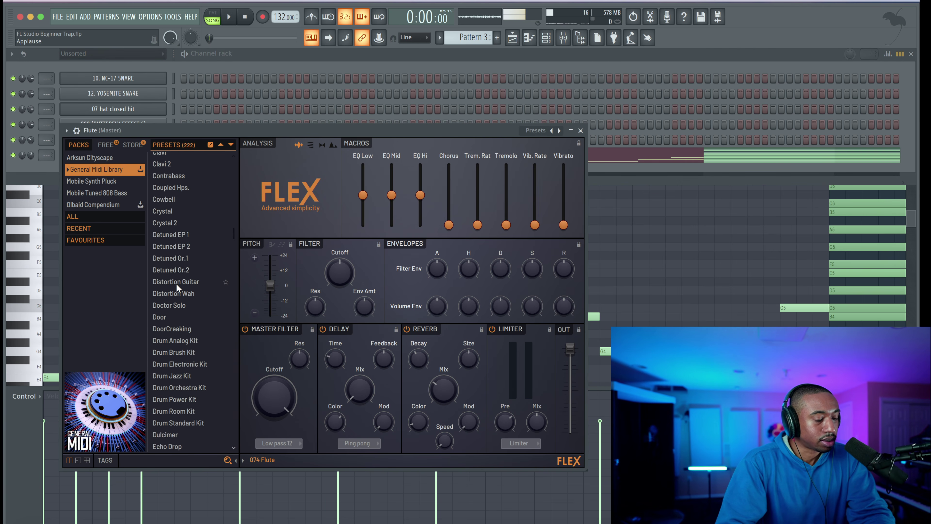
left_click(606, 284)
- Transpose the whole Flute melody up one octave and save the project
scroll(599, 266, "down", 2)
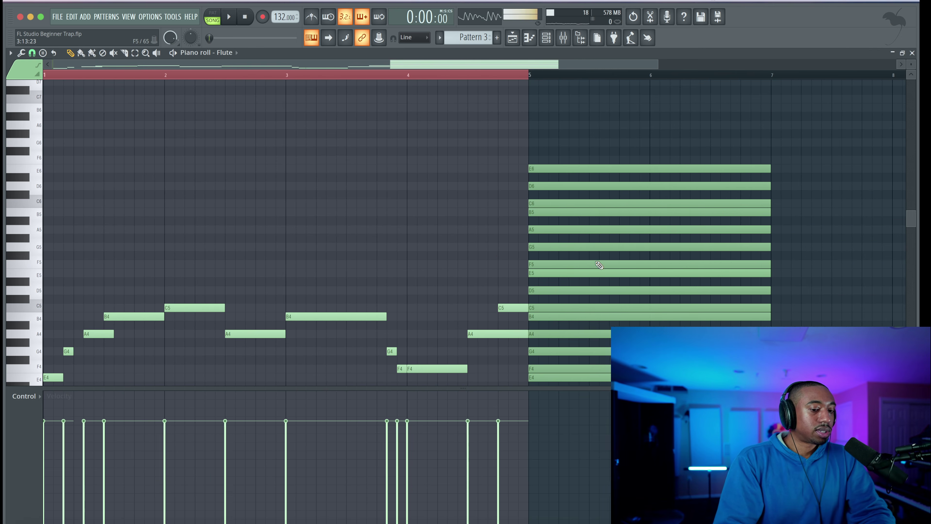
key("space")
key("ctrl+Up")
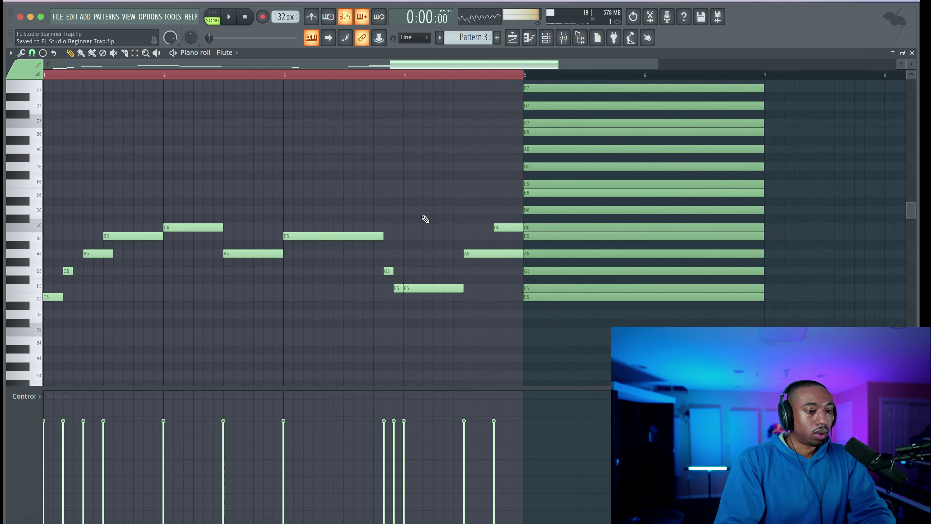
- Lower the Flute channel's volume to 55% while the playlist plays
key("F5")
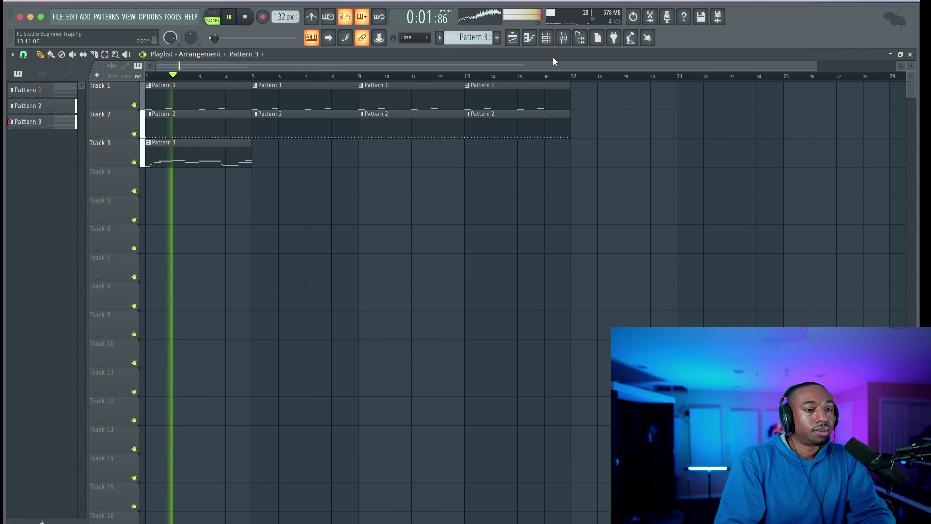
left_click(548, 38)
left_click_drag(31, 154, 31, 163)
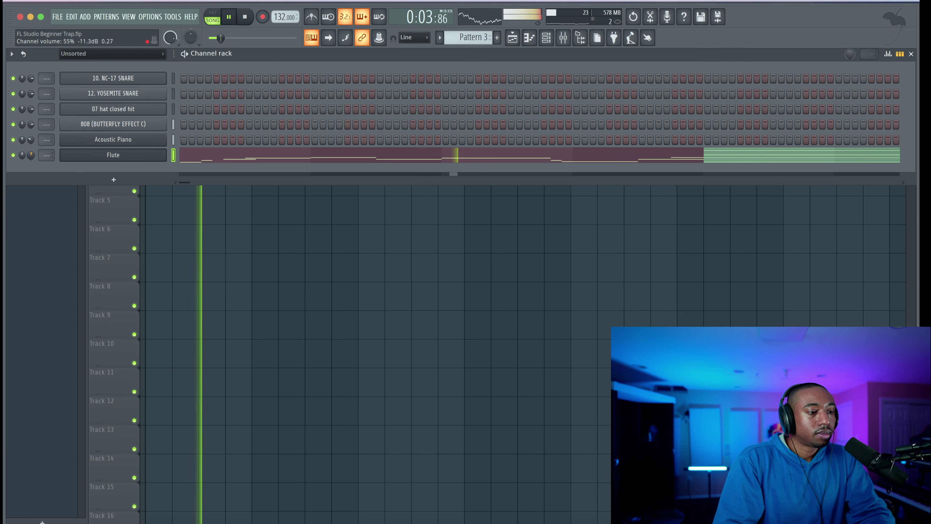
key("F6")
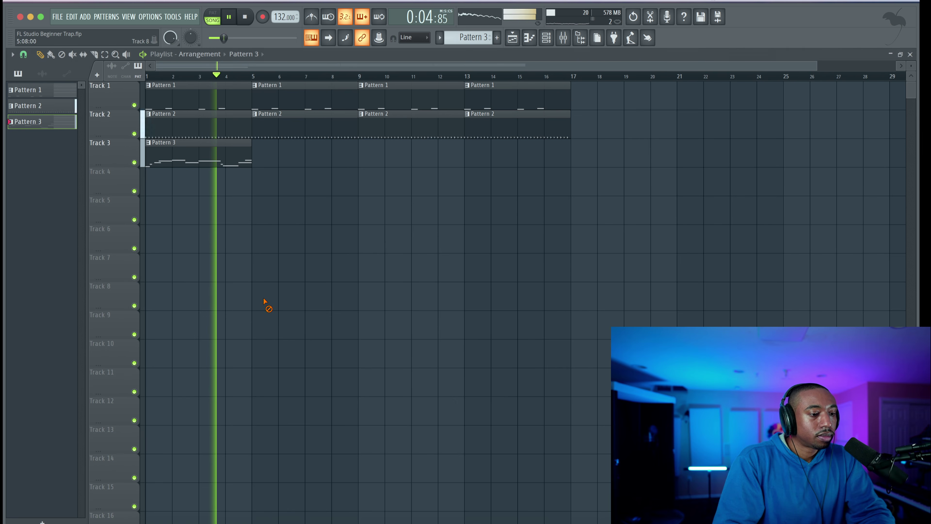
- Place Pattern 3 on Track 3 at bars 5 and 9, and delete the copy at bar 5
left_click(261, 161)
left_click(376, 158)
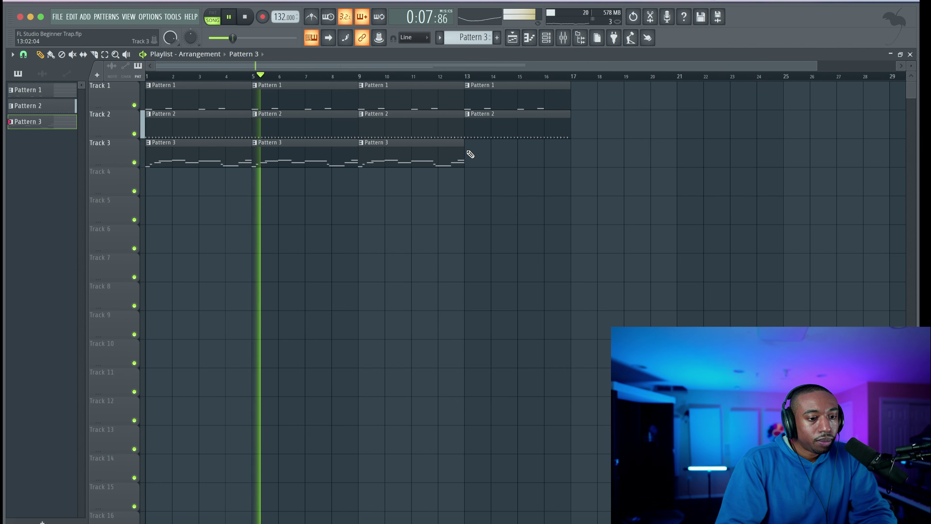
right_click(326, 156)
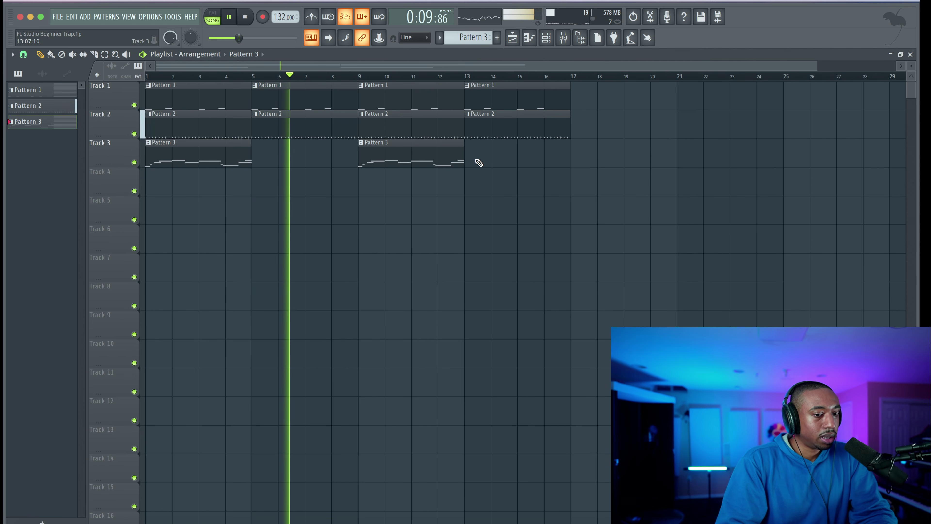
- Stop playback, create Pattern 4 and open the Acoustic Piano channel's piano roll in it
key("F6")
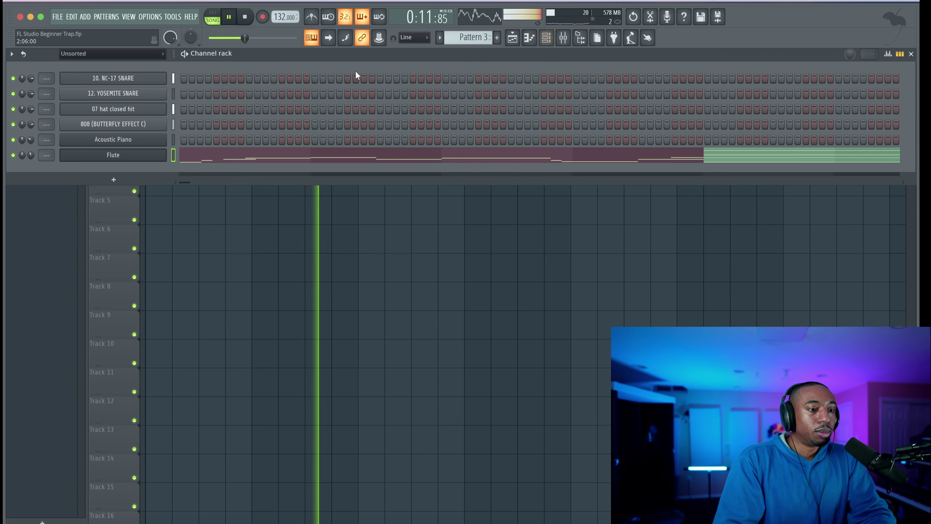
key("space")
left_click(174, 140)
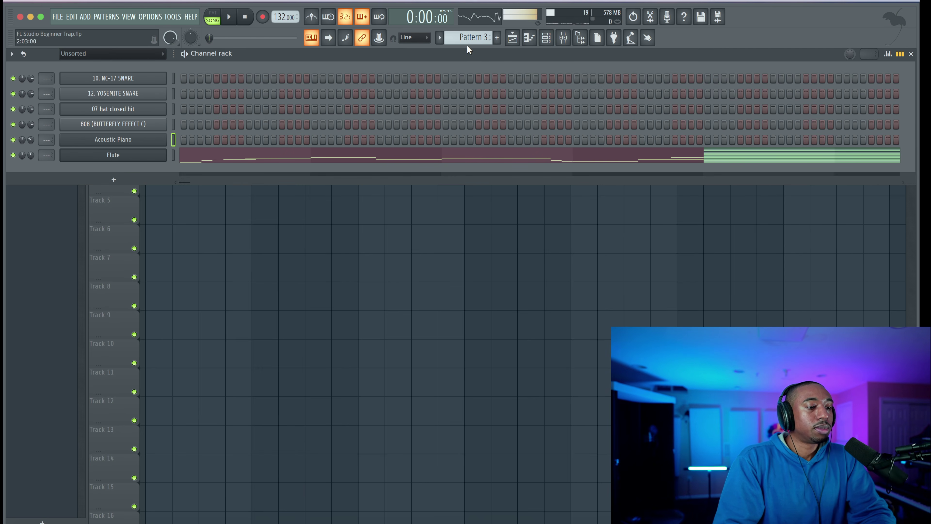
key("F4")
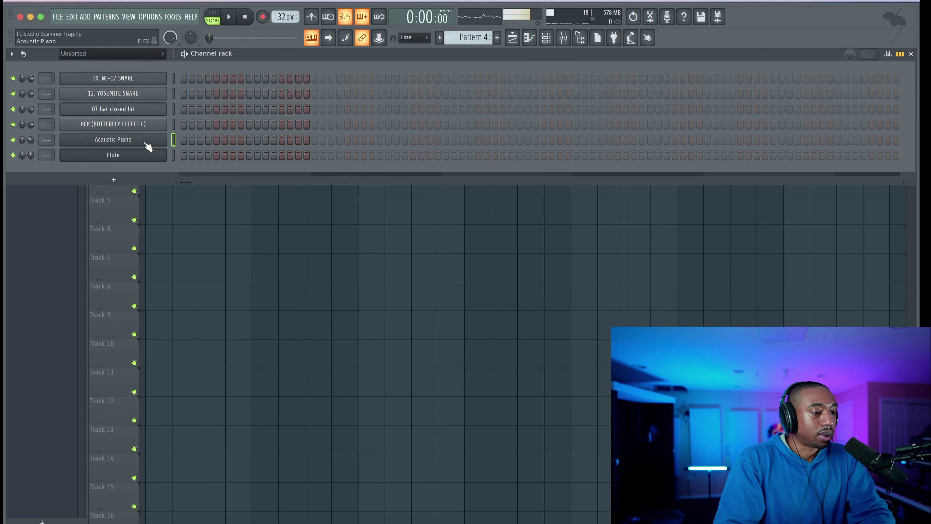
right_click(156, 140)
left_click(184, 137)
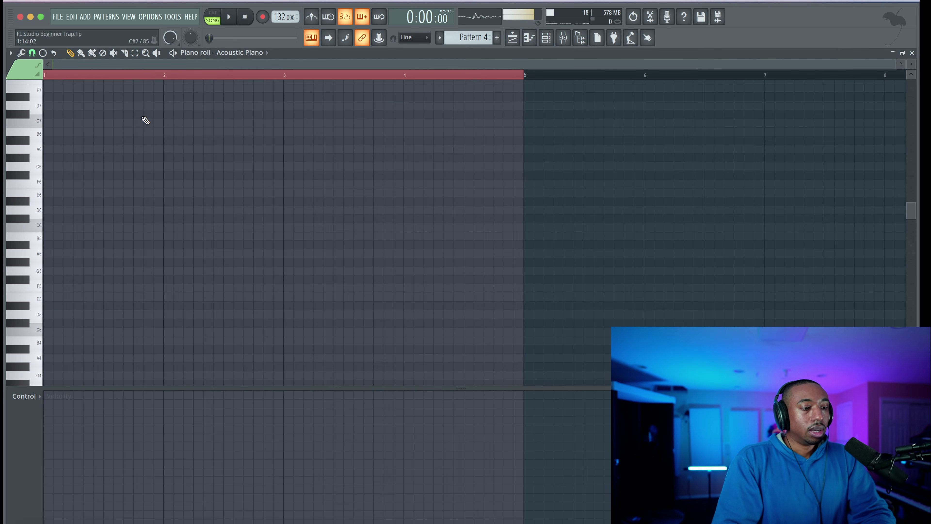
- Copy the Acoustic Piano notes from Pattern 1 into Pattern 4 and delete the melody notes in bars 1 to 4, leaving the scale guide
left_click(546, 38)
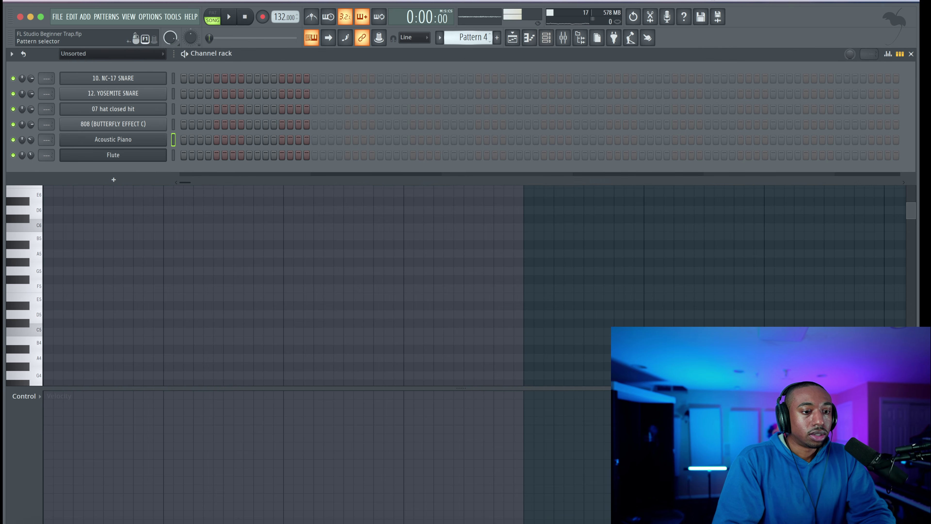
scroll(480, 37, "down", 3)
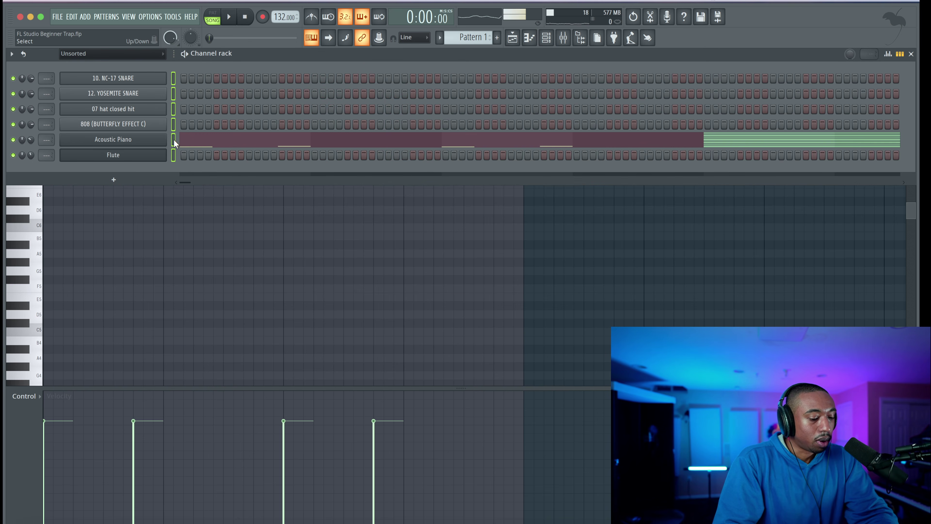
left_click_drag(474, 38, 473, 23)
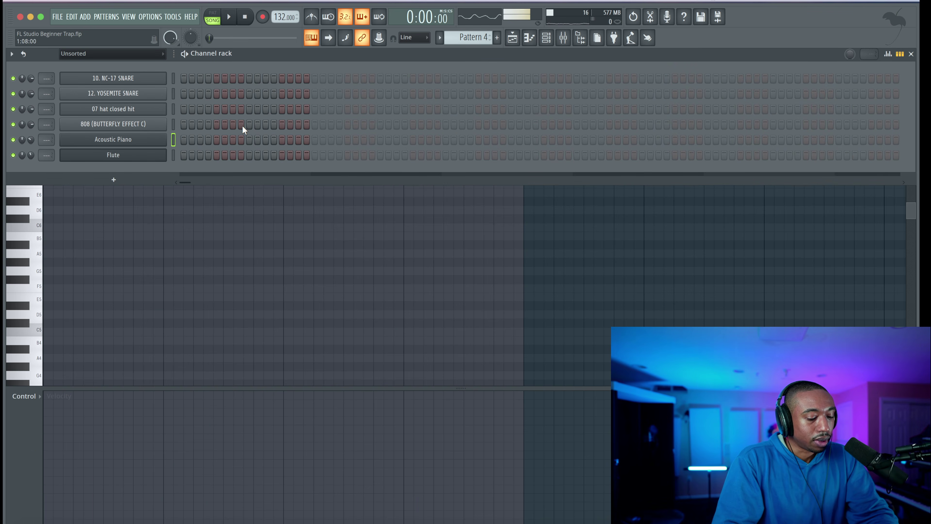
key("super+v")
left_click(242, 136)
scroll(292, 232, "down", 12)
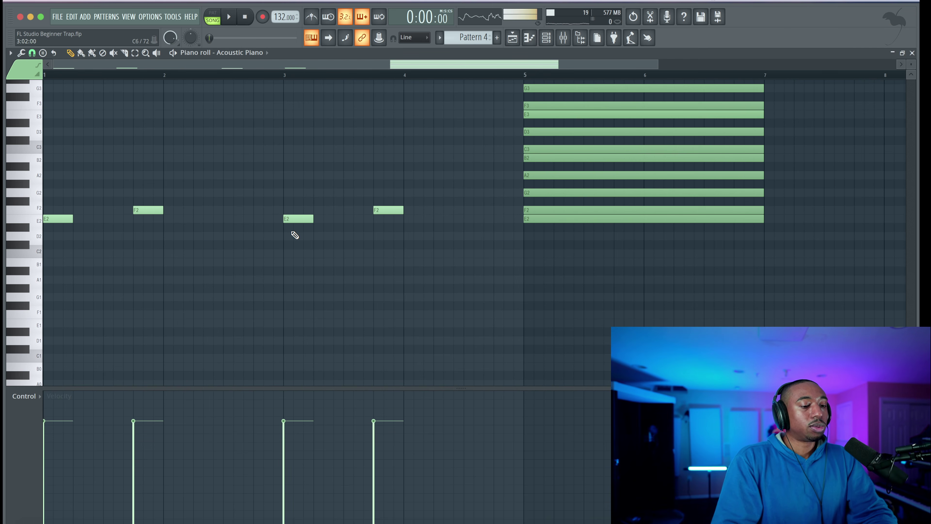
left_click_drag(455, 250, 57, 163)
key("Delete")
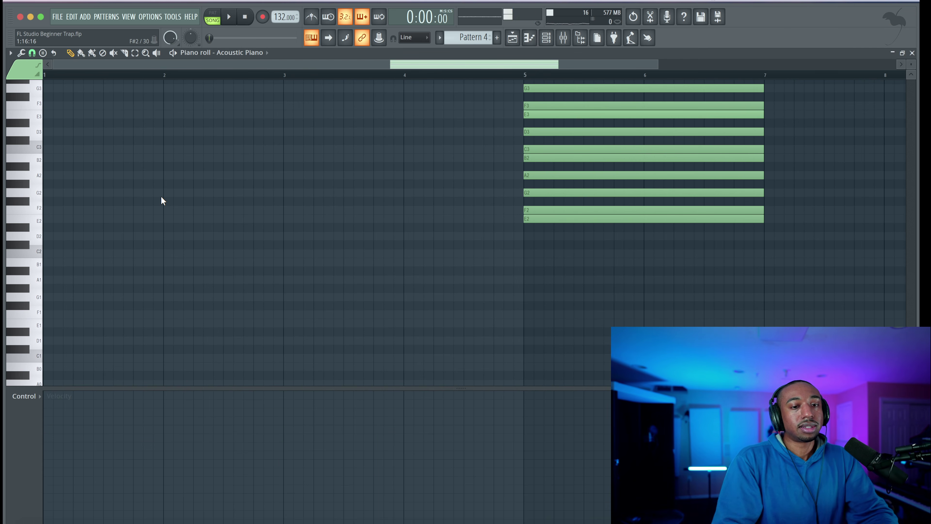
- Transpose the scale guide notes at bar 5 up three octaves, with E5 as the lowest note
scroll(161, 201, "down", 2)
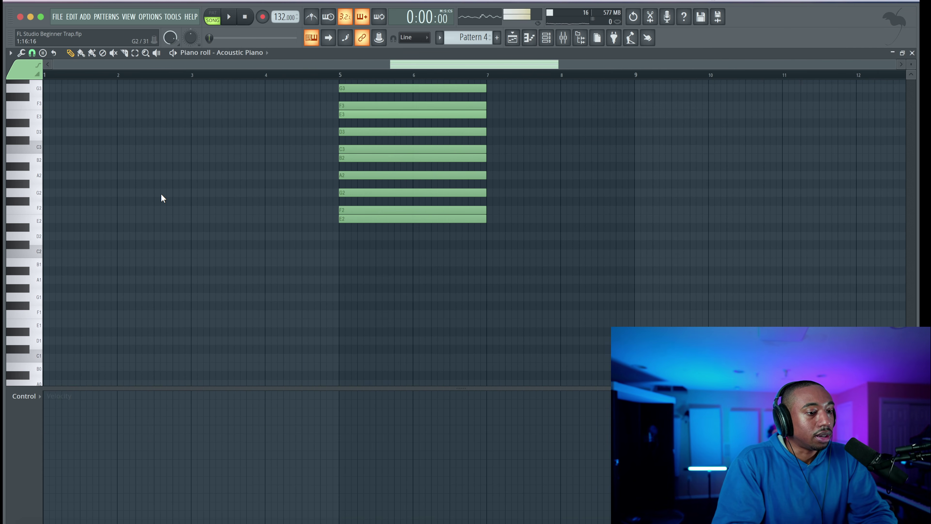
scroll(161, 201, "up", 5)
key("ctrl+Up")
scroll(262, 178, "up", 2)
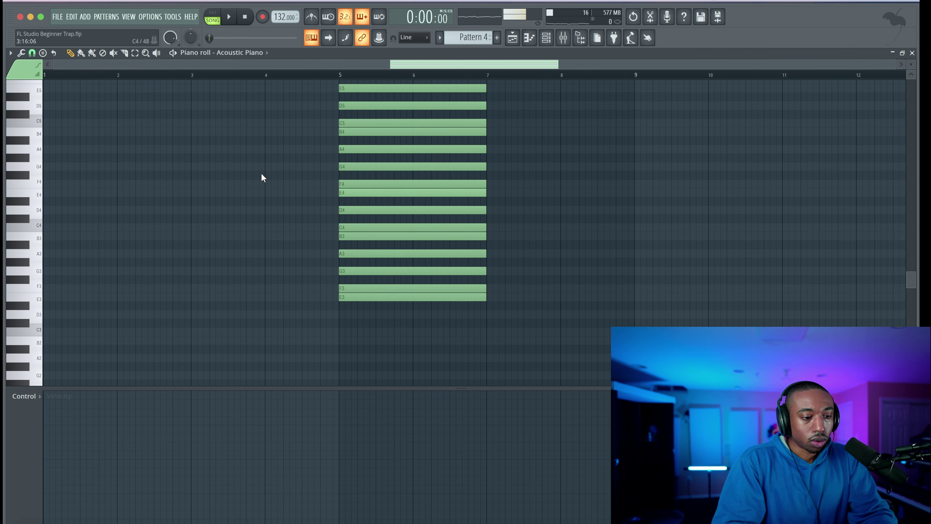
key("ctrl+Up")
scroll(262, 178, "up", 4)
key("ctrl+Up")
scroll(262, 178, "up", 4)
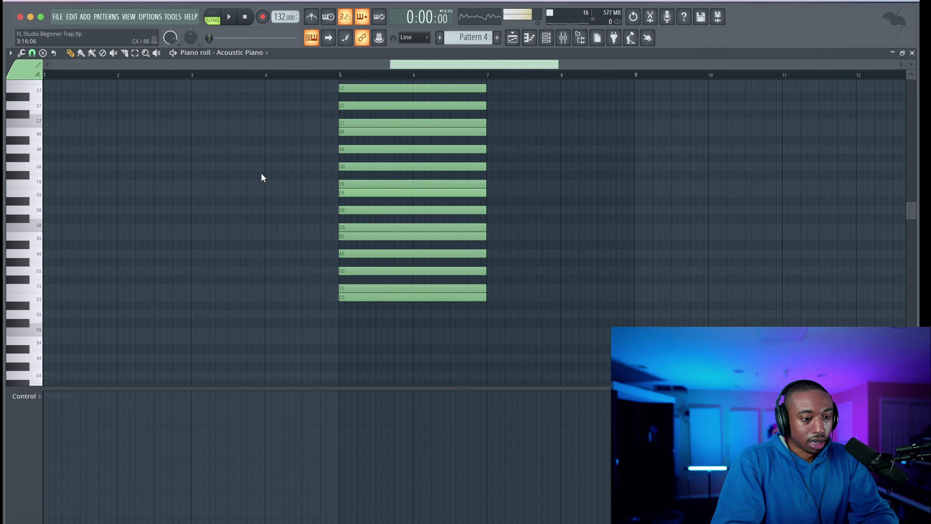
scroll(197, 177, "up", 1)
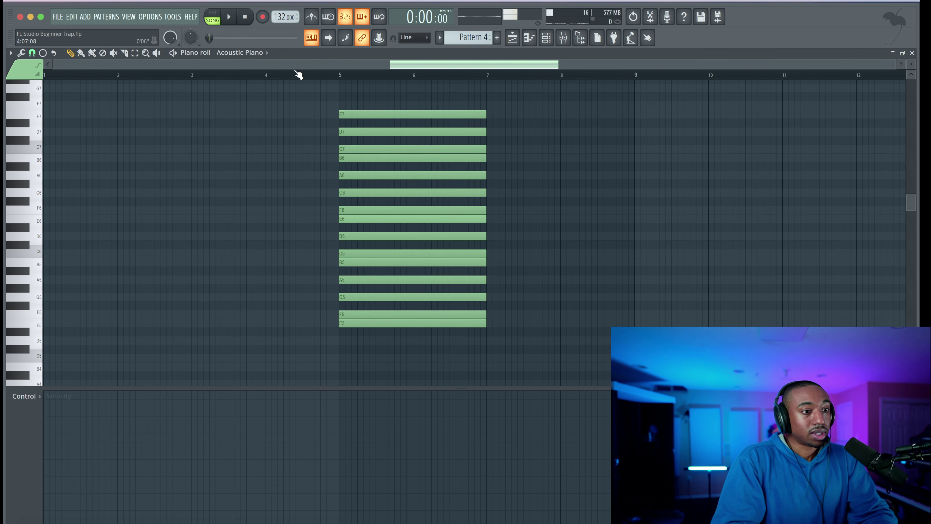
- Place Pattern 4 on Track 4 at bar 1 and duplicate it three times through bar 16
left_click(512, 41)
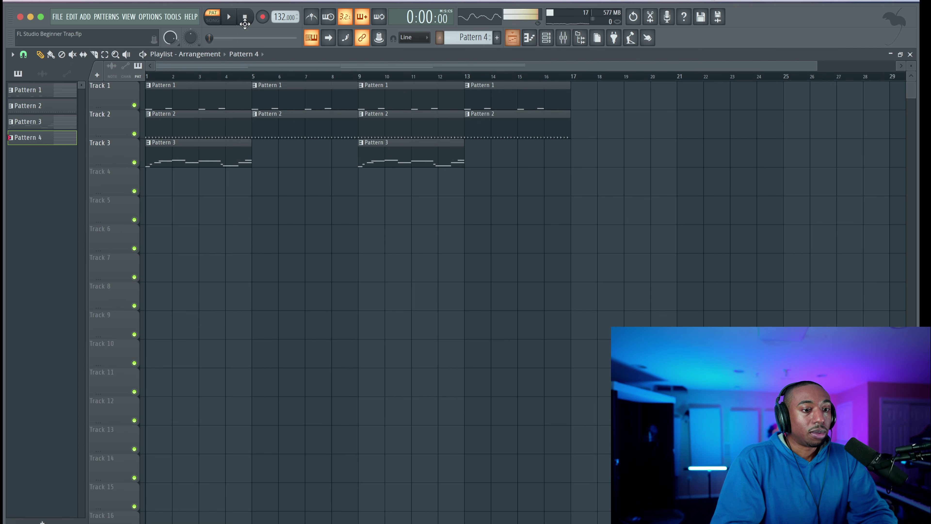
left_click(157, 188)
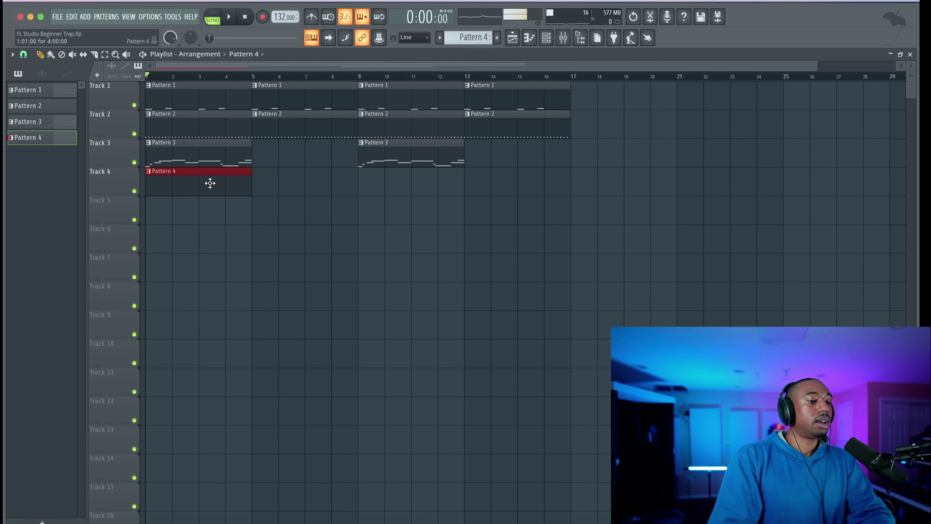
key("ctrl+b")
key("ctrl+b")
key("ctrl+b")
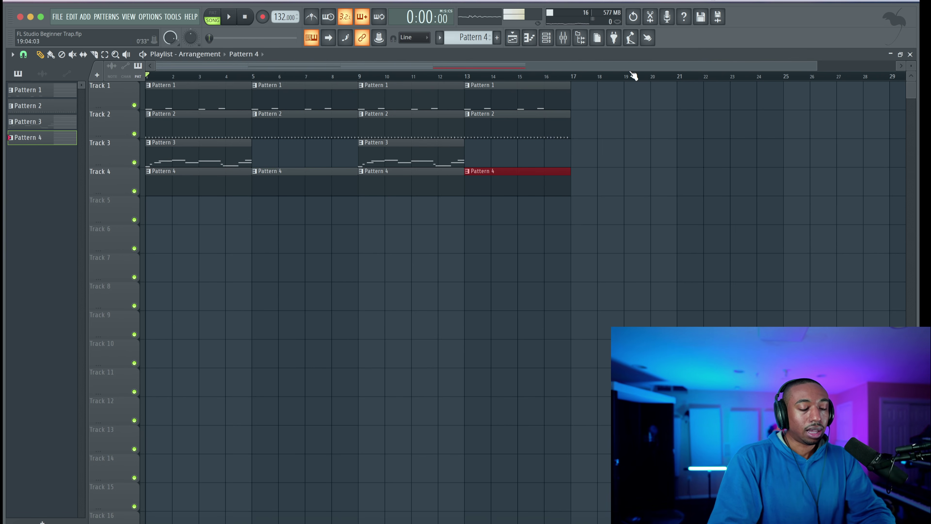
left_click(564, 38)
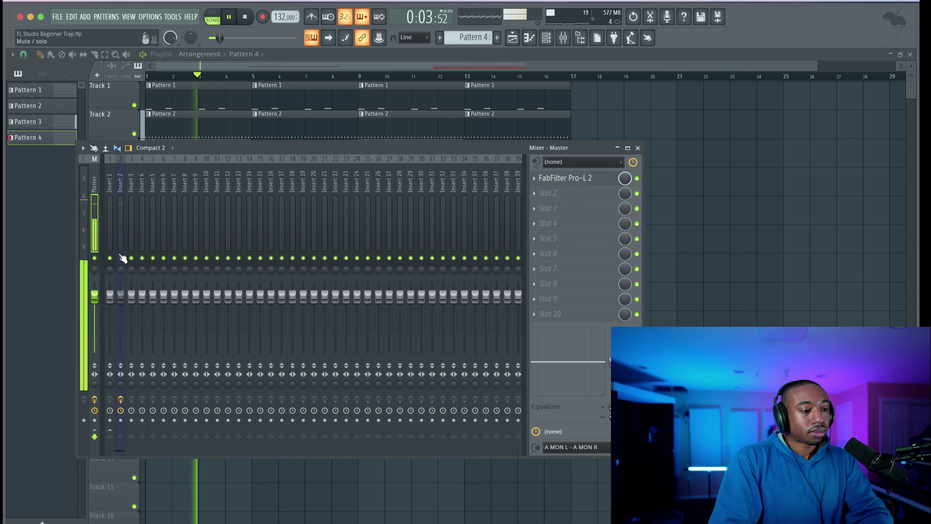
left_click(638, 148)
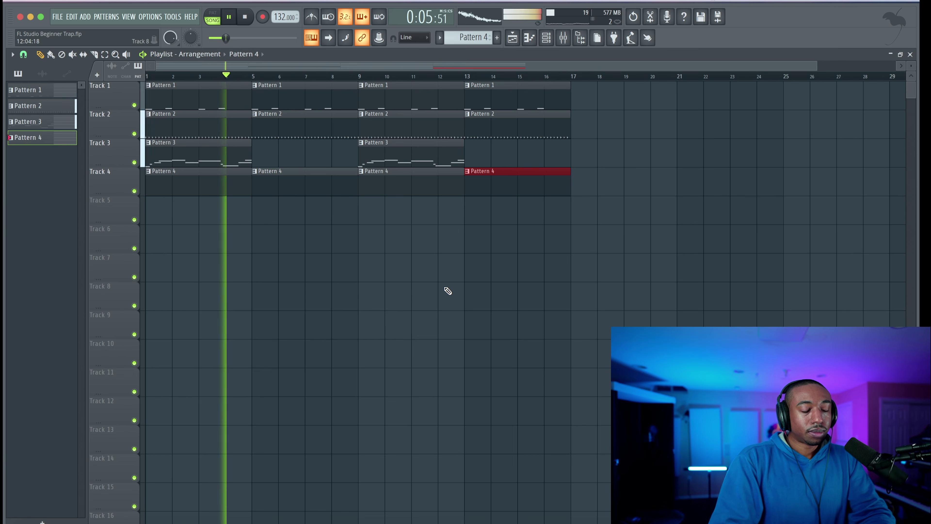
left_click(459, 264)
- Reopen Pattern 4's Acoustic Piano notes and add an E7 note at bar 1, half a bar long
left_click(547, 37)
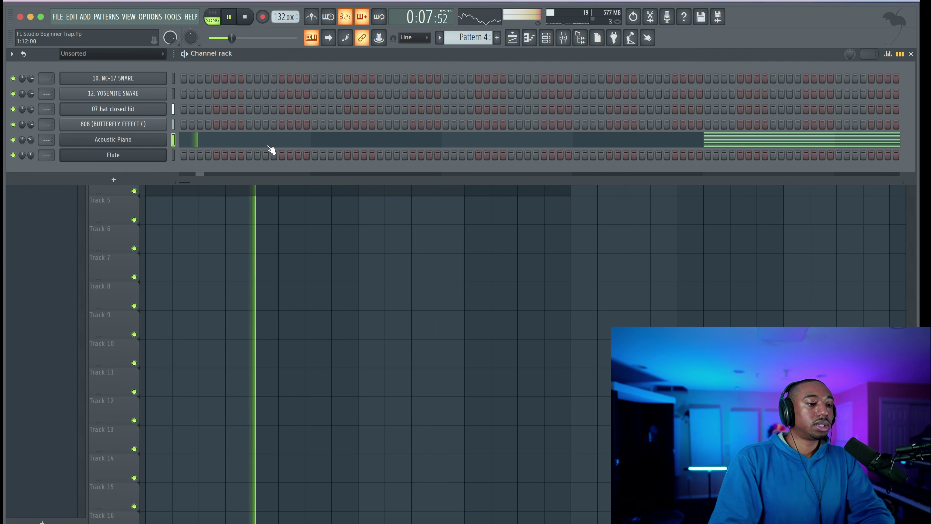
left_click(261, 141)
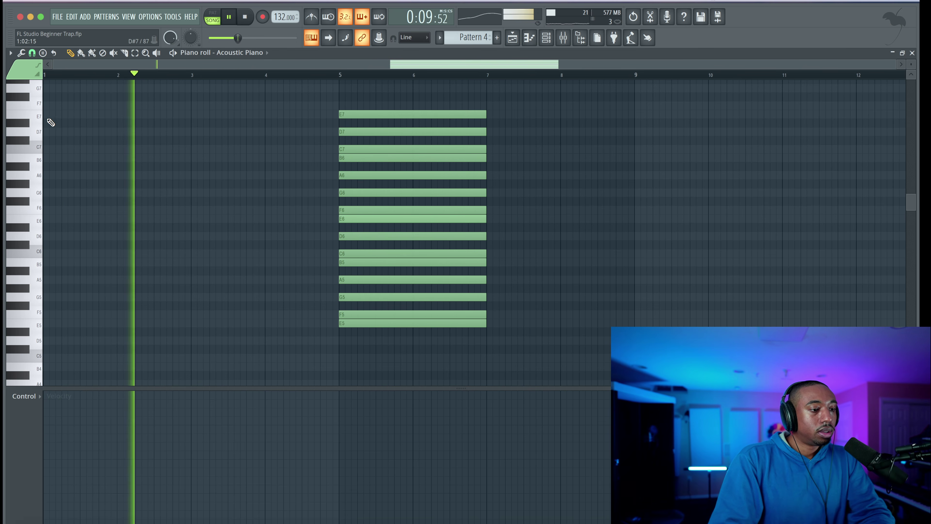
left_click(47, 114)
key("space")
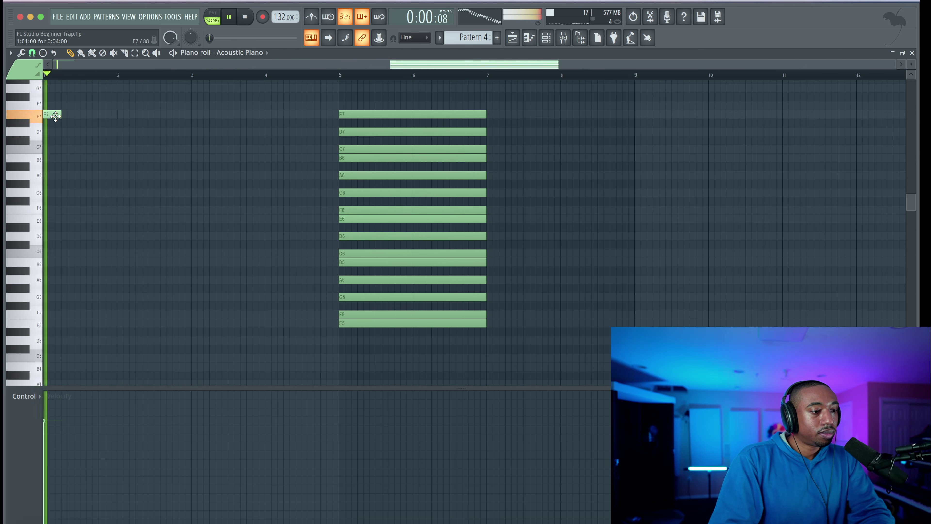
key("space")
left_click_drag(74, 117, 80, 117)
key("space")
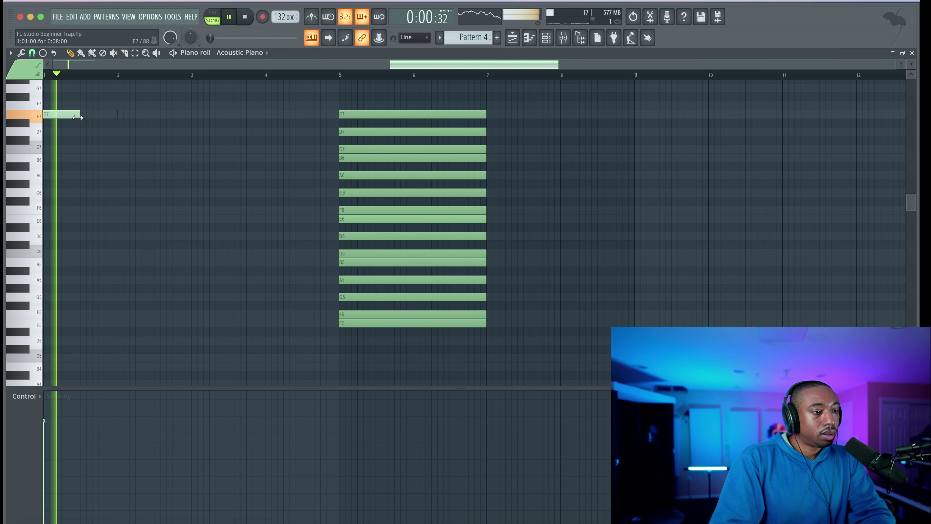
- Raise the scale guide notes one more octave and add half-bar A7, F7 and C8 notes following the E7
key("space")
key("ctrl+Up")
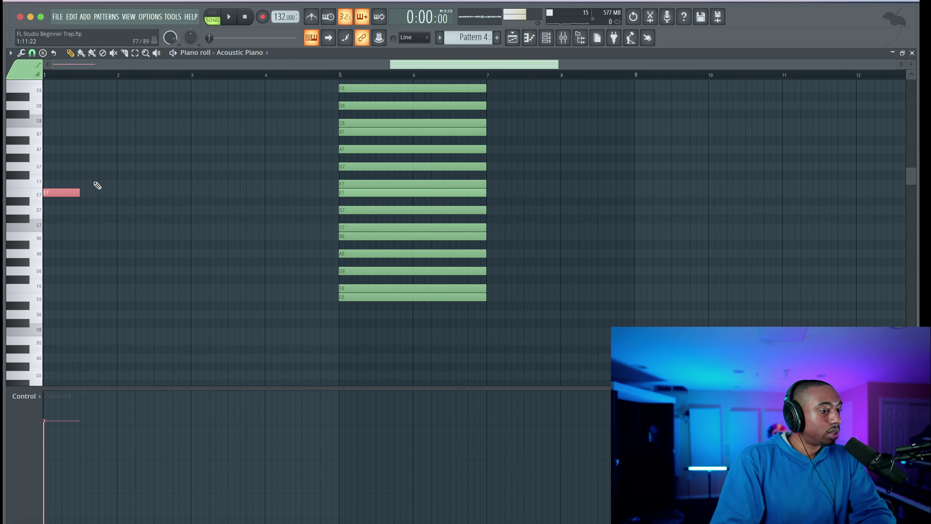
key("space")
key("space")
left_click(81, 150)
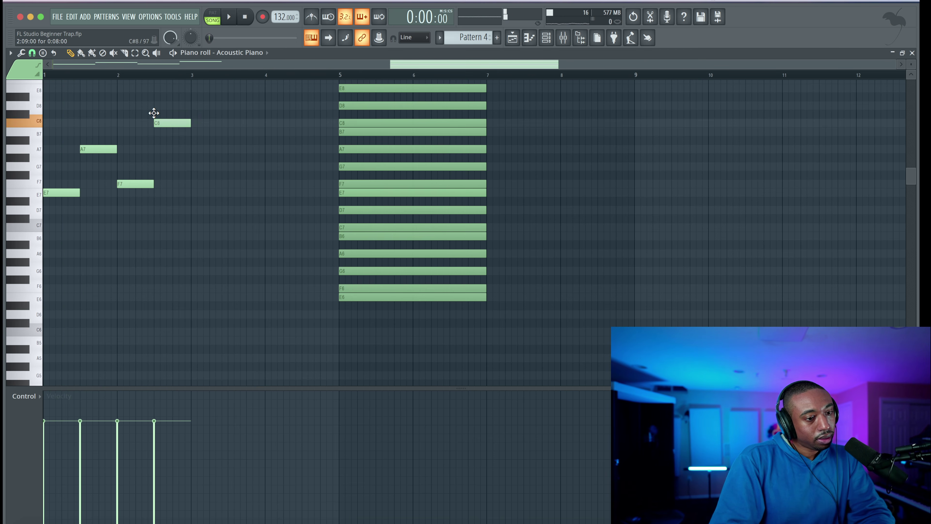
- Play the pattern and add a B7 note at bar 3, extended to the start of bar 5
key("space")
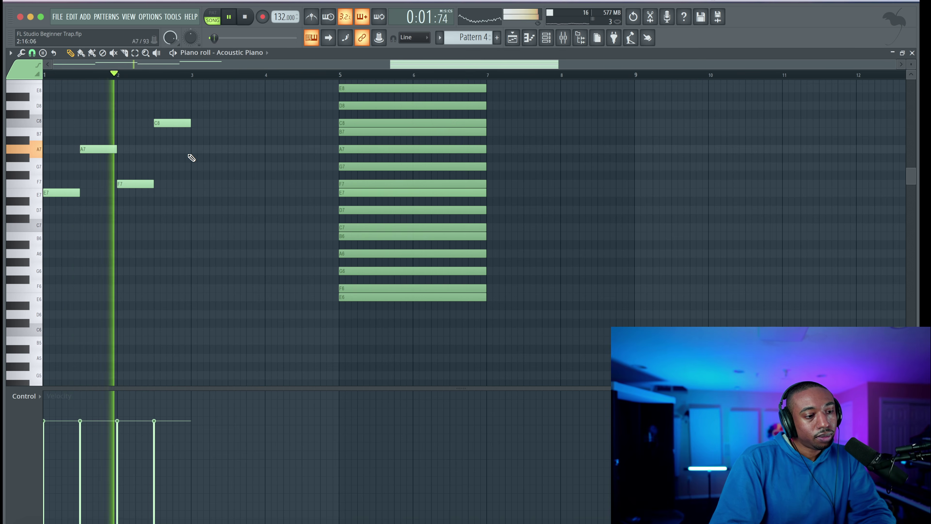
left_click(191, 139)
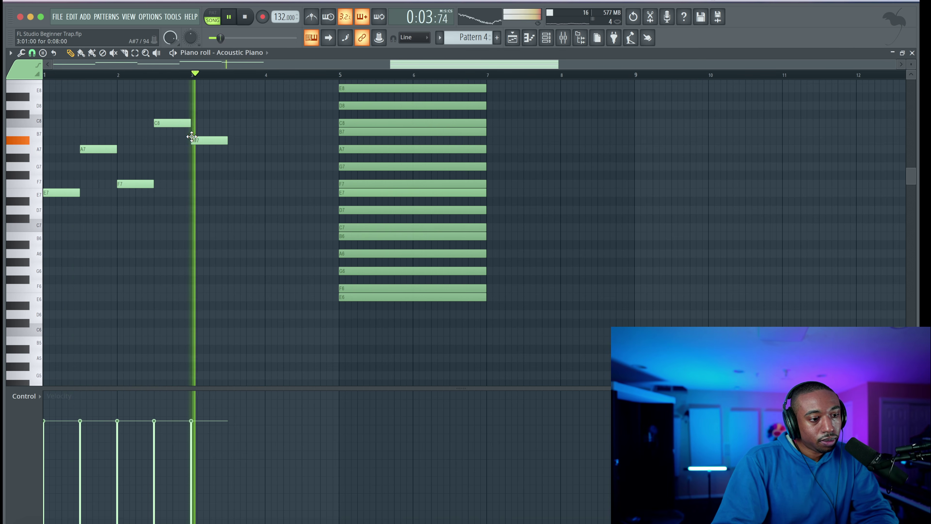
left_click_drag(192, 136, 340, 134)
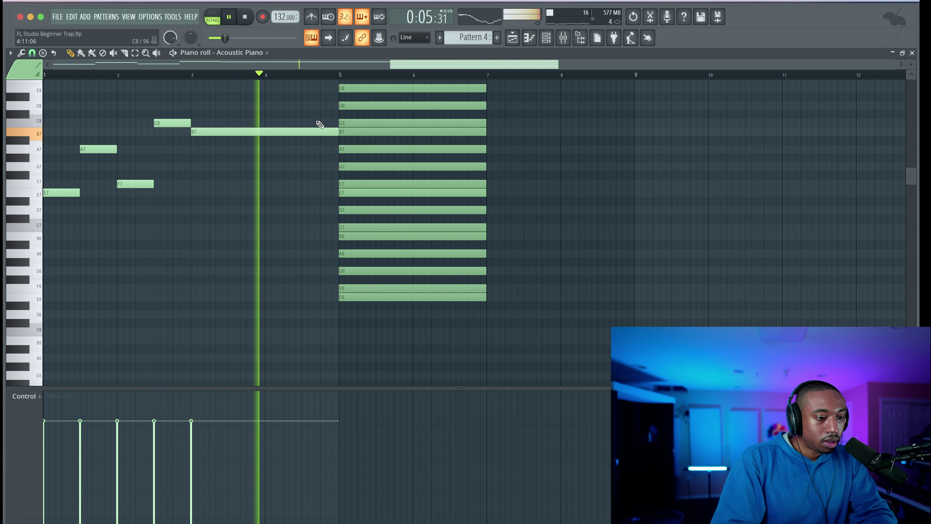
key("space")
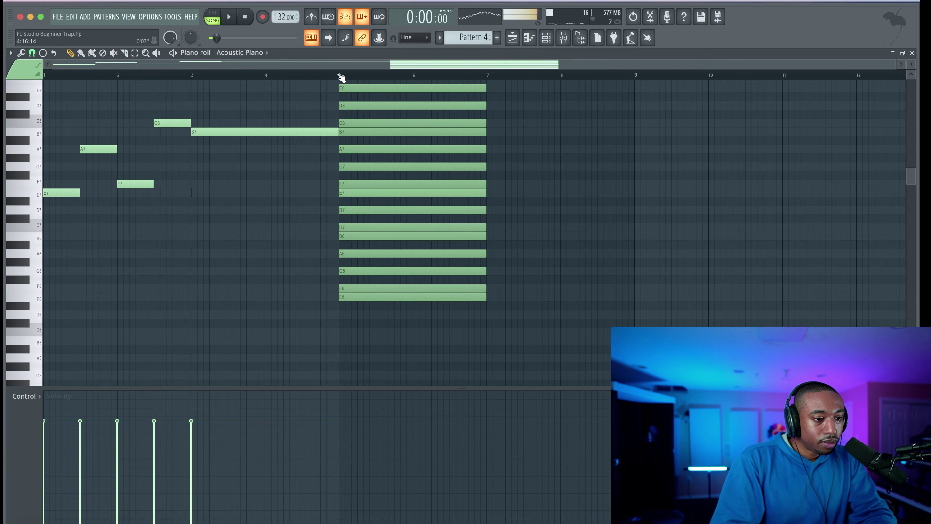
- Set the time selection to bars 1 to 4 and switch the piano roll snap to a triplet grid
left_click_drag(341, 77, 17, 75)
key("ctrl+d")
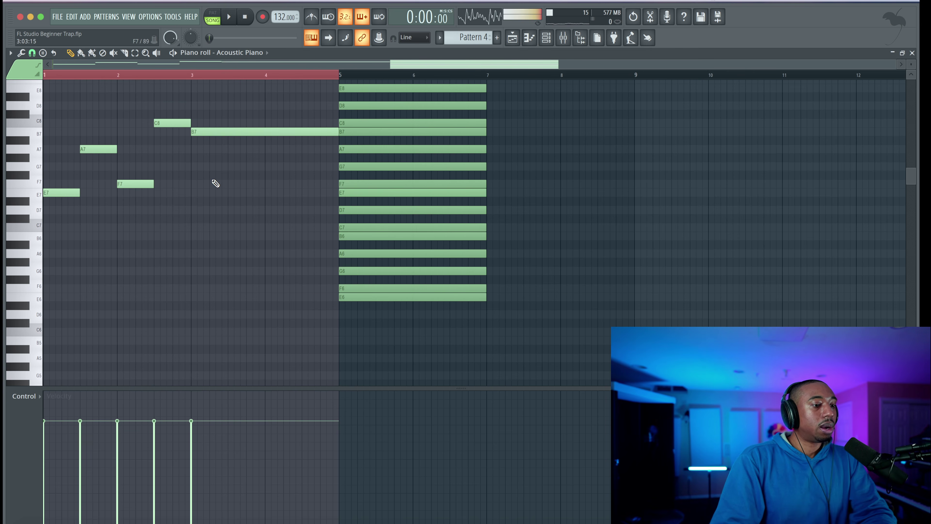
left_click(31, 54)
left_click(50, 176)
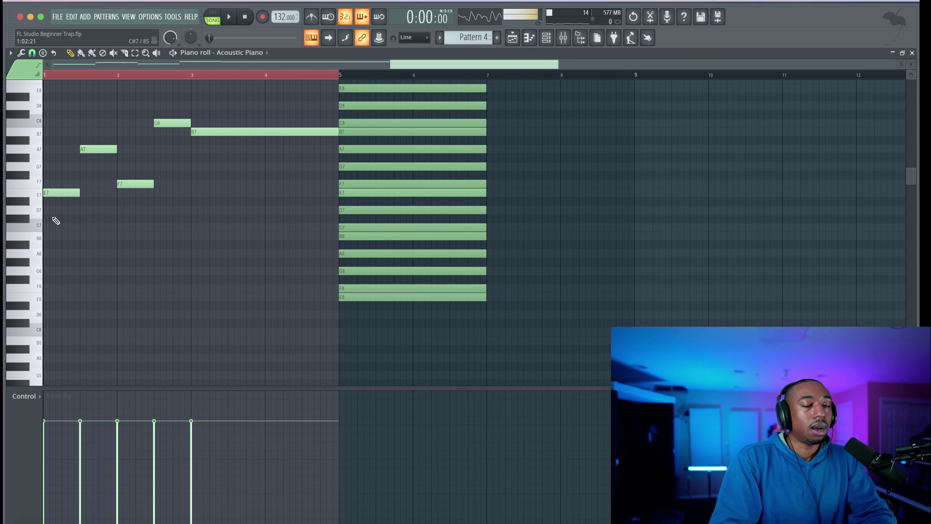
- Add a triplet arpeggio of E6, G6 and A6 at bar 1 and repeat it four times to fill the bar
scroll(56, 257, "down", 2)
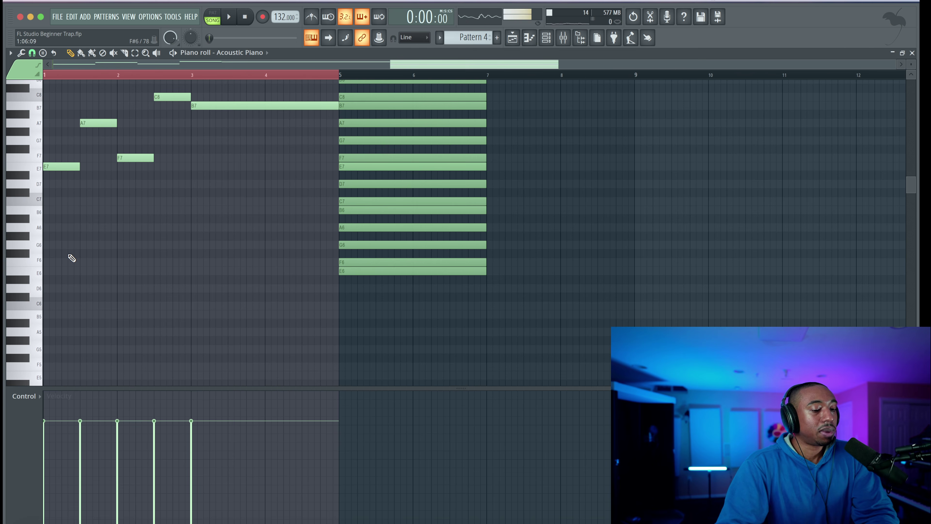
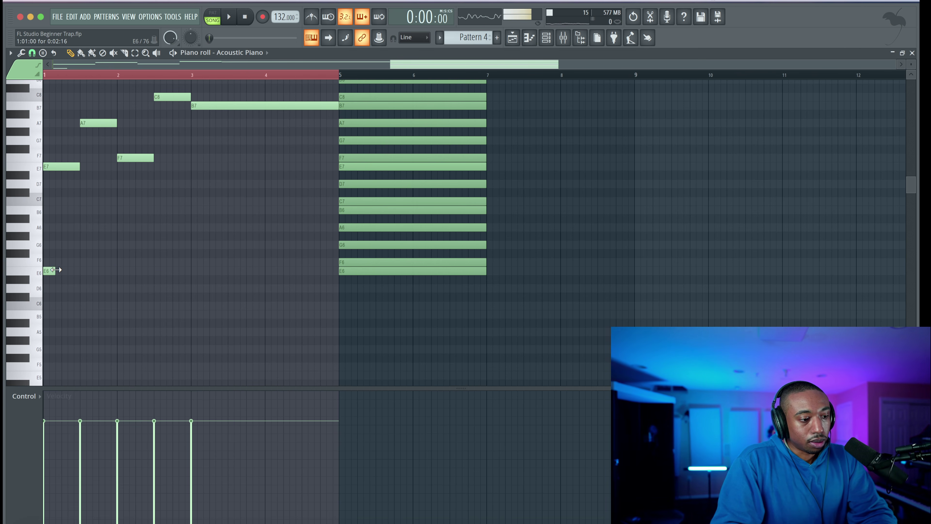
scroll(56, 270, "up", 2, "ctrl")
scroll(59, 267, "down", 2)
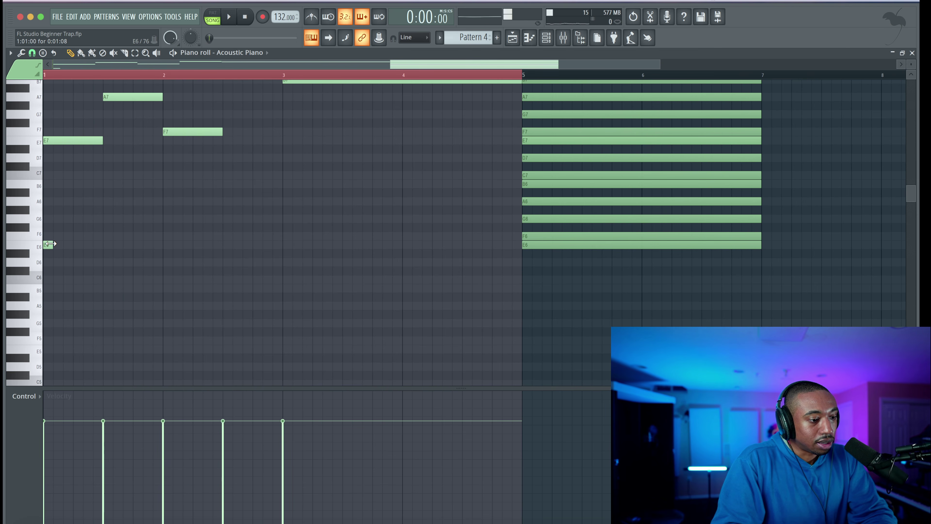
left_click_drag(65, 200, 69, 199)
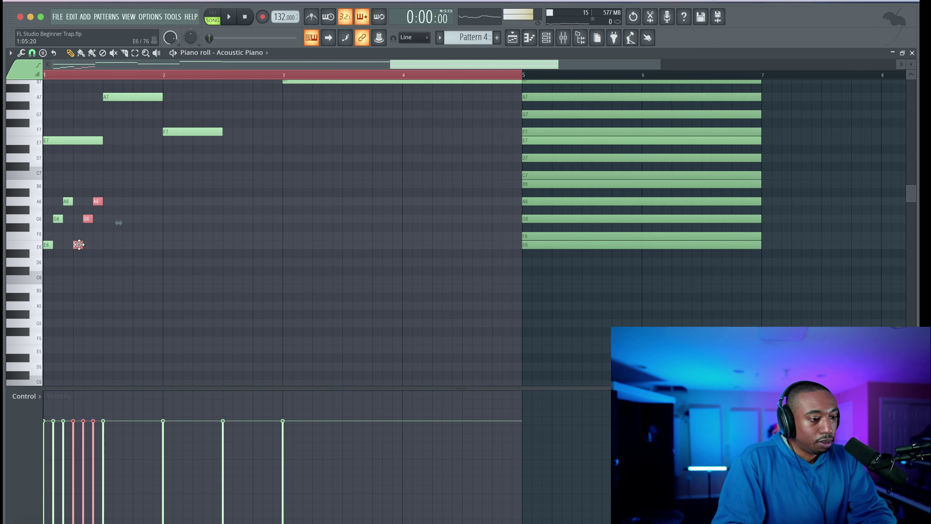
key("space")
key("ctrl+b")
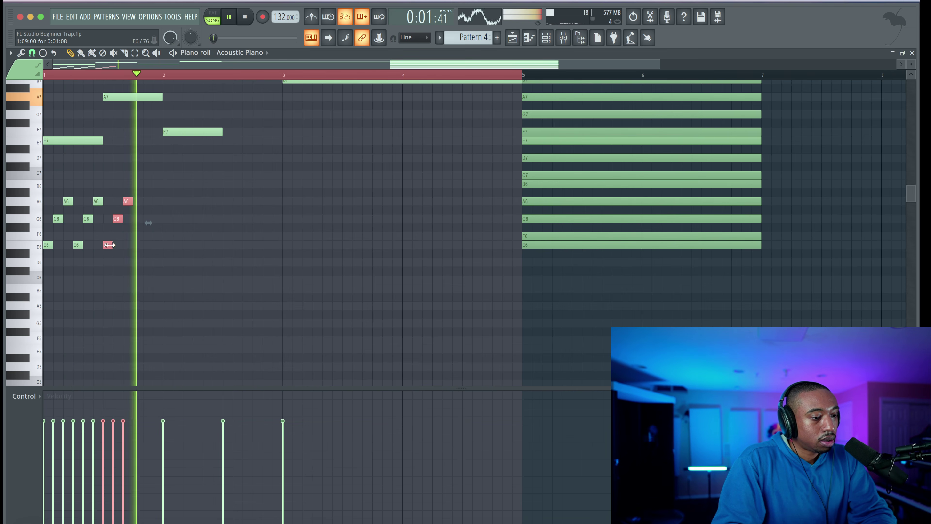
key("ctrl+b")
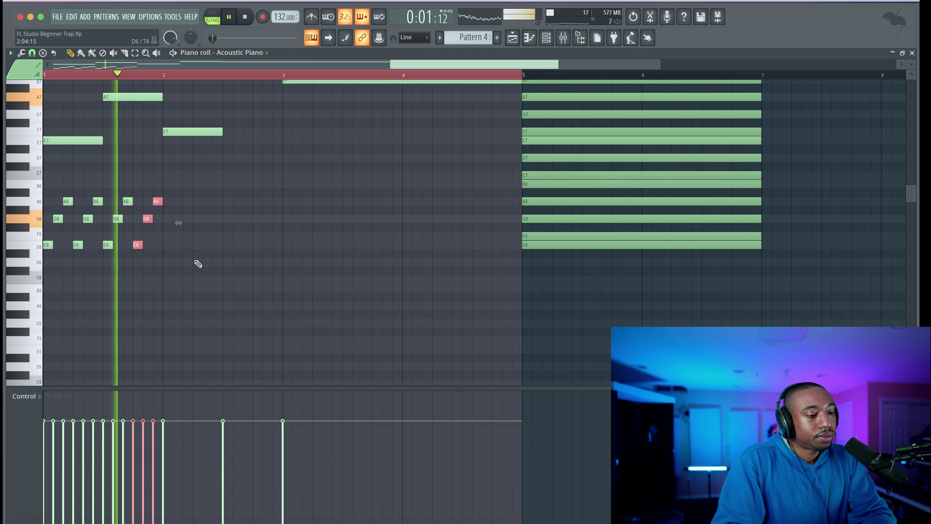
- Duplicate bar 1's arpeggio notes into bar 2 and transpose the copy up one semitone to start on F6
left_click_drag(197, 265, 8, 189)
key("space")
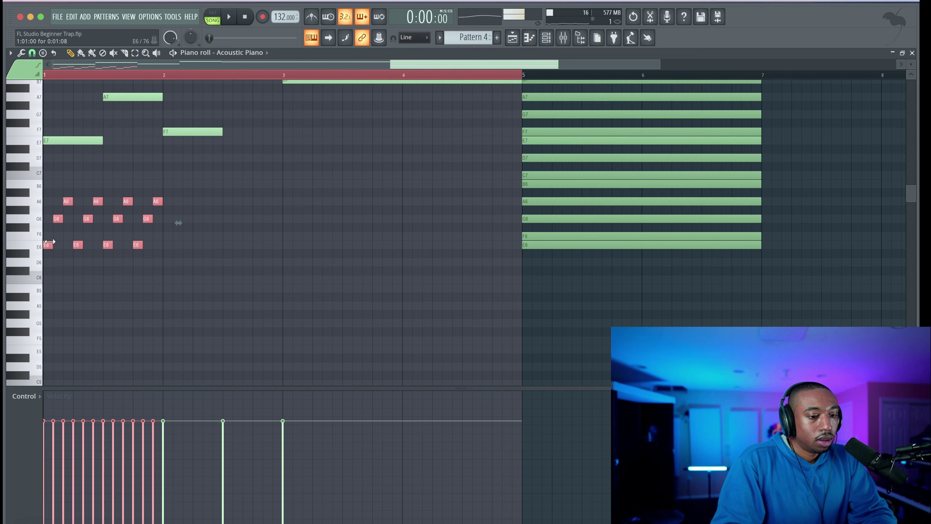
key("ctrl+b")
key("shift+Up")
key("space")
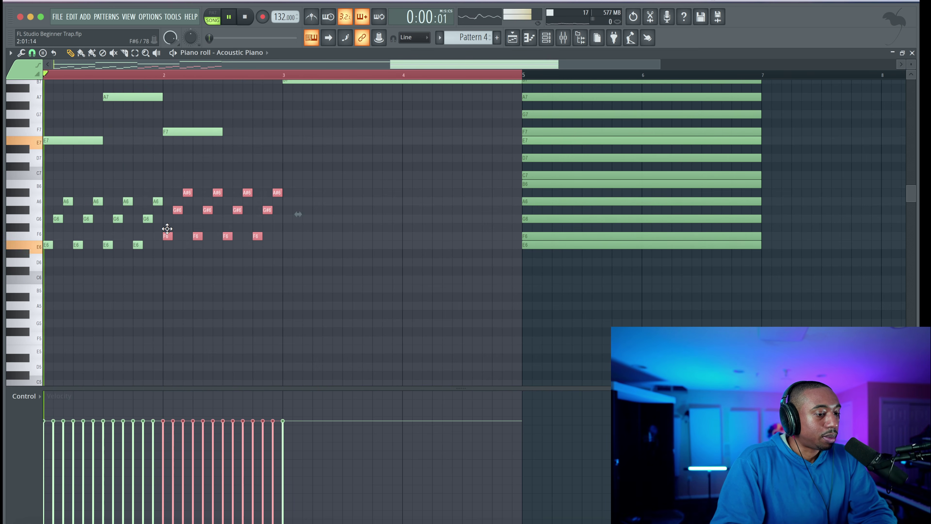
- Lower bar 2's middle arpeggio notes to G6 and its top notes to A6, and play the pattern
left_click_drag(278, 206, 173, 212)
key("shift+Down")
key("space")
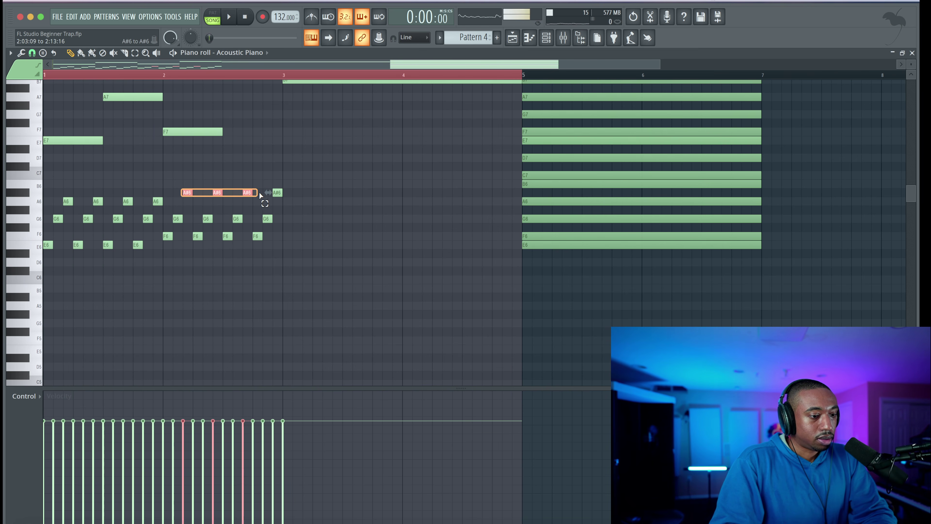
key("shift+Down")
key("shift+Down")
key("shift+Up")
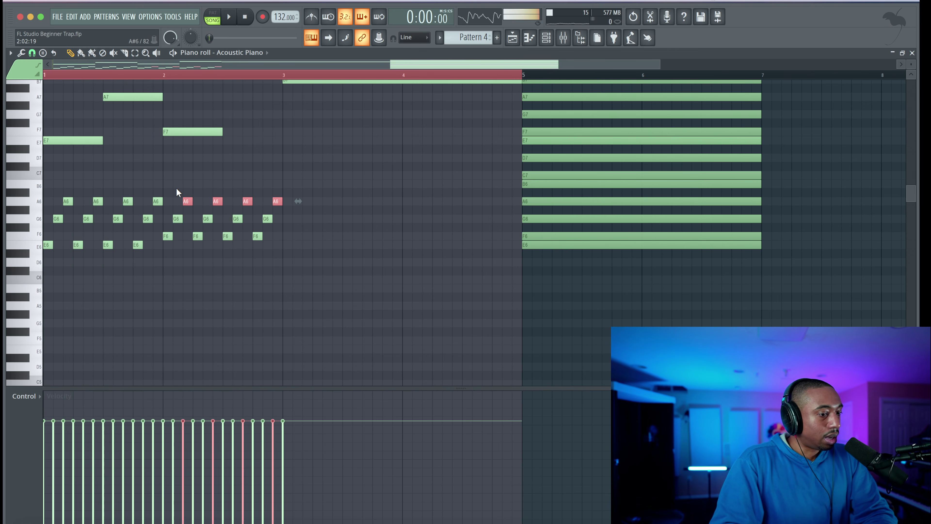
left_click(207, 175, "ctrl")
key("space")
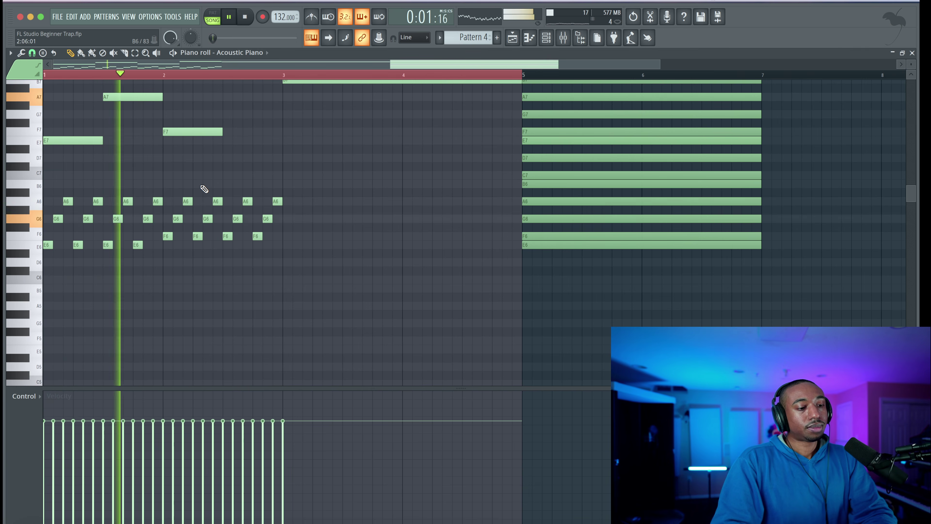
key("space")
key("space")
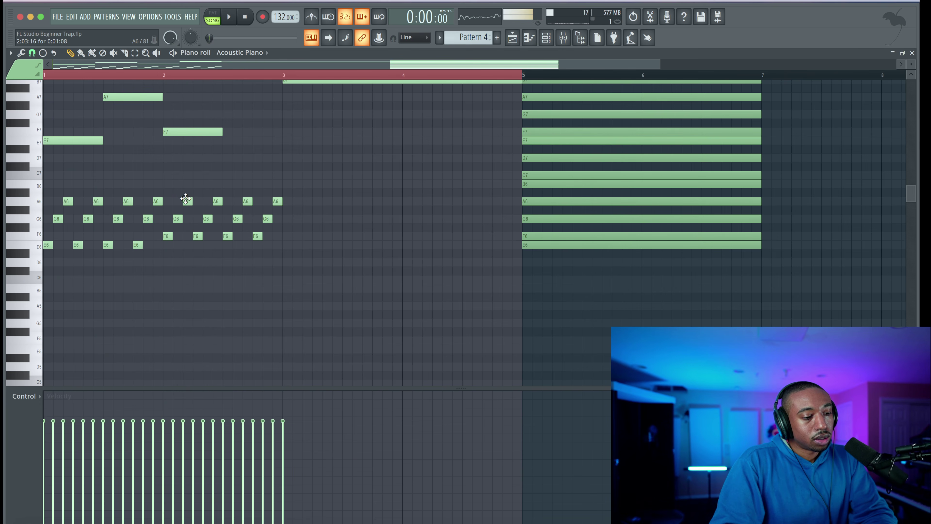
- Raise bar 2's middle arpeggio notes to A6 and its top notes to C7
left_click_drag(178, 218, 288, 219)
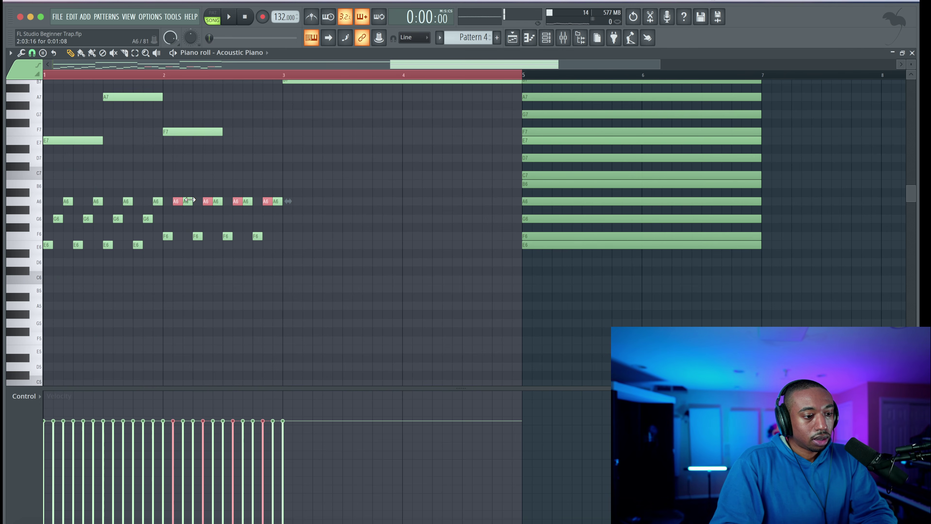
left_click(196, 217)
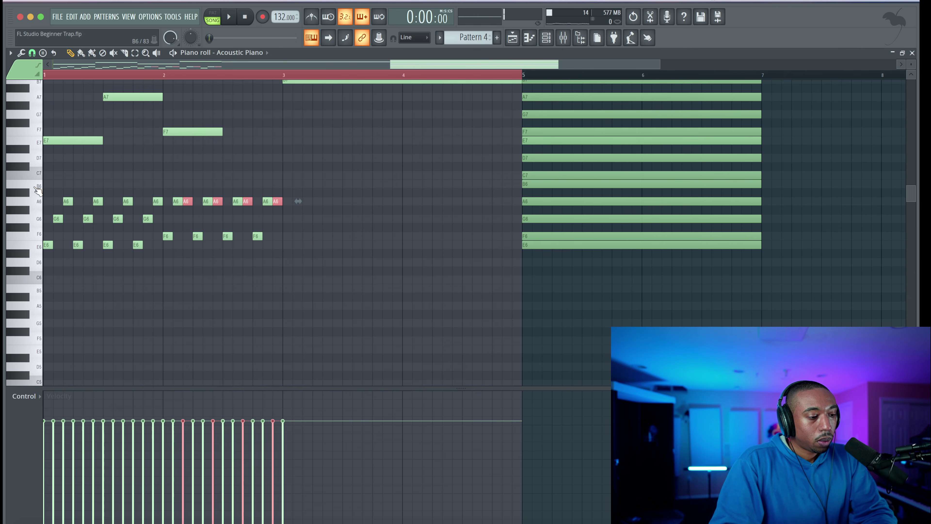
key("shift+Up")
- Play the pattern from the start to check the two-bar arpeggio against the high melody
key("space")
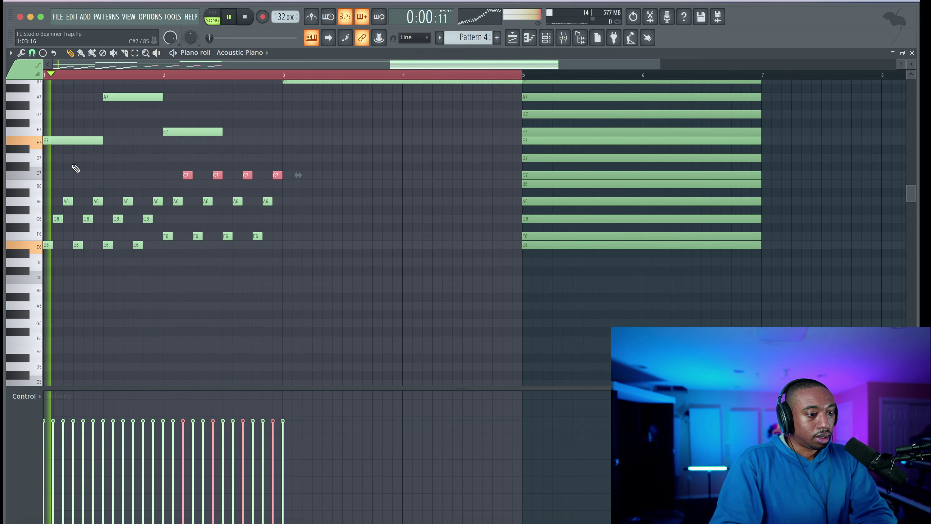
left_click(308, 235)
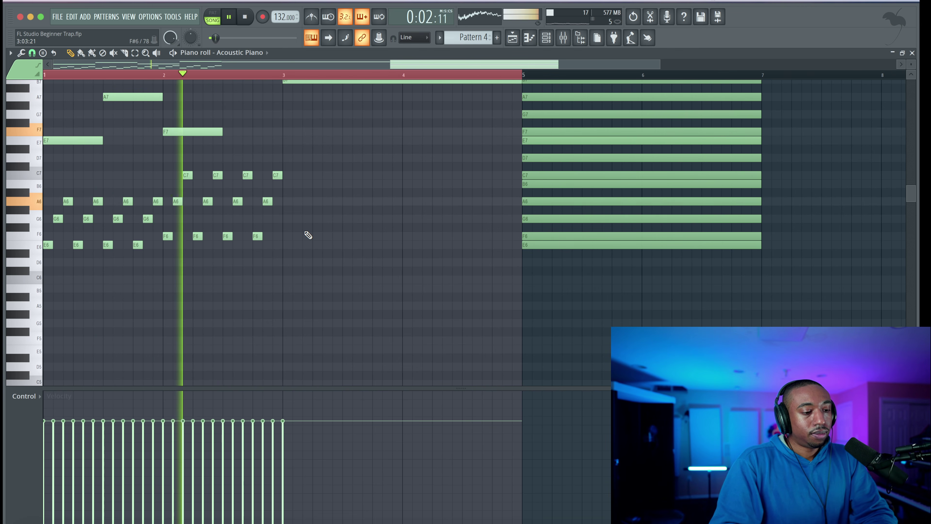
left_click_drag(340, 275, 122, 168)
key("space")
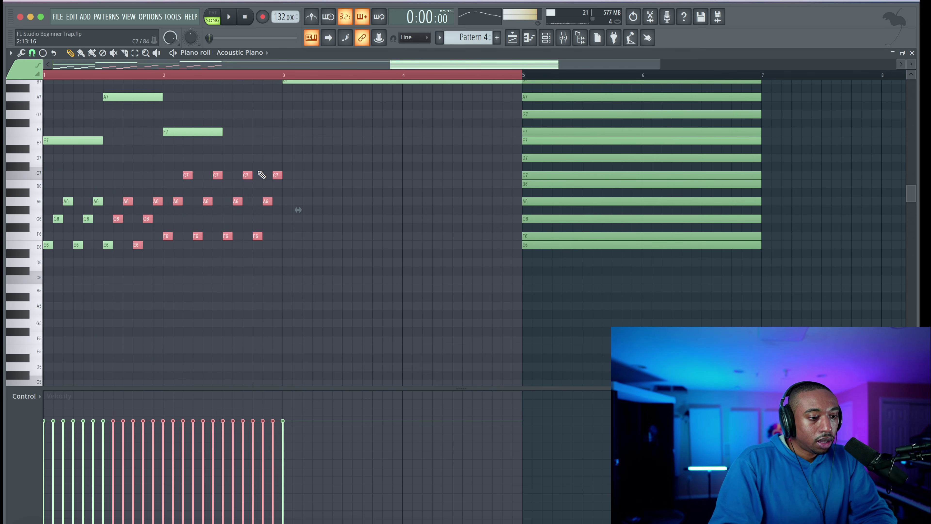
right_click(291, 170)
key("space")
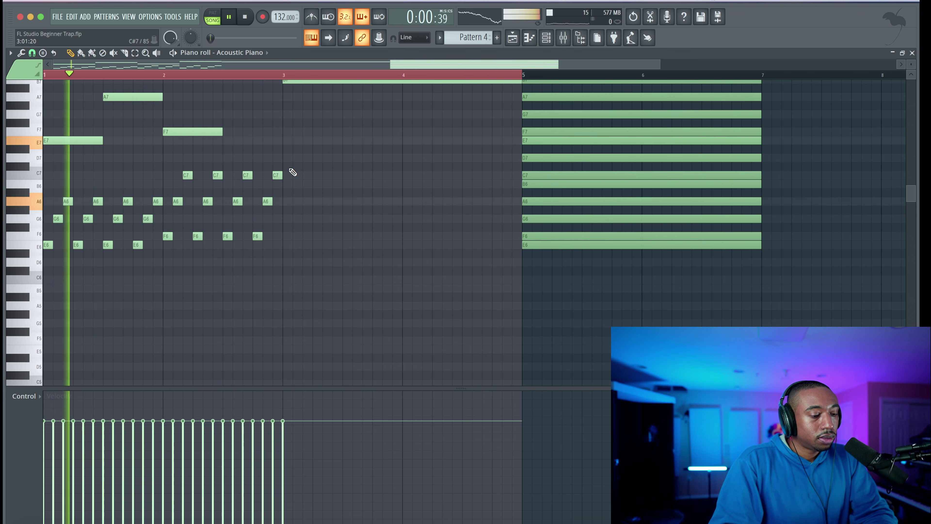
scroll(291, 172, "down", 2)
scroll(292, 171, "up", 2)
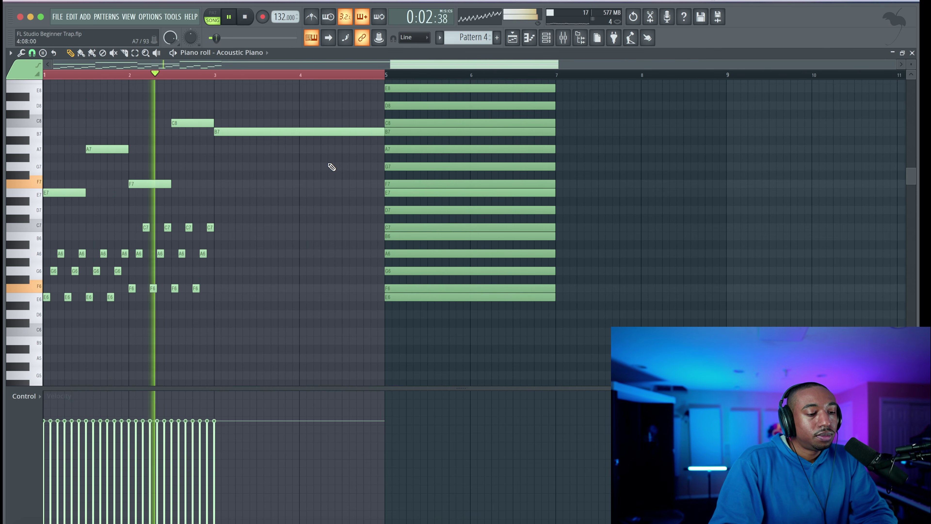
left_click_drag(224, 225, 51, 326)
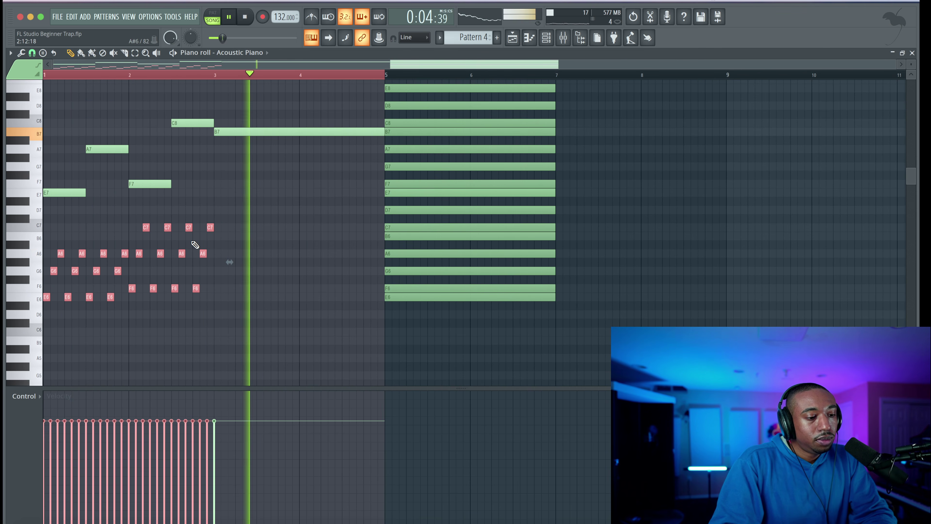
key("space")
- Add alternating eight-step notes in bar 3 of the piano melody: E7 at step 5, B7 at step 9 and E7 at step 13
left_click(217, 202)
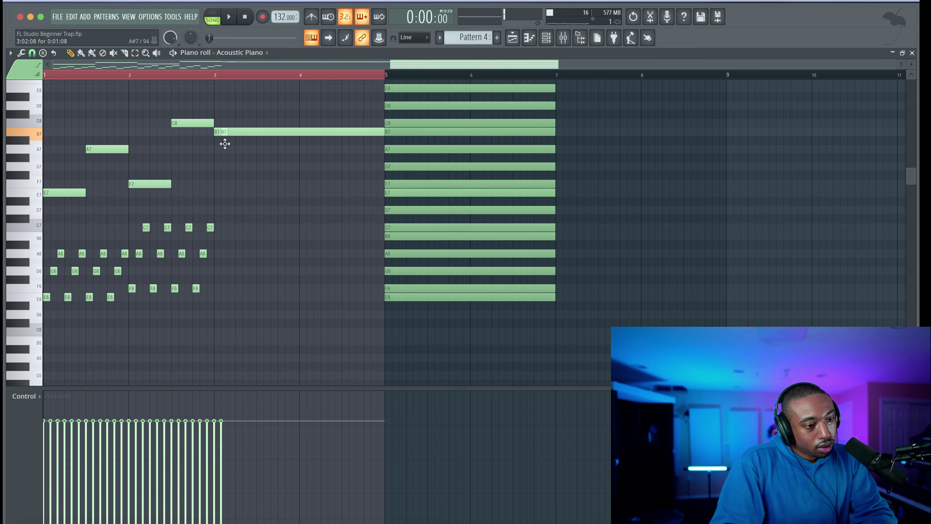
left_click_drag(225, 144, 248, 193)
key("space")
key("space")
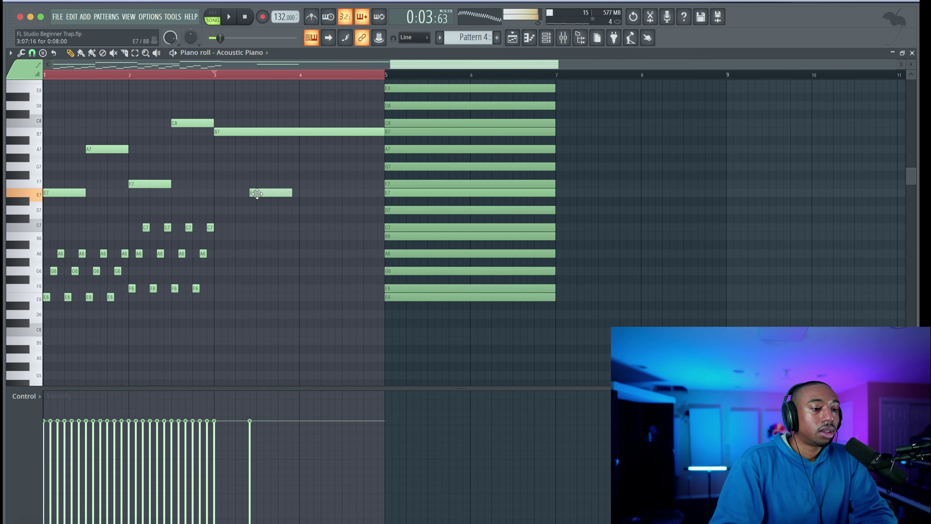
key("space")
key("space")
key("space")
left_click(261, 131)
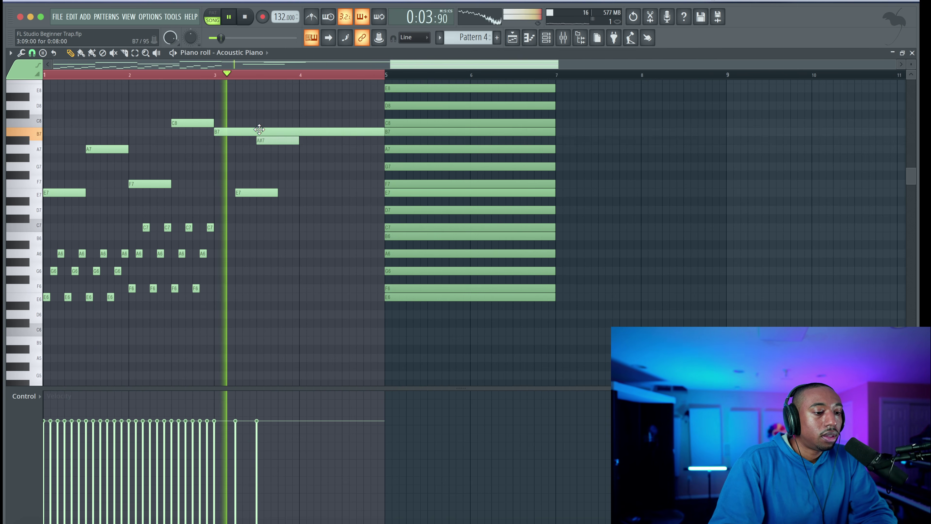
left_click(293, 192)
key("space")
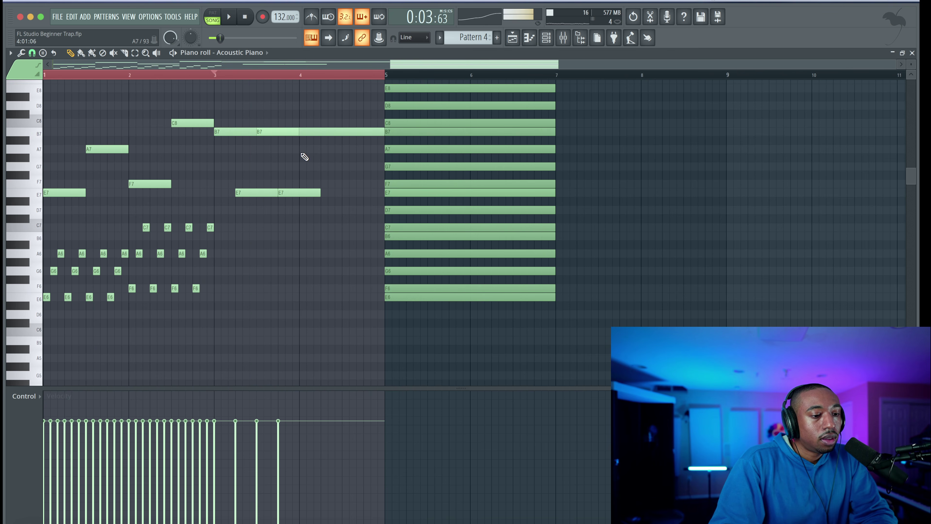
- Add alternating A7 and F7 notes at steps 1, 5, 9 and 13 of bar 4, making the last F7 four steps long
left_click(299, 148)
mouse_move(338, 202)
left_mouse_down()
mouse_move(323, 193)
mouse_move(332, 183)
left_mouse_up()
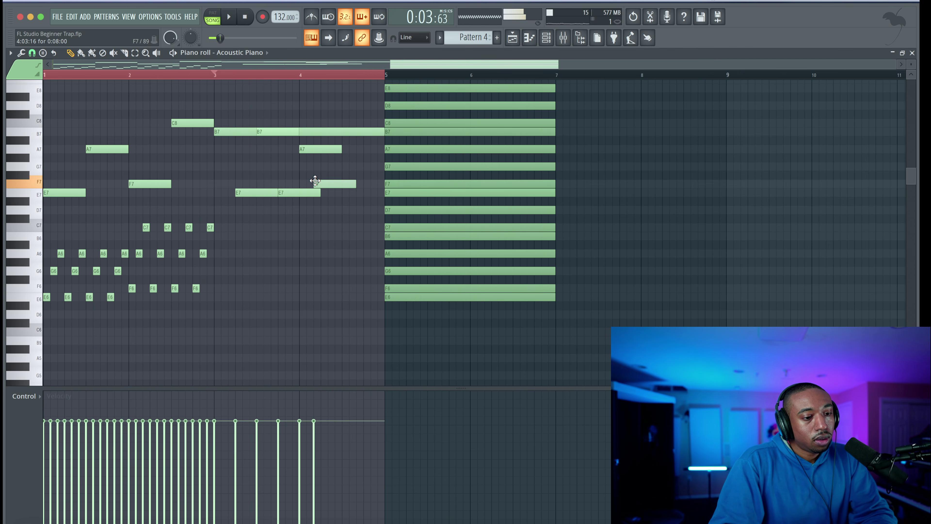
key("space")
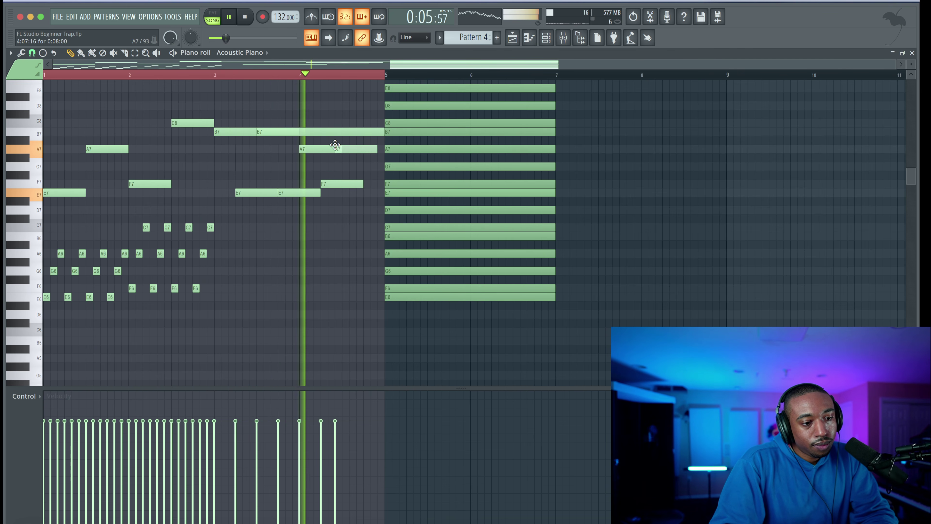
left_click(347, 149)
left_click(363, 184)
key("space")
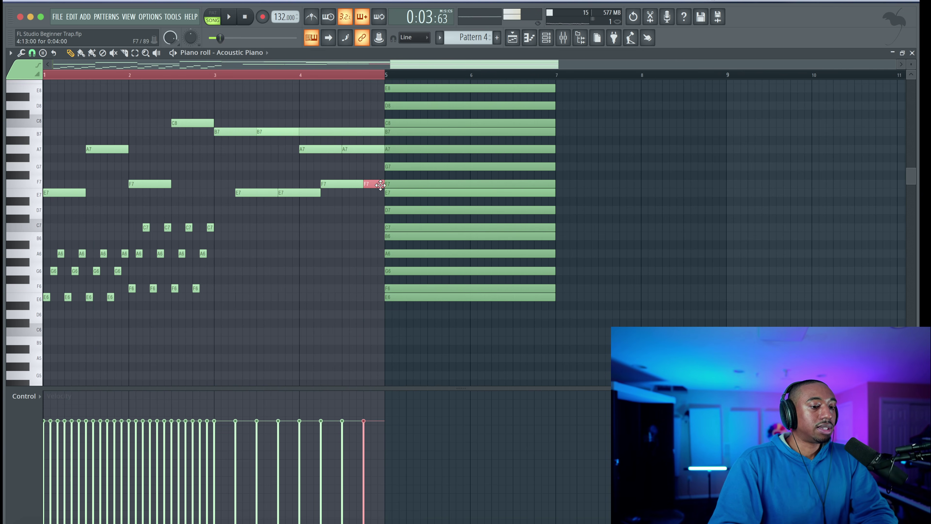
- Clone the Acoustic Piano channel in the channel rack and close the clone's FLEX window
left_click(547, 37)
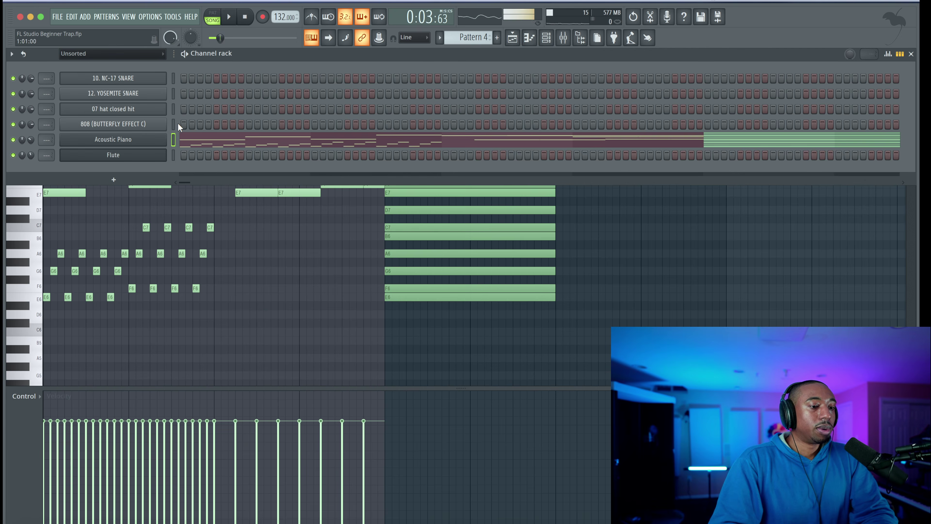
right_click(149, 139)
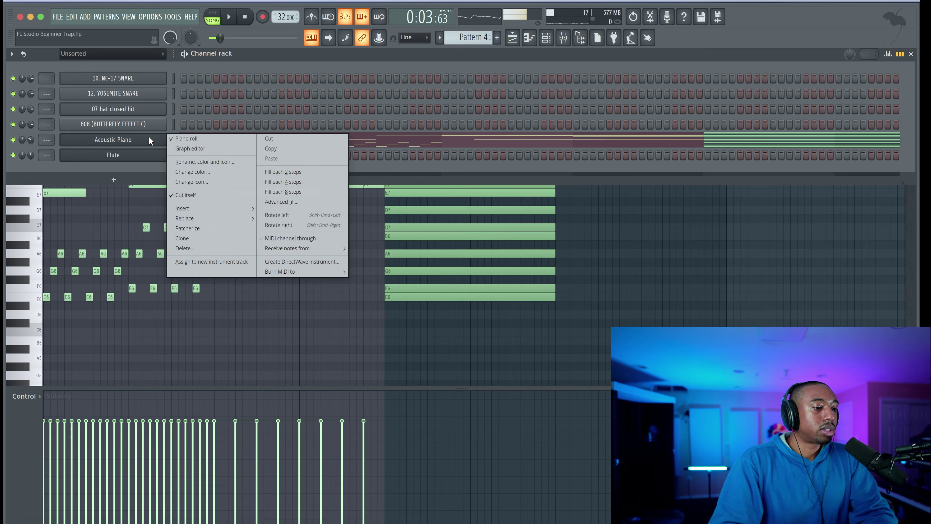
left_click(191, 238)
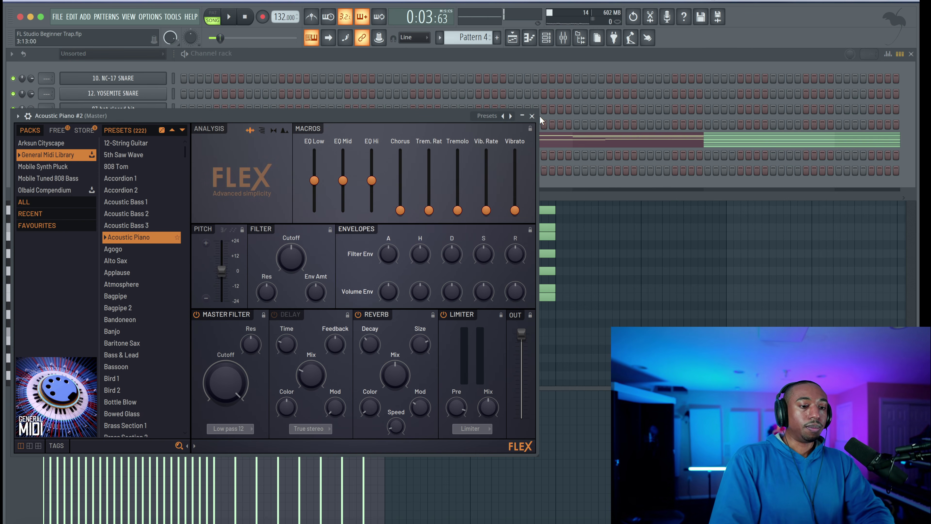
left_click(532, 116)
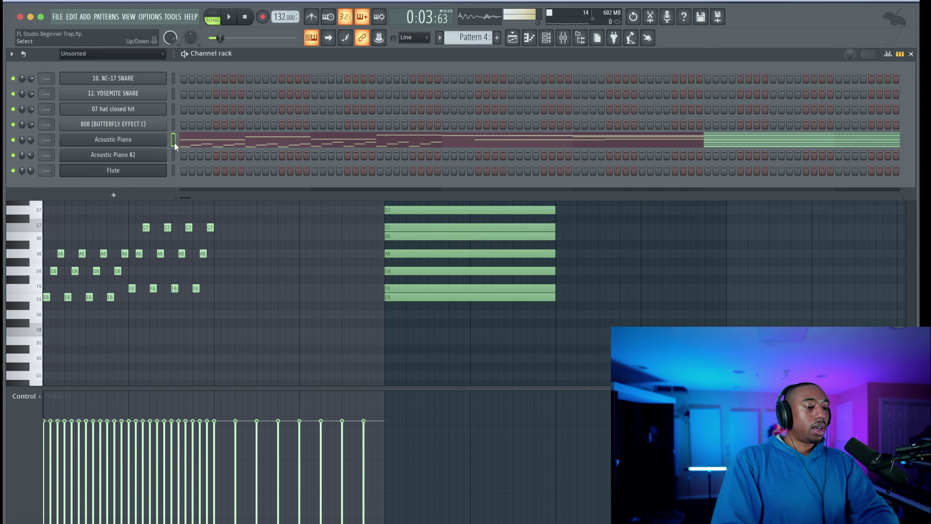
- Move all notes from the Acoustic Piano channel to Acoustic Piano #2 and save the project
key("ctrl+a")
key("Delete")
key("ctrl+v")
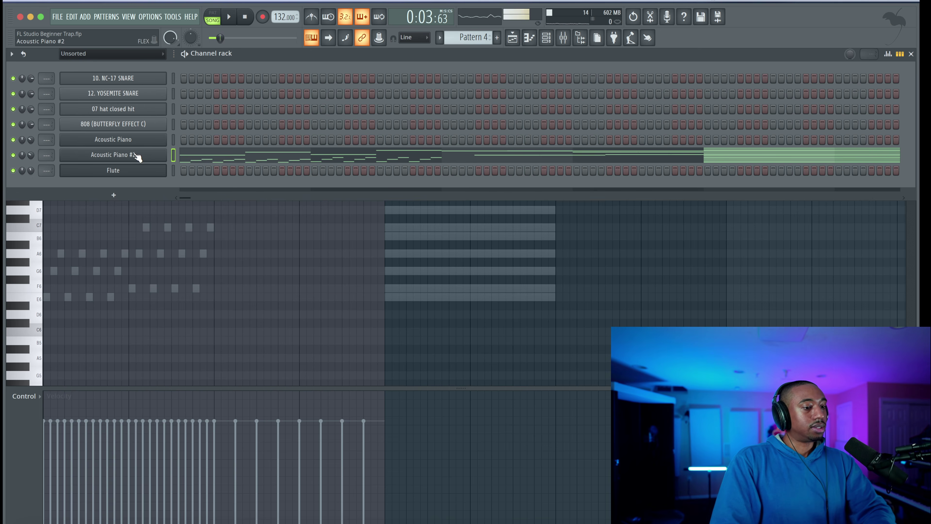
key("ctrl+s")
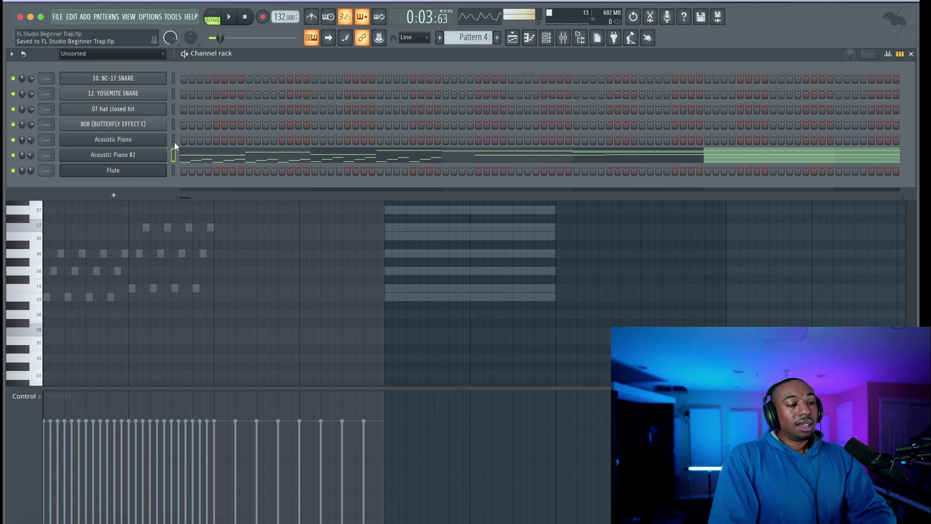
- Show all channels in the channel rack, select them all and route them to separate mixer tracks 3 to 9
right_click(173, 140)
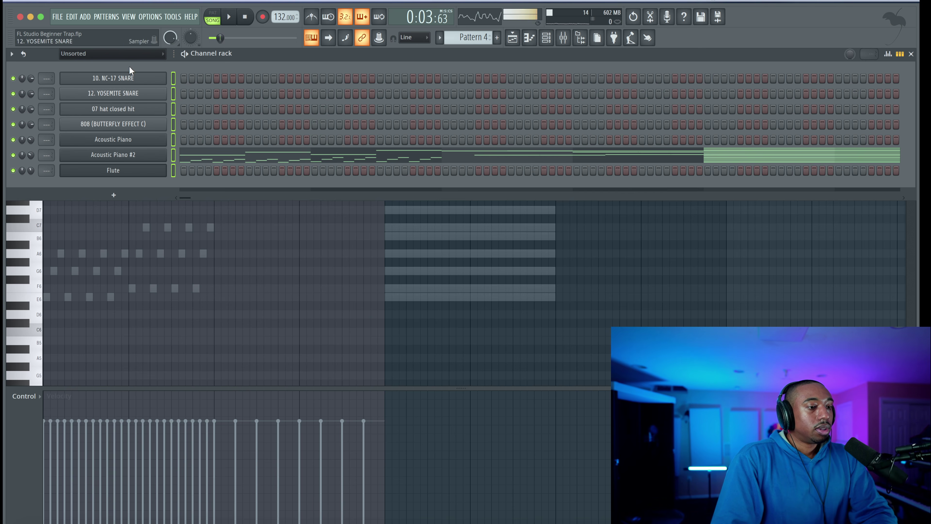
left_click(111, 53)
left_click(110, 63)
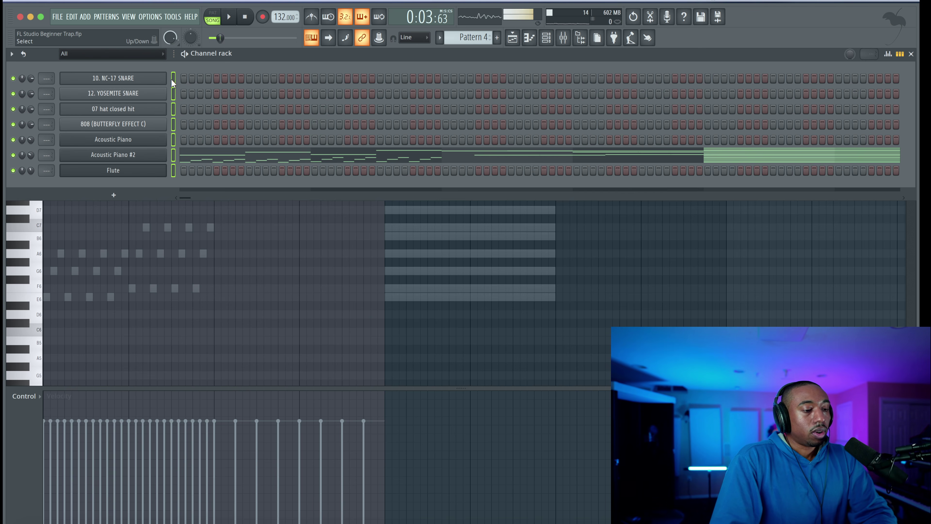
key("ctrl+l")
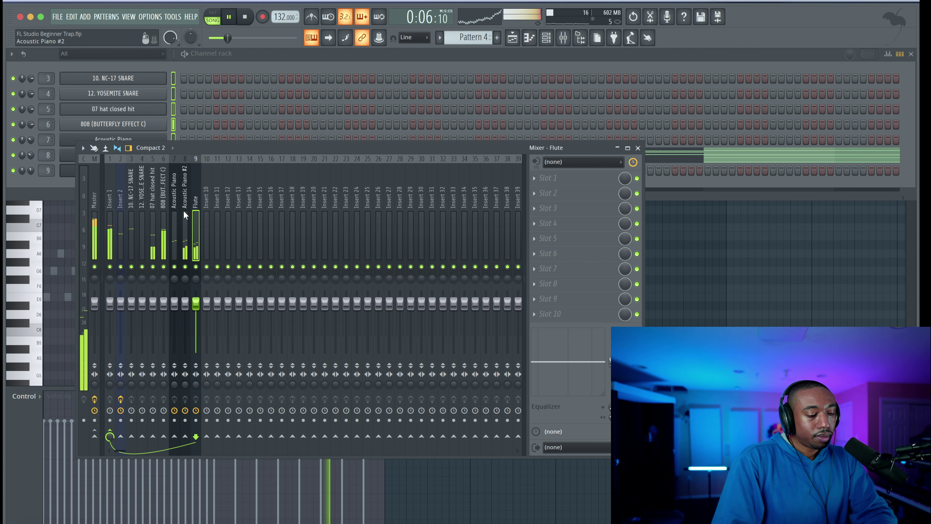
- Load Gross Beat into the first effect slot of the Acoustic Piano #2 mixer track
left_click(186, 249)
key("space")
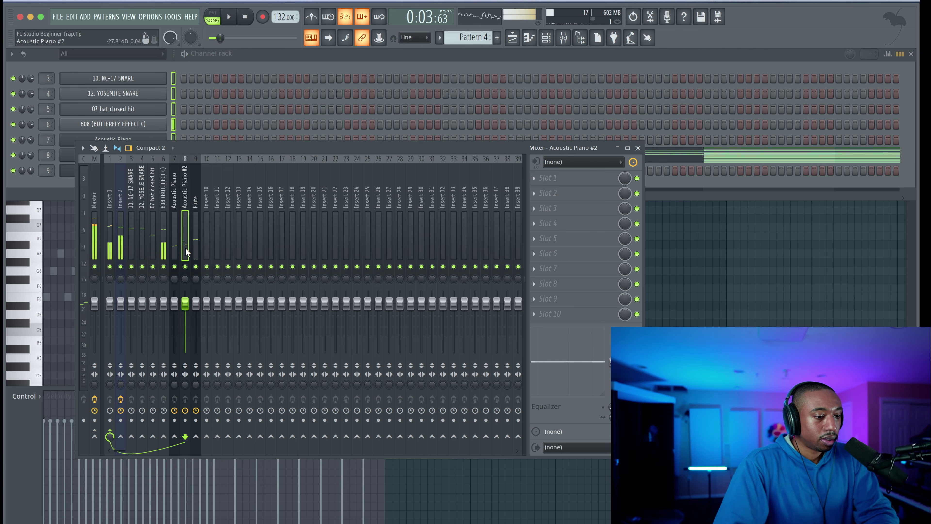
left_click(542, 177)
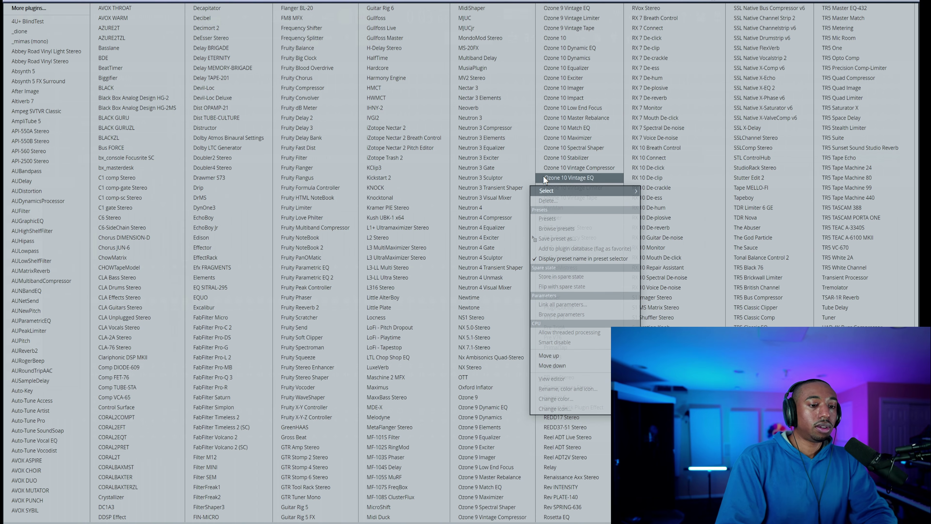
left_click(373, 190)
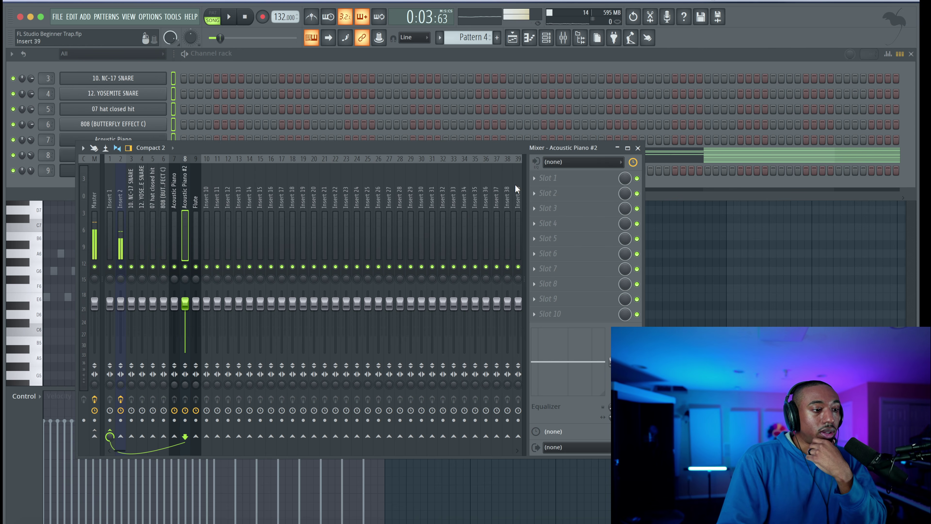
left_click(550, 178)
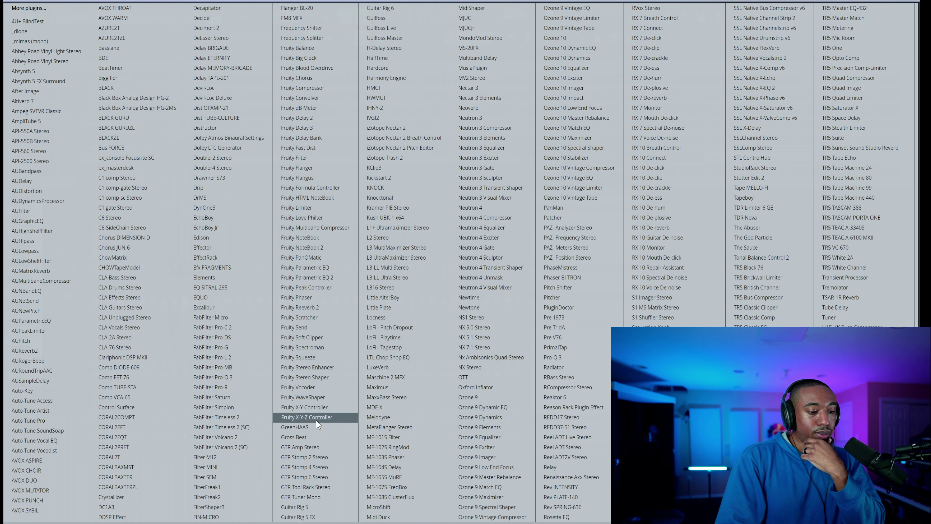
left_click(313, 436)
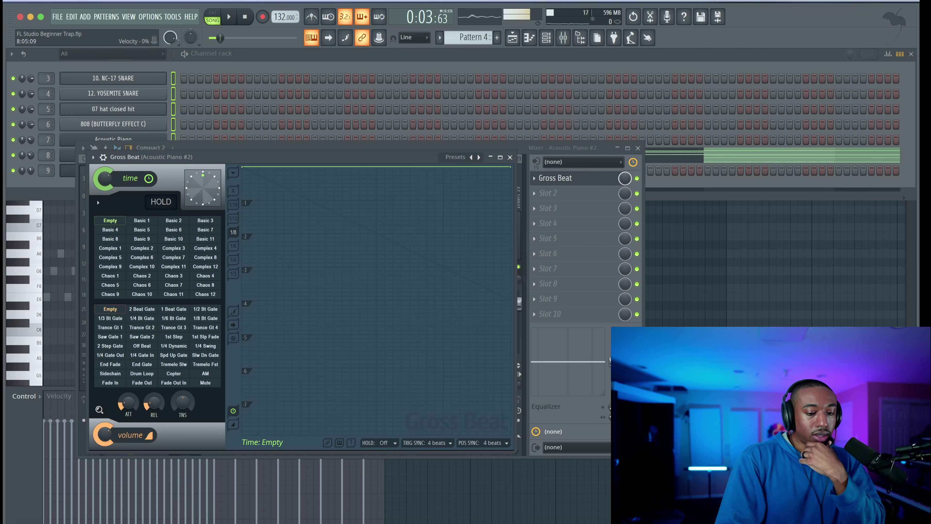
- Load Gross Beat's Momentary preset and choose the 1/2 Speed time slot
key("super+Tab")
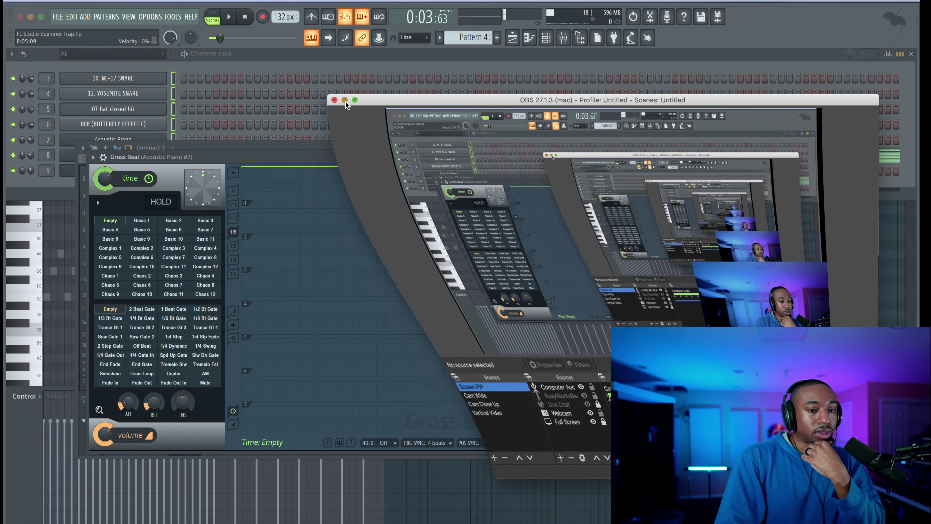
left_click(345, 101)
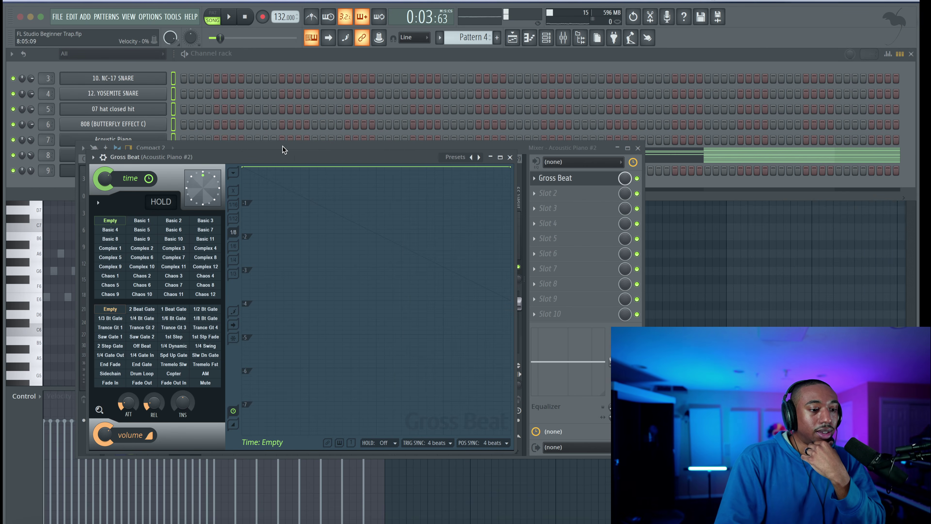
left_click(457, 159)
left_click(479, 196)
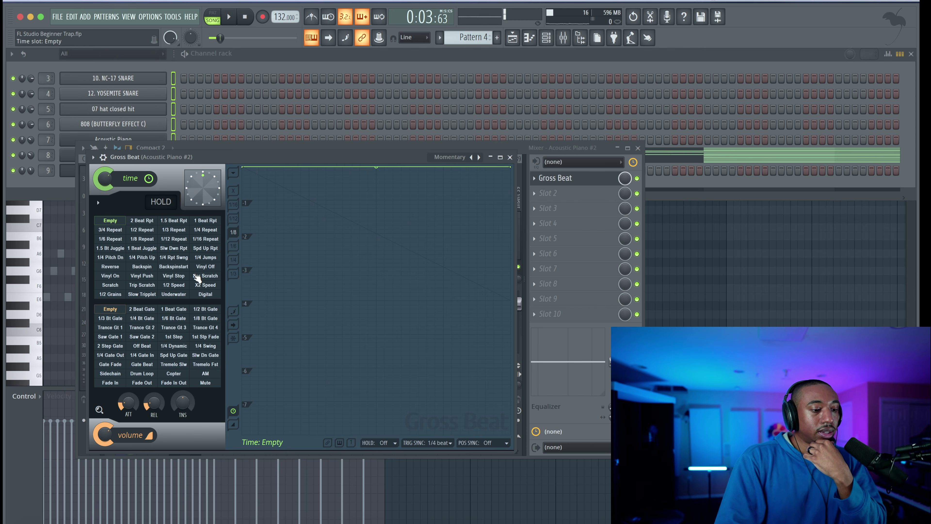
left_click(174, 285)
left_click(510, 157)
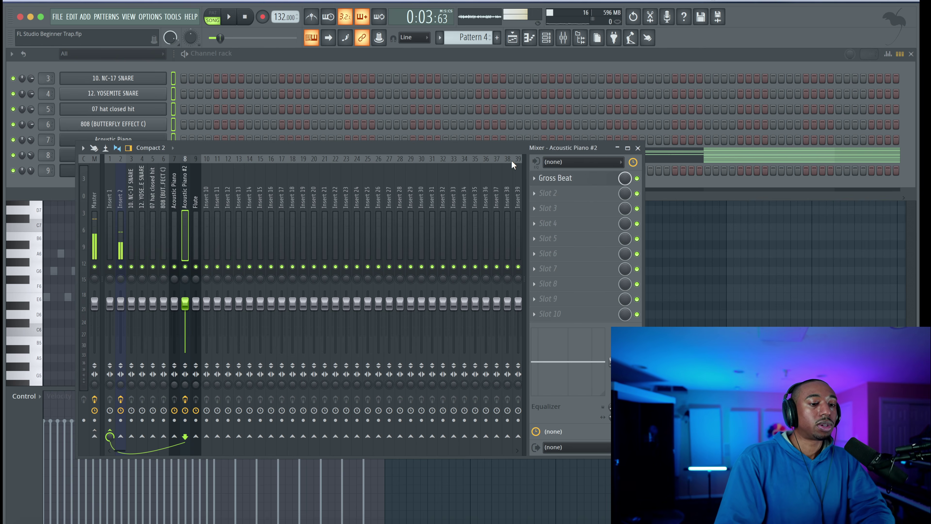
- Set Gross Beat's trigger sync and position sync to 4 beats, and play the song to hear the effect
left_click(583, 180)
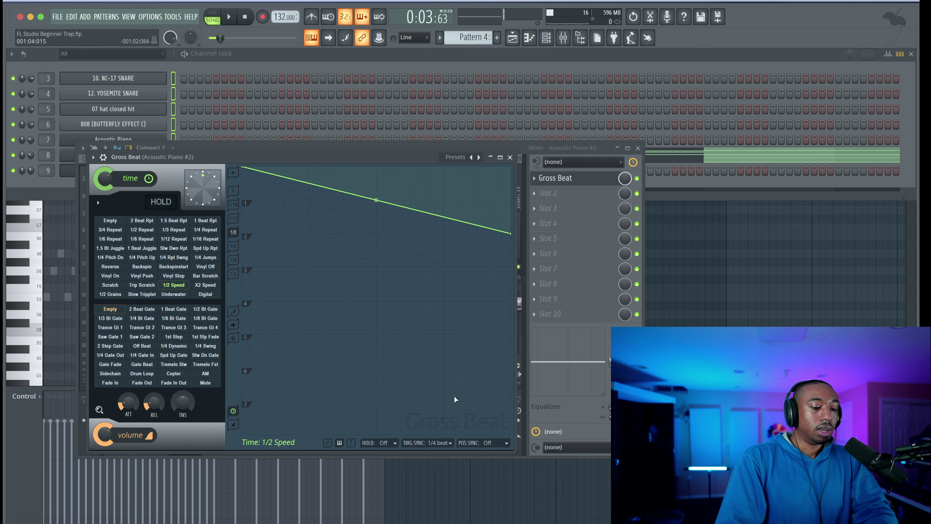
left_click(442, 442)
left_click(427, 506)
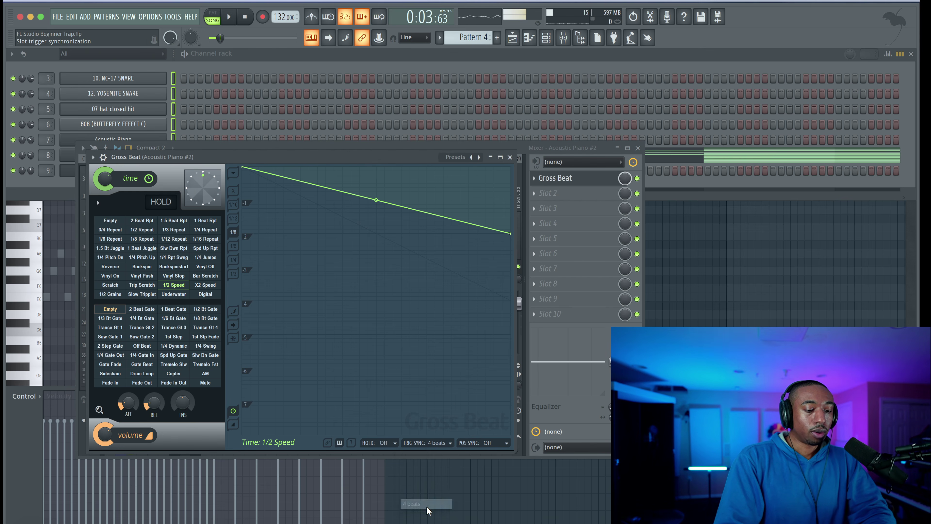
left_click(479, 443)
left_click(476, 498)
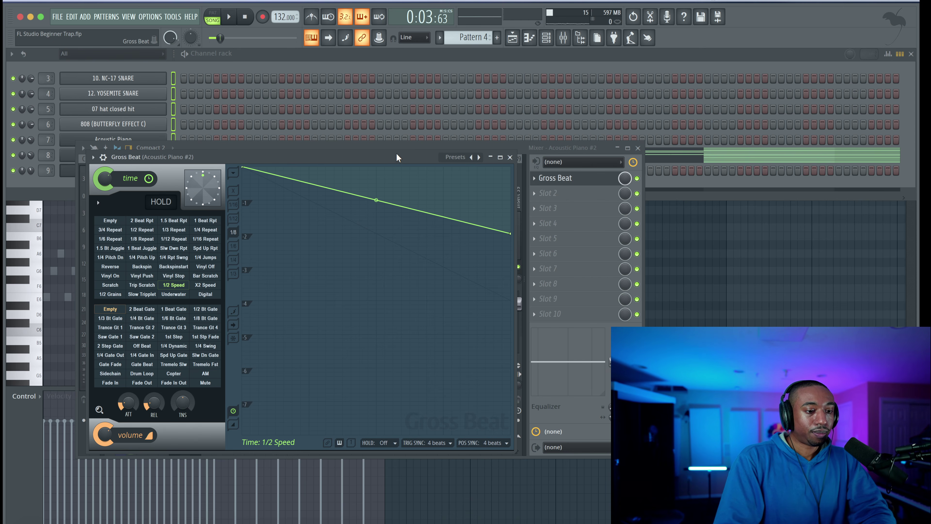
left_click_drag(396, 153, 379, 131)
key("space")
left_click(494, 132)
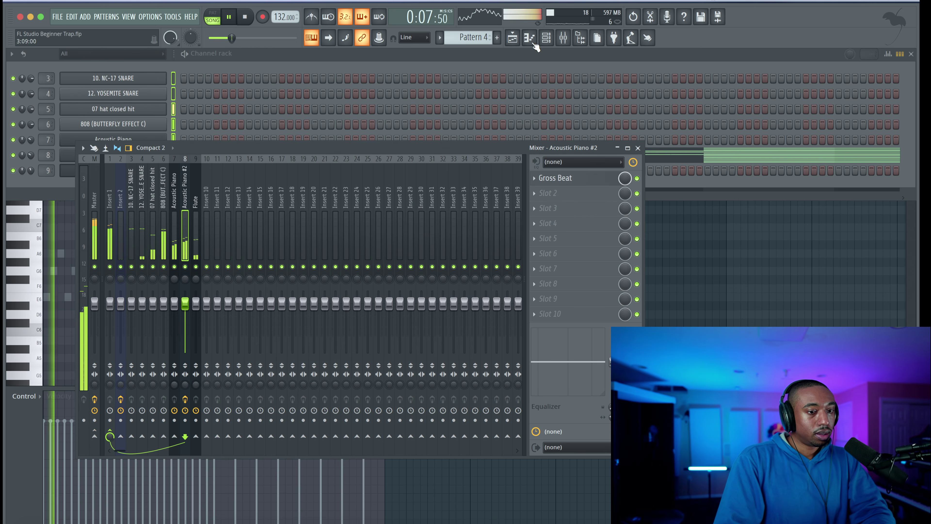
- While the song plays, compare the two piano mixer tracks and lower Acoustic Piano #2's volume to 91% (-2.0 dB)
left_click(512, 37)
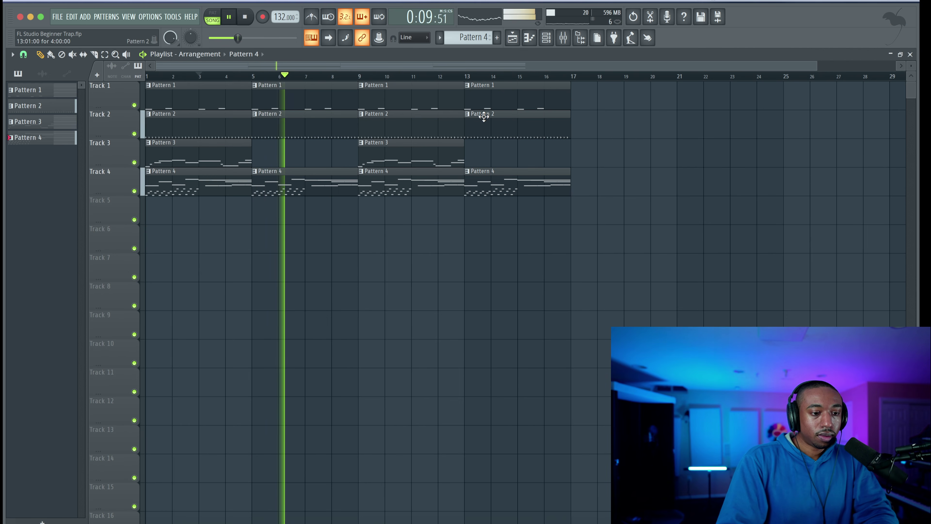
left_click(563, 37)
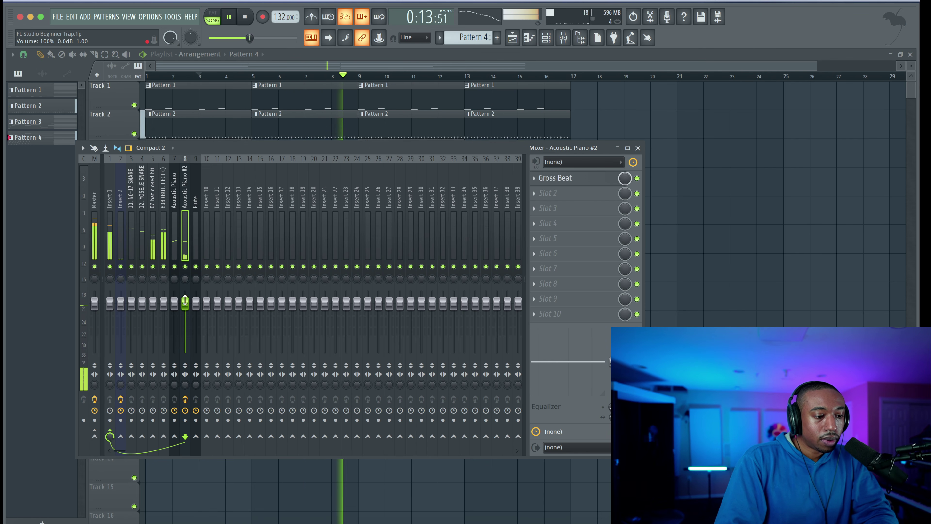
left_click(176, 226)
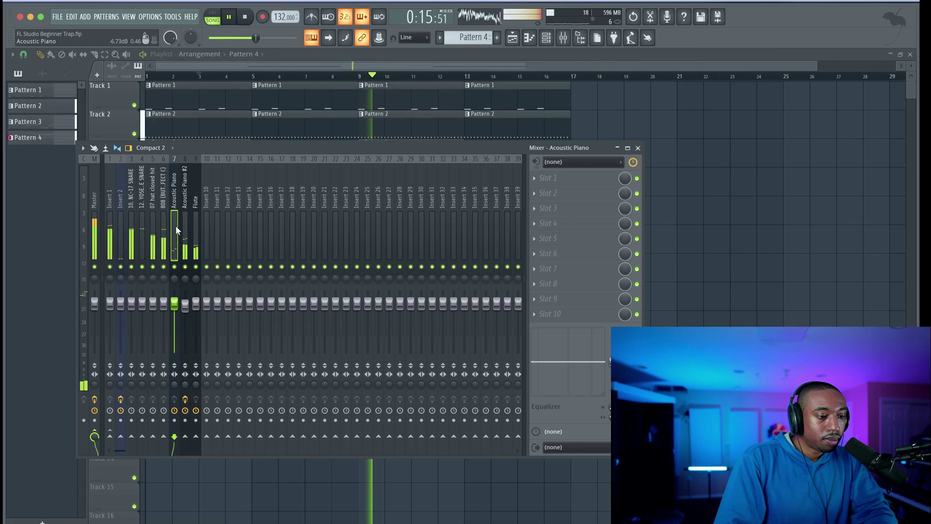
left_click(186, 253)
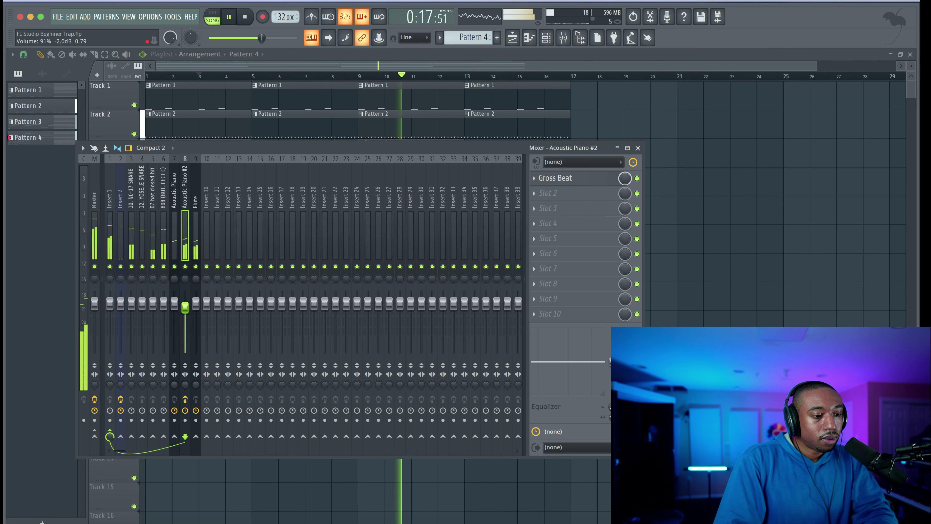
- Lower Acoustic Piano #2's mixer volume further while the song plays, and close the mixer
mouse_move(185, 307)
left_mouse_down()
mouse_move(186, 314)
mouse_move(180, 306)
left_mouse_up()
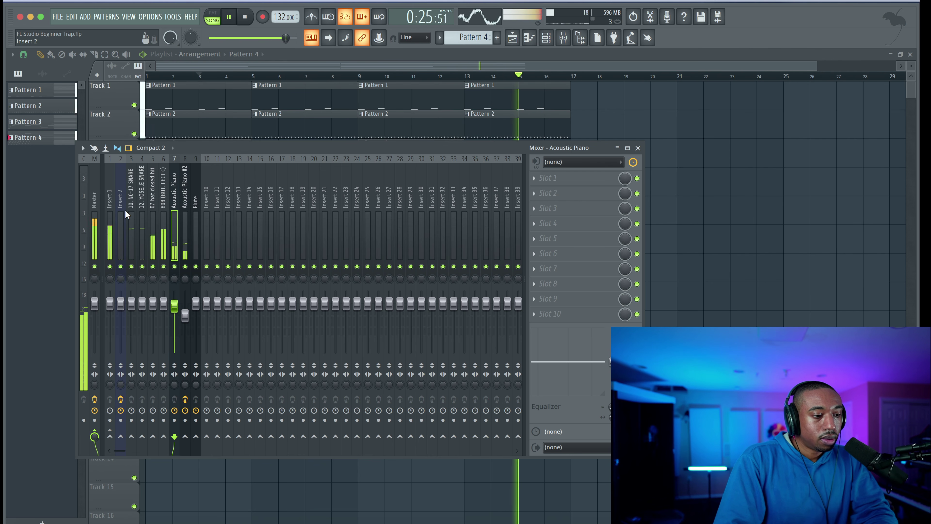
key("F9")
key("space")
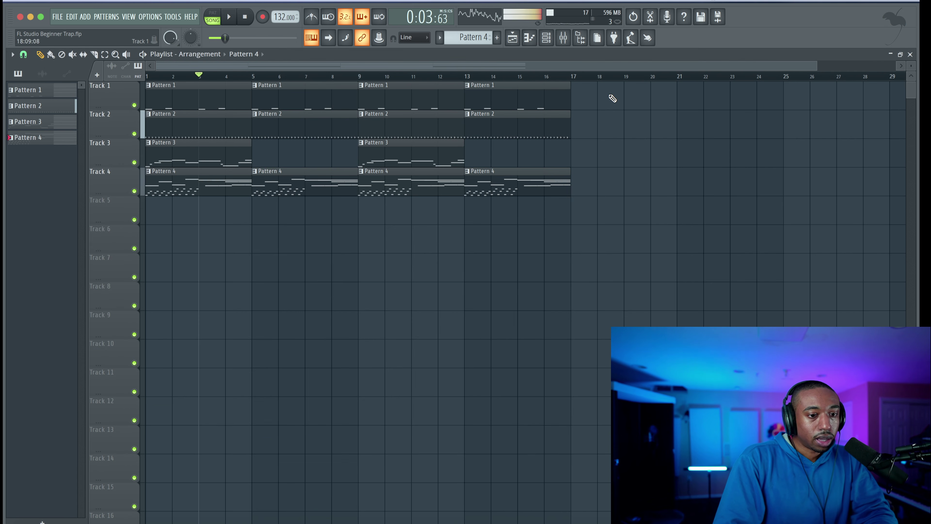
- Open the 808 (BUTTERFLY EFFECT C) channel of Pattern 2 in the piano roll and raise all its notes an octave to C6
double_click(231, 127)
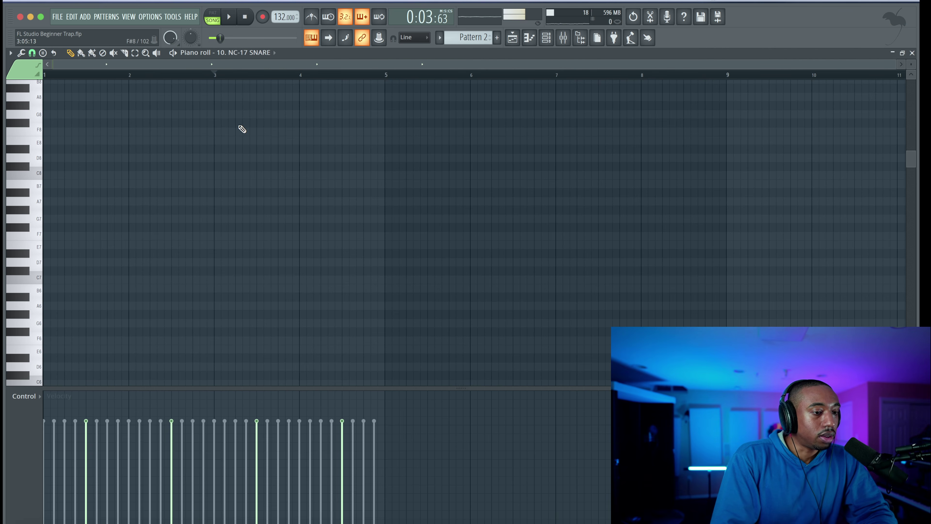
left_click(547, 38)
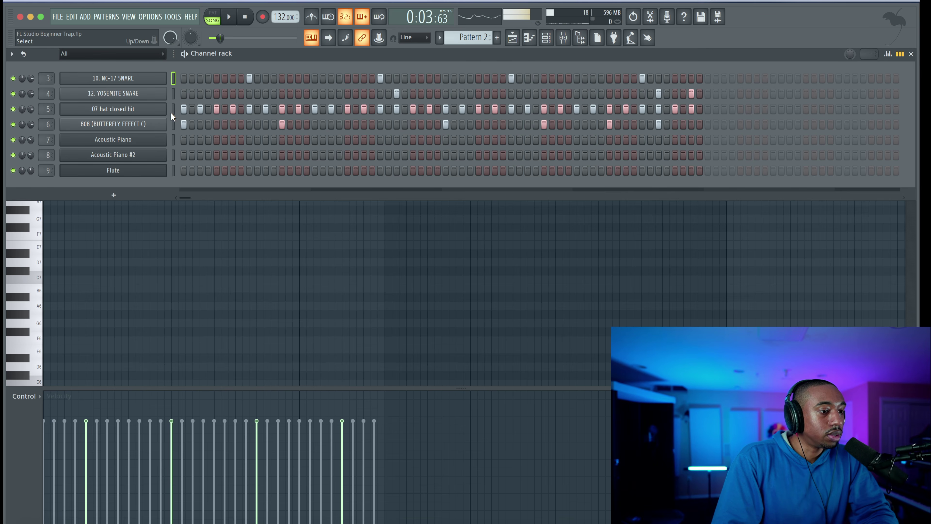
right_click(164, 122)
left_click(176, 123)
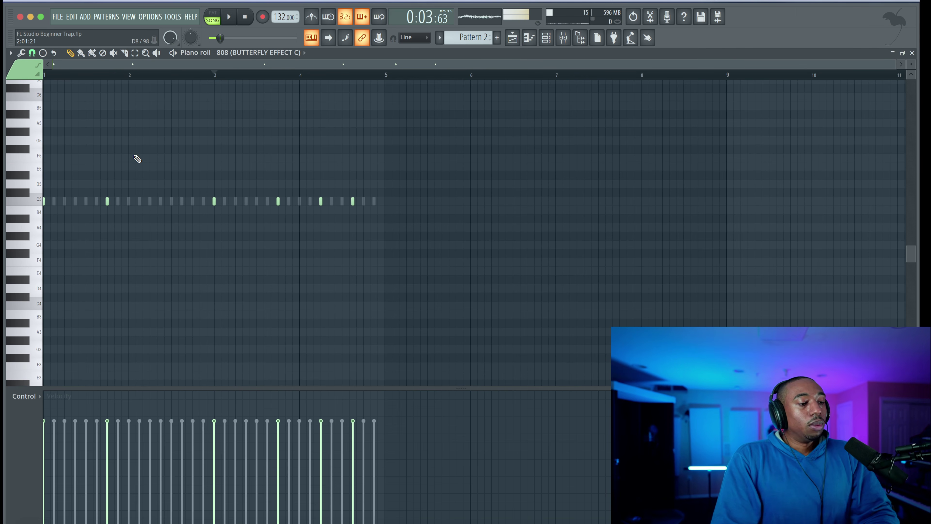
scroll(51, 171, "up", 2)
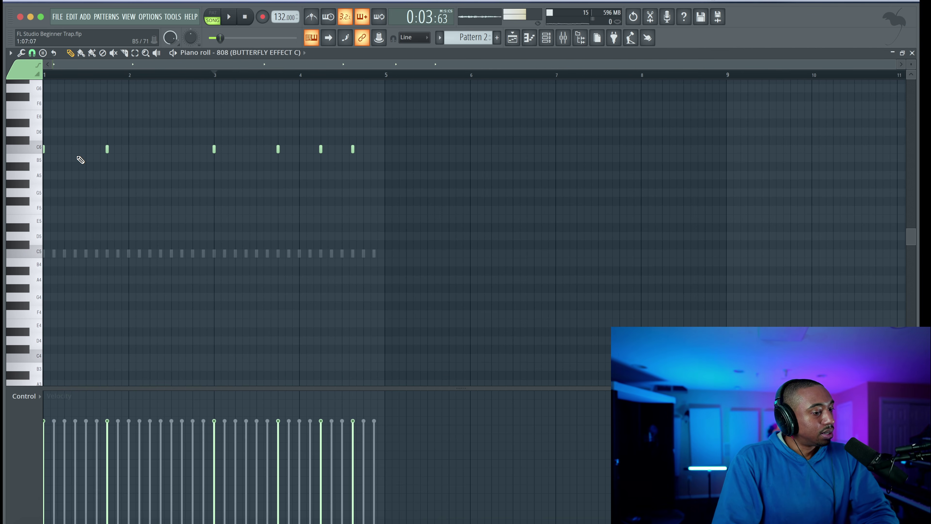
- Transpose all the 808 notes down one semitone to B5 while auditioning them with the song
key("space")
key("space")
key("space")
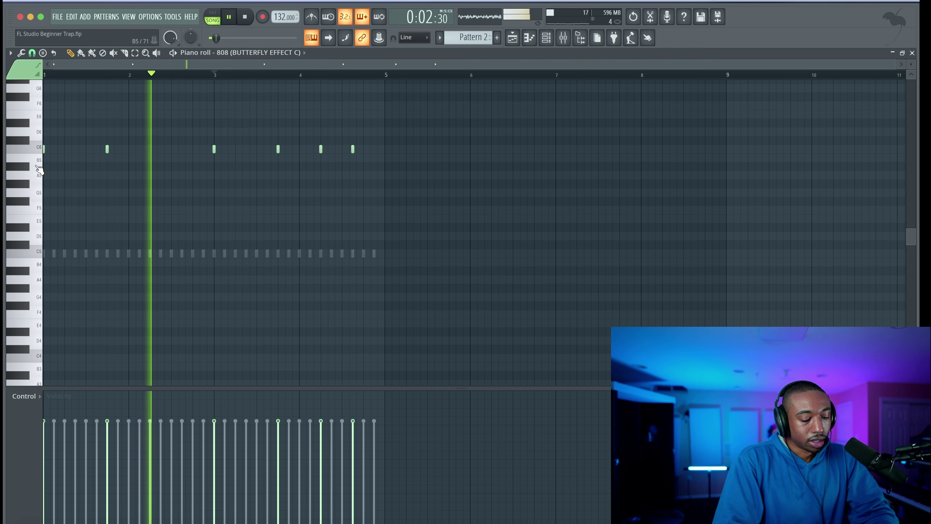
key("shift+Down")
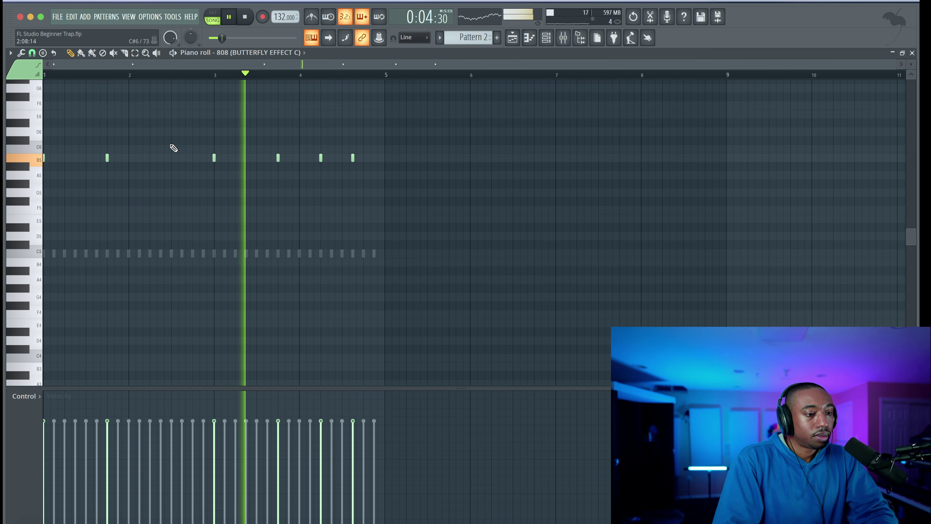
key("space")
key("space")
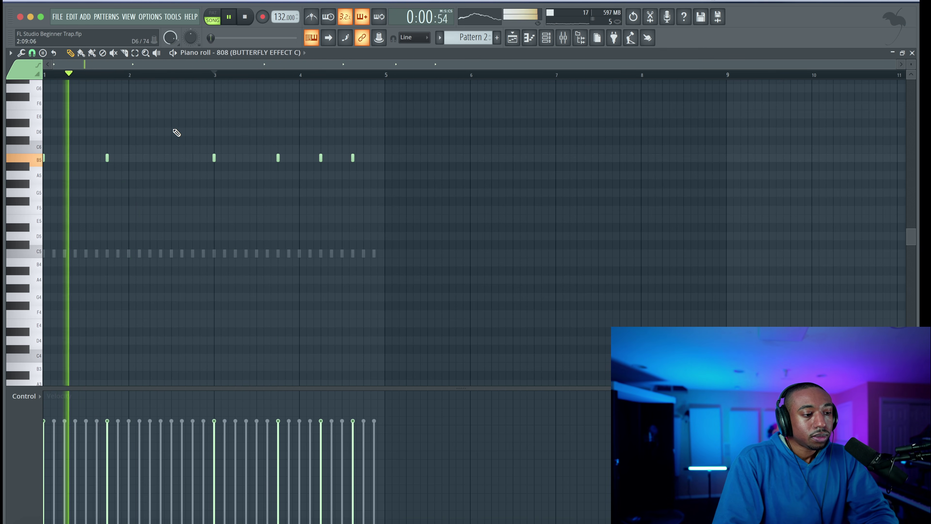
- Raise the last four 808 notes, from bar 3 onward, one semitone to C6 and play the song to check them
mouse_move(212, 148)
left_mouse_down()
mouse_move(384, 181)
mouse_move(205, 143)
left_mouse_up()
key("space")
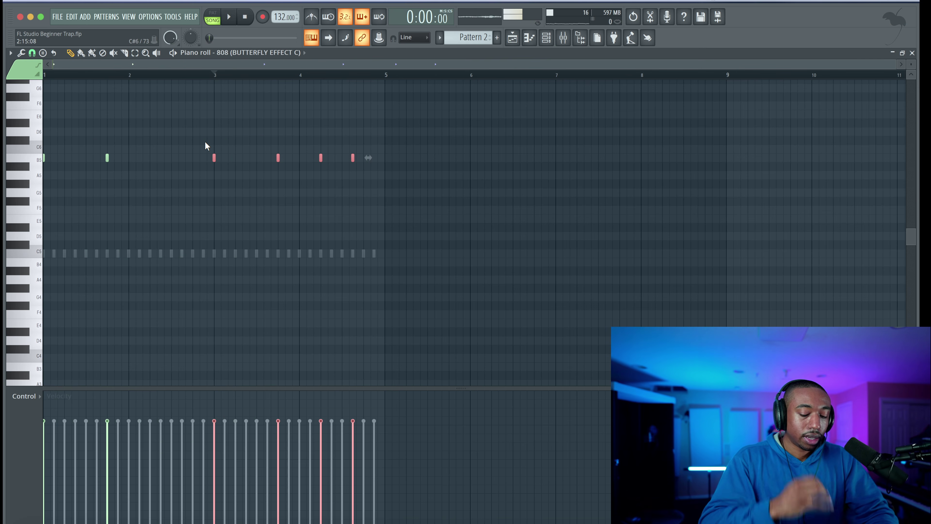
key("shift+Up")
key("space")
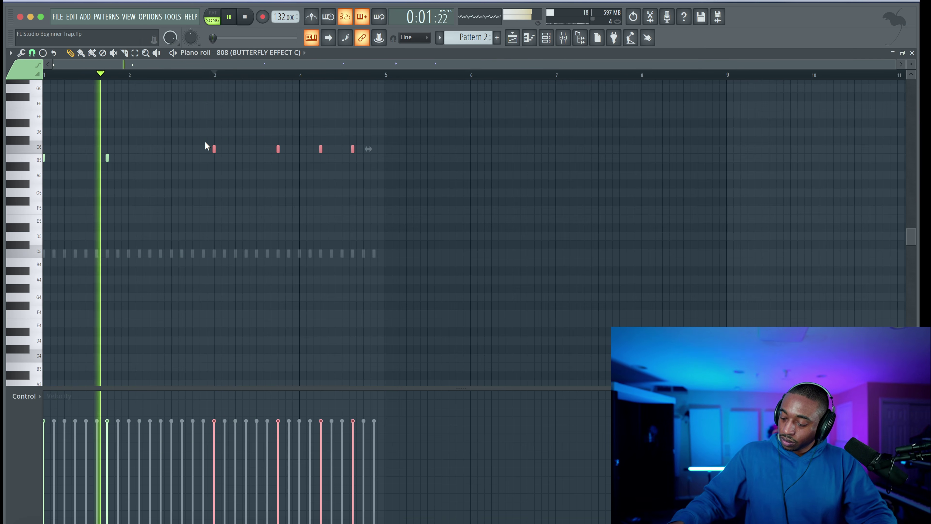
left_click(229, 180)
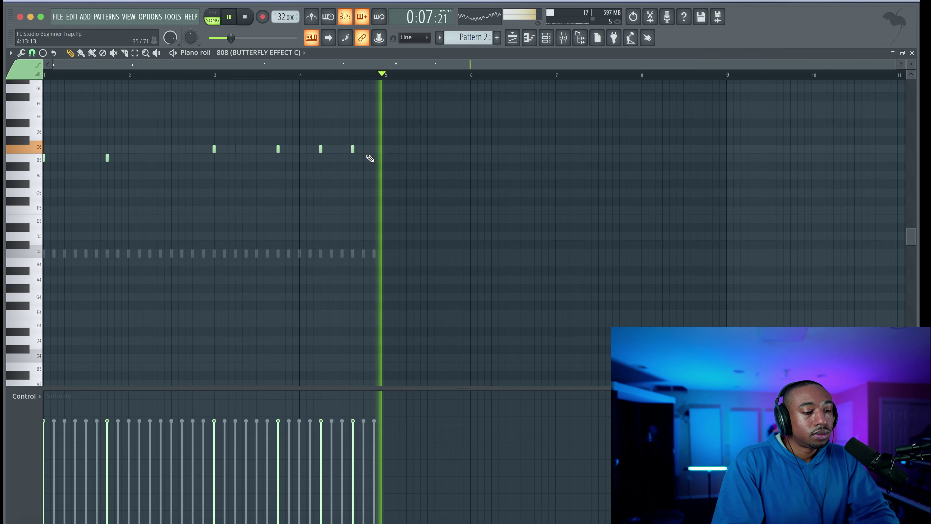
- Transpose all the 808 notes down an octave, listen to the arrangement, and save the project
key("ctrl+Down")
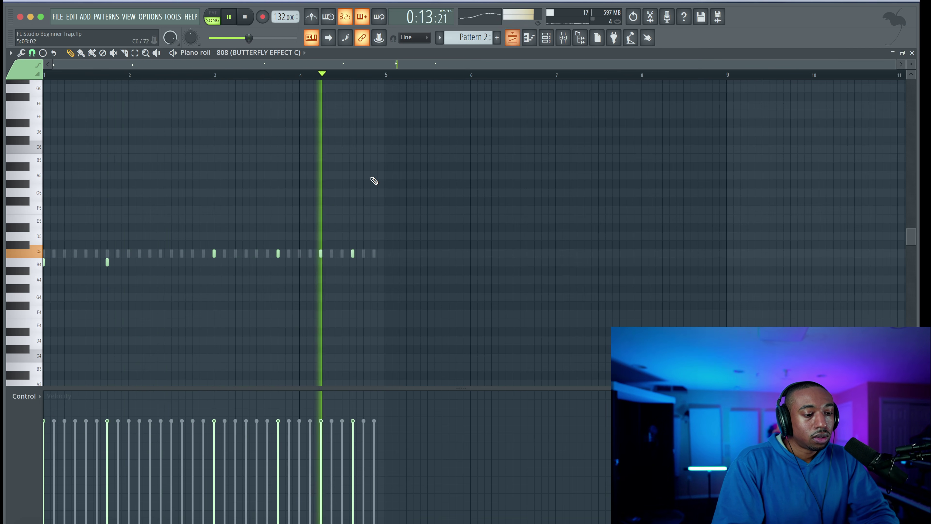
left_click(512, 37)
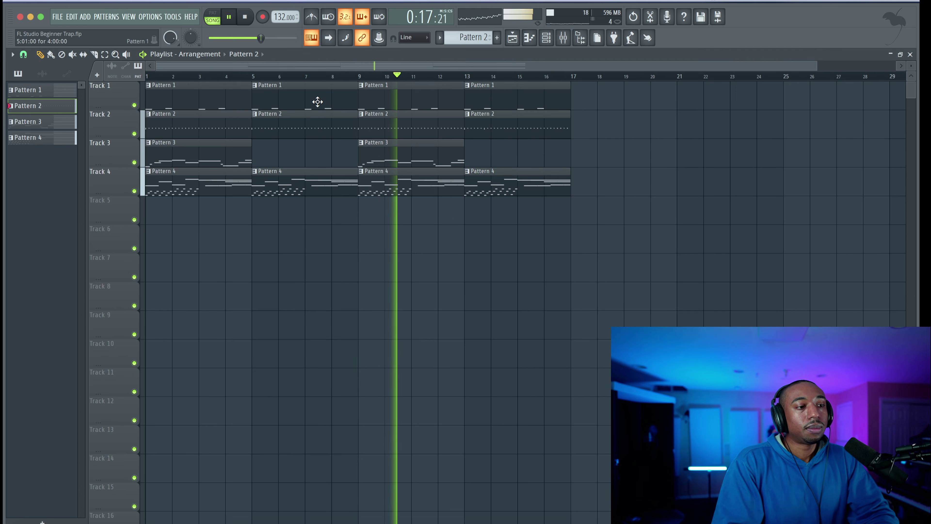
key("F6")
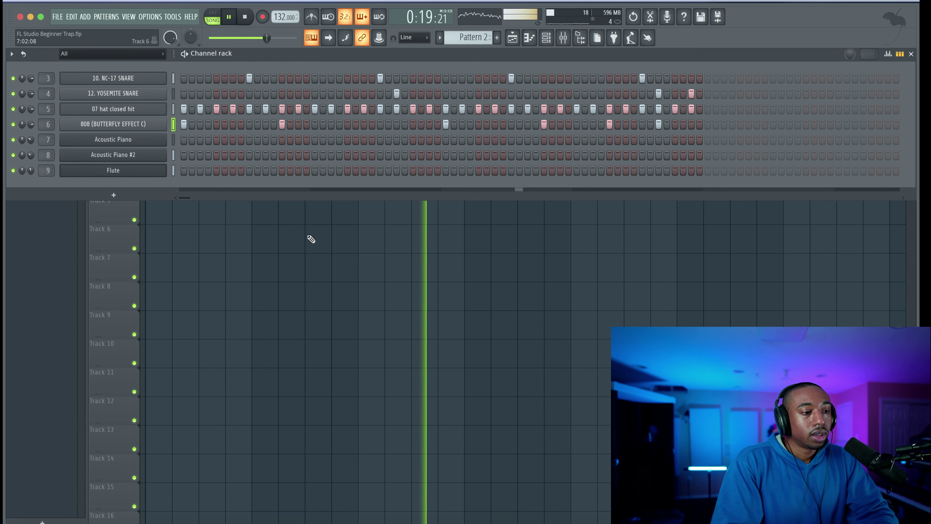
key("space")
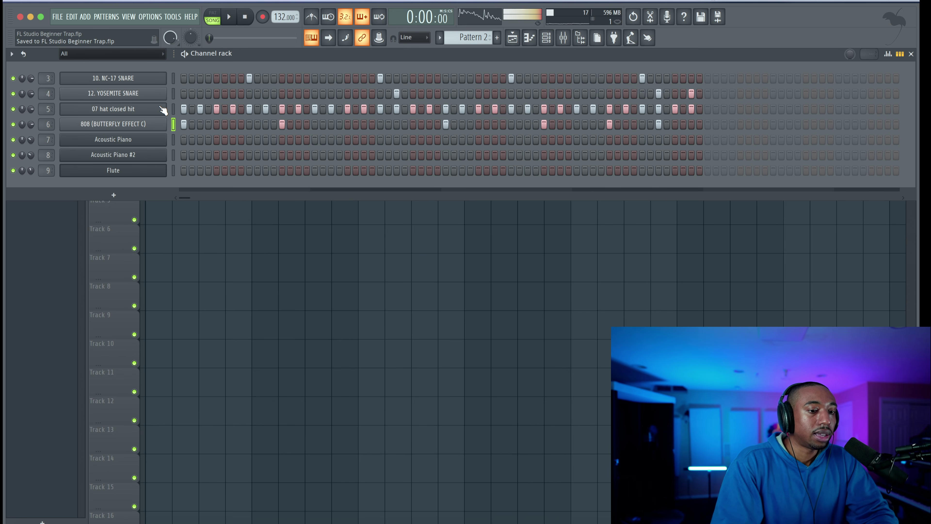
- Open the 07 hat closed hit channel in the piano roll, audition it, and set the snap to a fraction of a beat
right_click(161, 109)
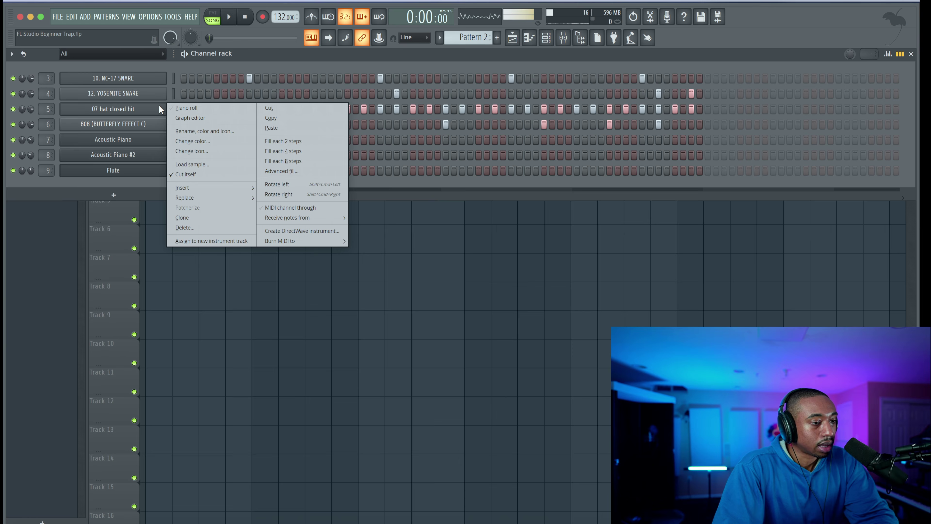
left_click(184, 107)
key("space")
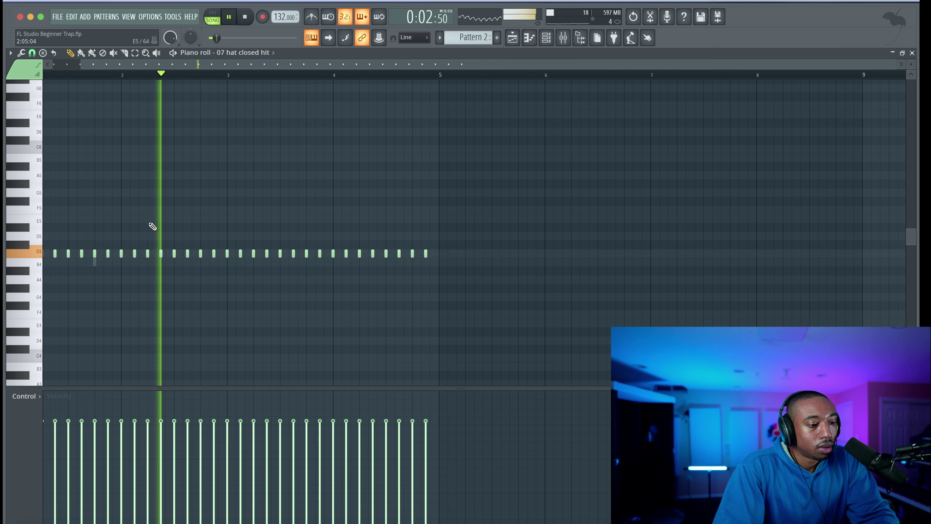
key("space")
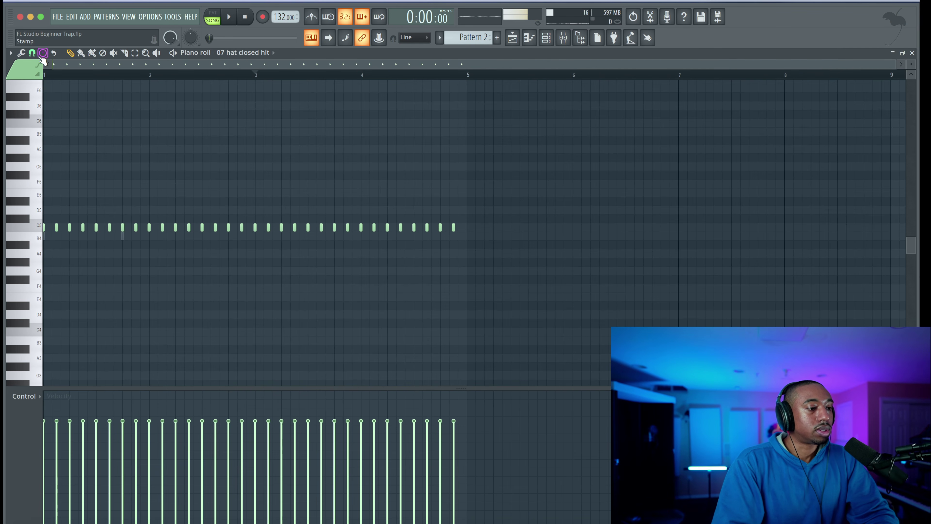
left_click(32, 53)
left_click(44, 187)
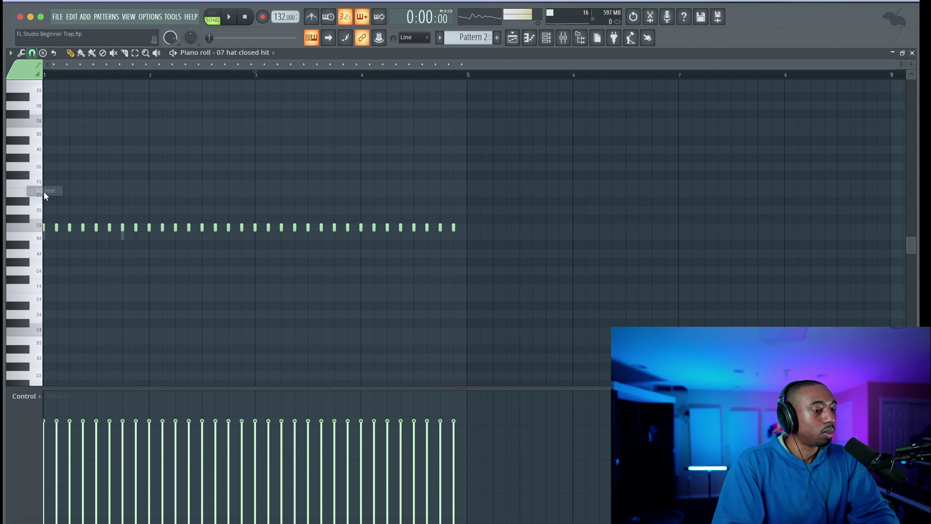
- Lengthen the hi-hat note on the second beat of bar 2 to meet the next hit, and chop it with the Default pattern
key("space")
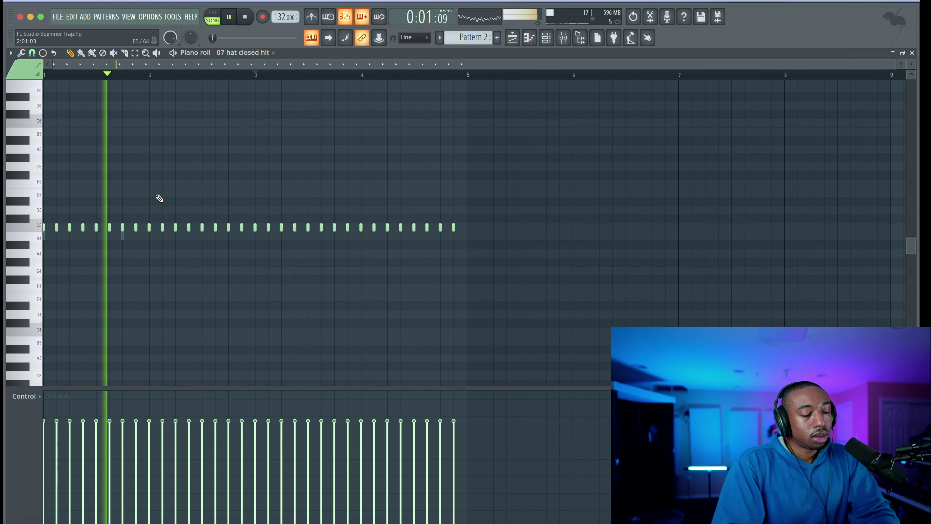
scroll(176, 208, "up", 1)
key("space")
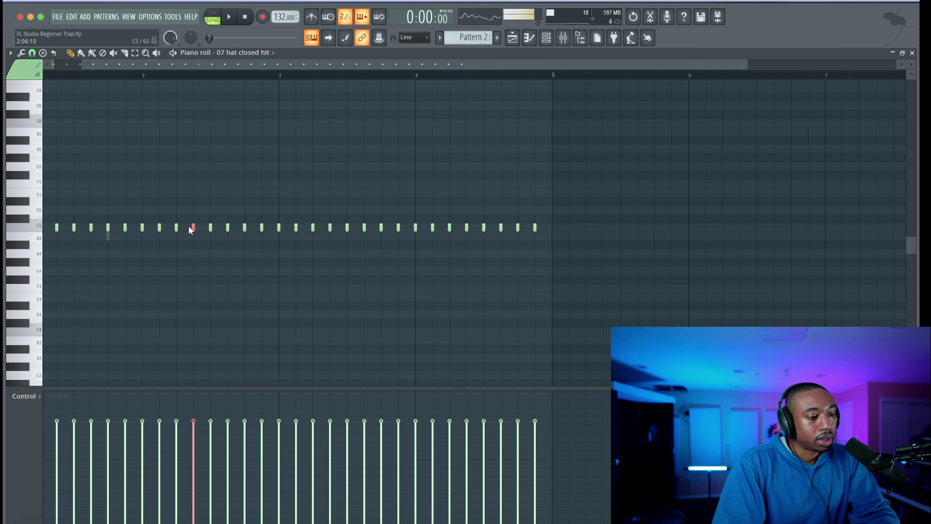
left_click(192, 228)
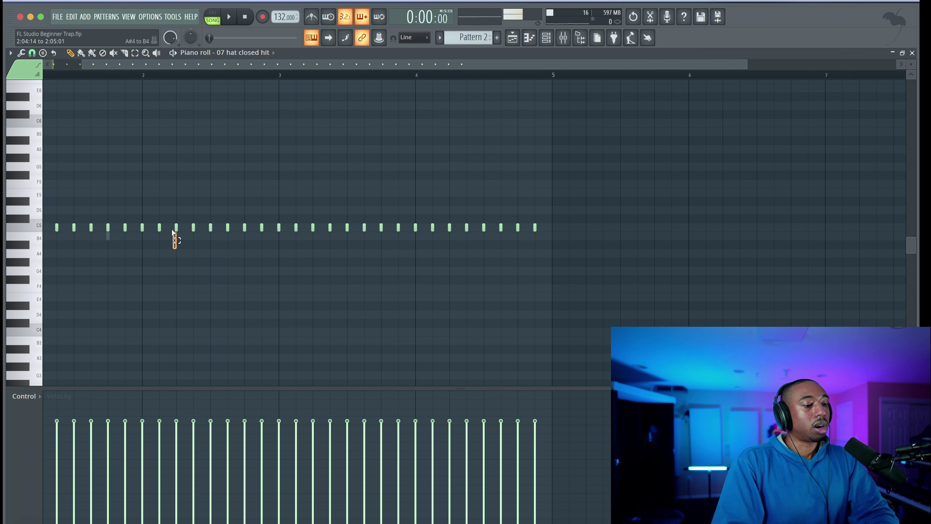
key("space")
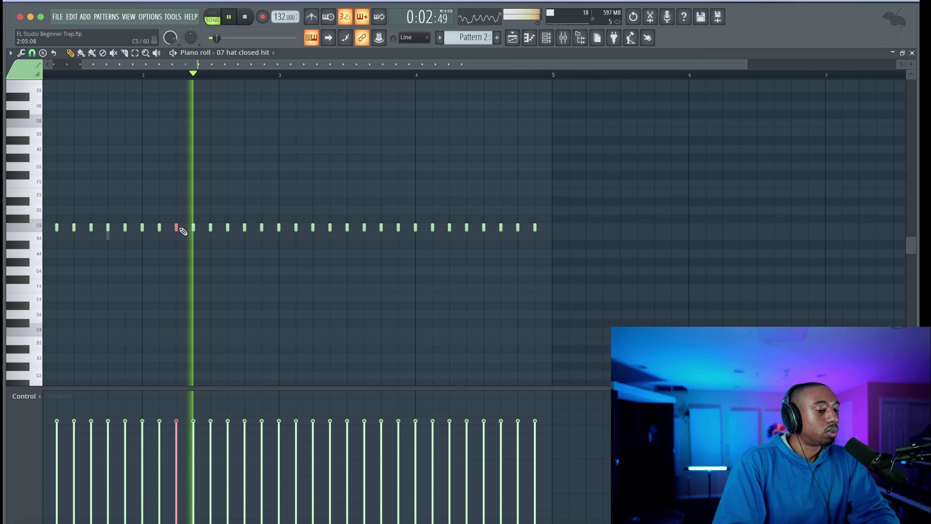
key("space")
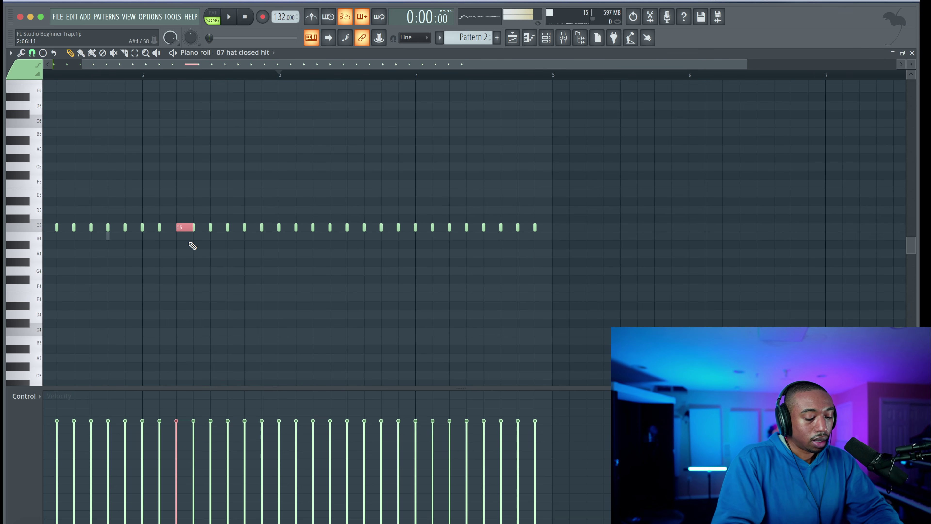
key("ctrl+u")
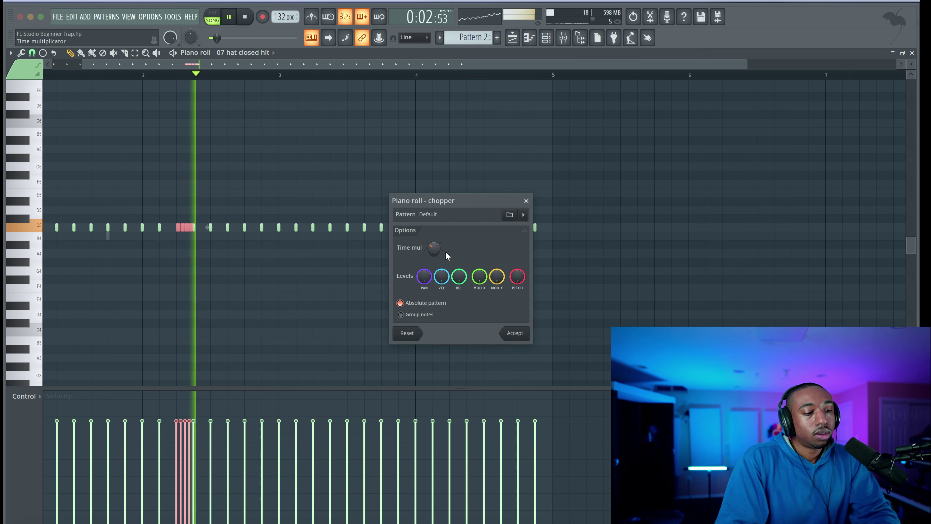
left_click(515, 333)
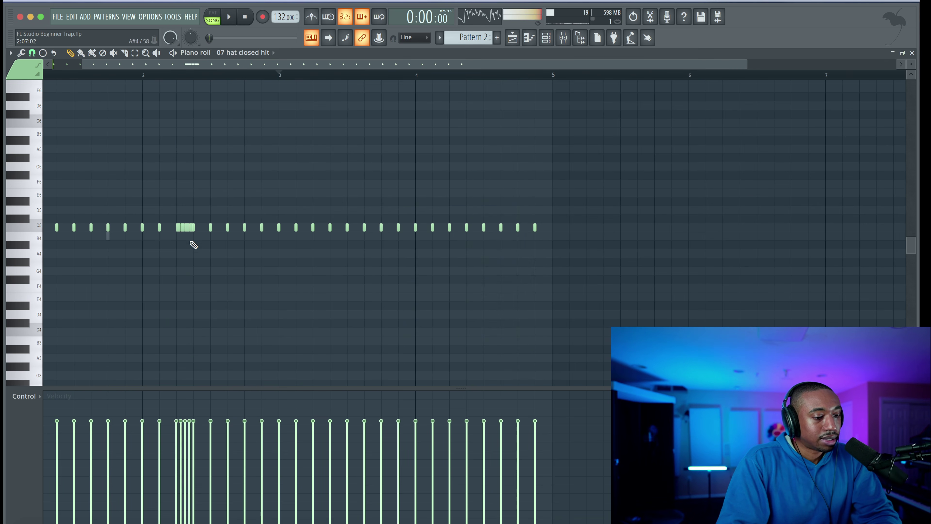
- Extend the hi-hat note right after the roll to two steps, chop it into a matching roll, and play the song to hear it
scroll(194, 245, "up", 2)
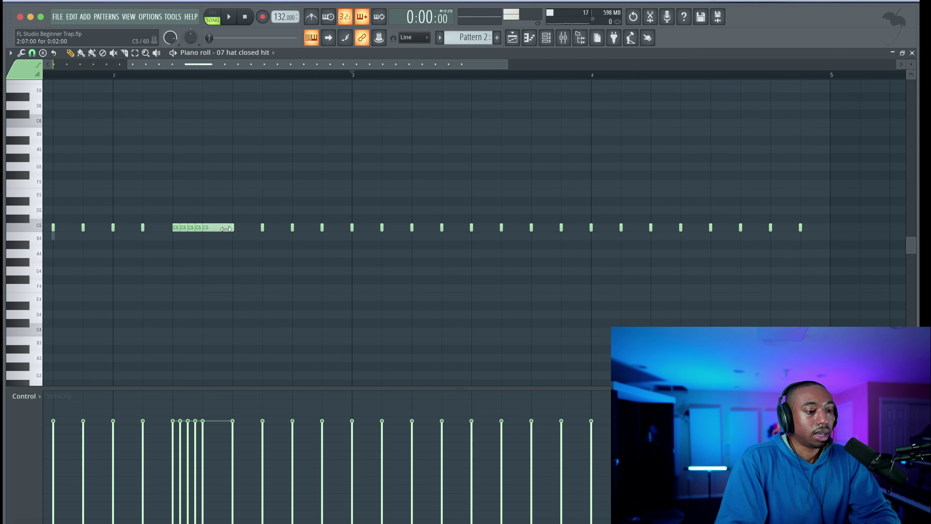
key("alt+u")
key("Return")
key("space")
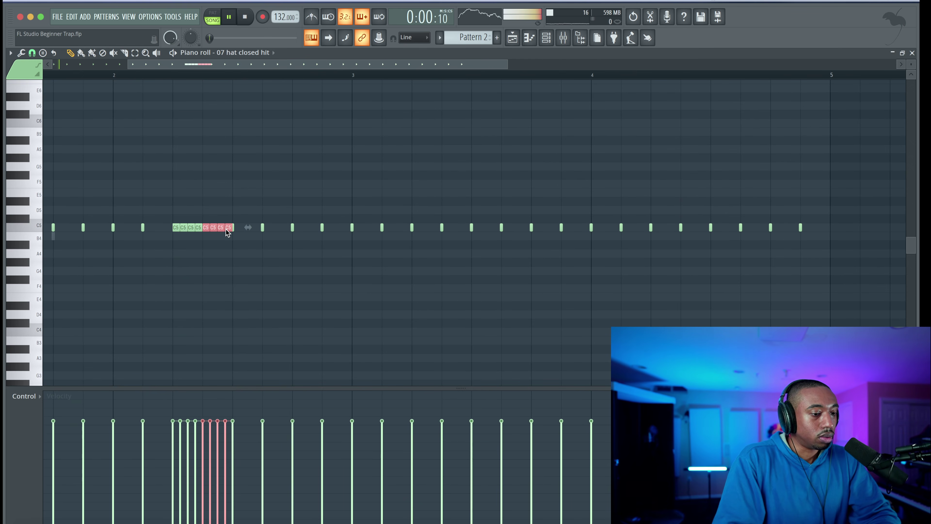
scroll(226, 271, "down", 2)
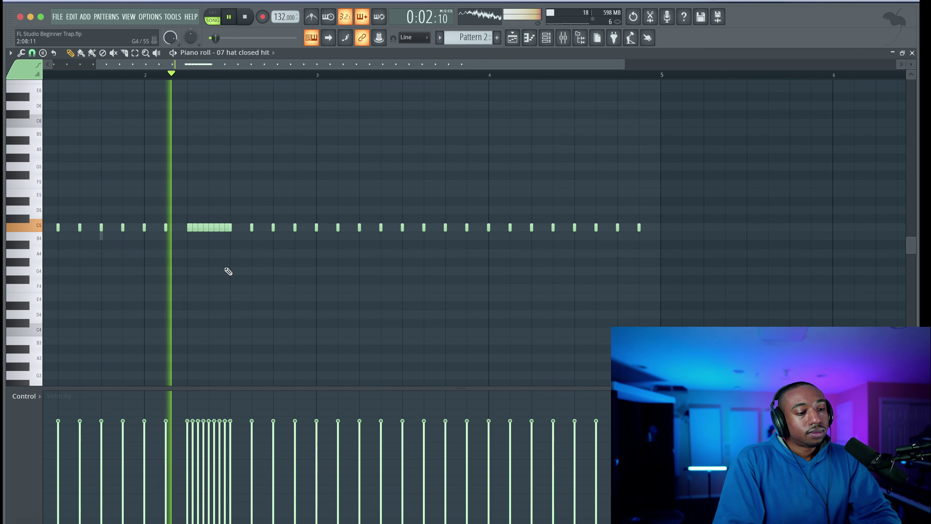
scroll(242, 271, "down", 2)
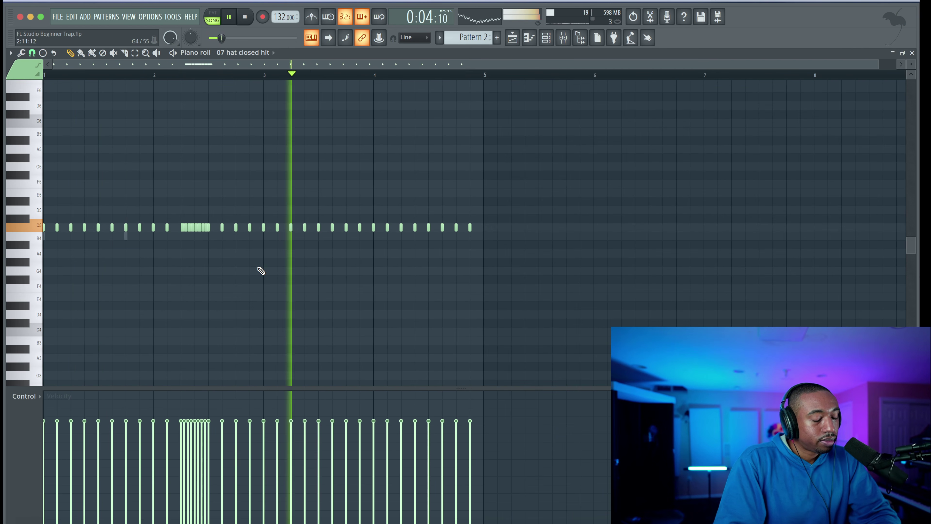
left_click(912, 53)
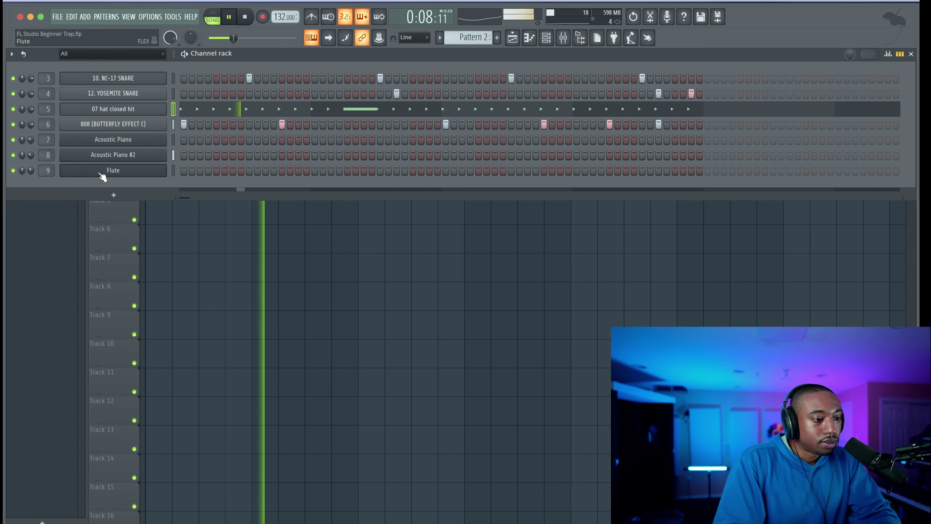
key("F6")
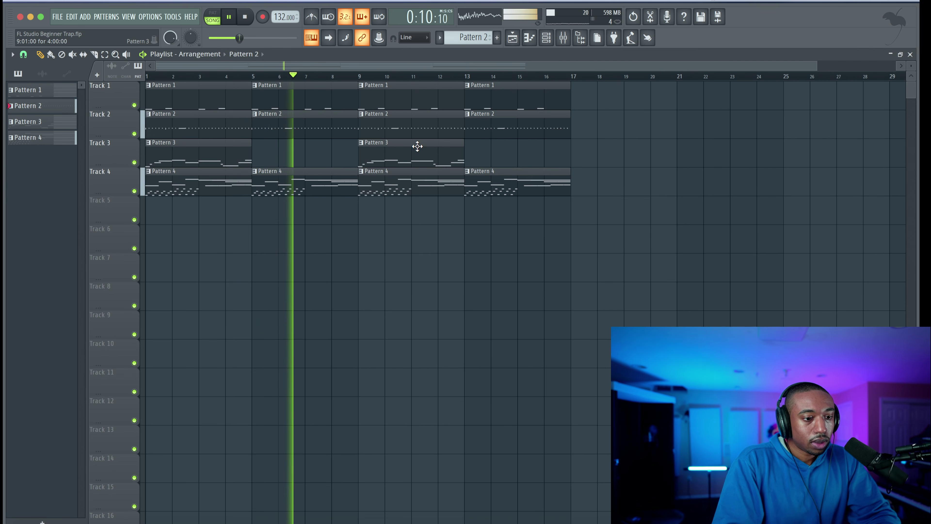
- Open Pattern 3's flute melody, transpose its notes up an octave, and return to the playlist
double_click(415, 154)
scroll(402, 151, "up", 5)
scroll(401, 152, "left", 5)
key("super+Up")
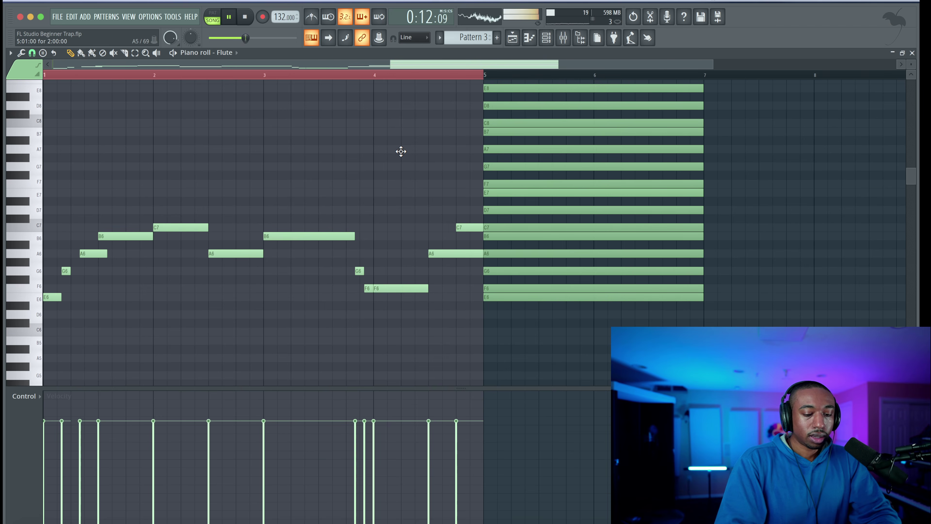
left_click(913, 53)
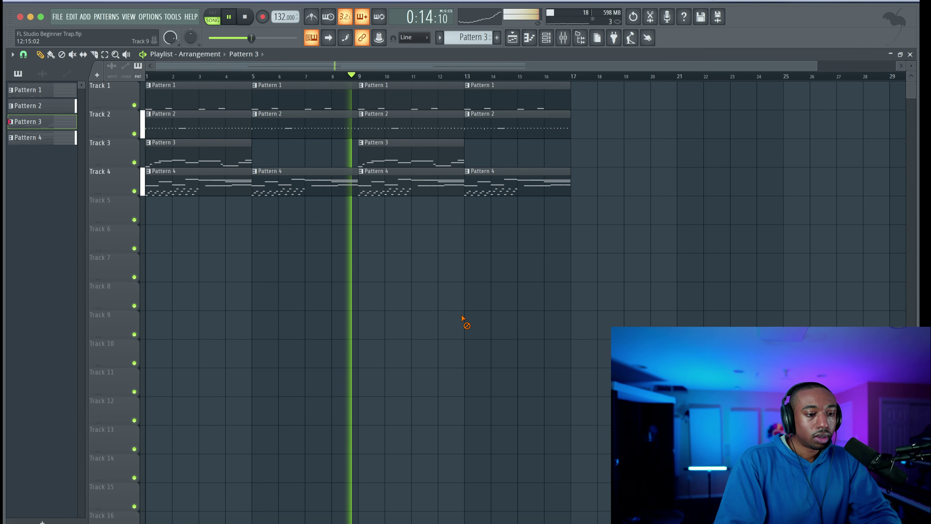
- Open the Flute channel's plugin, inspect its detailed polyphony and arpeggiator settings, and close it
left_click(547, 39)
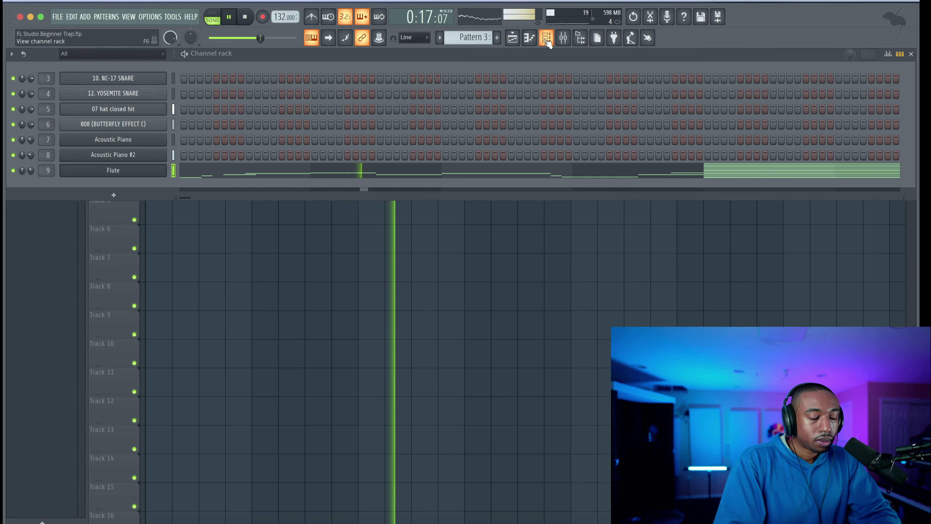
left_click(143, 172)
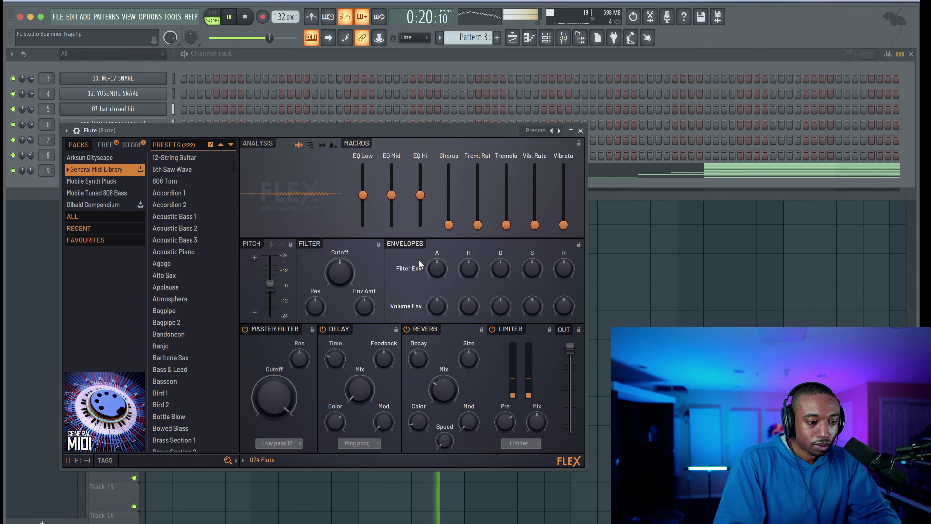
left_click(80, 131)
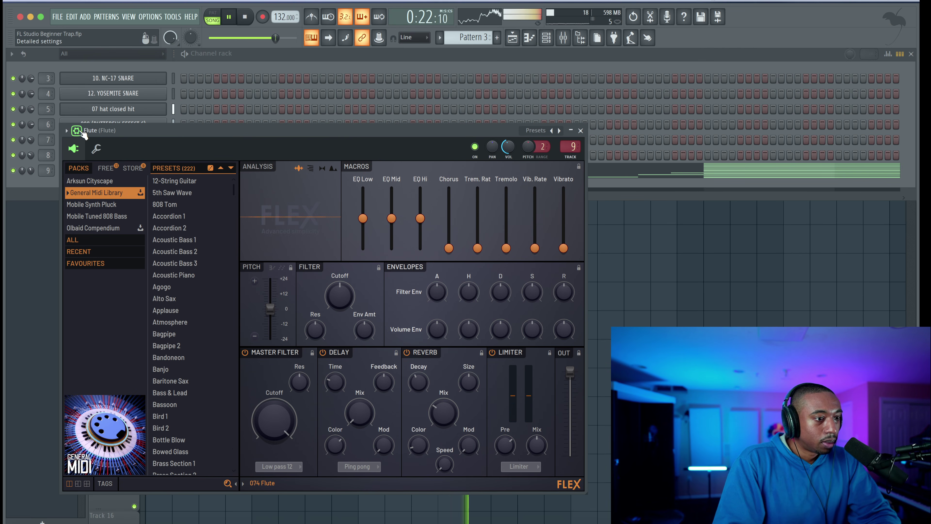
left_click(97, 149)
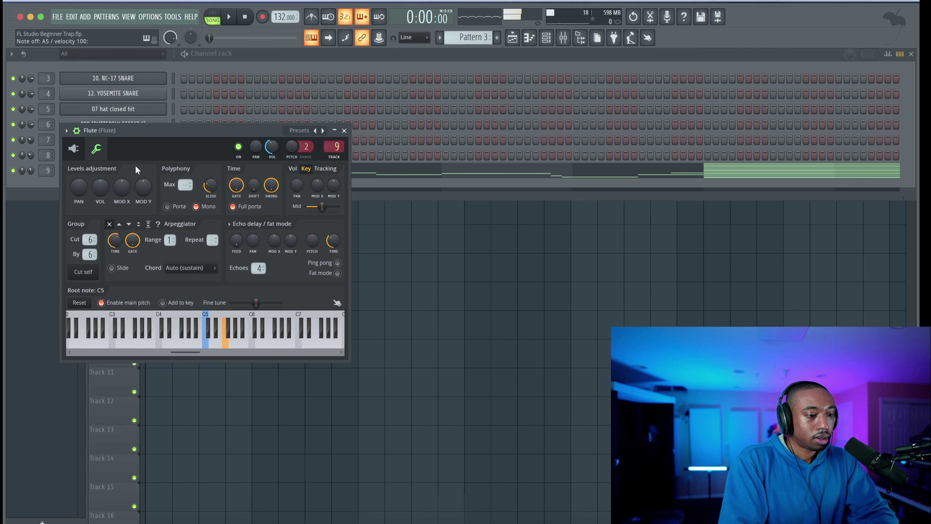
left_click(344, 130)
- Review the flute melody in the piano roll during playback and return to the playlist
left_click(276, 175)
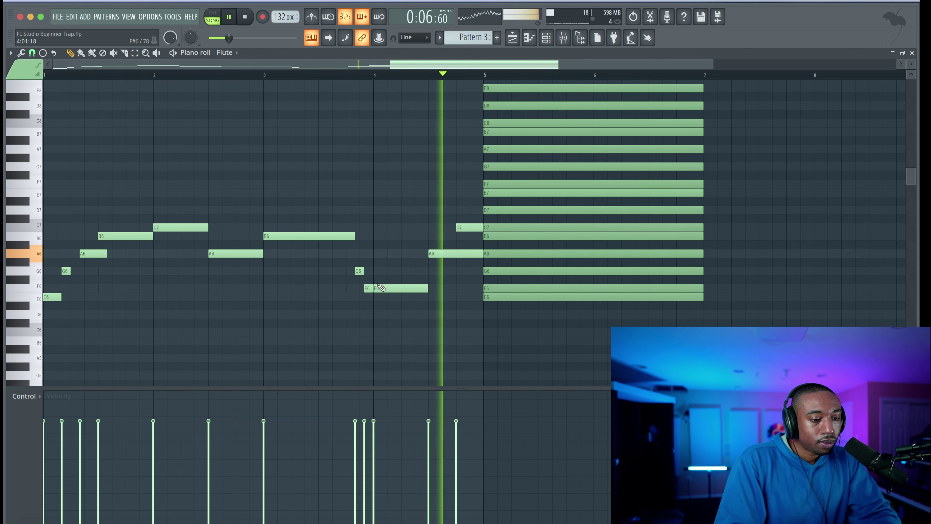
left_click(912, 53)
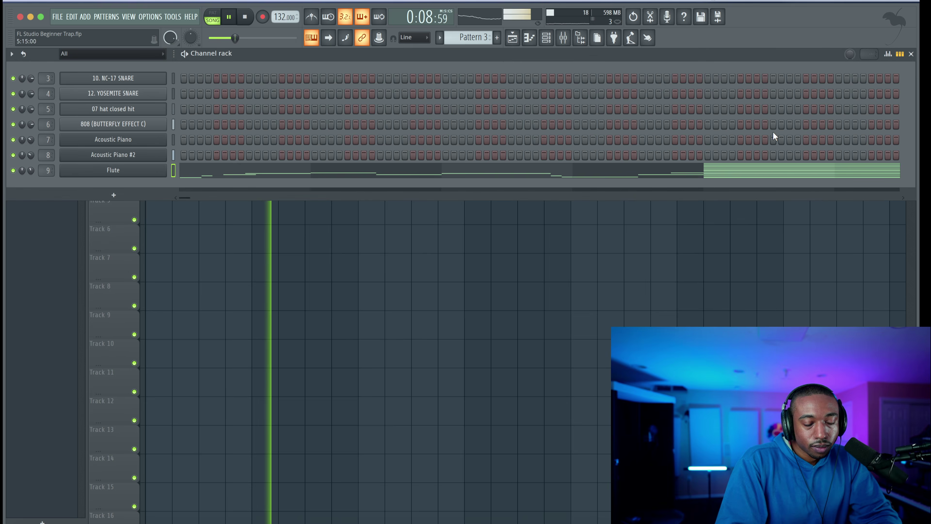
key("F6")
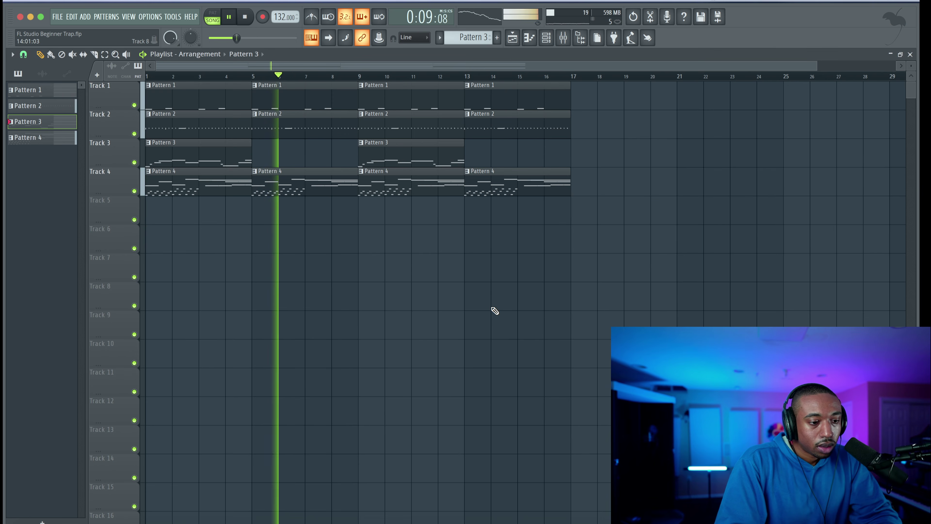
left_click(547, 38)
key("F6")
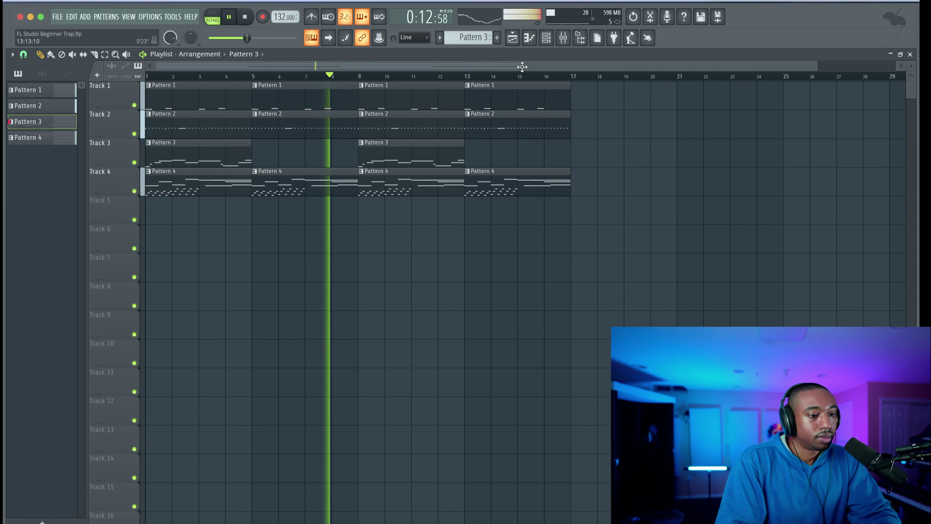
- In the mixer, mute Insert 2 and lower the NC-17 Snare through Flute tracks together, bringing the hi-hat to about -5.1 dB
key("F9")
left_click(185, 220)
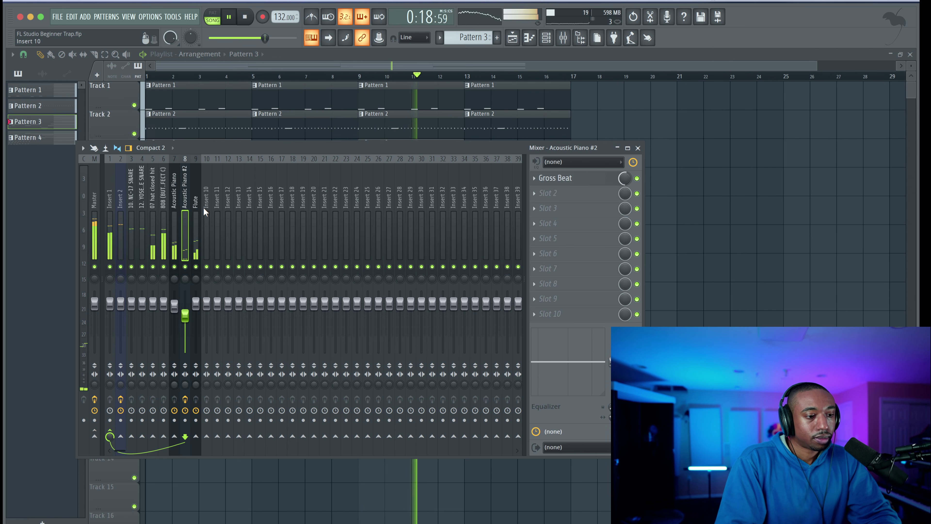
left_click_drag(195, 208, 124, 212)
key("space")
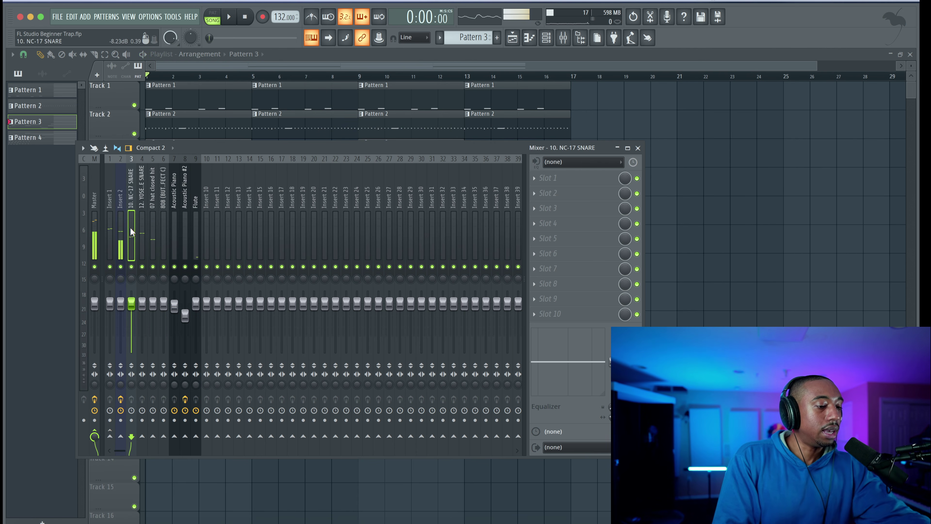
mouse_move(130, 227)
left_mouse_down()
mouse_move(209, 227)
mouse_move(133, 216)
left_mouse_up()
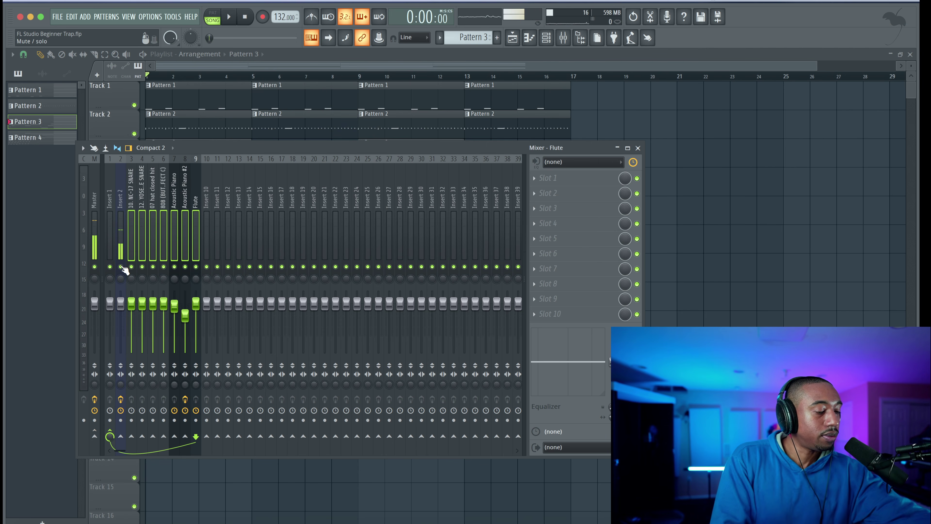
left_click(121, 267)
left_click_drag(152, 303, 153, 313)
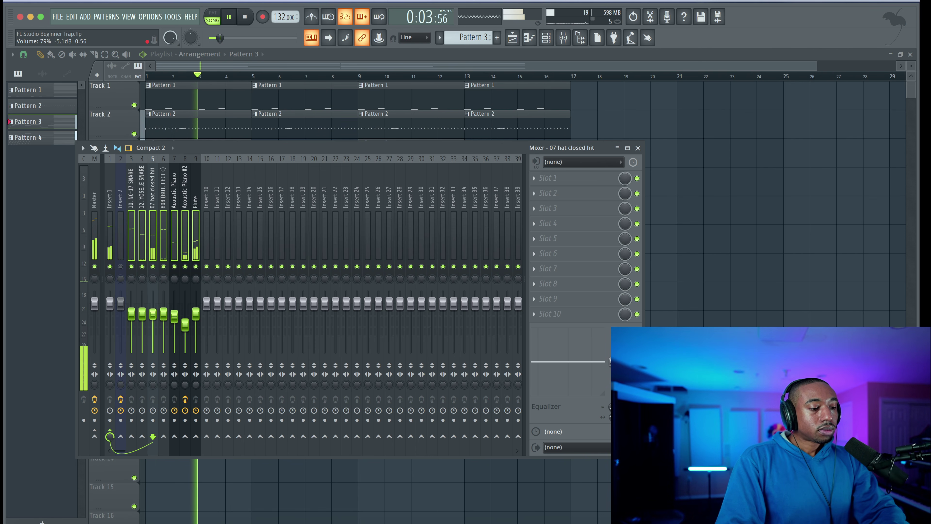
- Balance the mix by raising the 808, NC-17 snare and flute slightly and lowering the hi-hat and Acoustic Piano #2
left_click(162, 239)
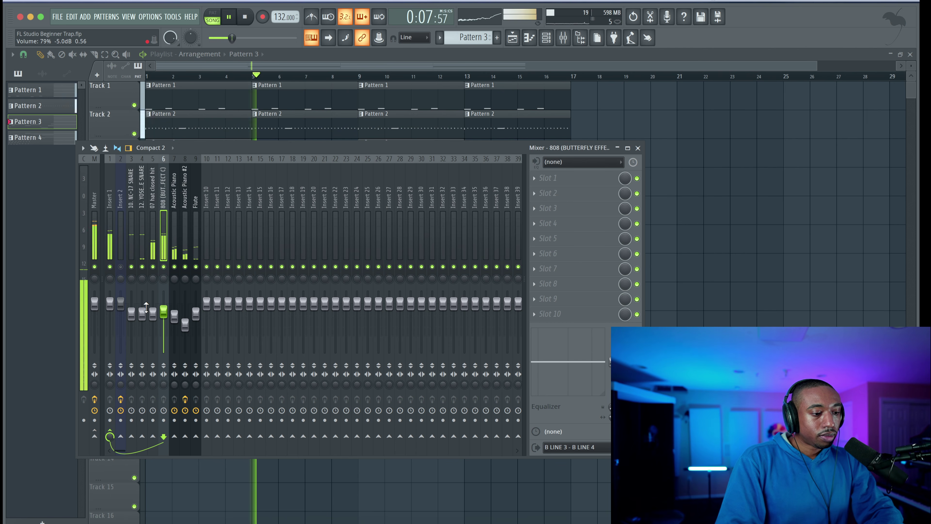
left_click_drag(133, 315, 153, 323)
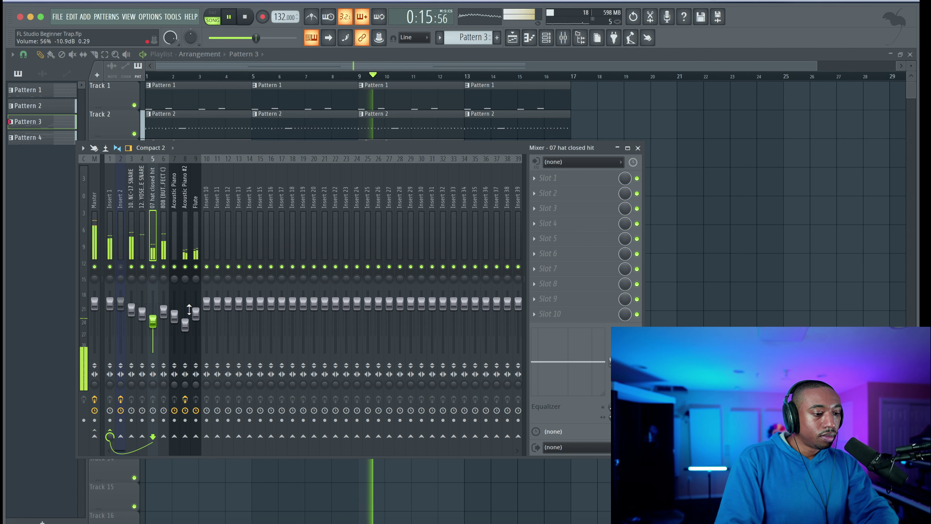
left_click_drag(196, 313, 185, 330)
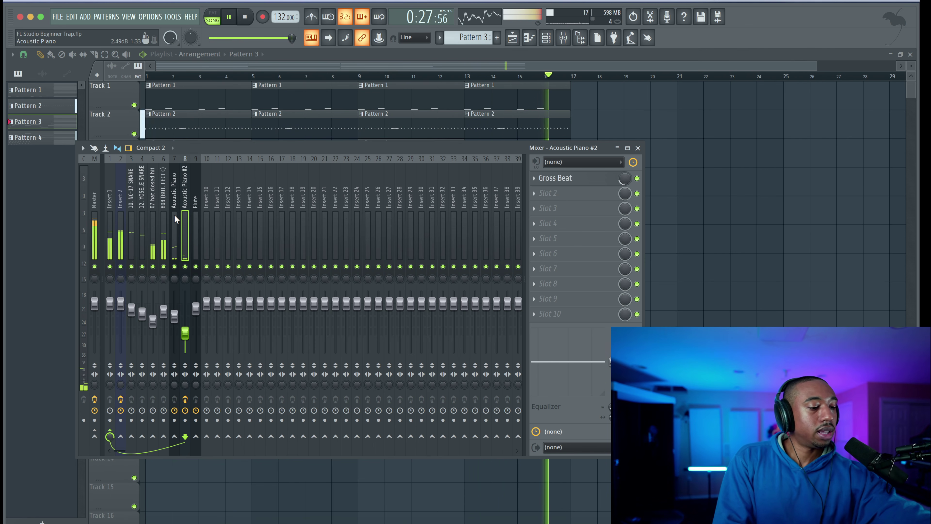
key("F9")
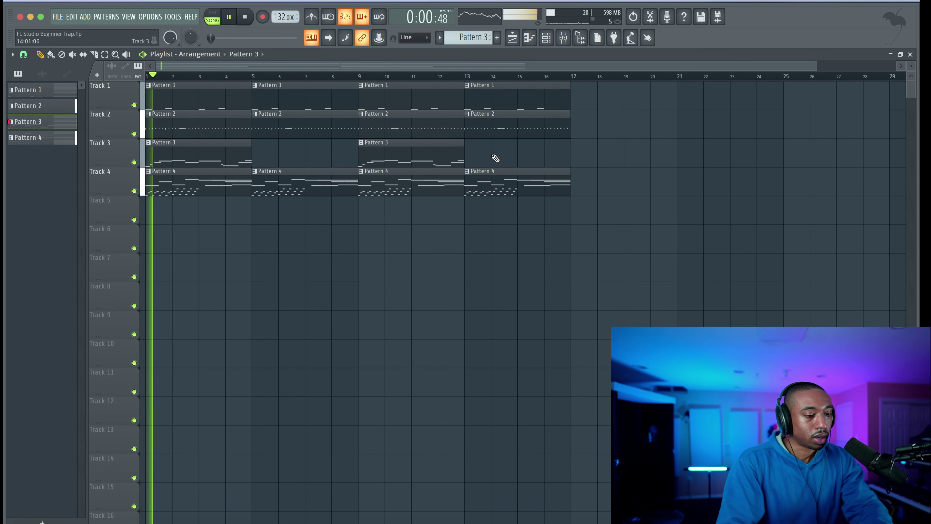
- Select Pattern 2 from its clip in the playlist and open its 808 channel in the piano roll
left_click(551, 43)
left_click(299, 219)
key("space")
key("space")
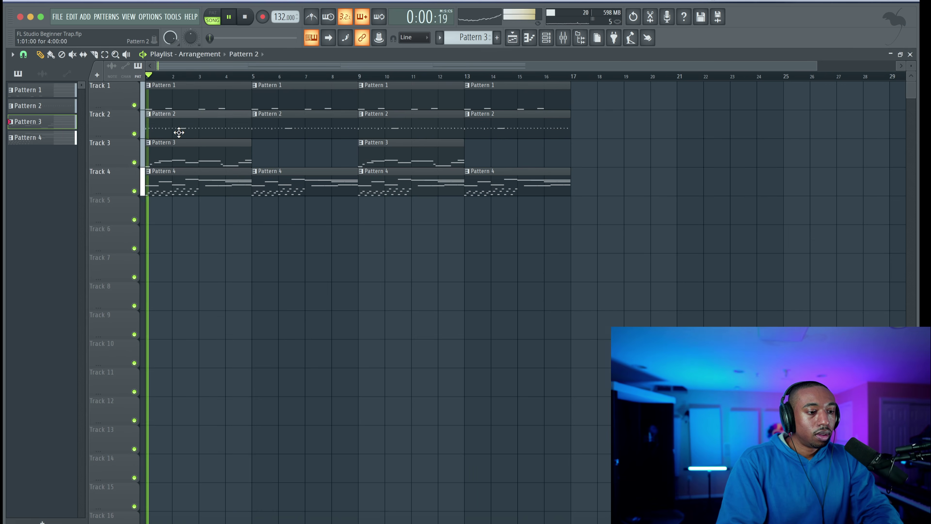
double_click(179, 133)
key("F6")
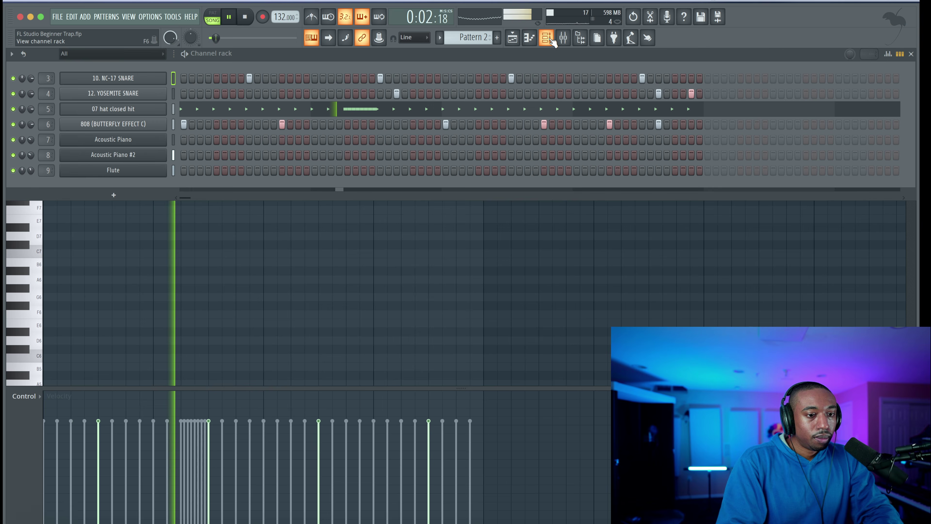
key("space")
right_click(162, 123)
left_click(186, 122)
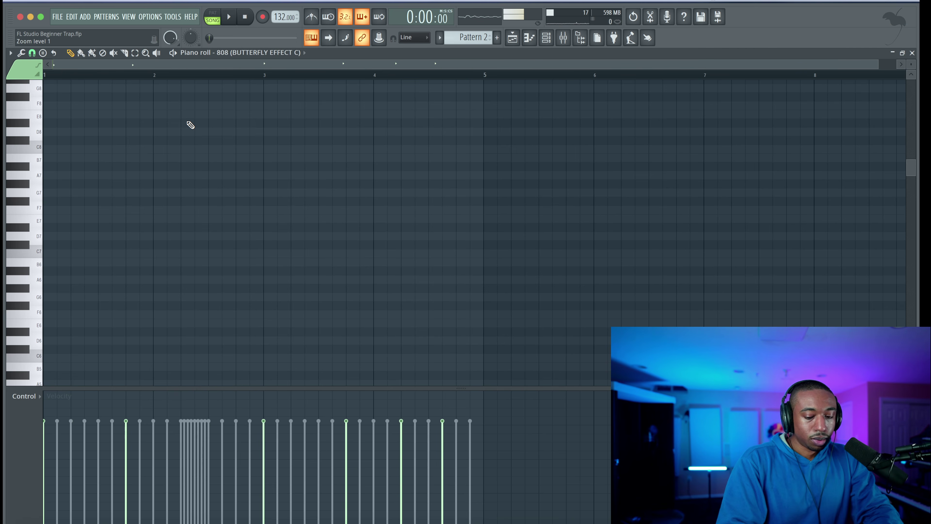
- Transpose the 808 notes up an octave while auditioning them, and raise the second note a semitone to C6
key("space")
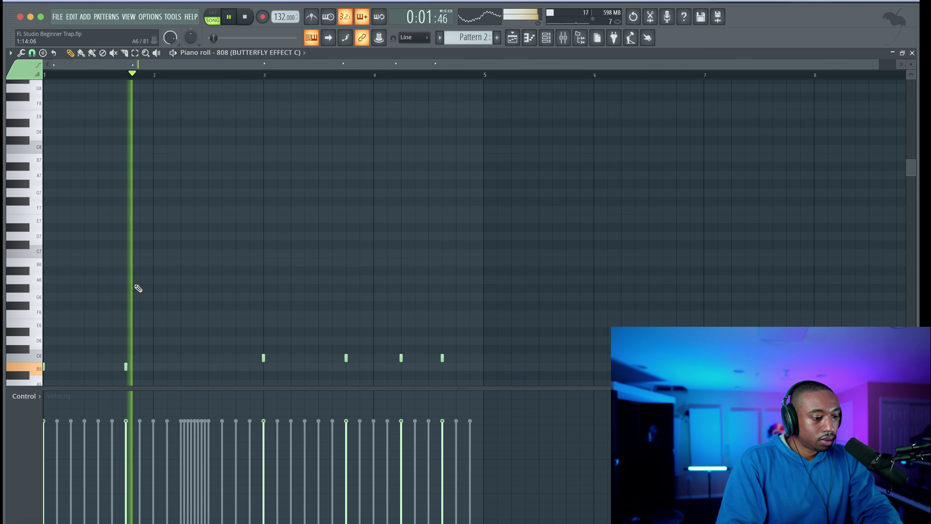
key("space")
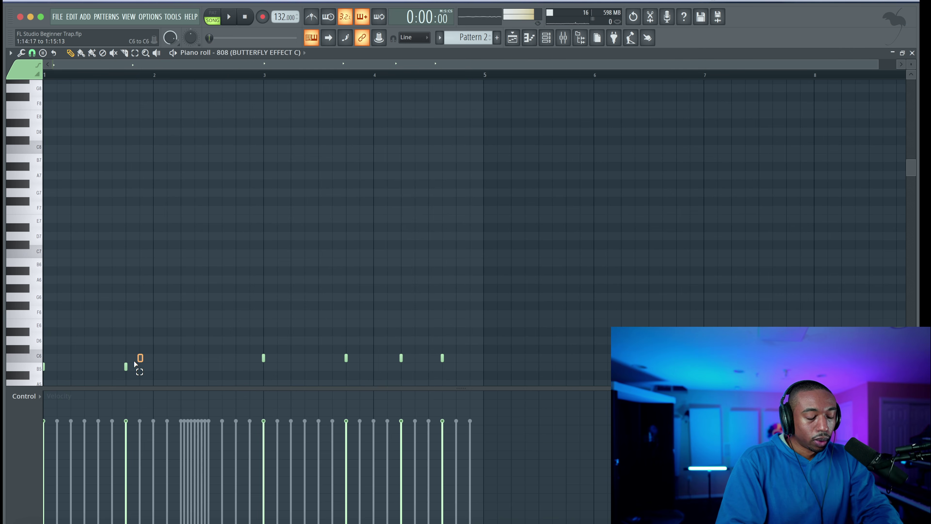
mouse_move(134, 360)
left_mouse_down()
mouse_move(111, 360)
mouse_move(144, 364)
left_mouse_up()
key("shift+Up")
key("space")
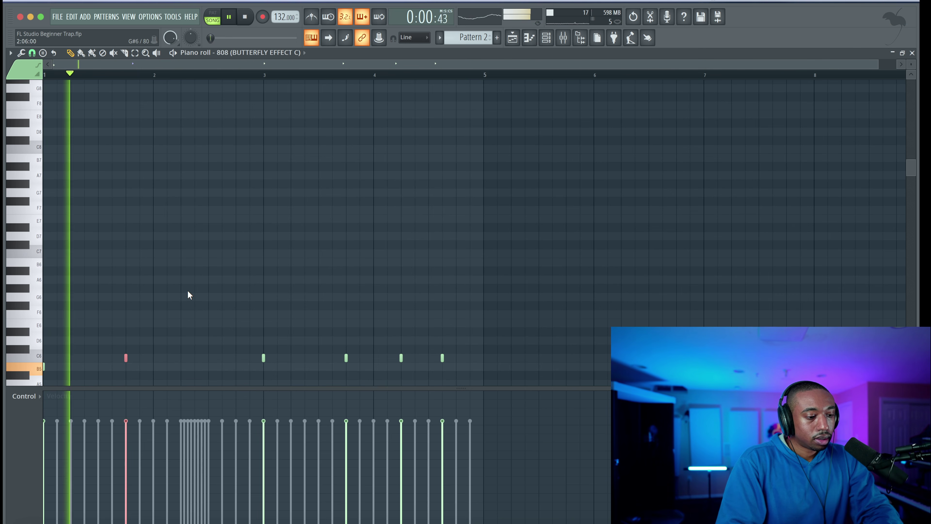
left_click(191, 297)
- Lower both 808 notes in bar 3 by a semitone to B5
scroll(240, 303, "down", 3)
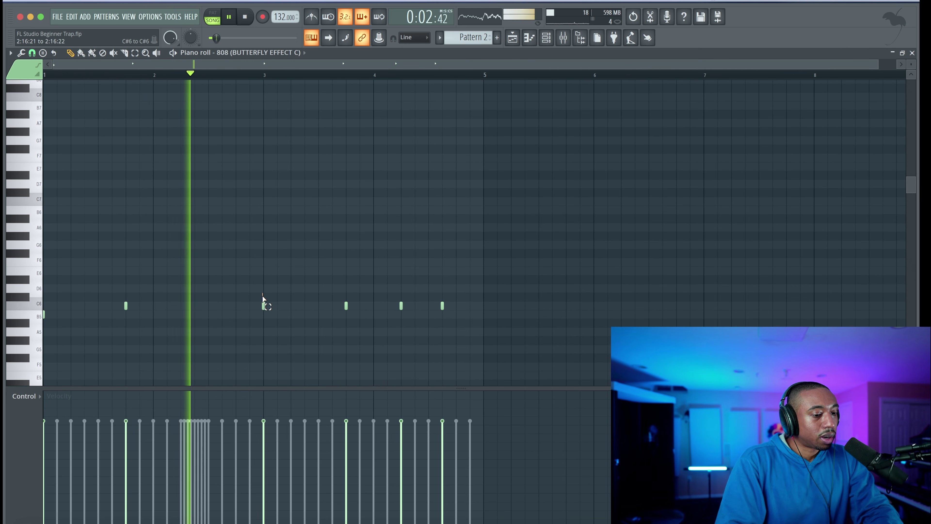
left_click_drag(263, 299, 272, 311)
key("shift+Down")
left_click_drag(331, 302, 348, 307)
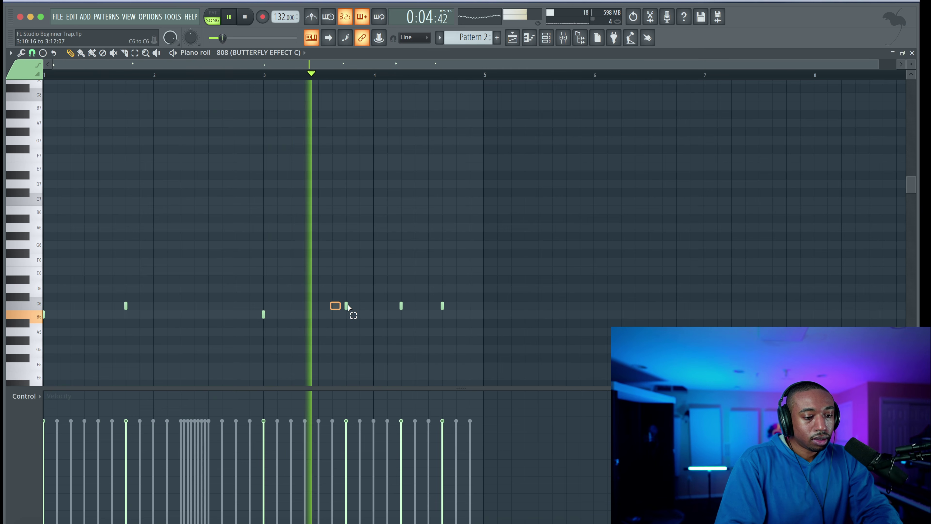
key("shift+Down")
- Transpose all 808 notes up another octave and raise the second note of bar 3 a semitone to C7
left_click(399, 272, "ctrl")
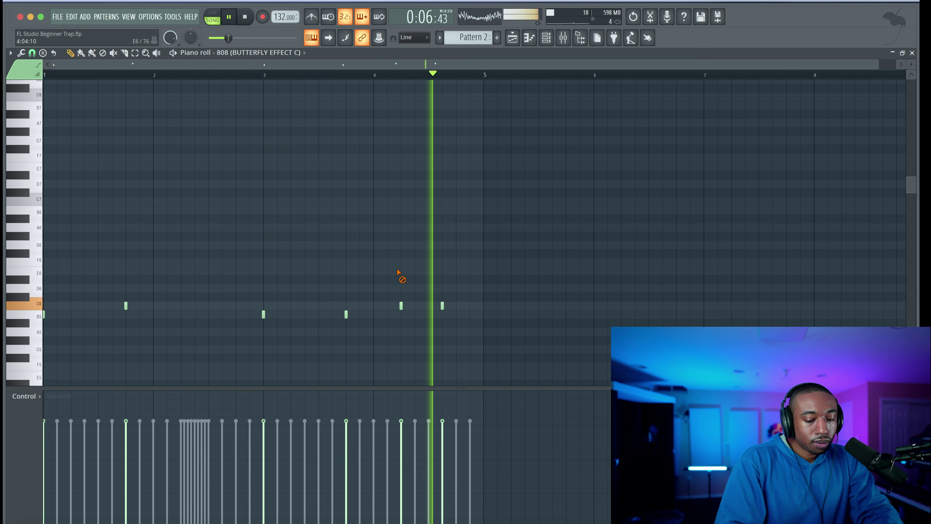
key("ctrl+Up")
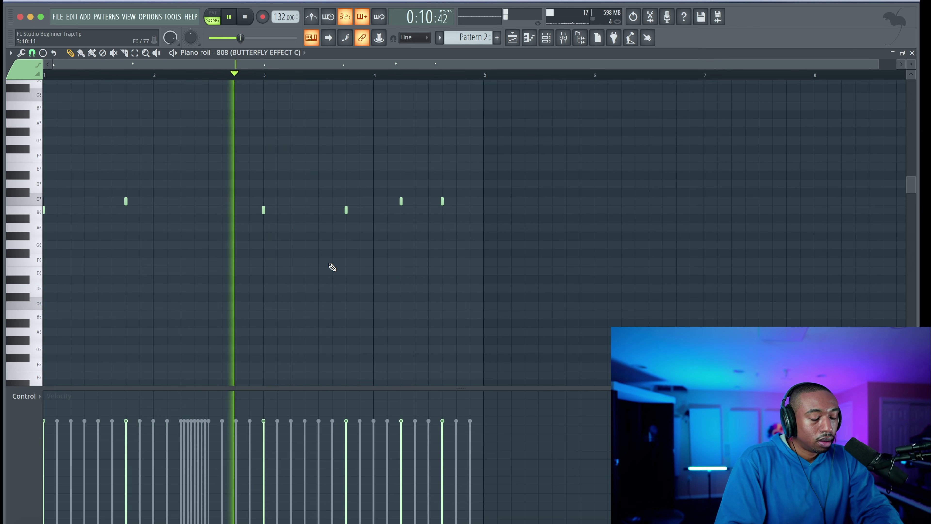
left_click_drag(345, 229, 349, 200)
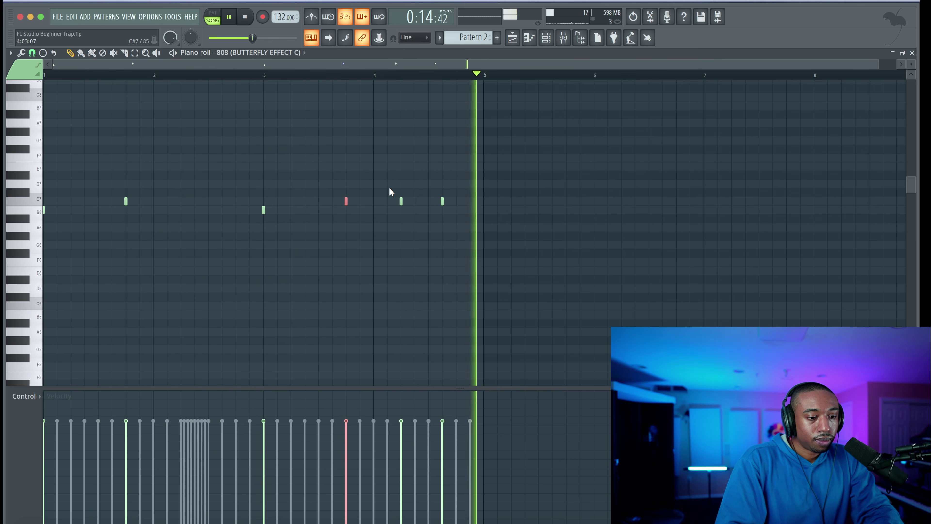
- Transpose all the 808 notes down two octaves and close the piano roll
key("ctrl+d")
key("ctrl+Down")
key("ctrl+Down")
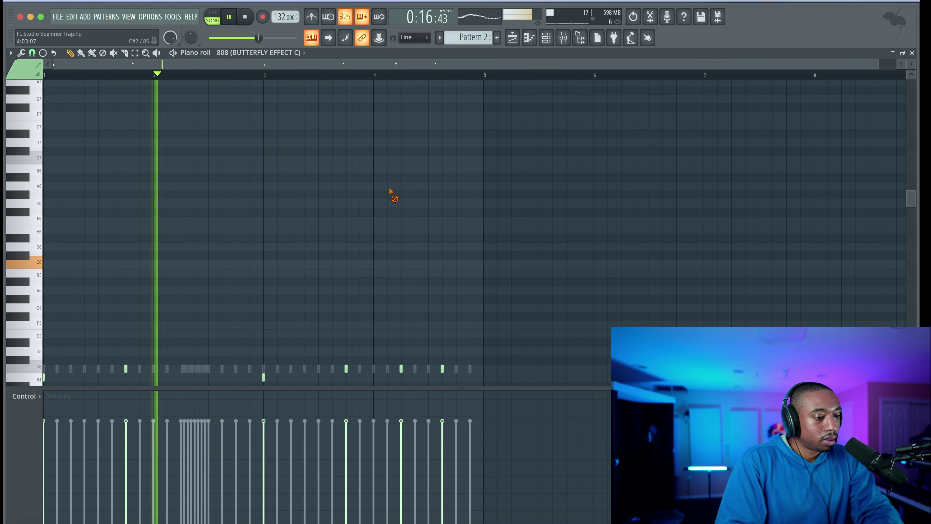
key("F7")
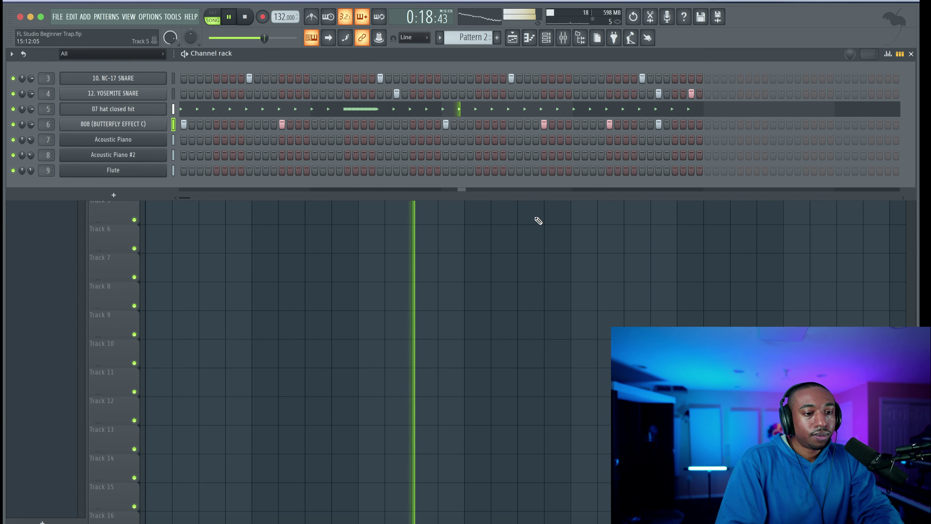
- Save the project, stop playback and return to the playlist
key("ctrl+s")
key("space")
key("F6")
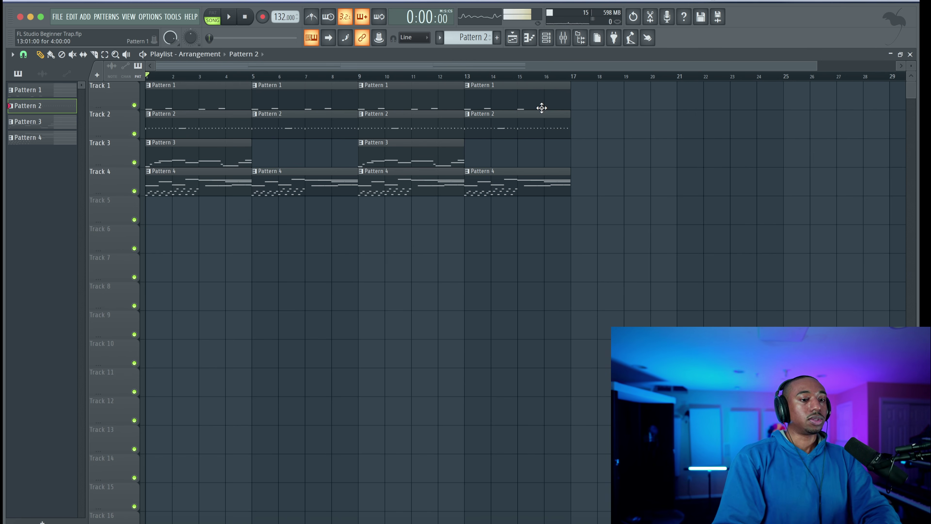
left_click(547, 38)
key("F6")
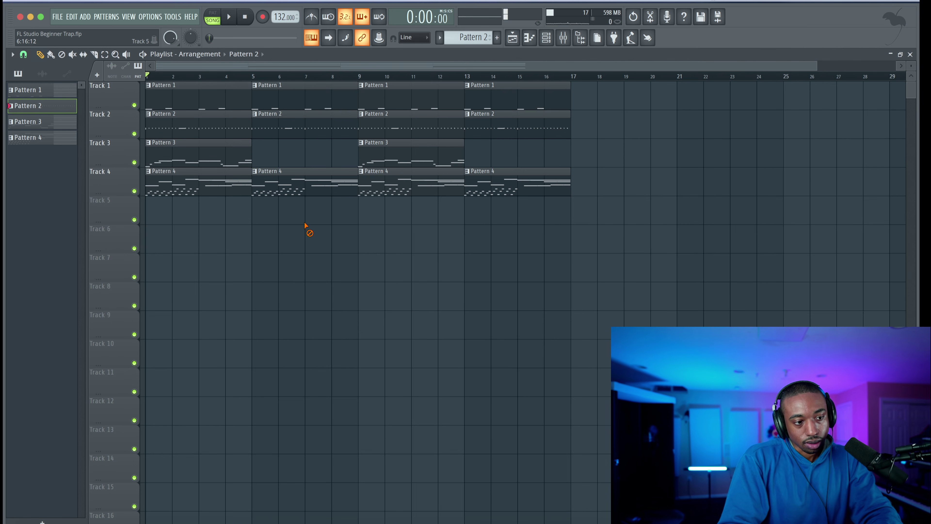
- Play the song with the channel rack and mixer open, and raise Insert 1's volume slightly
left_click(550, 41)
key("space")
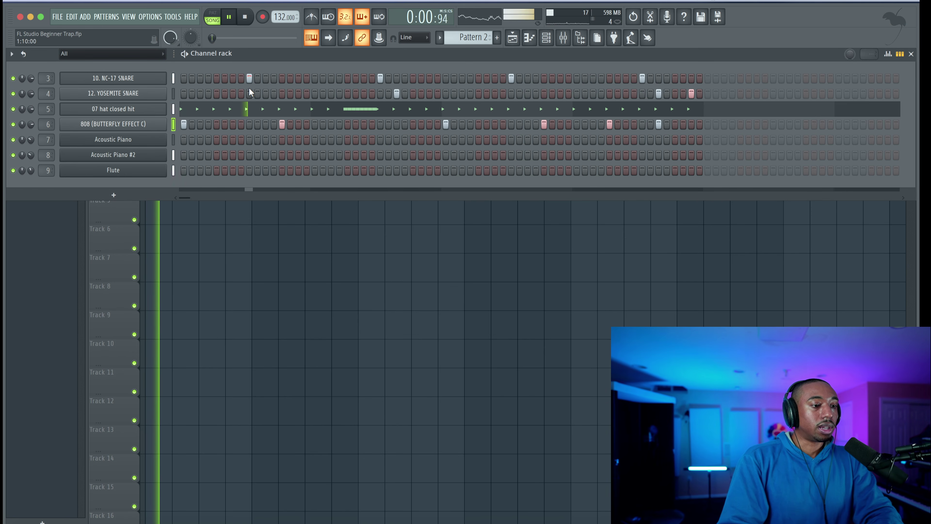
left_click(564, 38)
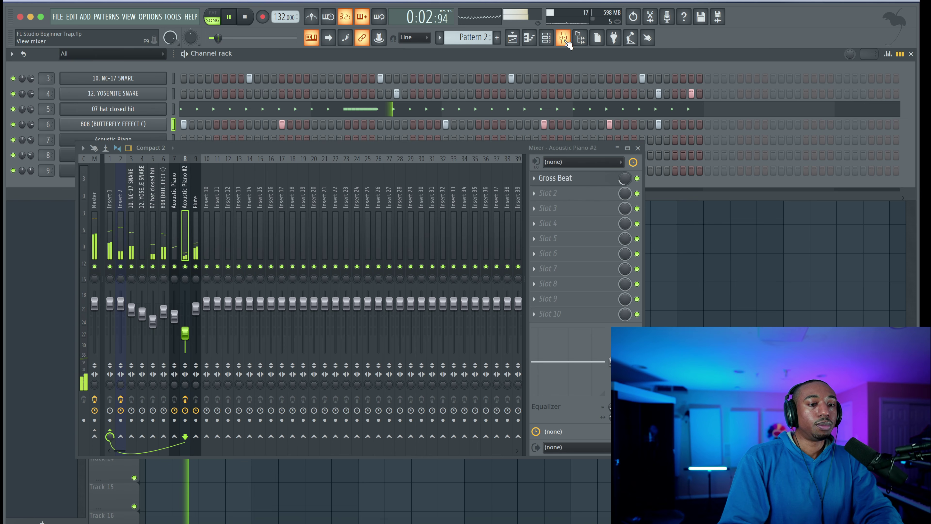
key("space")
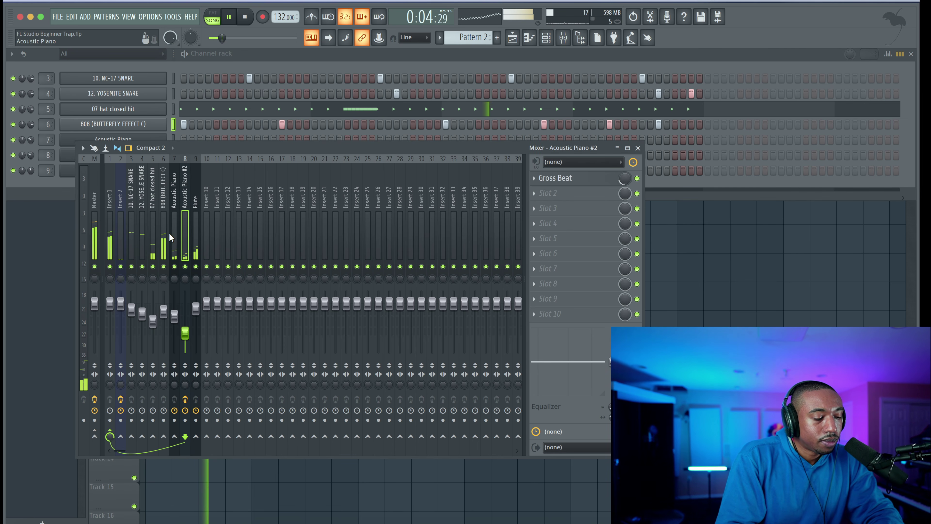
left_click(112, 239)
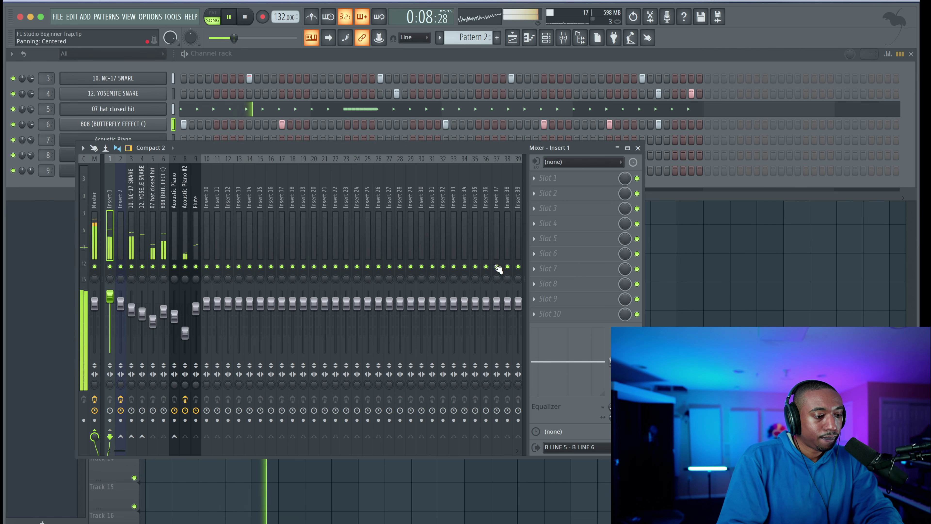
- Play the song and shorten the 808 (BUTTERFLY EFFECT C) sample's tail by increasing its fade-out in the channel's sampler settings
left_click(683, 268)
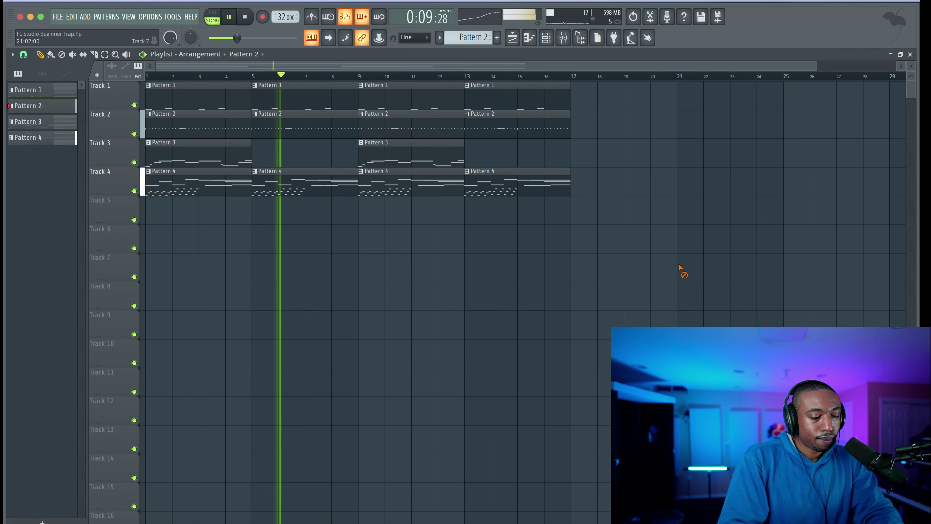
left_click(546, 37)
key("space")
left_click(147, 125)
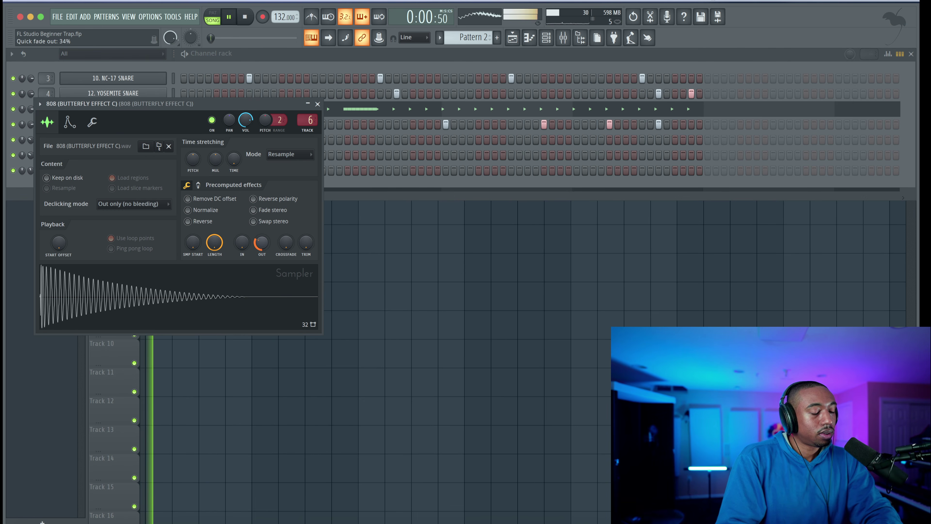
left_click(92, 121)
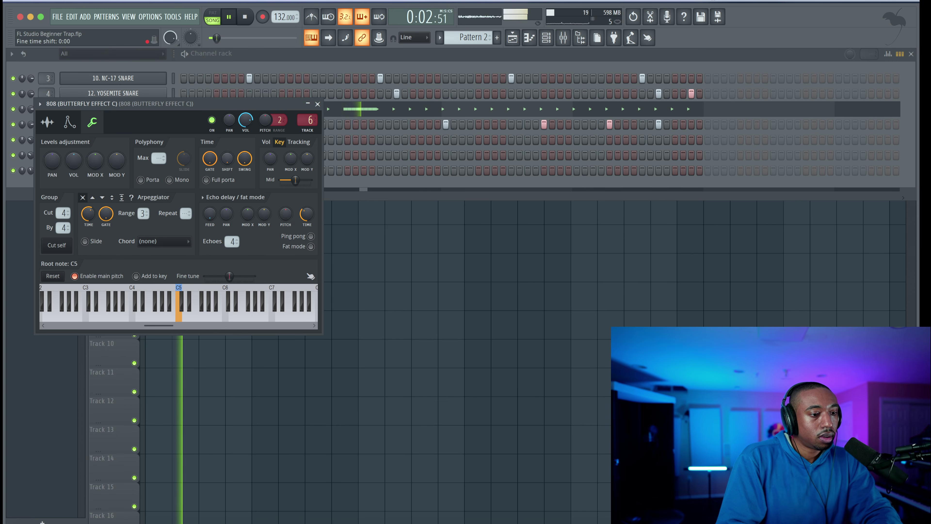
left_click(50, 122)
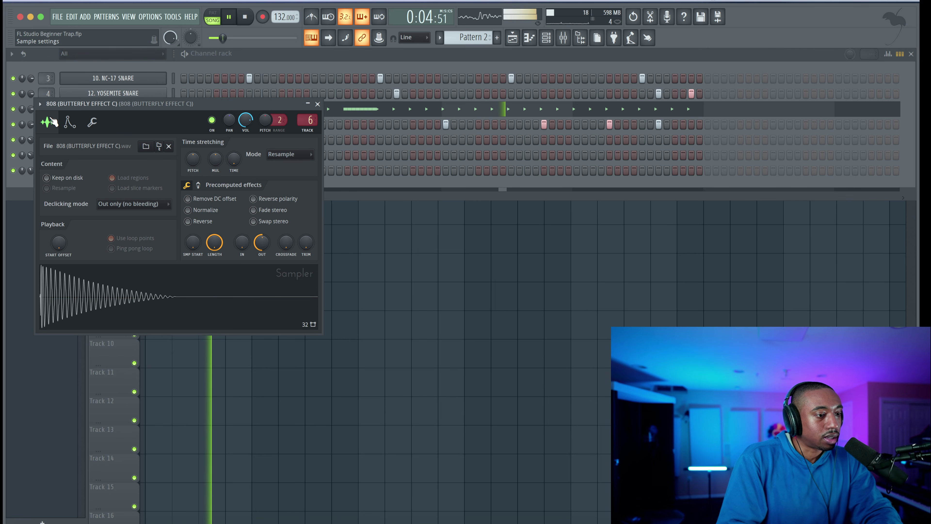
left_click(318, 104)
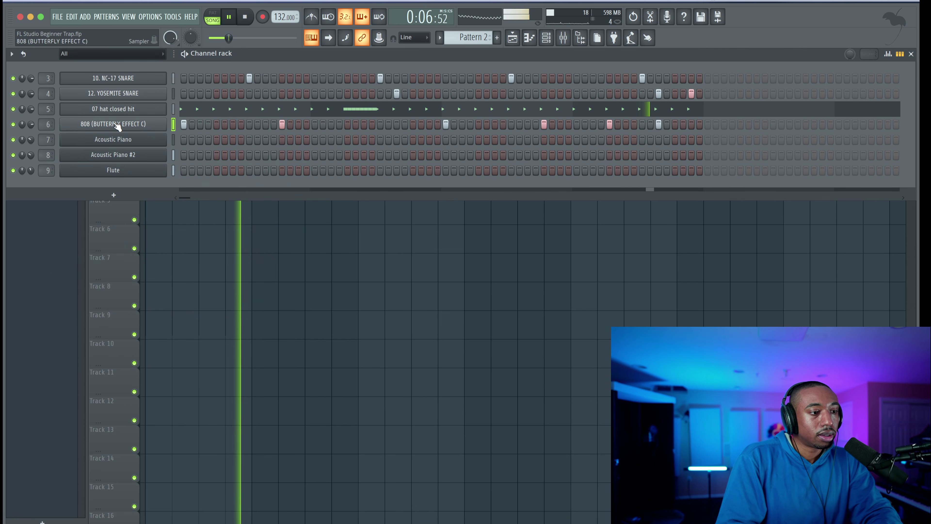
key("F6")
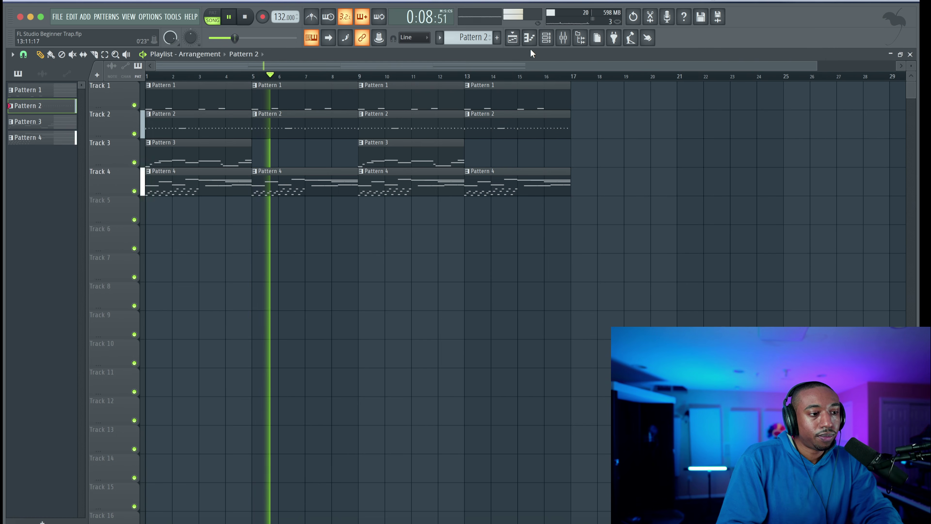
key("F6")
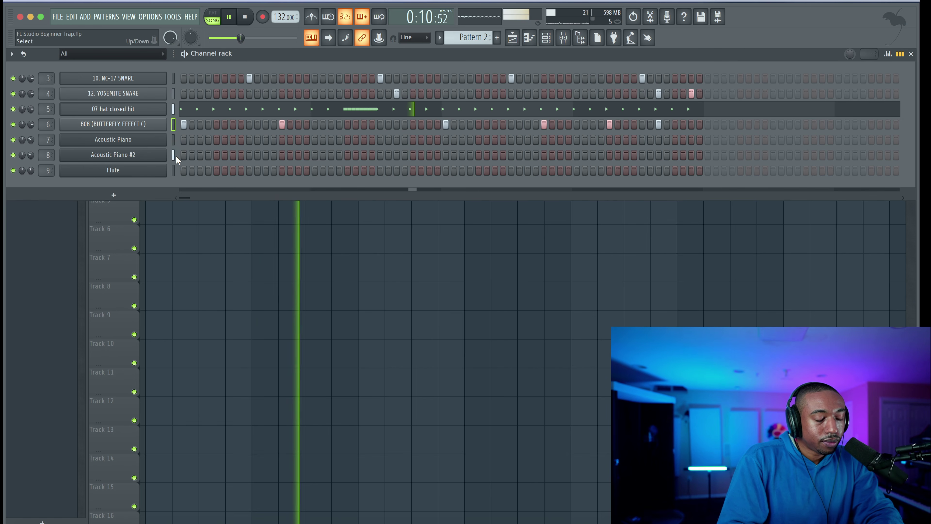
key("F6")
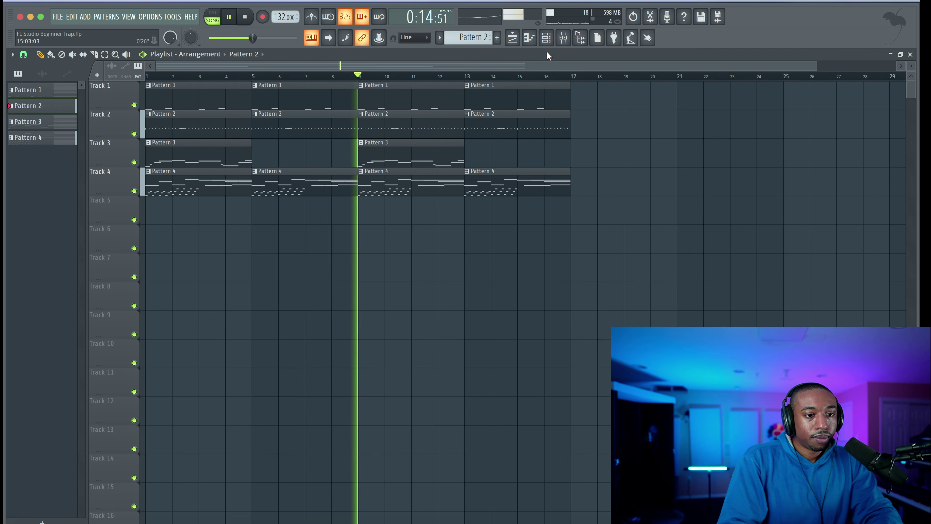
- Stop playback and rename mixer track Insert 10 as REVERB
left_click(564, 37)
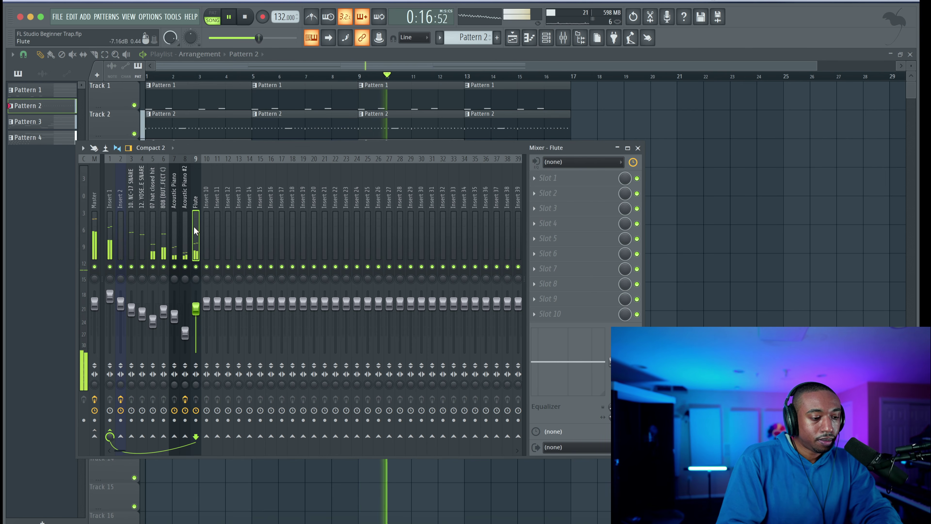
left_click(206, 227)
key("space")
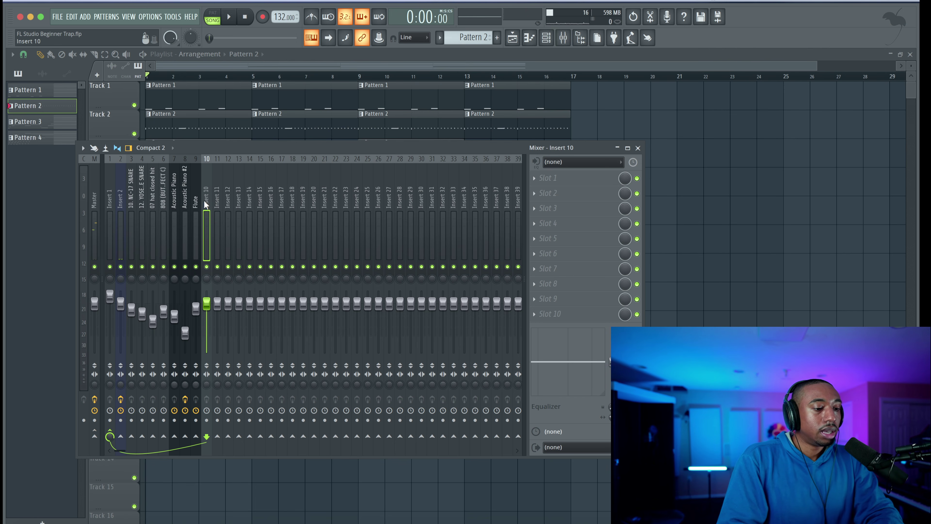
left_click(563, 37)
left_click(564, 37)
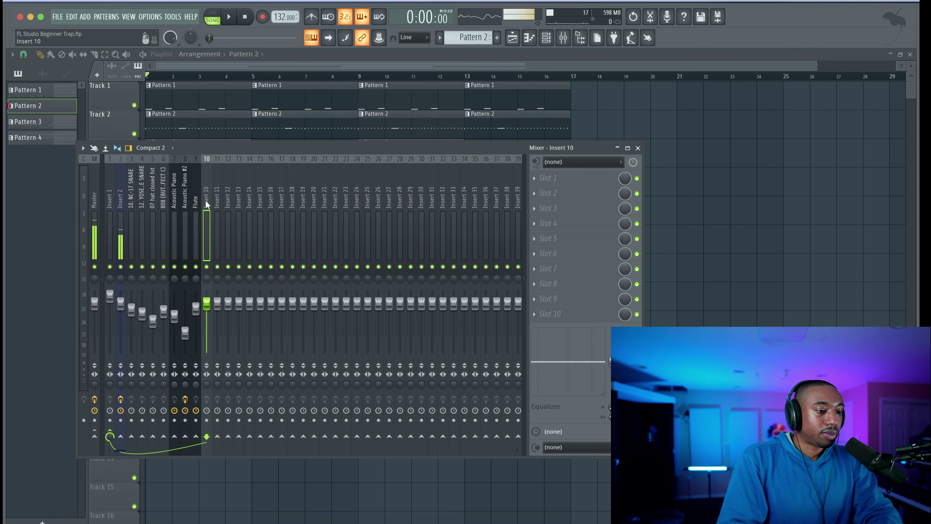
key("F2")
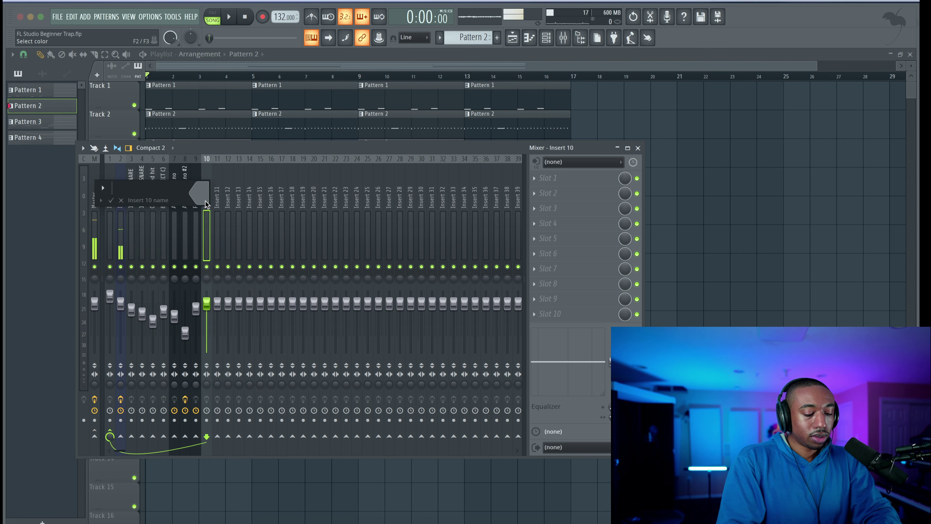
type("REVERB")
key("Return")
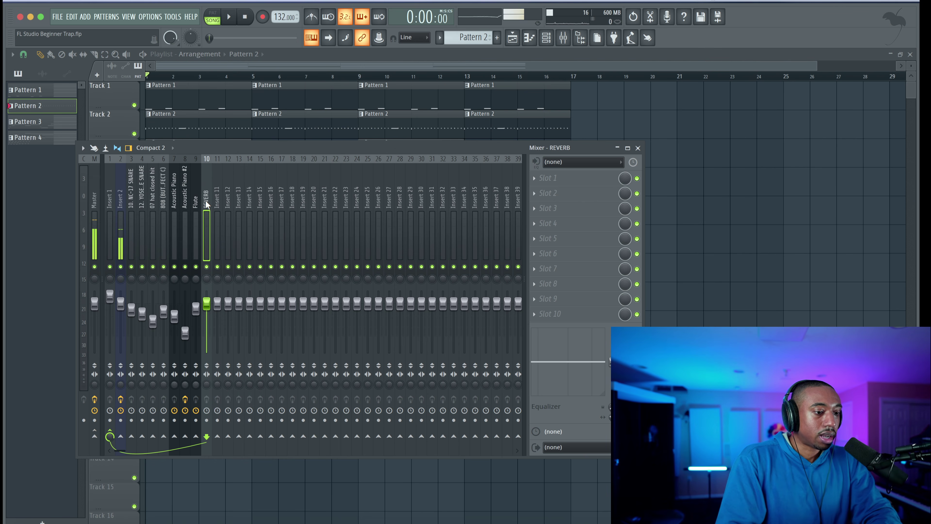
- Load Fruity Reeverb 2 on the REVERB track's first effect slot and set its low cut to 315 Hz
left_click(582, 182)
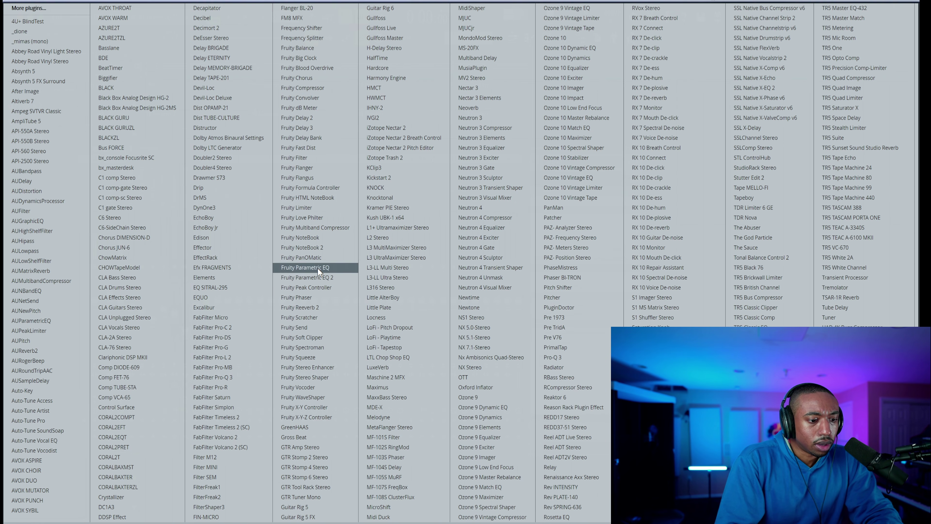
left_click(318, 307)
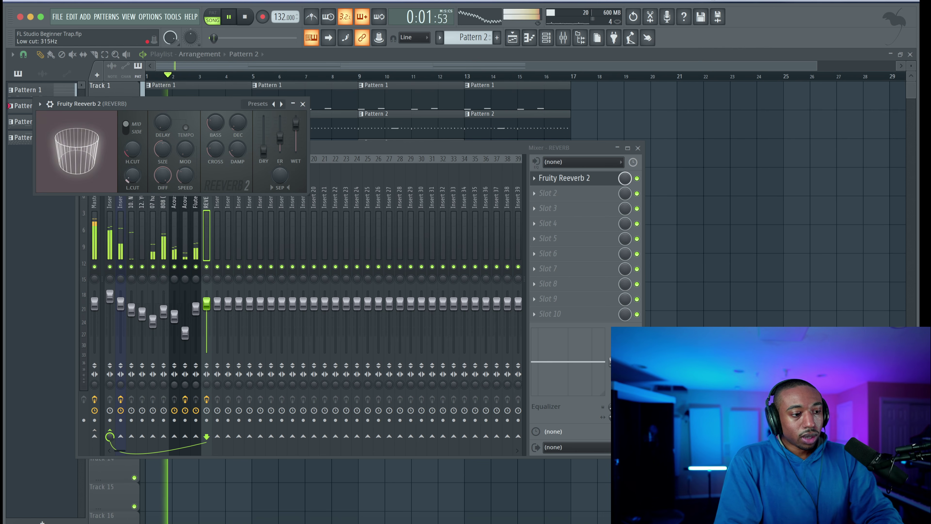
key("space")
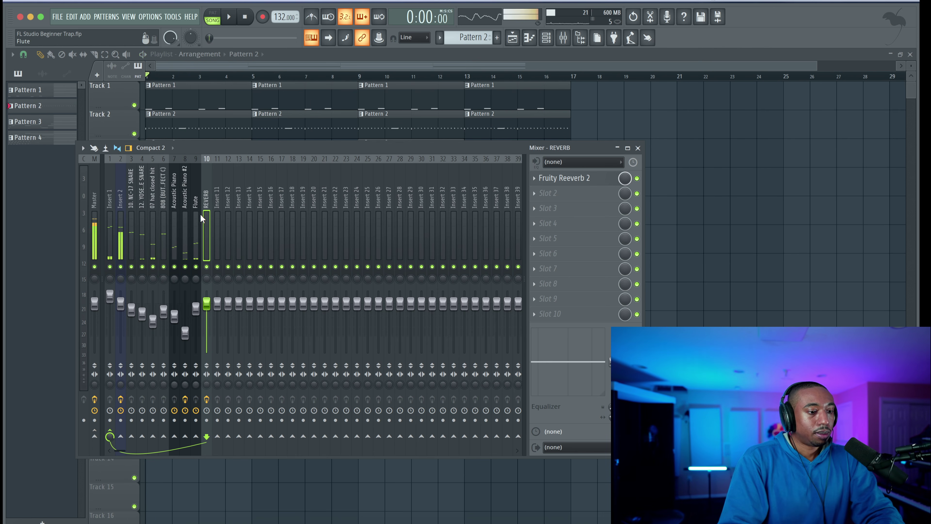
- Send the Flute and Acoustic Piano #2 mixer tracks to the REVERB track and play the song to judge the effect
left_click(197, 212)
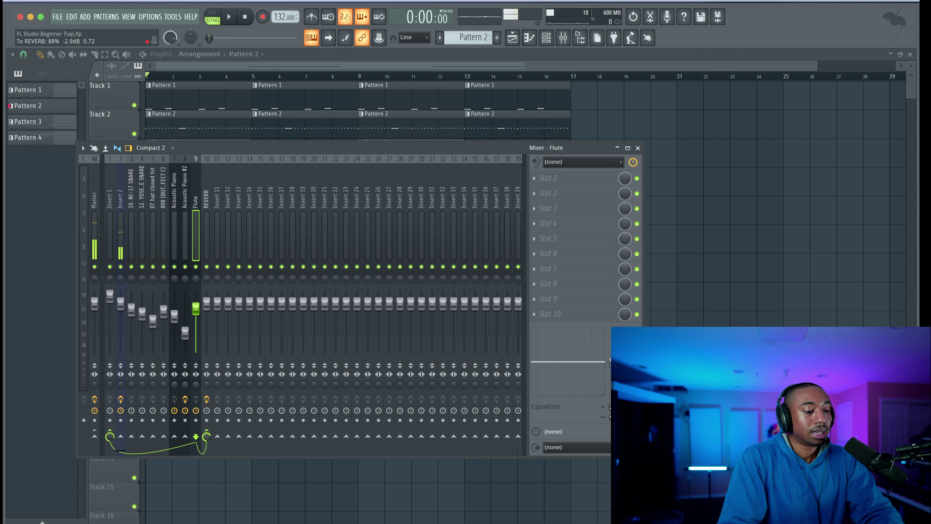
key("space")
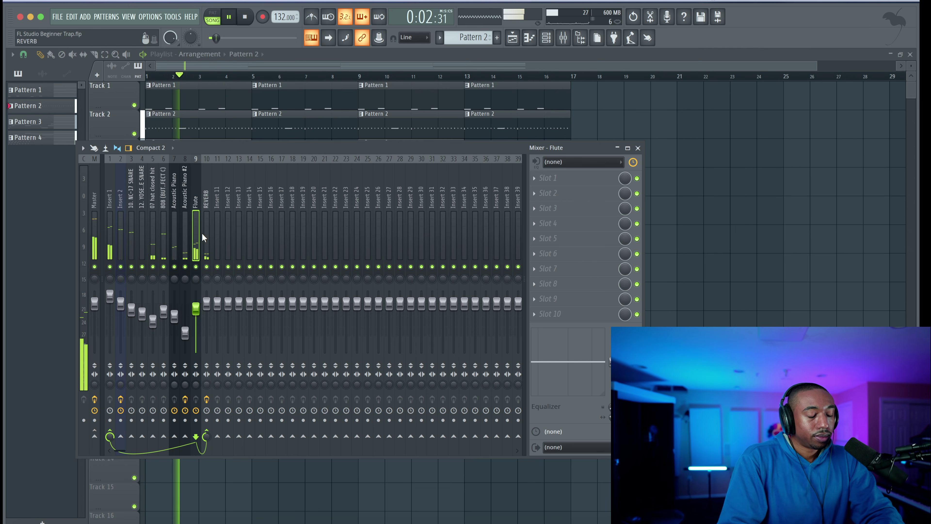
left_click(187, 230)
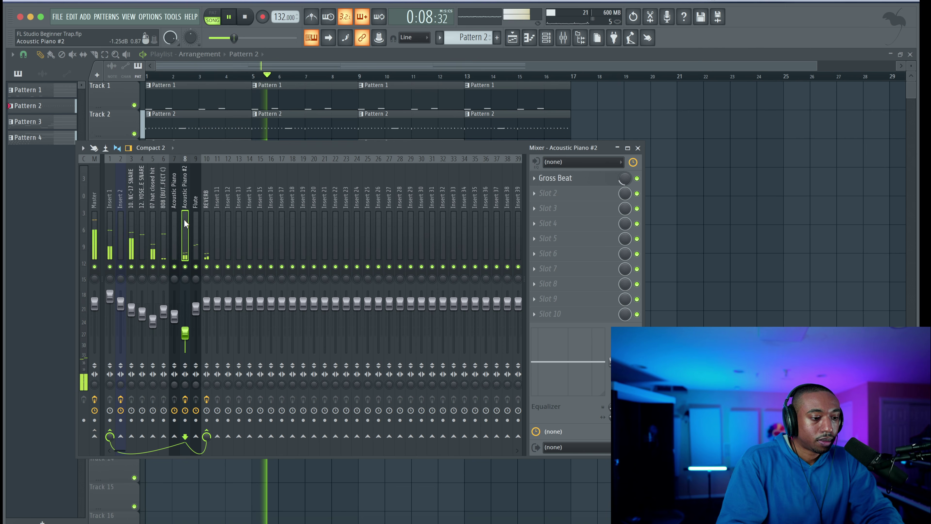
- Raise the Acoustic Piano track's volume slightly and load Fruity Compressor on its first effect slot
left_click(176, 220)
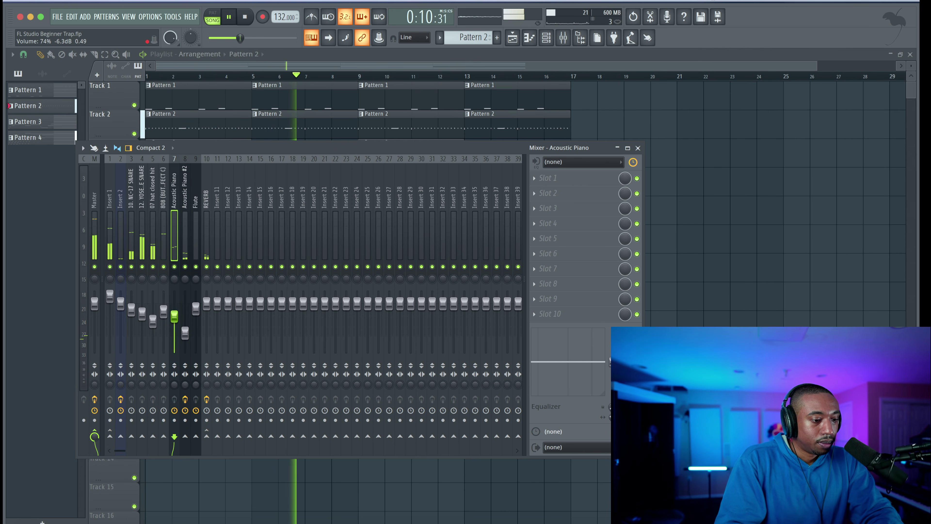
left_click(551, 178)
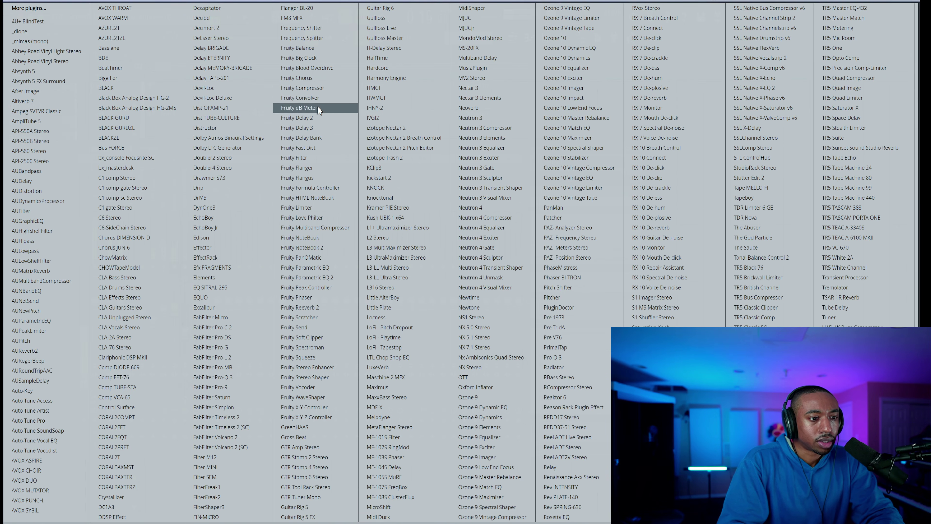
left_click(317, 88)
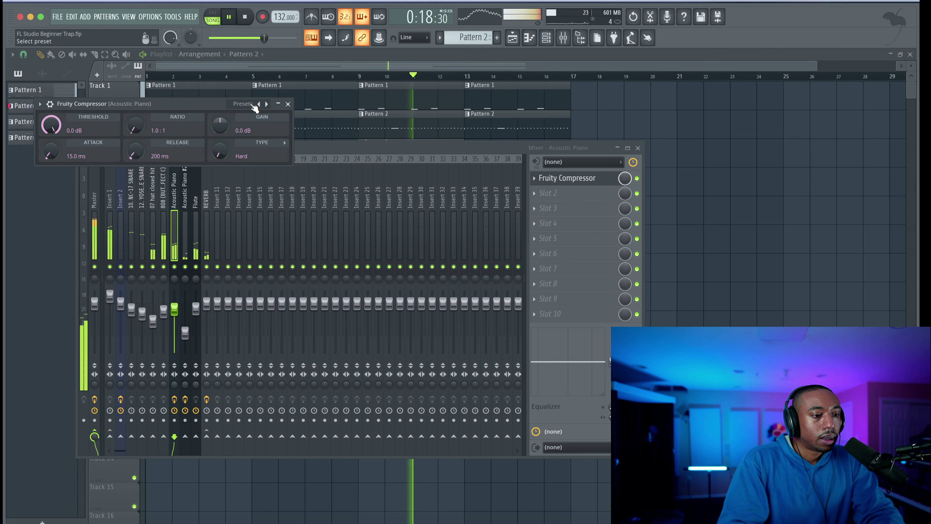
- Audition the Fast Master and Vari Mu 2 compressor presets on the Acoustic Piano and settle on the Vintage preset
left_click(244, 103)
left_click(279, 133)
left_click(251, 104)
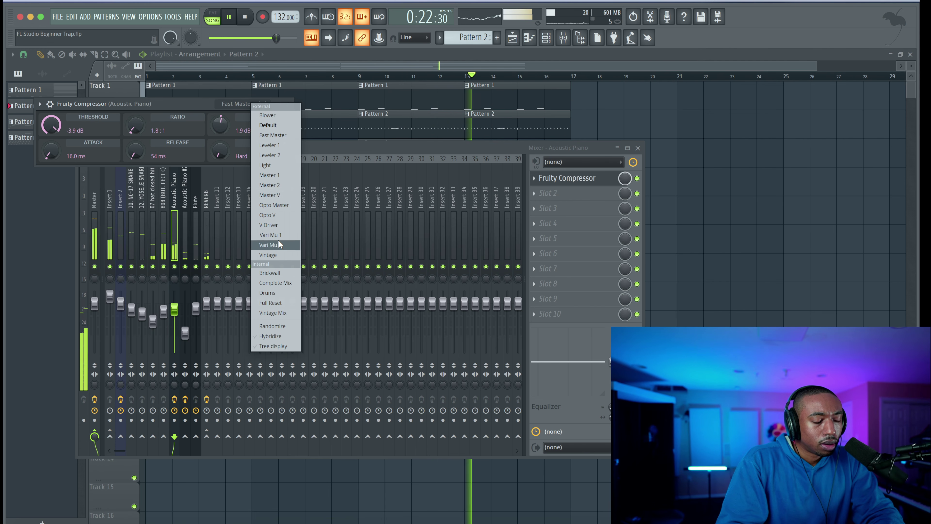
left_click(272, 245)
left_click(241, 104)
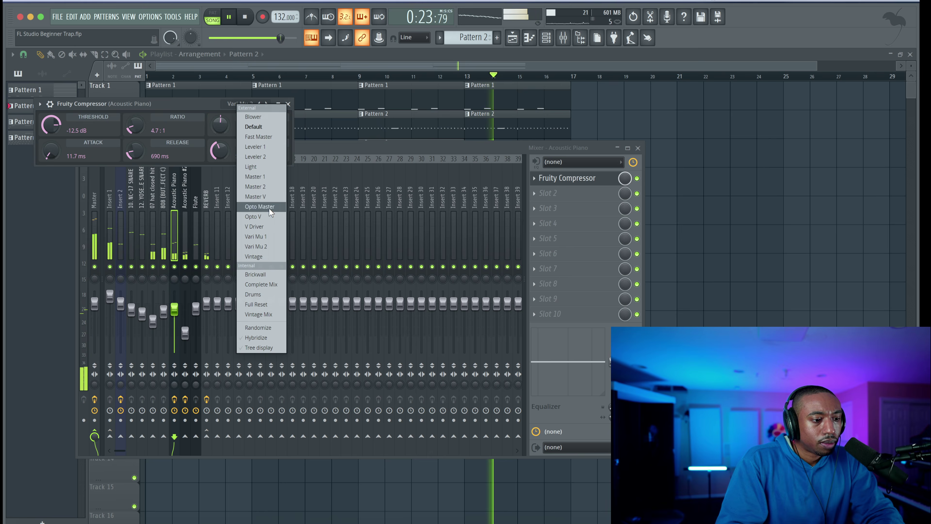
left_click(262, 255)
left_click(244, 103)
left_click(212, 105)
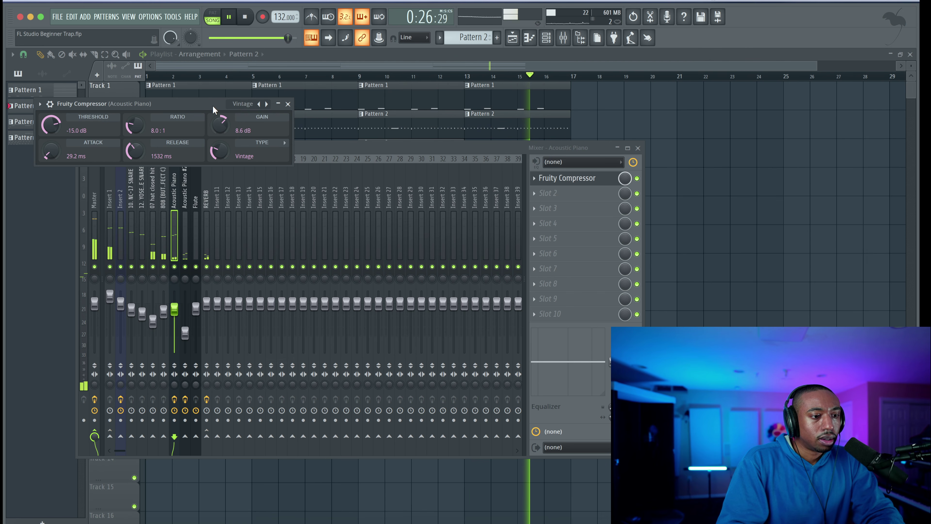
- Lower the compressor's gain to 2.9 dB and close the compressor window
left_click_drag(221, 125, 222, 125)
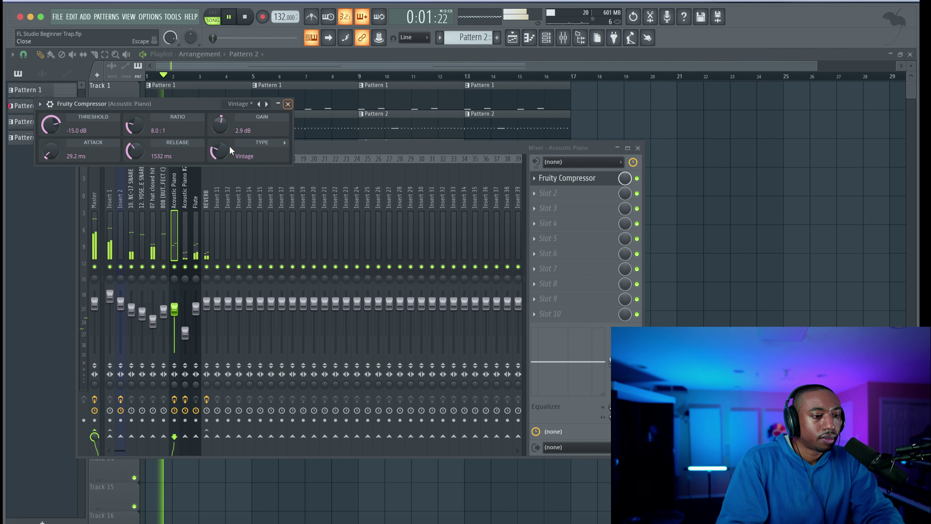
left_click_drag(221, 126, 223, 130)
left_click(288, 104)
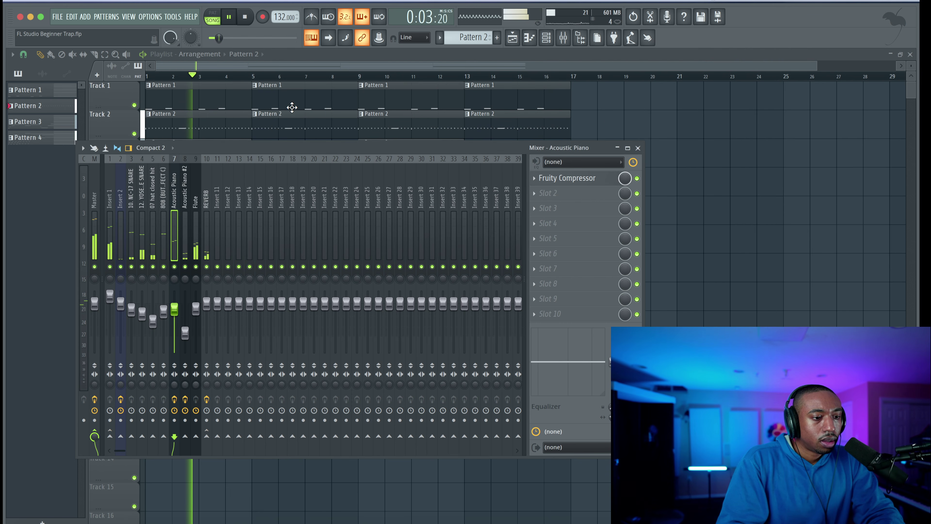
- Stop playback and bring the mixer back up over the playlist
left_click(638, 148)
key("F7")
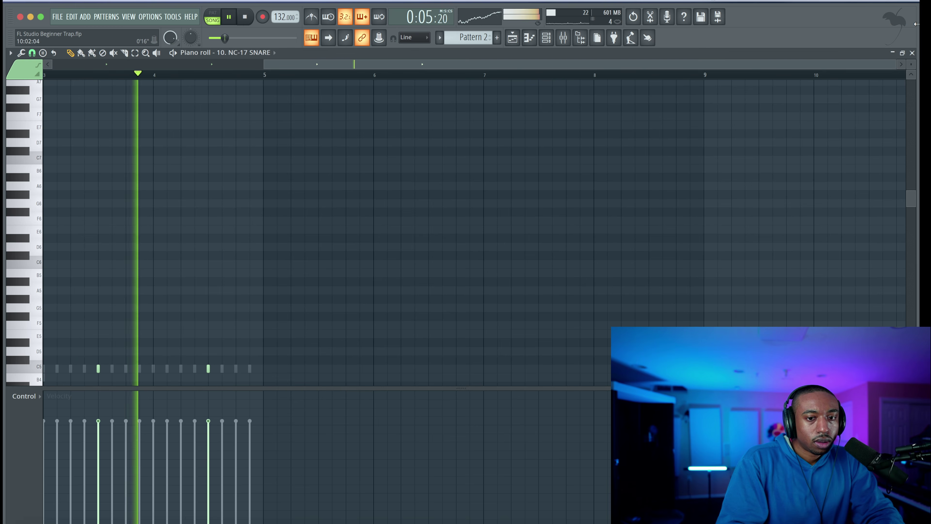
key("F5")
key("space")
left_click(565, 39)
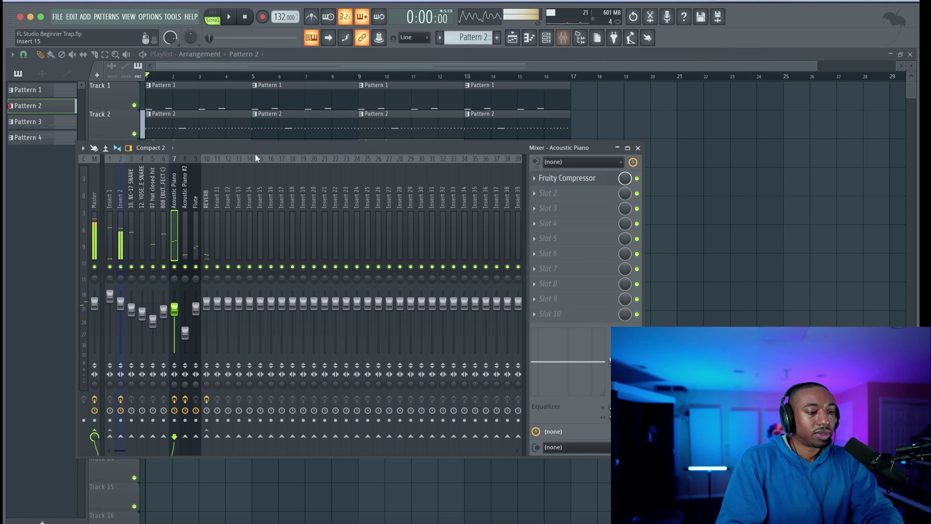
- Add Fruity parametric EQ 2 after the Acoustic Piano's compressor and pull band 1 fully down to roll off the low end
left_click(531, 192)
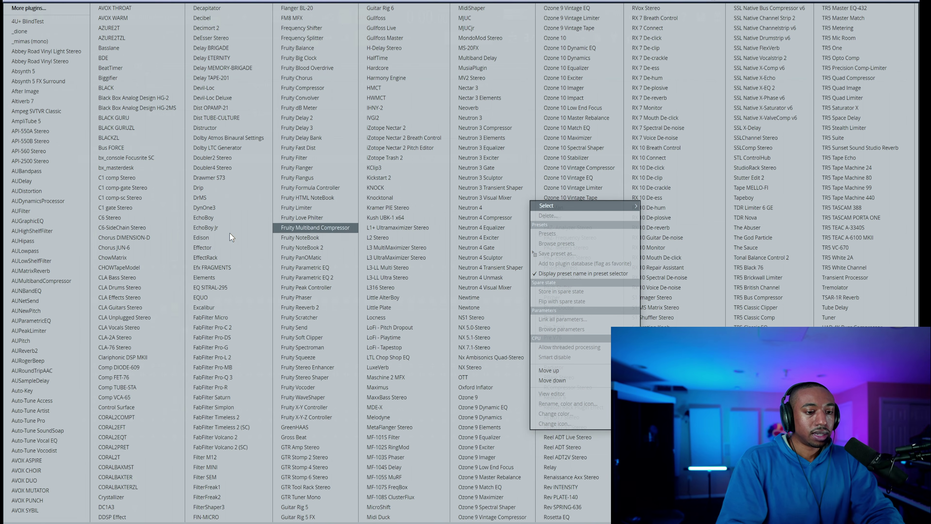
left_click(317, 277)
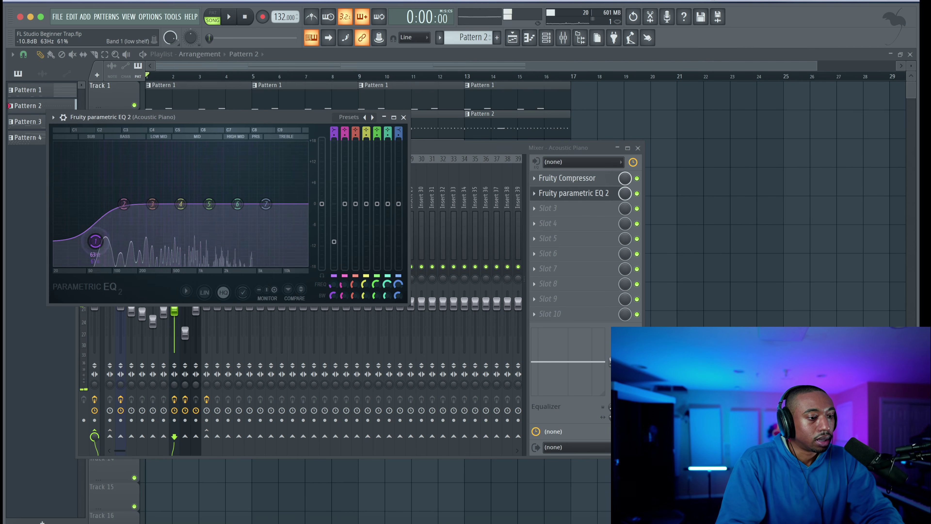
key("space")
left_click_drag(95, 240, 100, 265)
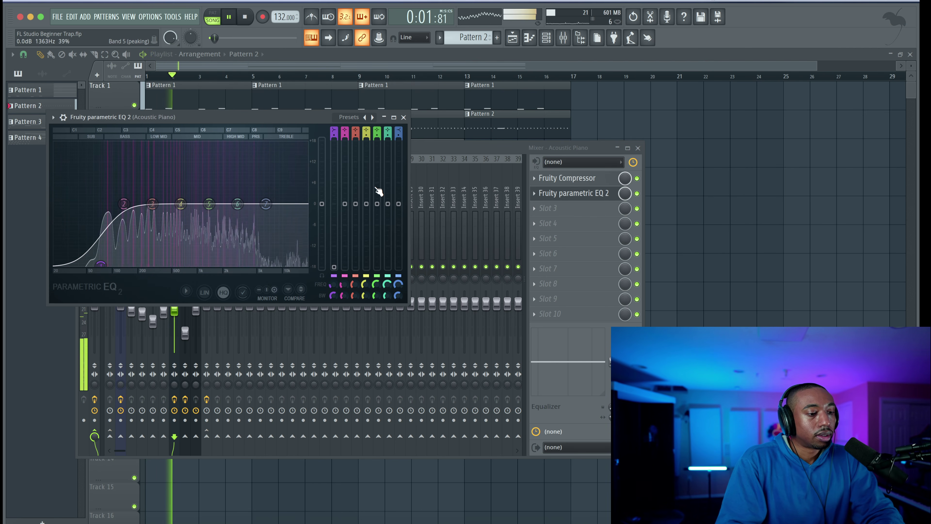
left_click(404, 117)
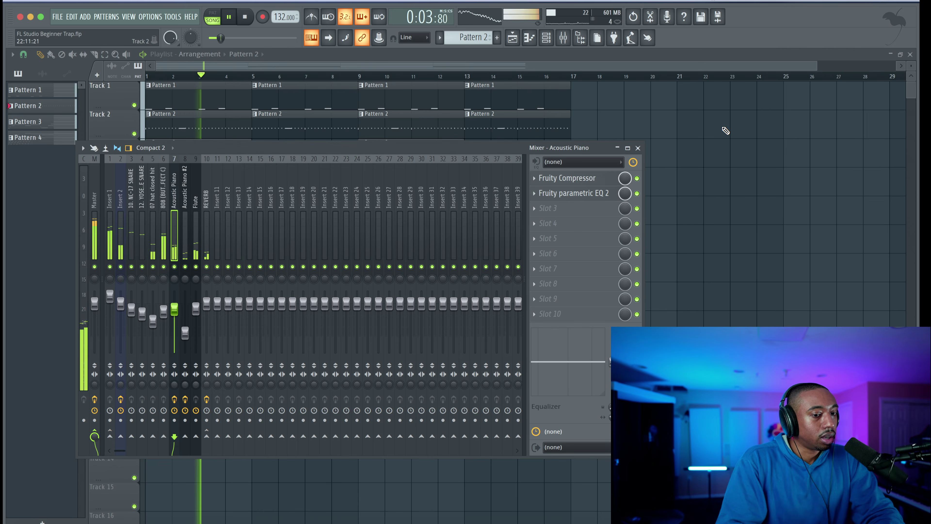
- Hide the mixer, bring up the channel rack and browser, and expand the Travis Scott drumkit's Kicks folder
key("F9")
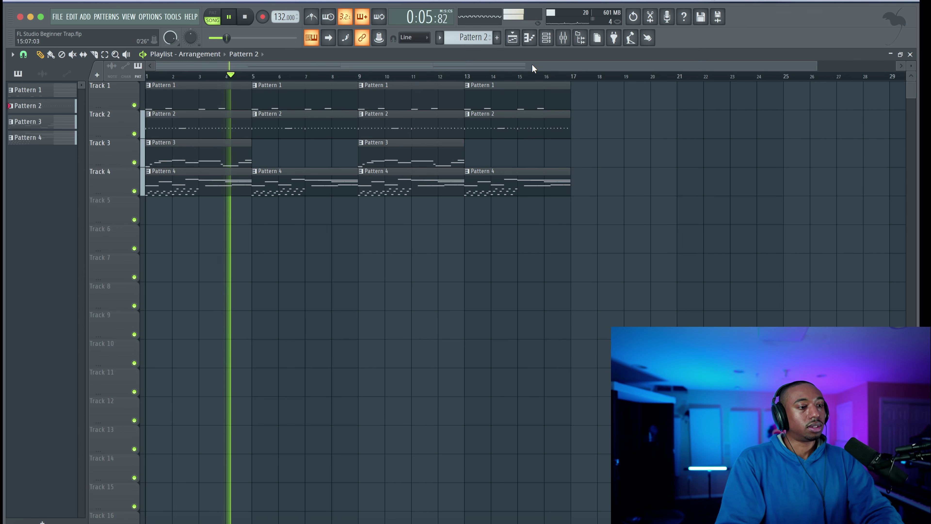
left_click(554, 41)
left_click(580, 38)
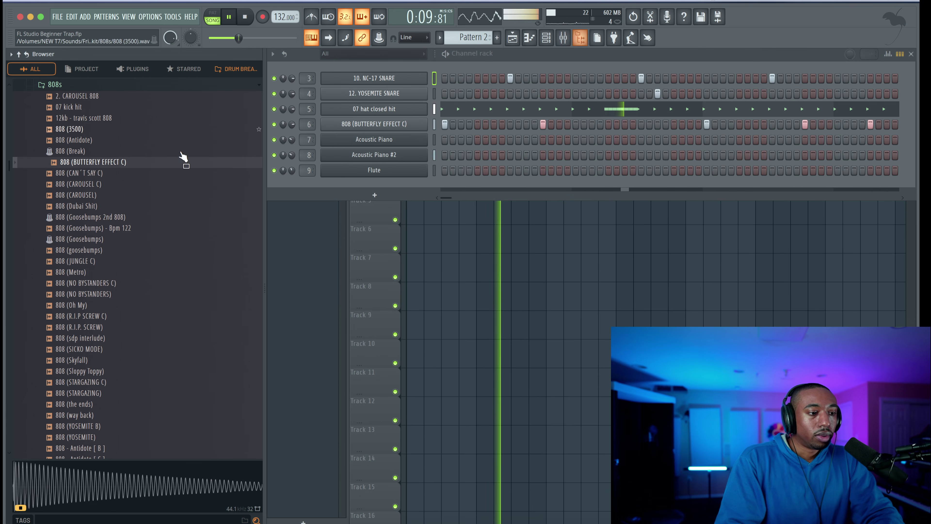
scroll(93, 198, "up", 5)
left_click(93, 283)
scroll(93, 292, "down", 2)
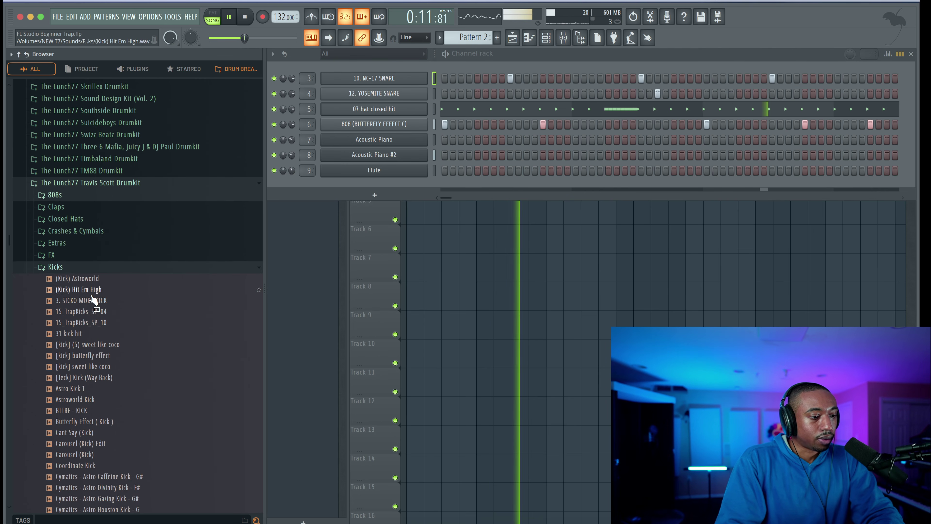
- Audition the kick samples from (Kick) Astroworld to [kick] sweet like coco against the playing beat
left_click(76, 279)
left_click(81, 290)
left_click(96, 301)
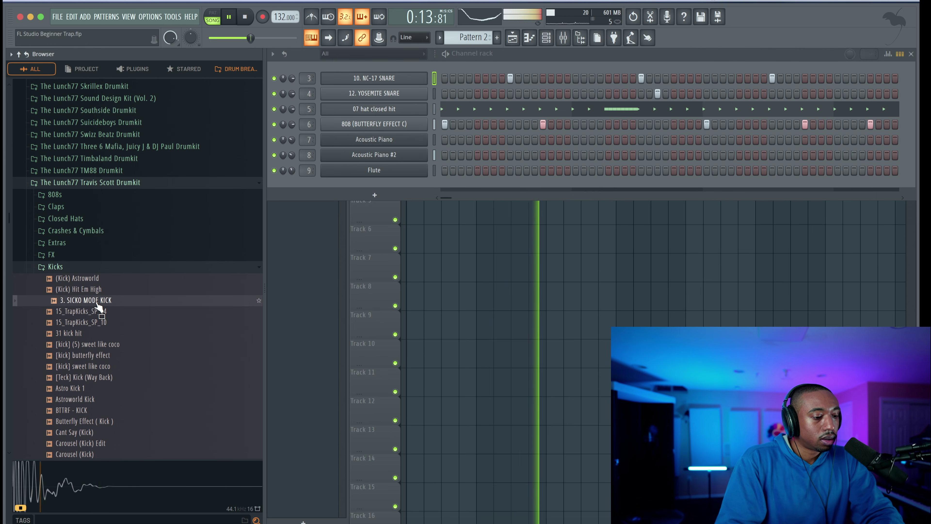
left_click(99, 312)
left_click(99, 322)
scroll(98, 326, "down", 2)
left_click(98, 290)
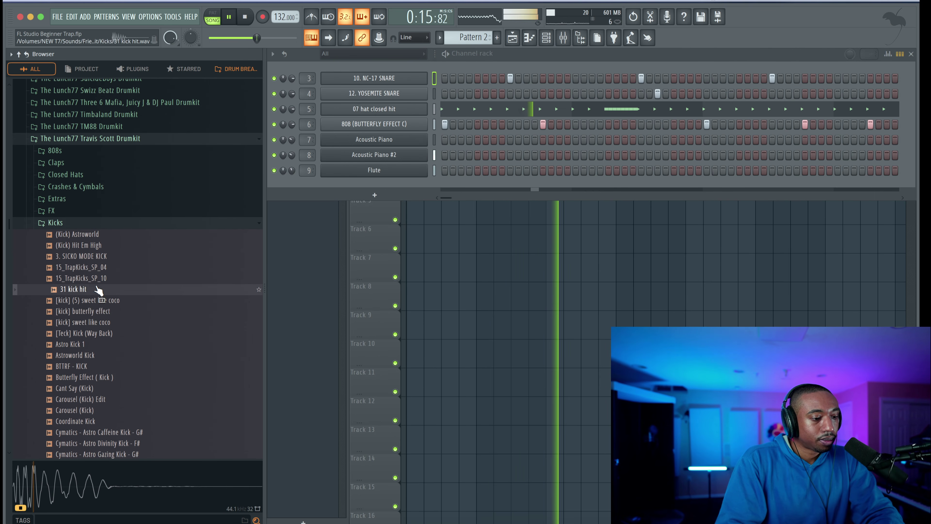
left_click(97, 301)
left_click(96, 311)
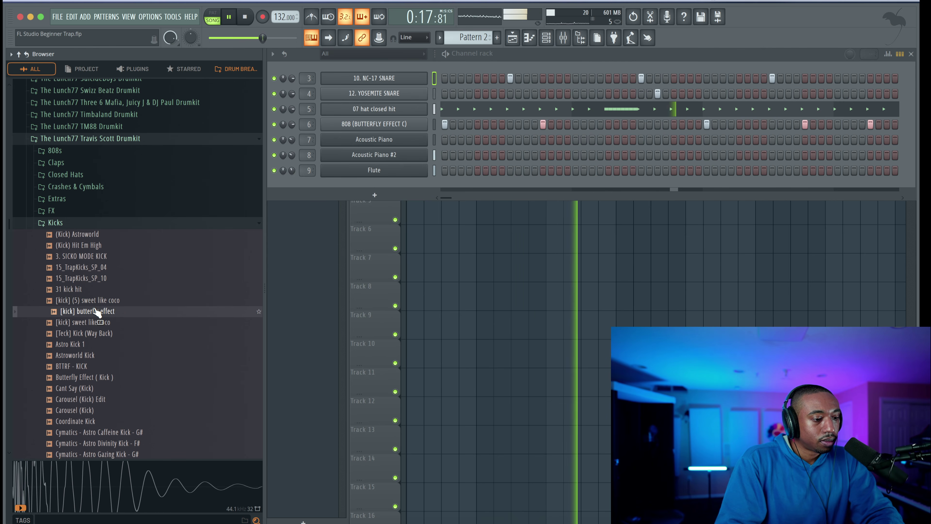
left_click(92, 290)
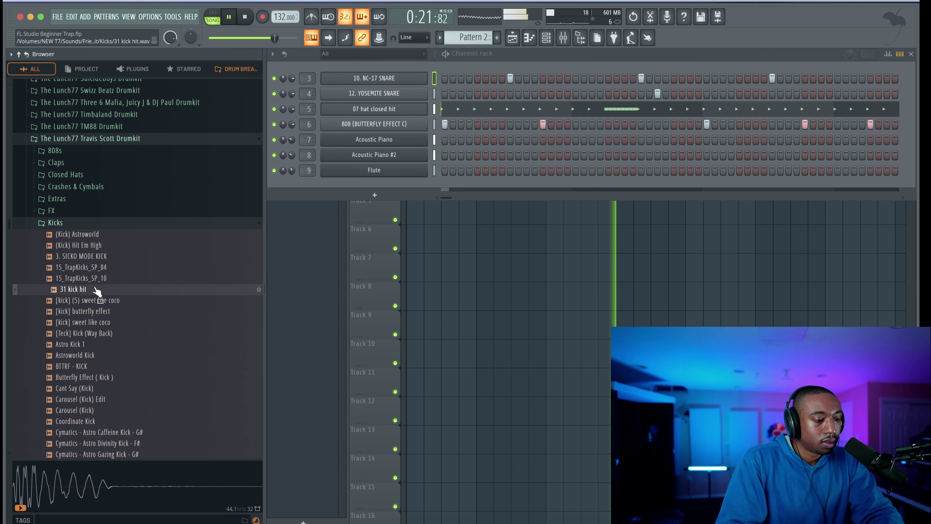
left_click(97, 300)
left_click(94, 278)
left_click(97, 322)
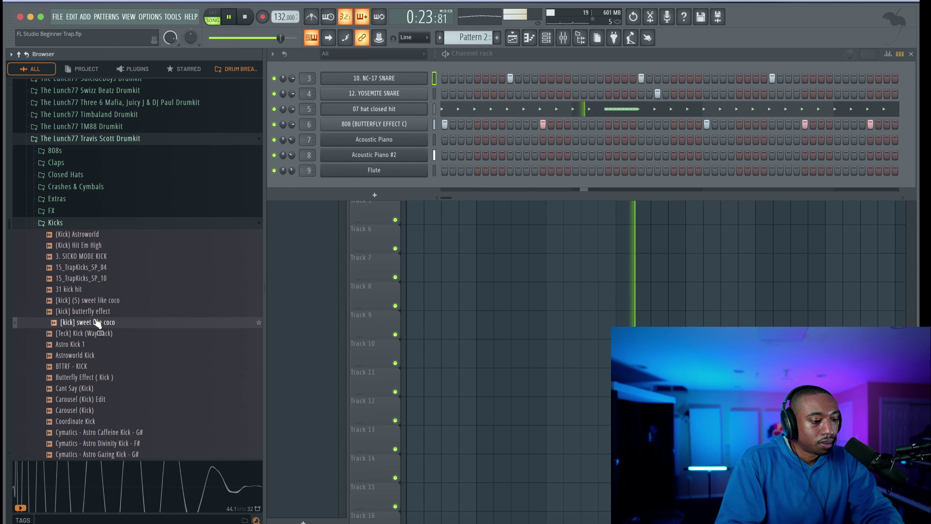
- Preview Astro Kick 1, stop playback and add the sample as a new channel, closing its sampler window
scroll(97, 315, "down", 3)
left_click(96, 235)
key("space")
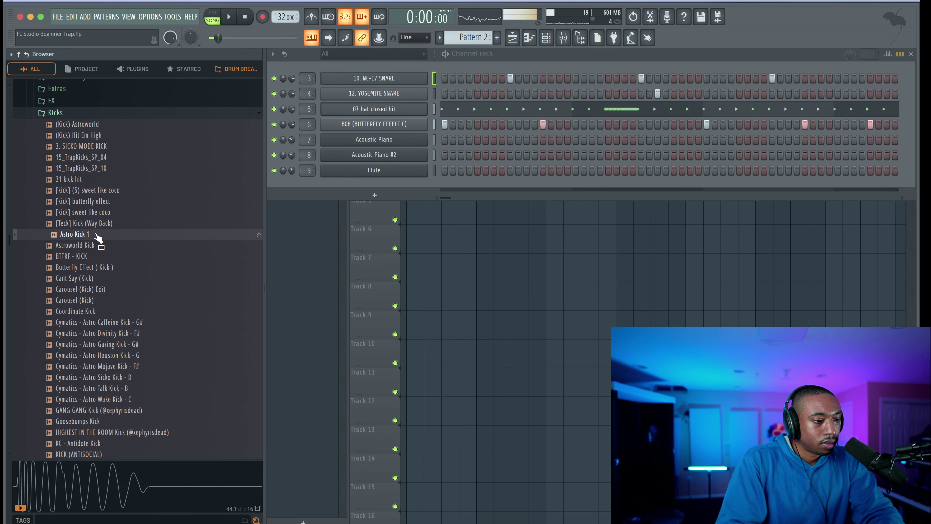
right_click(96, 234)
left_click(112, 247)
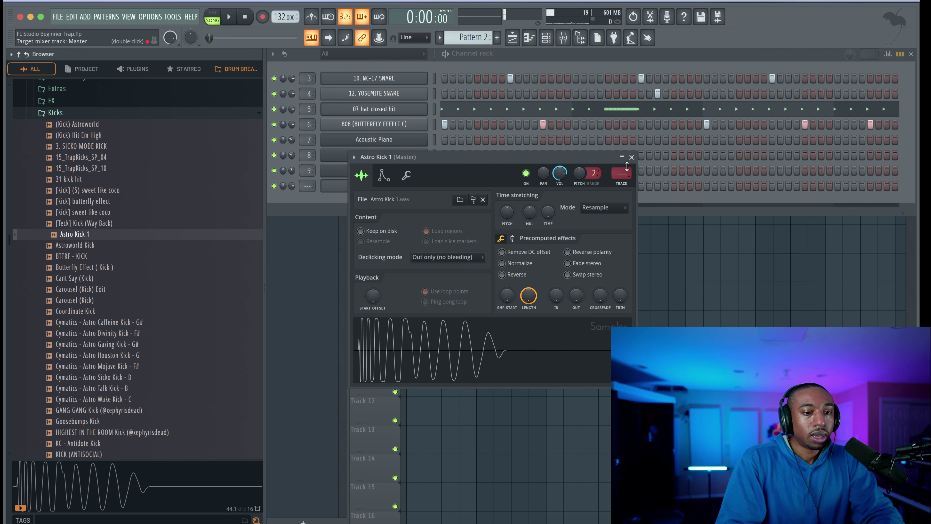
left_click(631, 157)
- Route the Astro Kick 1 channel to mixer track 11 and return to the channel rack
key("F9")
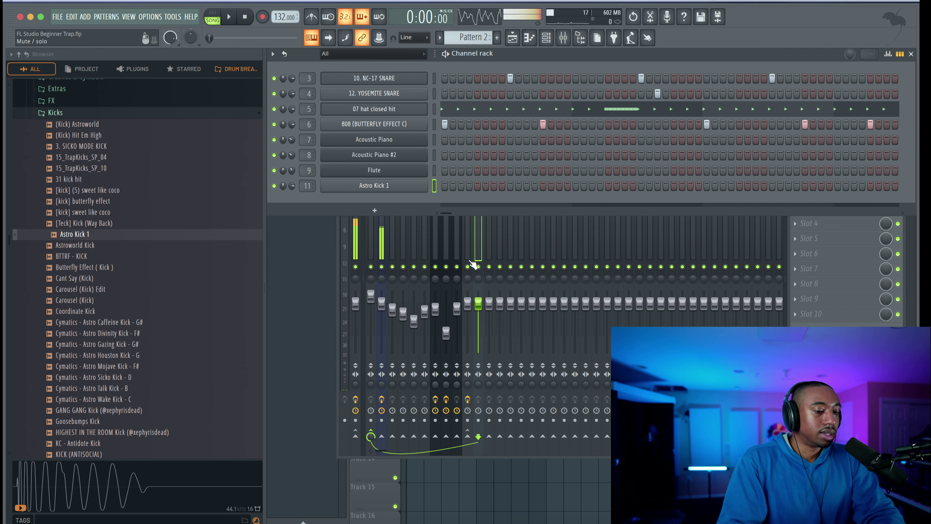
left_click(479, 246)
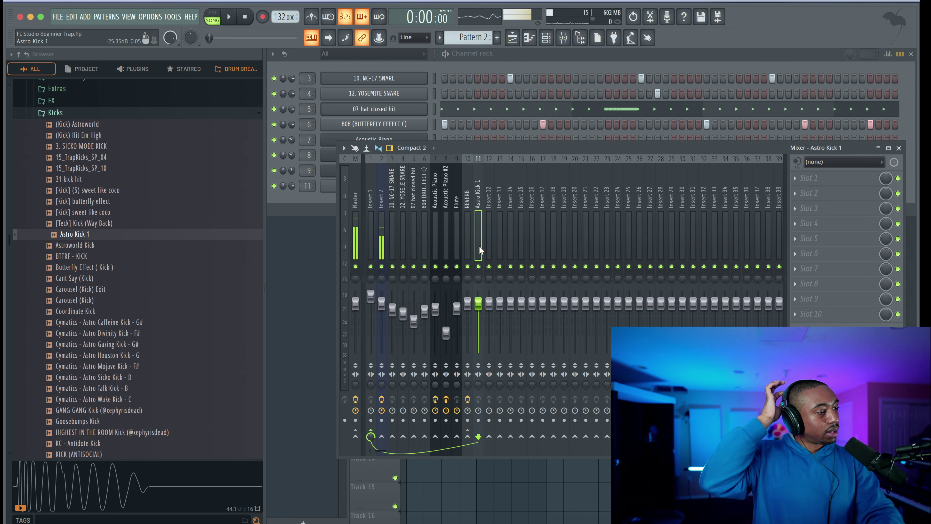
left_click(497, 60)
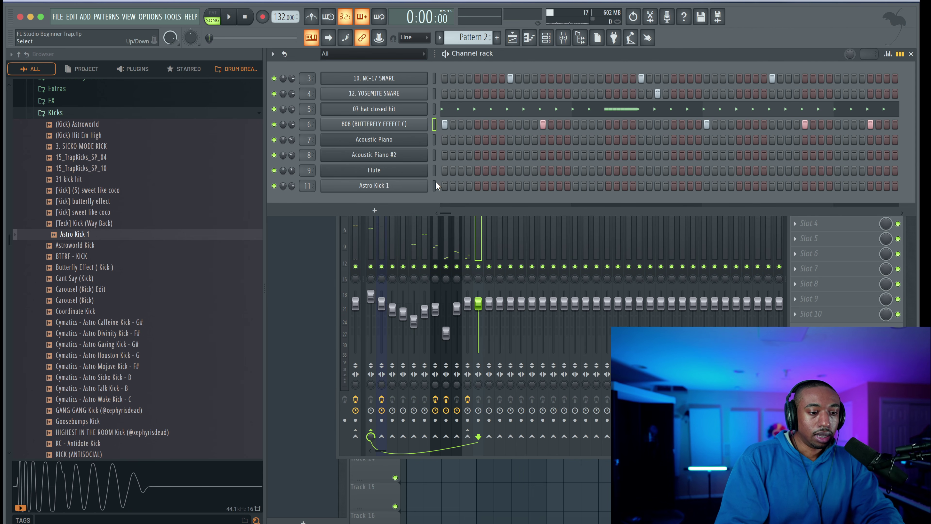
- Give Astro Kick 1 hits on the same steps as the 808 (1, 13, 33, 45, 53 and 59) and play the beat
left_click(443, 186)
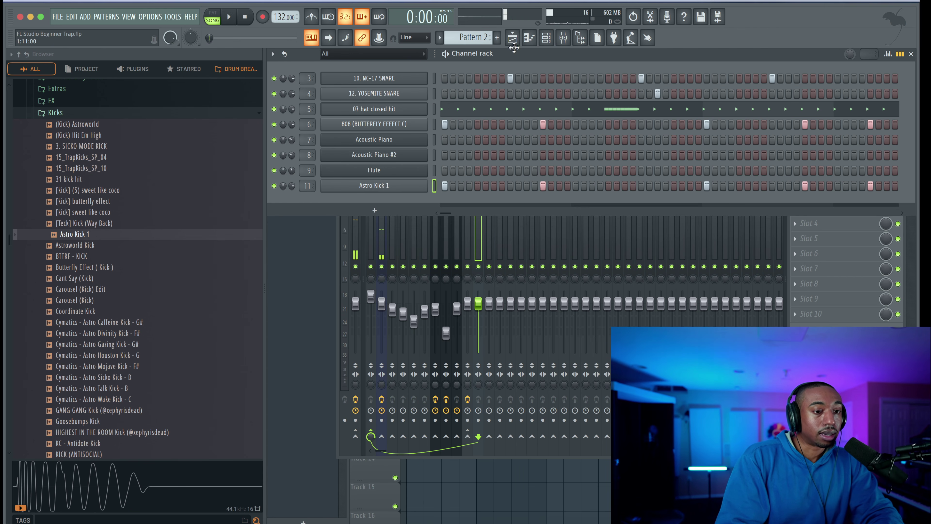
left_click(579, 43)
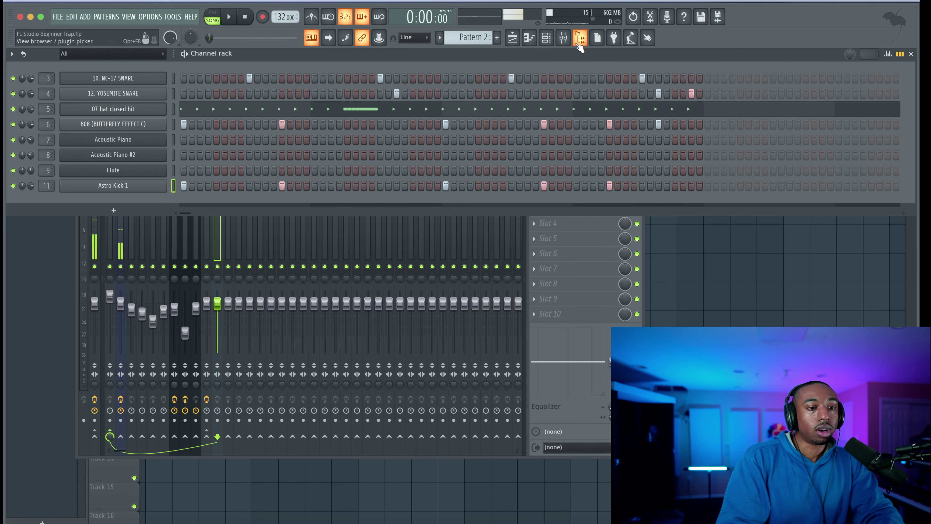
left_click(660, 186)
key("space")
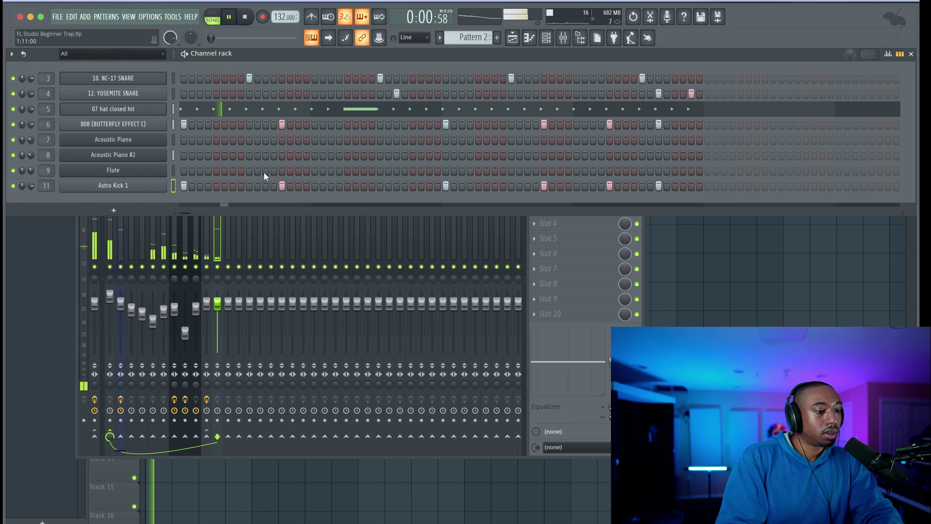
- Lower the Astro Kick 1 mixer volume to -2.9 dB and close the volume knob window
left_click(213, 239)
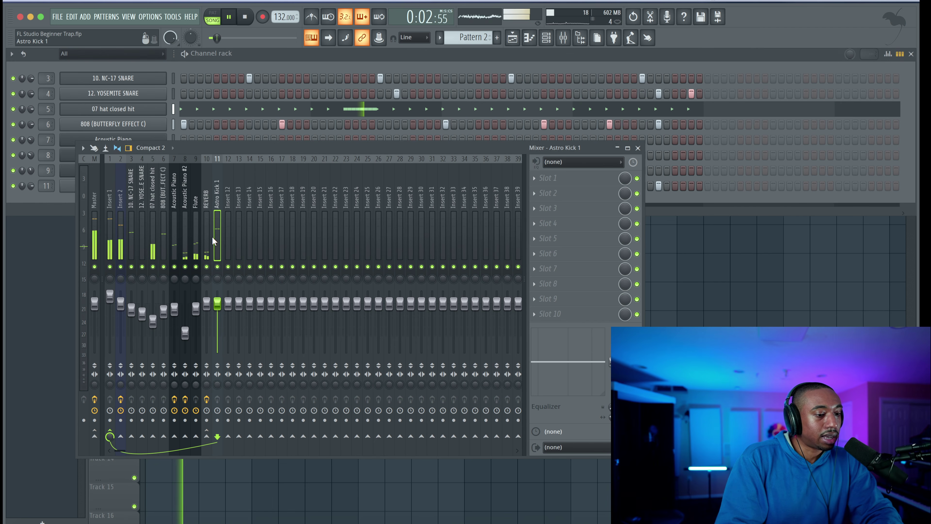
left_click_drag(217, 303, 216, 309)
right_click(216, 309)
left_click(216, 312)
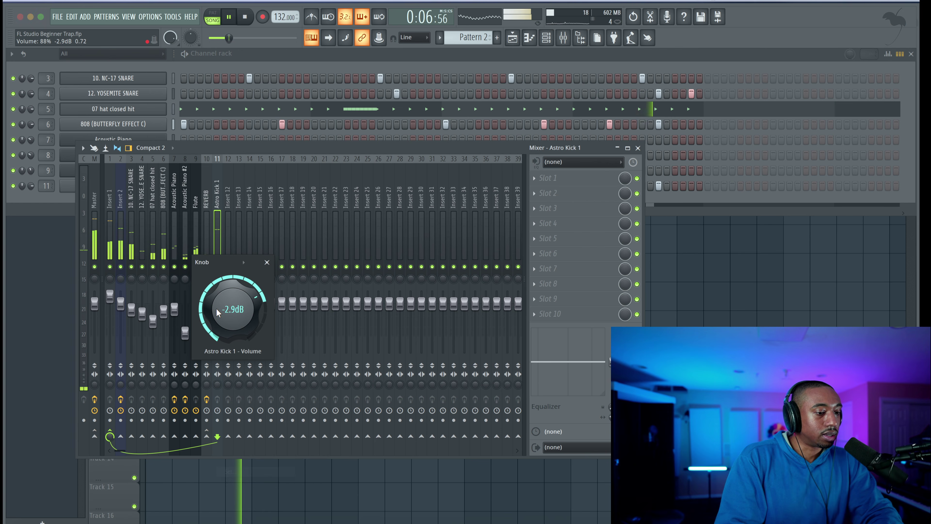
left_click(267, 262)
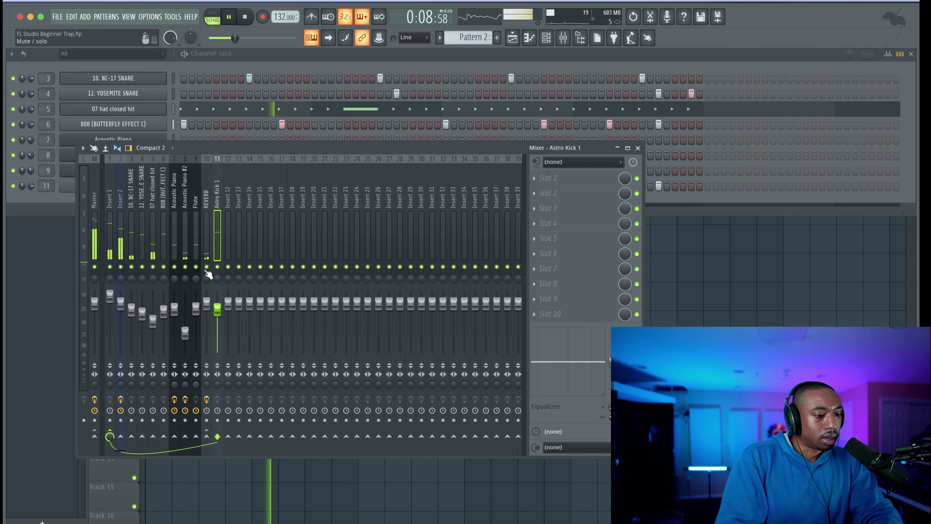
- Stop playback, move the mixer window lower so the channel rack rows show above it, and save the project
key("space")
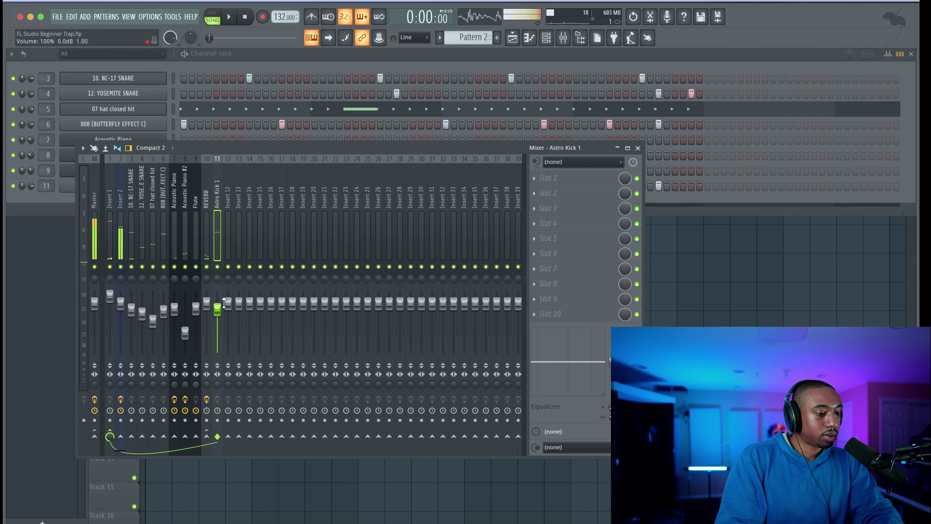
left_click_drag(238, 149, 242, 198)
key("ctrl+s")
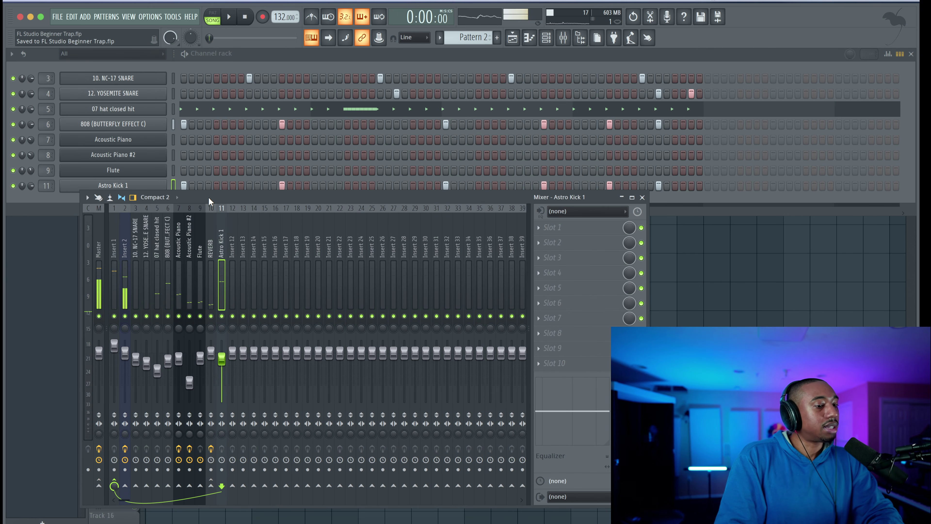
- Start playback and hide the mixer to get back to the channel rack
key("space")
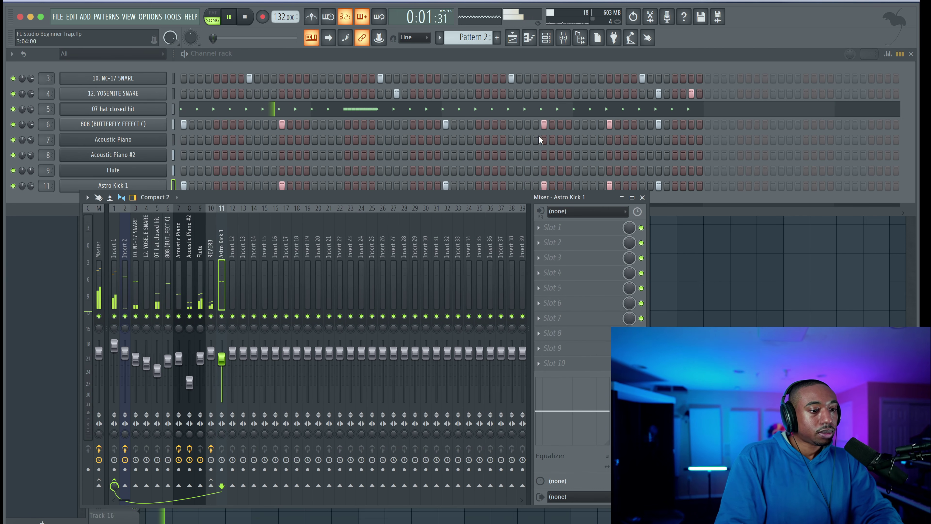
left_click(633, 197)
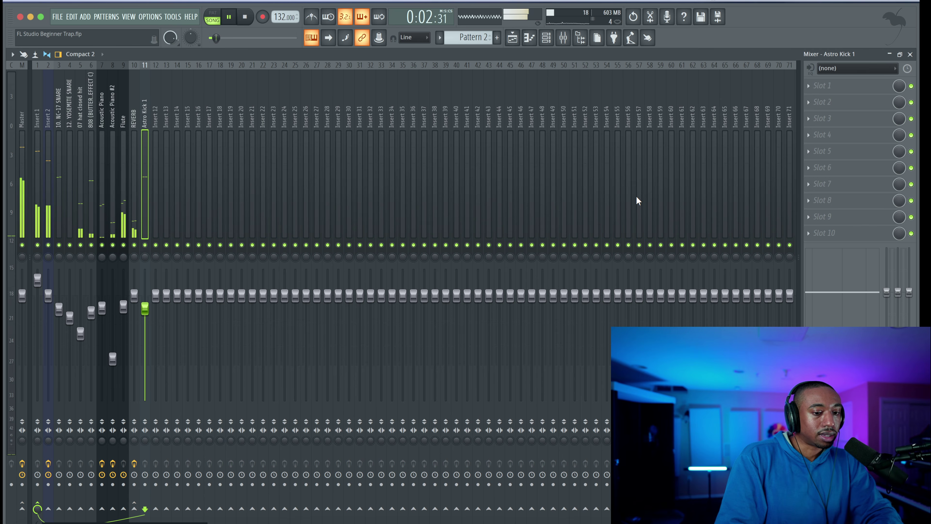
double_click(671, 55)
key("F9")
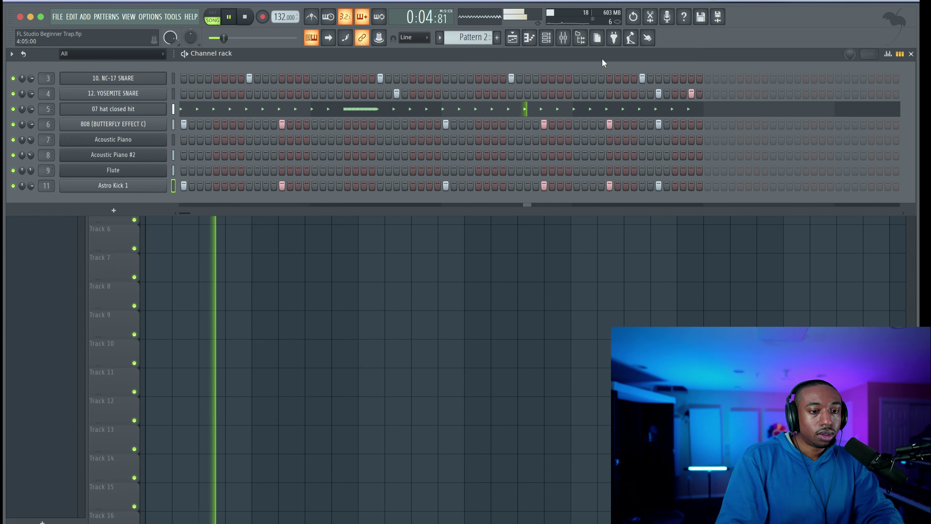
- Add 2. CAROUSEL SNARE from the Travis Scott drumkit's Snares folder as a new channel and route it to mixer track 12
left_click(581, 38)
left_click(112, 125)
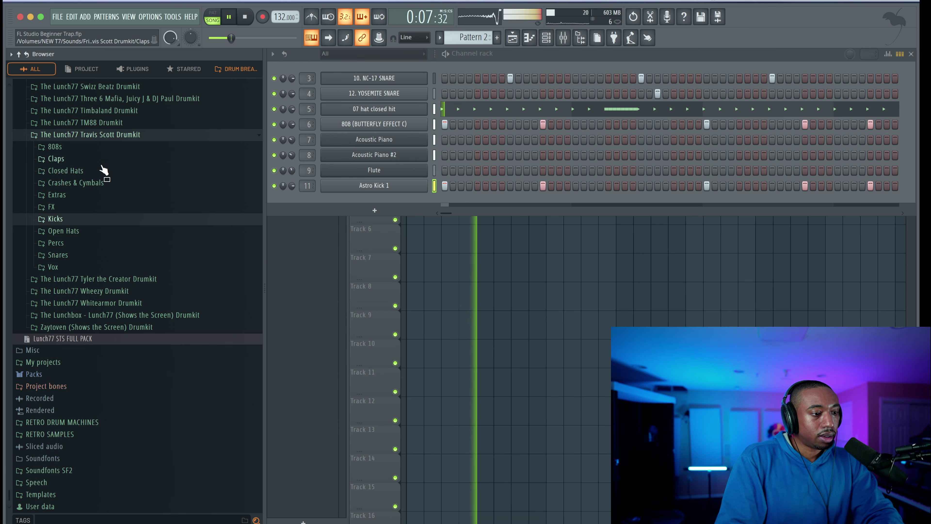
left_click(84, 255)
left_click(84, 266)
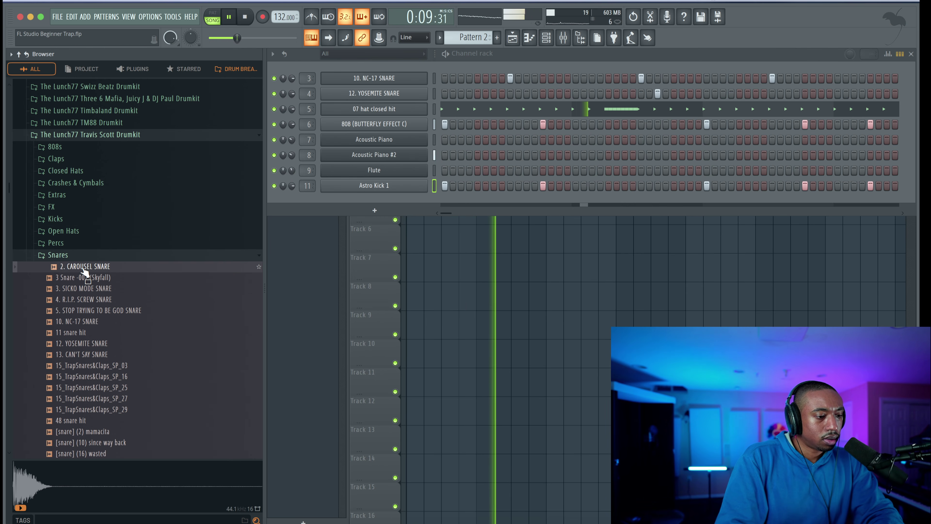
left_click_drag(84, 270, 362, 201)
key("F9")
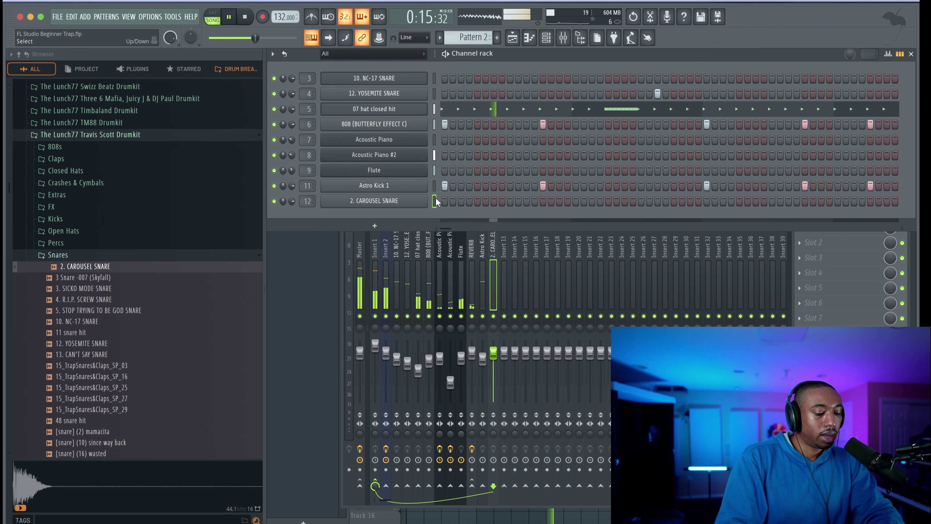
- Move the 10. NC-17 SNARE hits to the same steps of 2. CAROUSEL SNARE and check the new snare's sampler window
left_click(510, 201)
left_click(641, 201)
left_click(772, 201)
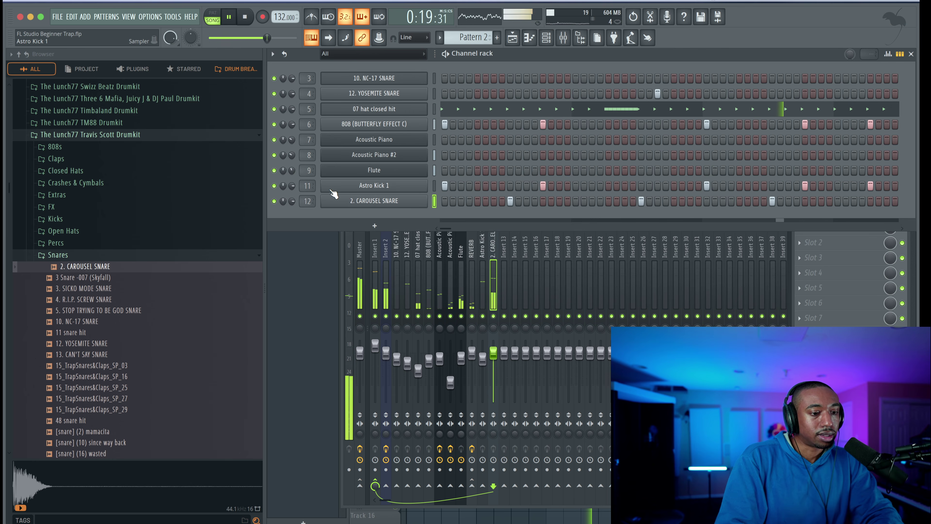
left_click(404, 204)
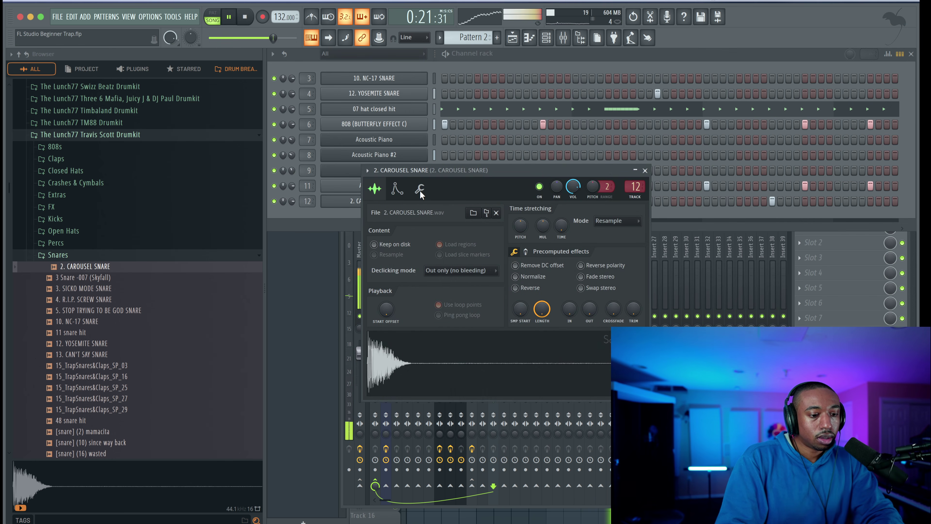
left_click(646, 172)
- Load Fruity soft clipper into slot 2 of mixer track Insert 1 and close its window
left_click(378, 271)
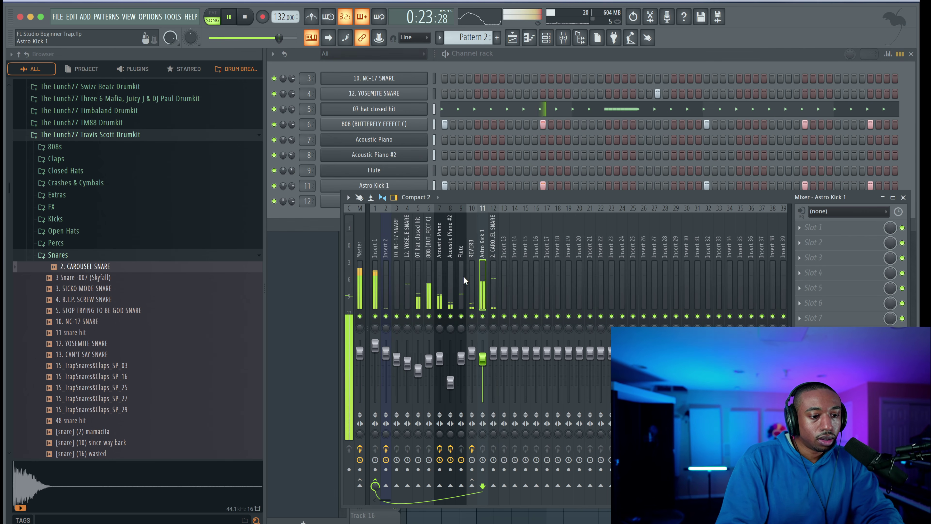
left_click(842, 225)
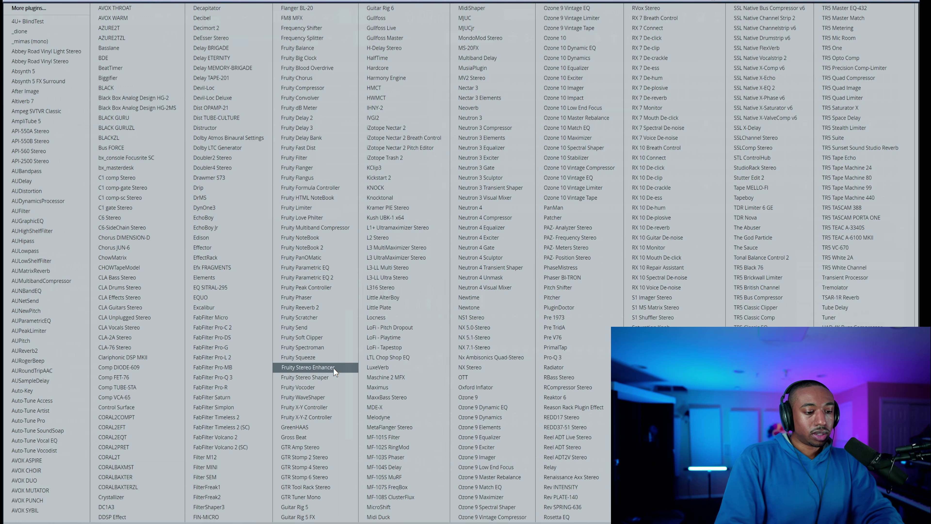
left_click(332, 338)
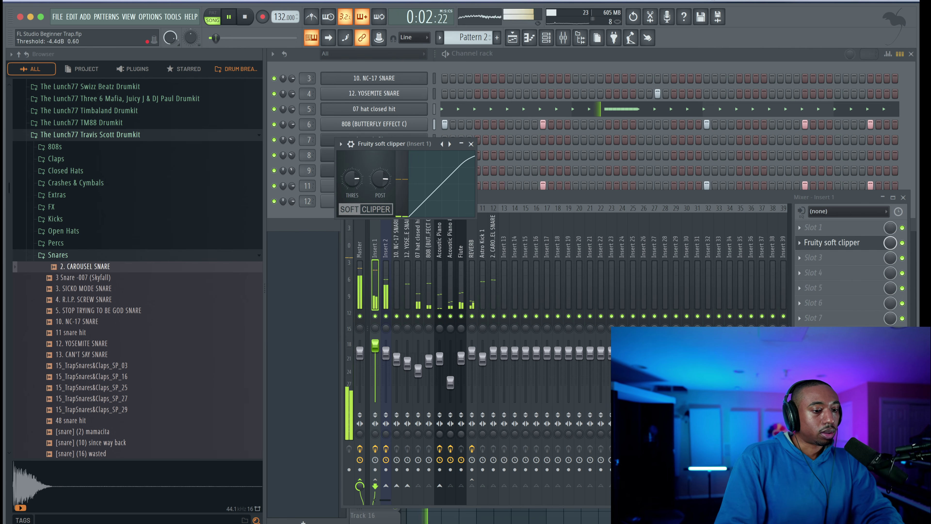
left_click(471, 144)
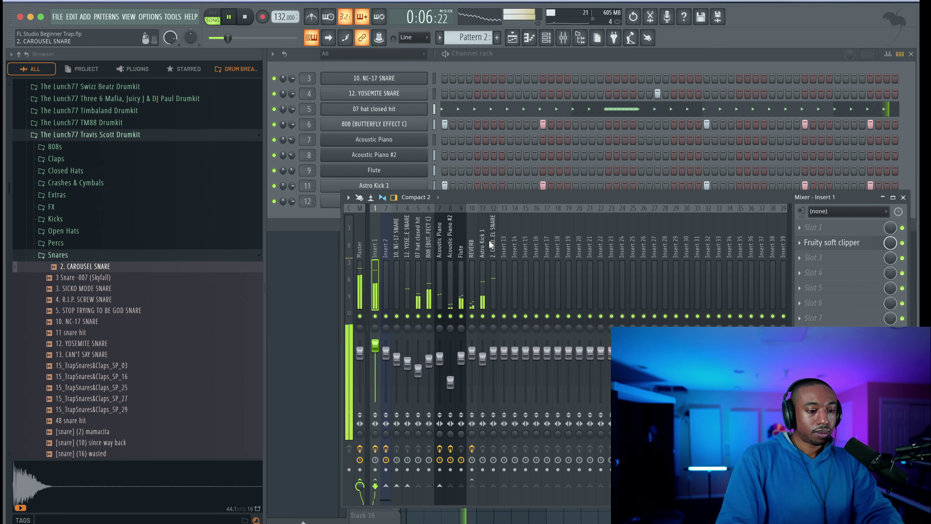
- Load Fruity WaveShaper into slot 1 of the 808 (BUTTERFLY EFFECT C) mixer track
left_click(430, 281)
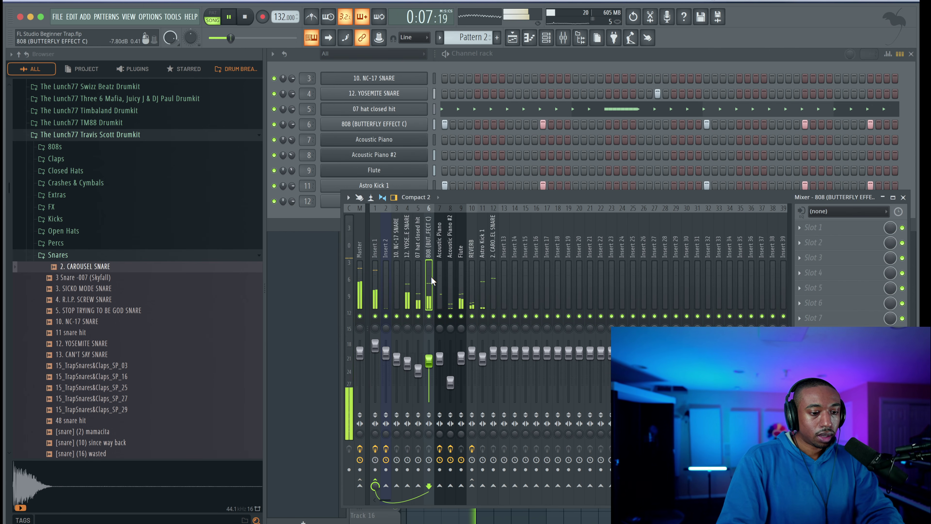
left_click(486, 275)
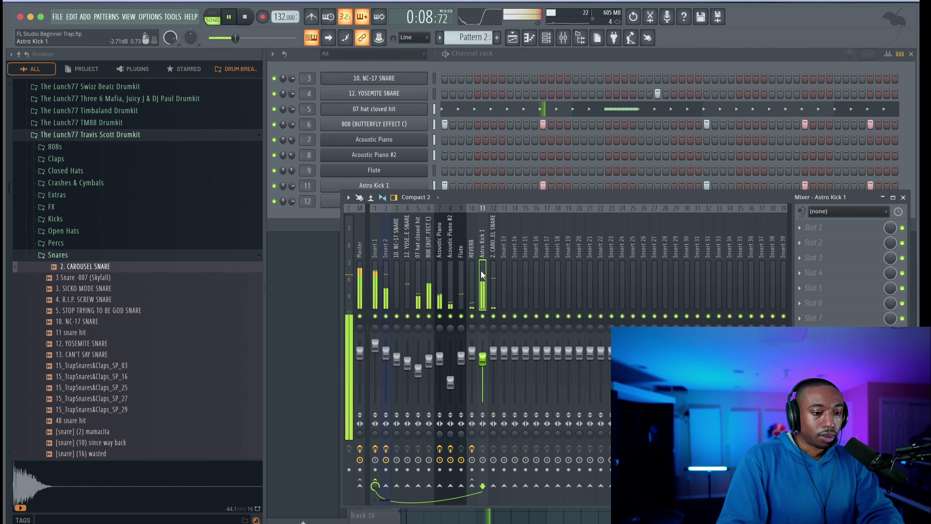
left_click(429, 290)
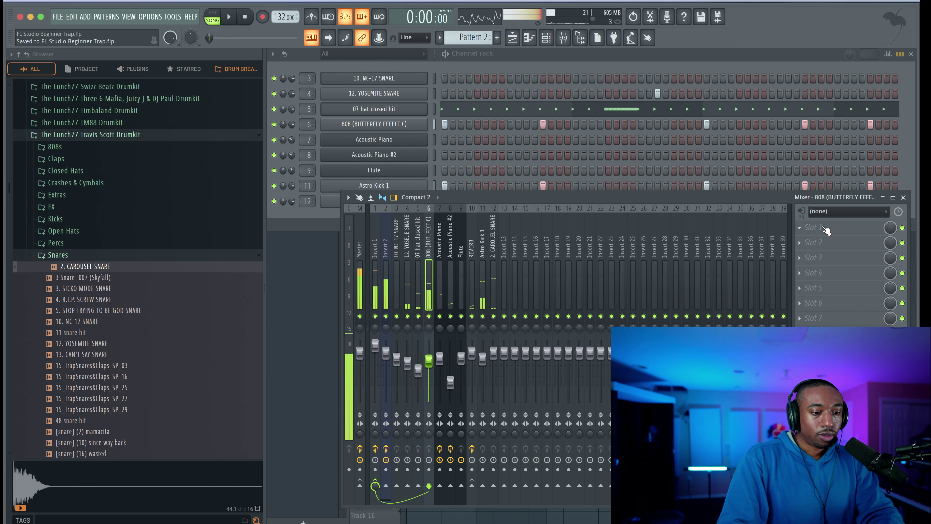
left_click(827, 230)
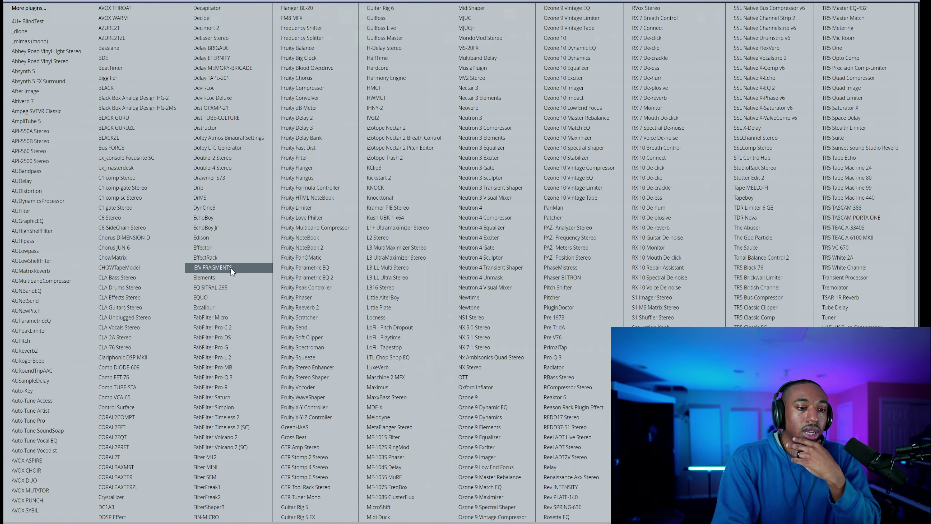
scroll(230, 268, "down", 5)
scroll(230, 268, "up", 5)
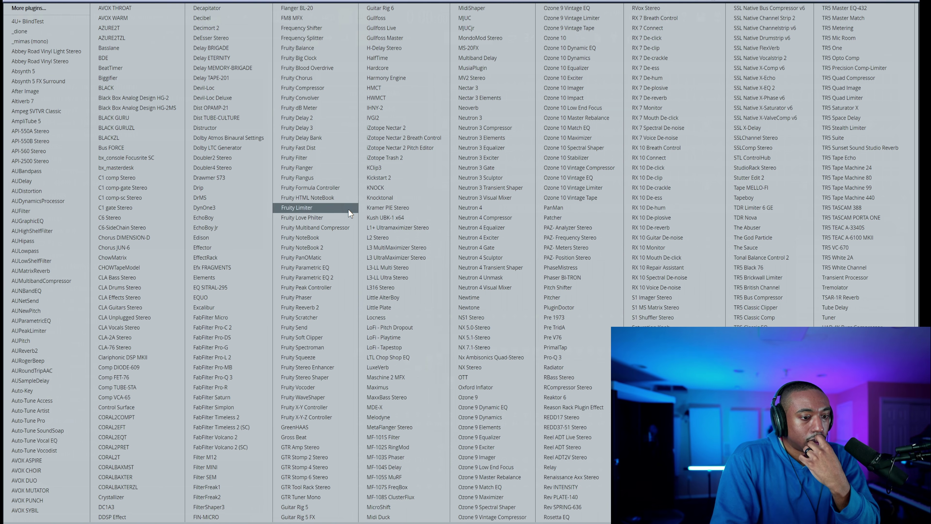
left_click(320, 398)
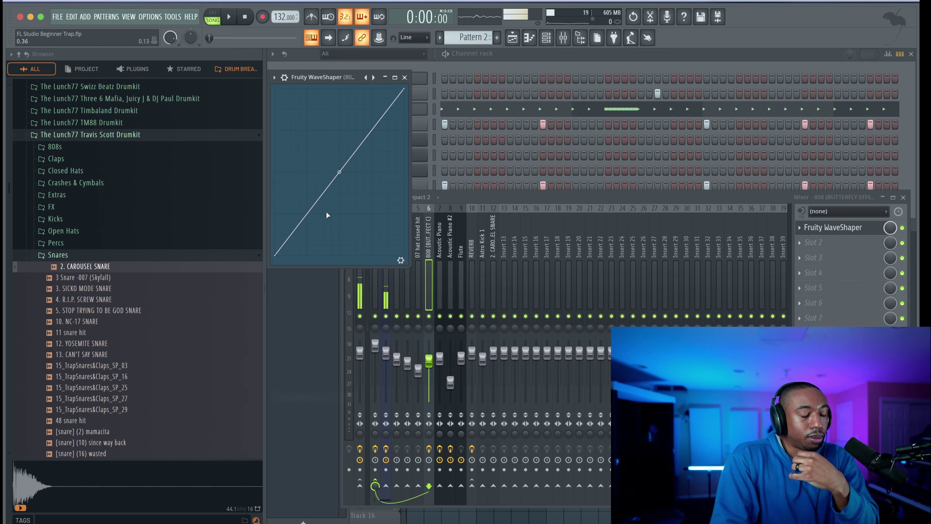
- Bend the 808's WaveShaper curve upward to about 78% tension during playback and close the plugin window
left_click(401, 260)
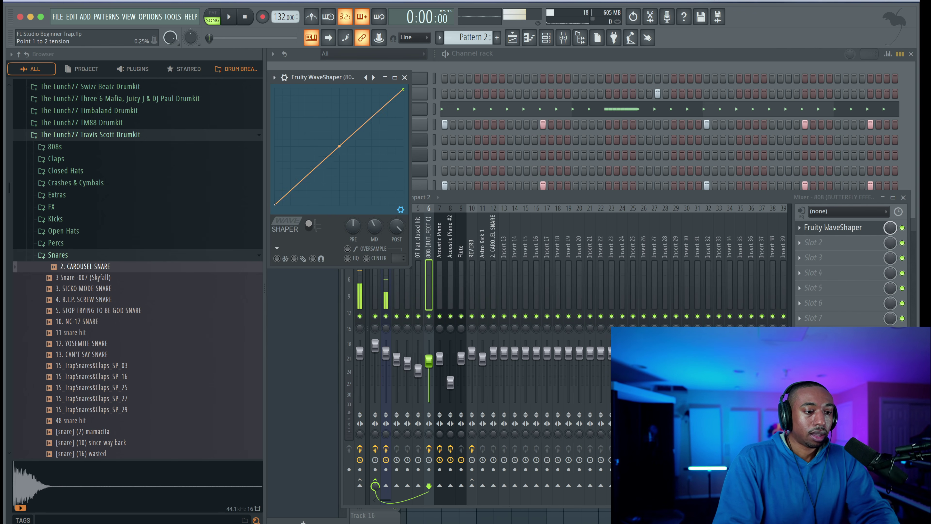
key("space")
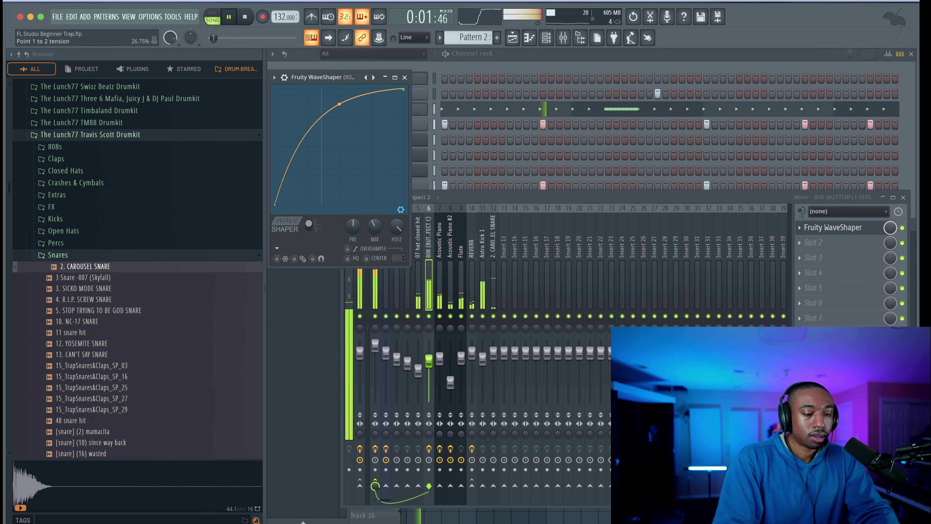
left_click_drag(340, 104, 339, 88)
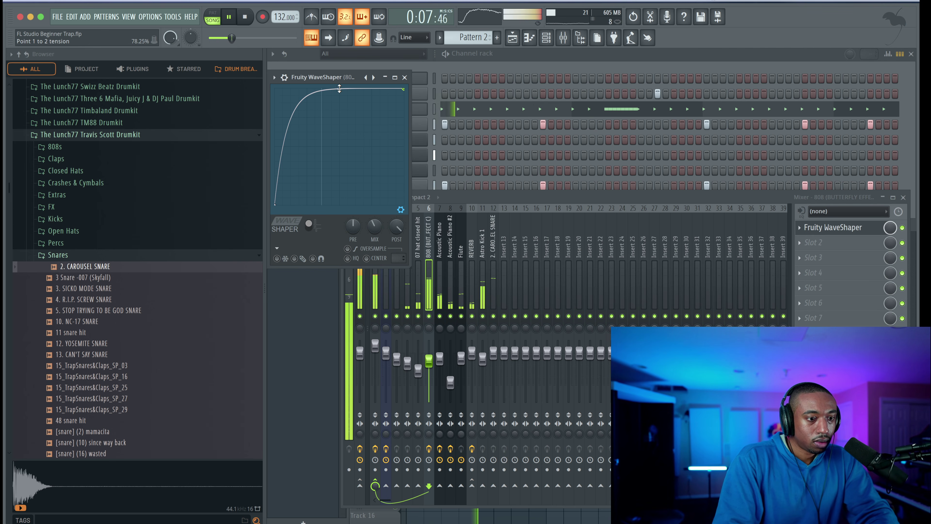
left_click(405, 77)
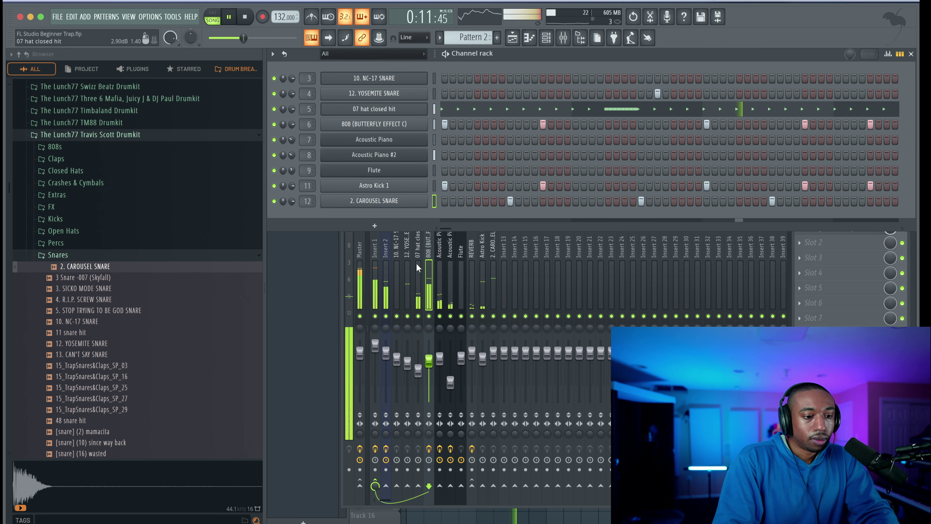
- Reset the Insert 1 fader to 100% volume and bring the channel rack to the front
right_click(376, 345)
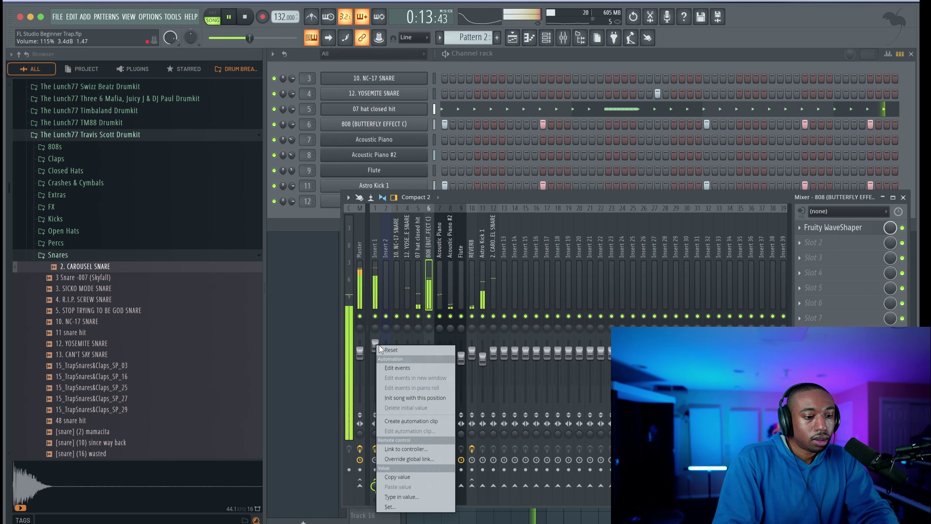
left_click(382, 348)
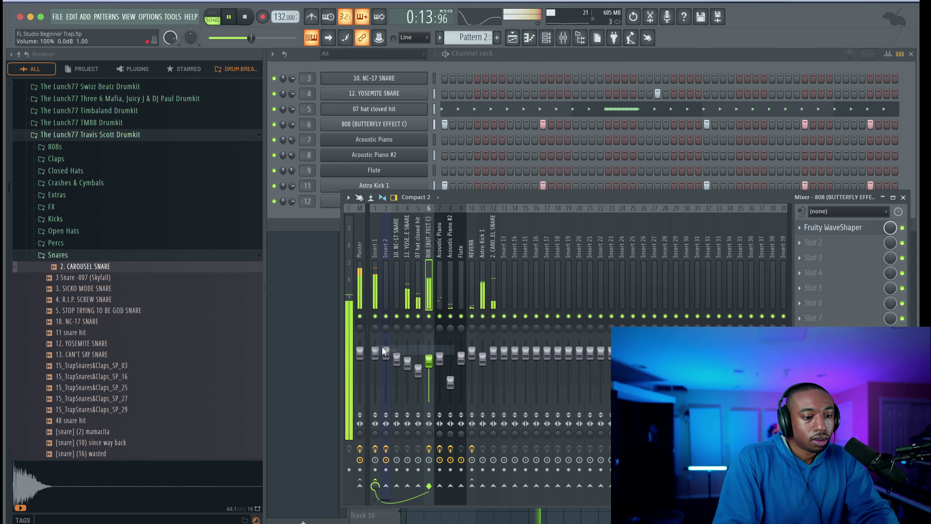
left_click(636, 84)
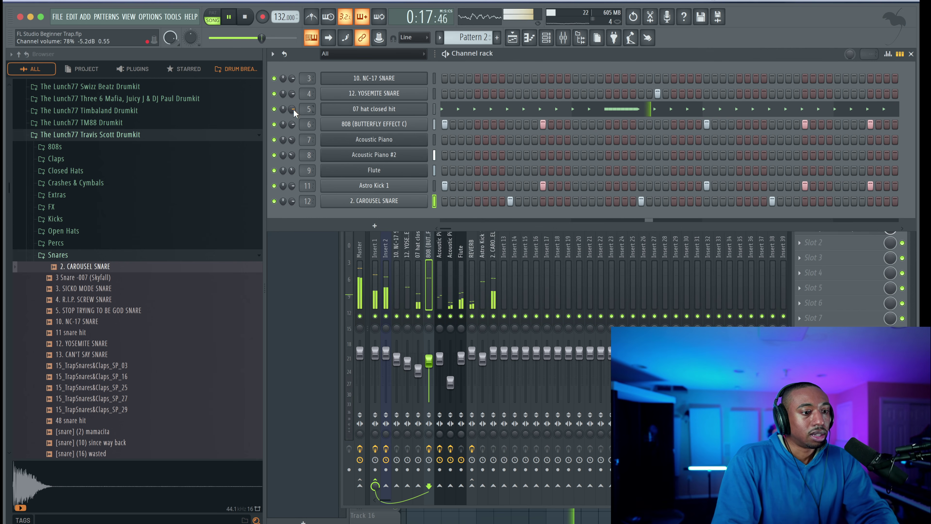
- Replace the 07 hat closed hit sample with 15_TrapHats_SP_05 from the Closed Hats folder and open its sampler window
scroll(292, 109, "up", 2)
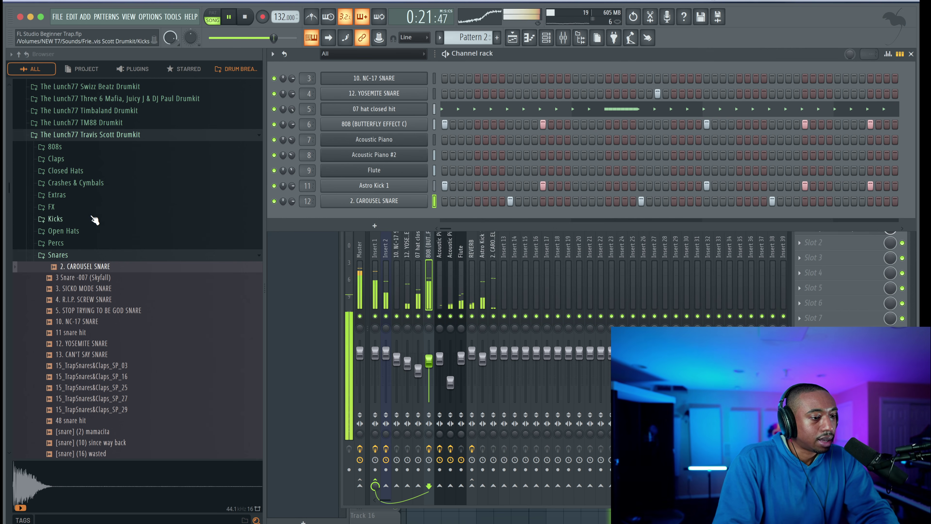
left_click(91, 172)
left_click(97, 152)
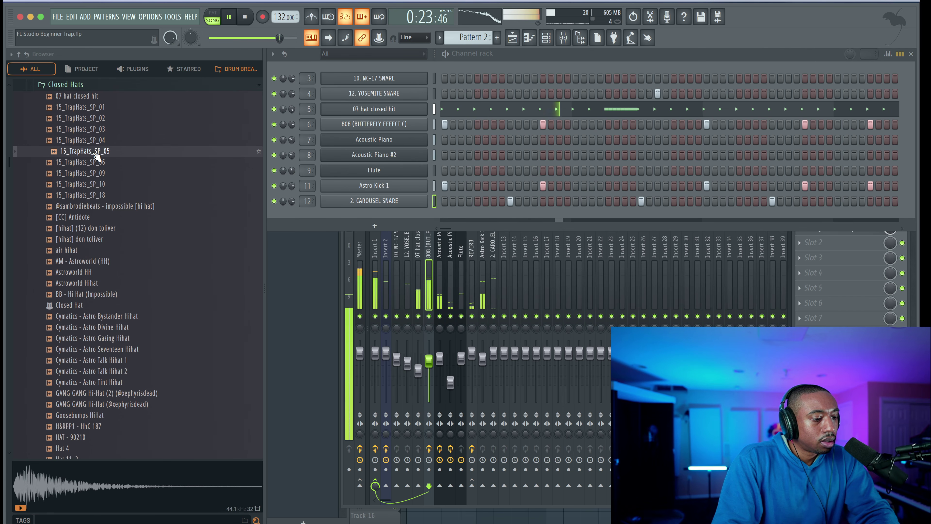
left_click_drag(96, 151, 365, 111)
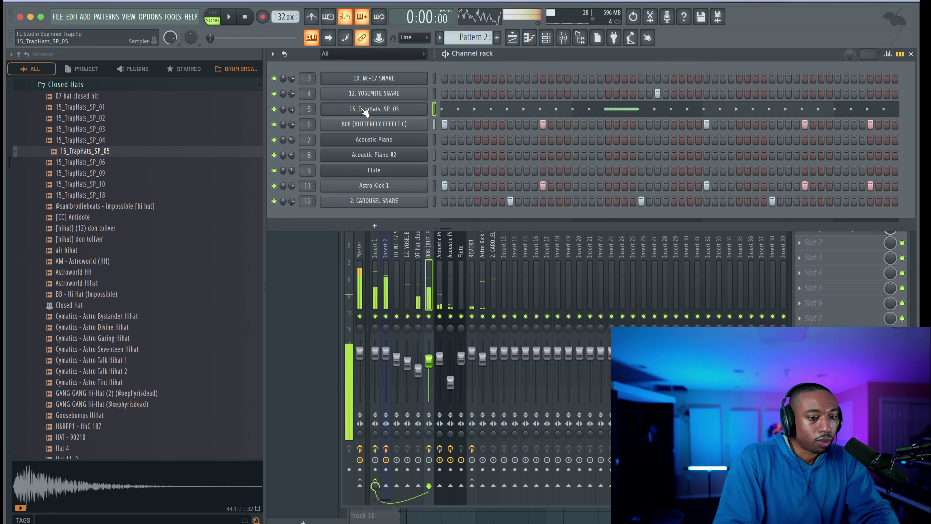
left_click(366, 110)
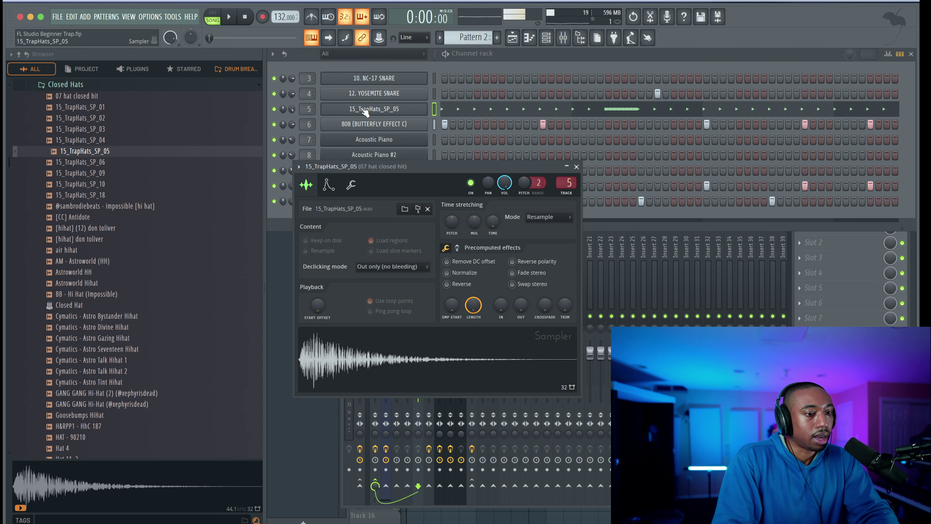
- Audition other closed hats, load 15_TrapHats_SP_02 into the hat's sampler and close the window
left_click(117, 132)
left_click(118, 117)
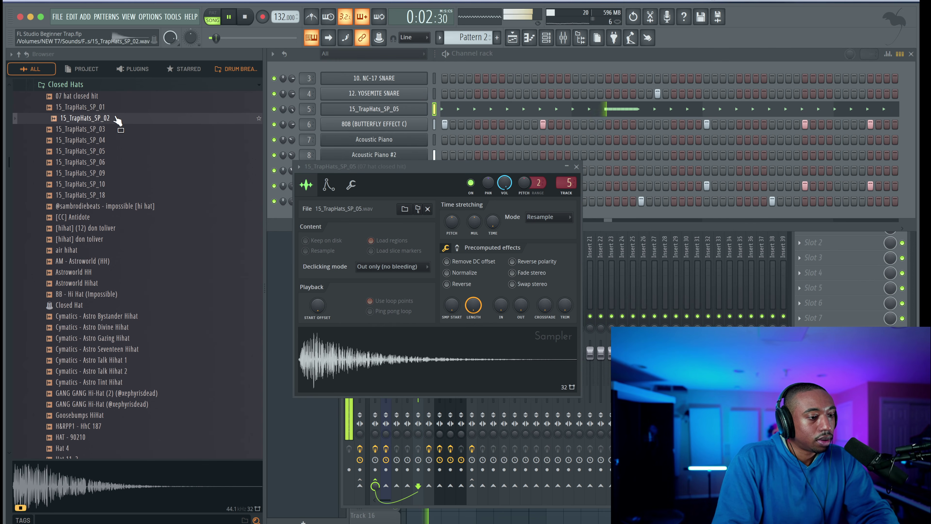
left_click_drag(335, 323, 348, 342)
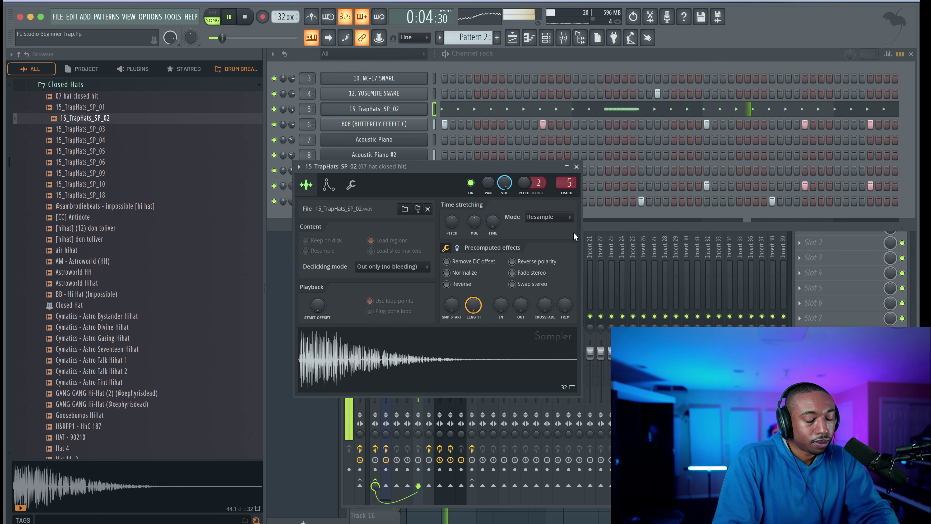
left_click(577, 167)
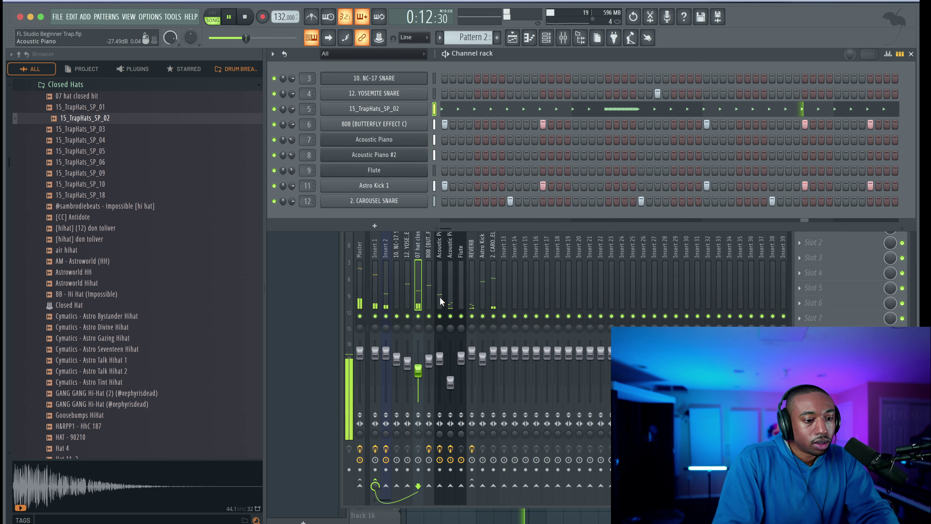
- Lower the 808 and Astro Kick 1 faders, the kick to about 77%, and raise the 2. CAROUSEL SNARE fader slightly
left_click(463, 269)
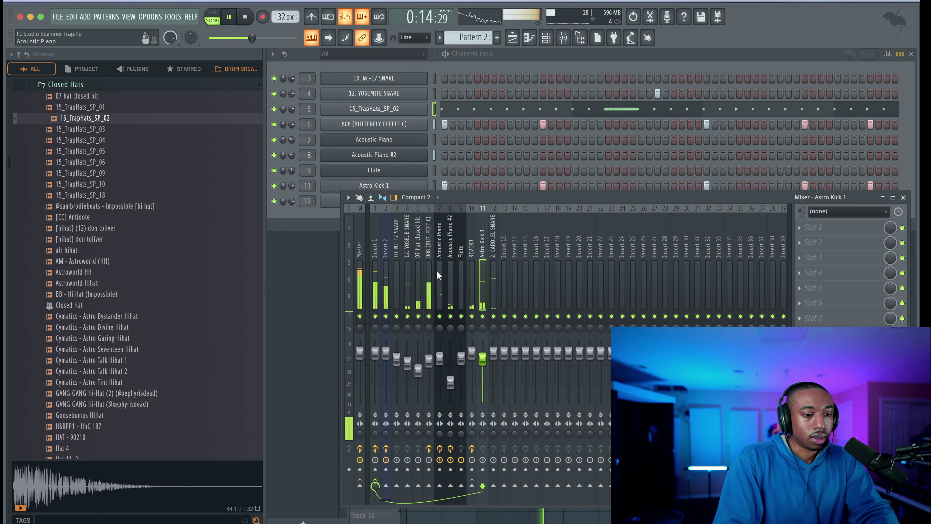
left_click(430, 282)
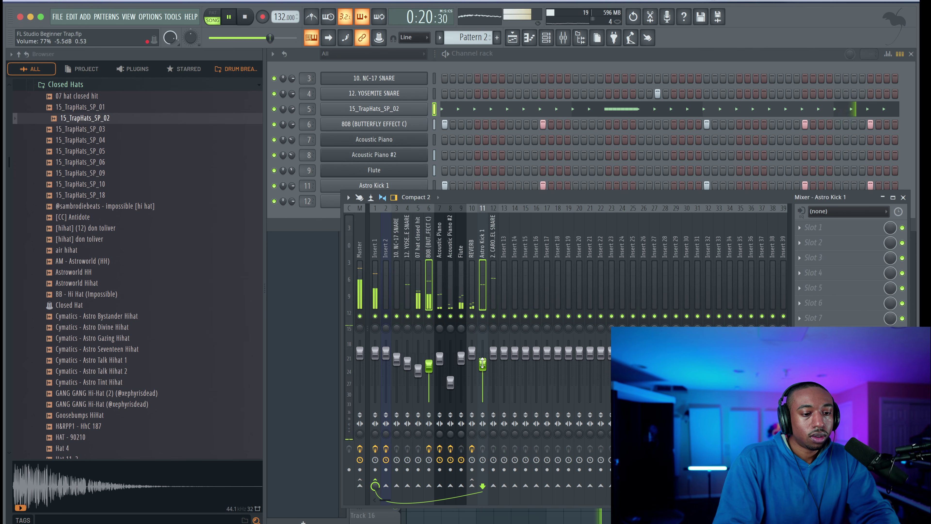
left_click(473, 285)
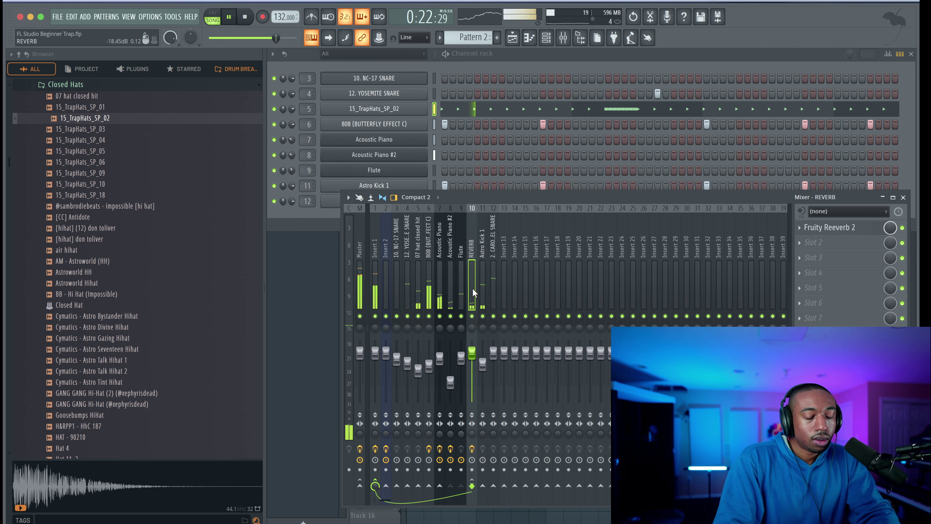
left_click(494, 286)
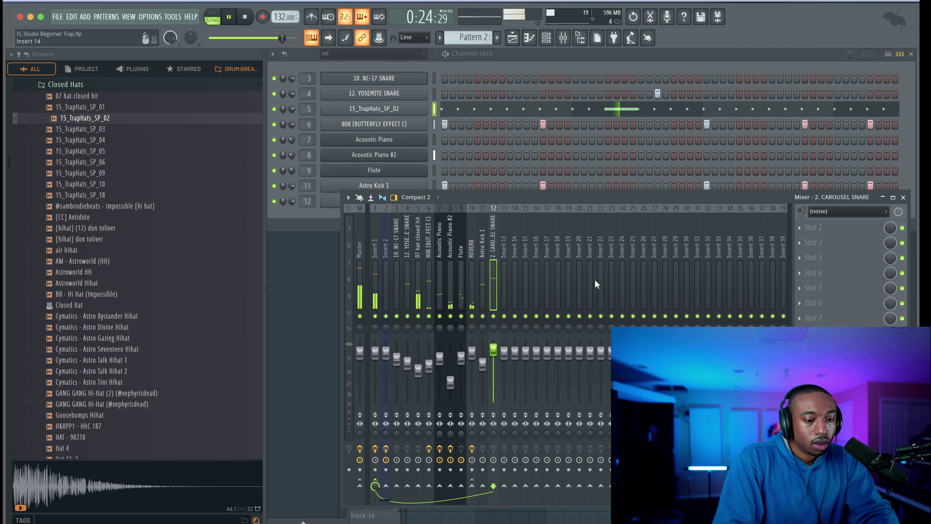
- Show the playlist and open the Travis Scott drumkit's Open Hats folder in the browser
left_click(894, 197)
key("F5")
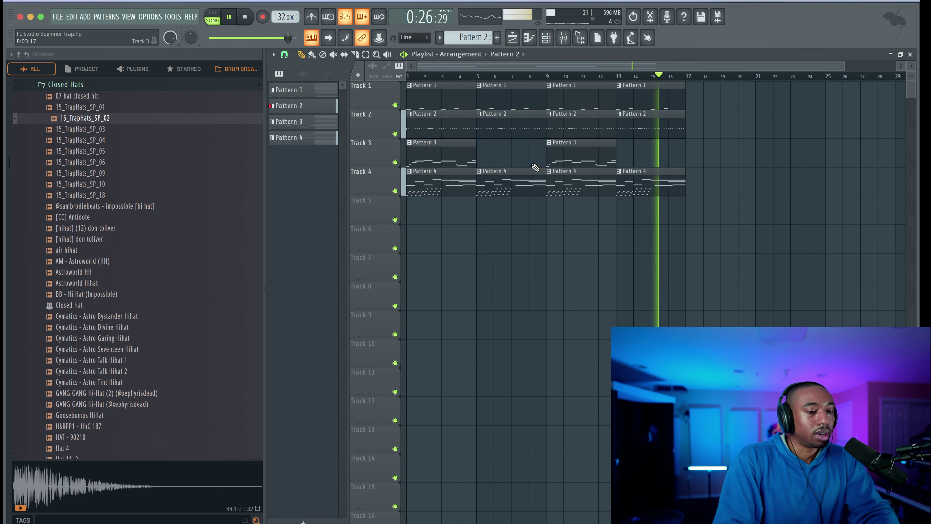
scroll(535, 167, "up", 3)
left_click_drag(86, 294, 89, 269)
scroll(83, 319, "up", 10)
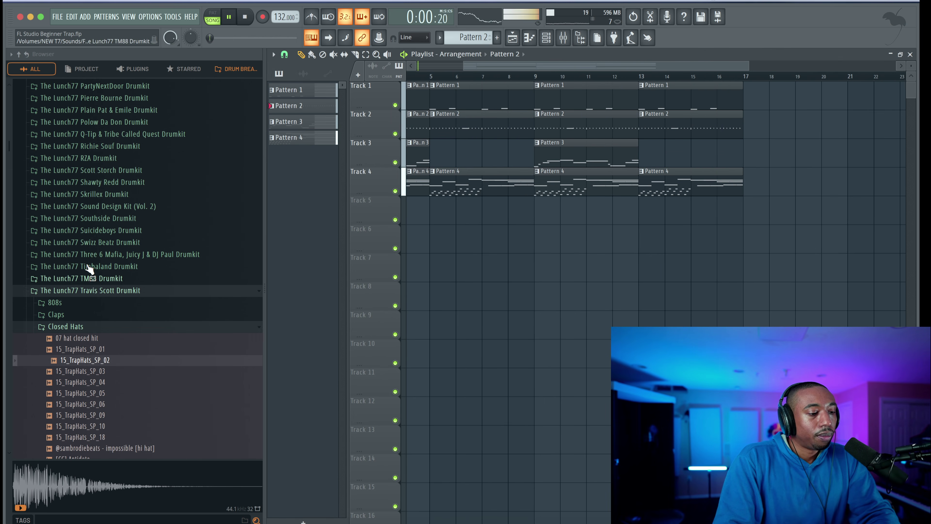
left_click(85, 326)
left_click(97, 385)
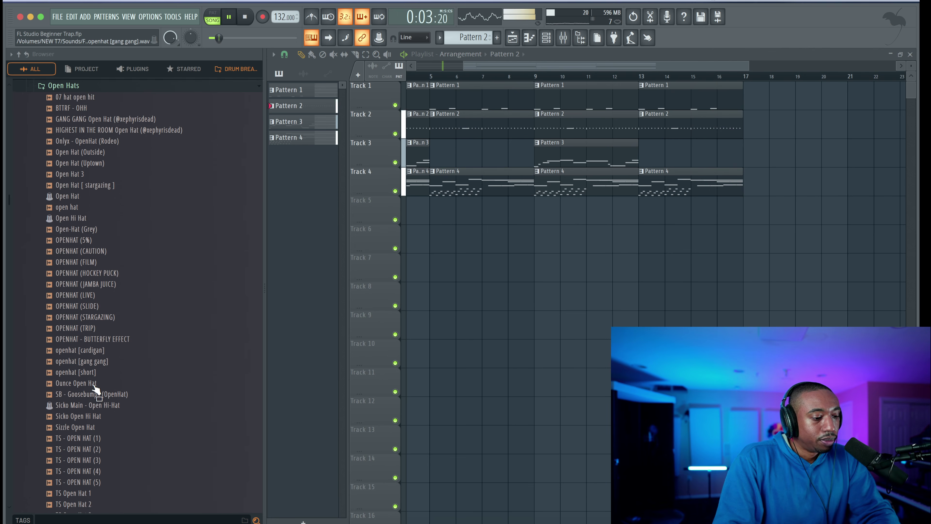
- Audition the first open hat samples in the Open Hats folder, including BTTRF - OHH and HIGHEST IN THE ROOM
left_click(113, 96)
left_click(111, 108)
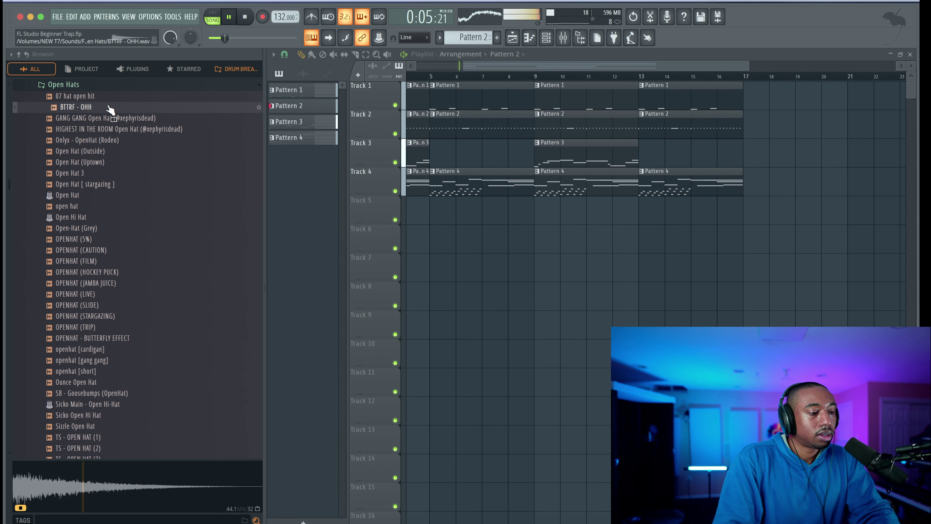
left_click(107, 96)
left_click(97, 119)
left_click(104, 130)
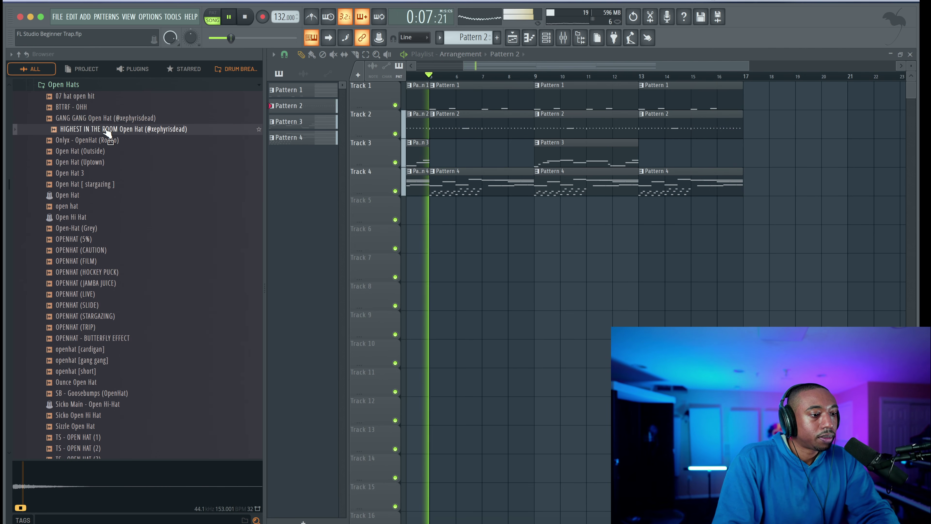
left_click(105, 141)
left_click(103, 130)
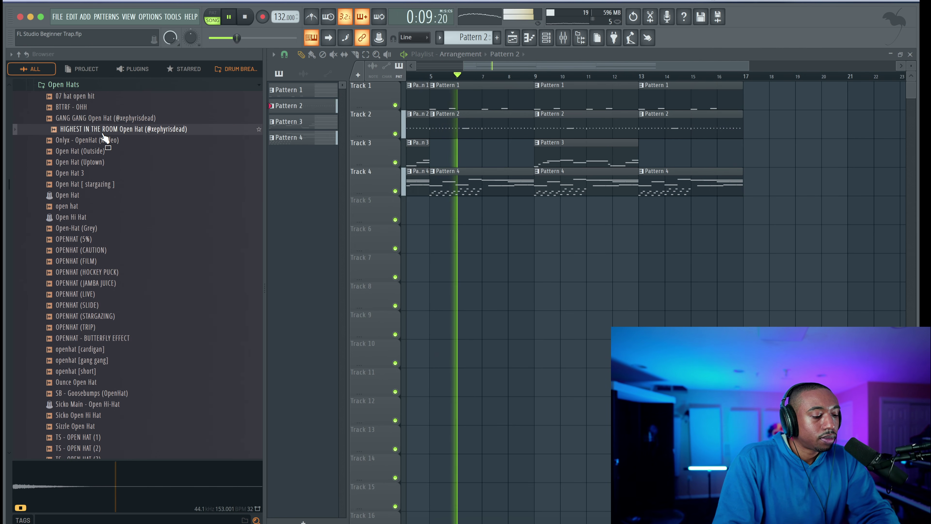
- Open the HIGHEST IN THE ROOM open hat in a new channel, stop playback and normalize the sample
right_click(102, 133)
left_click(101, 129)
right_click(101, 131)
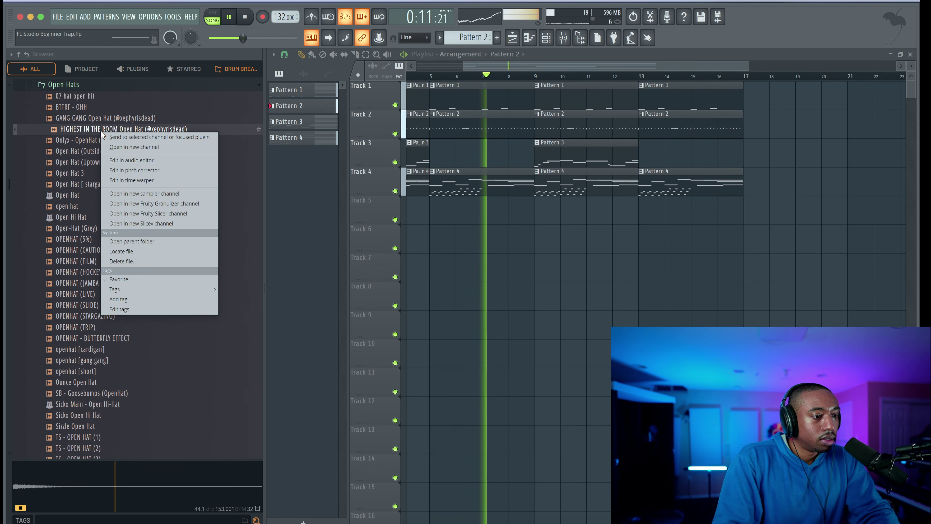
left_click(116, 148)
key("space")
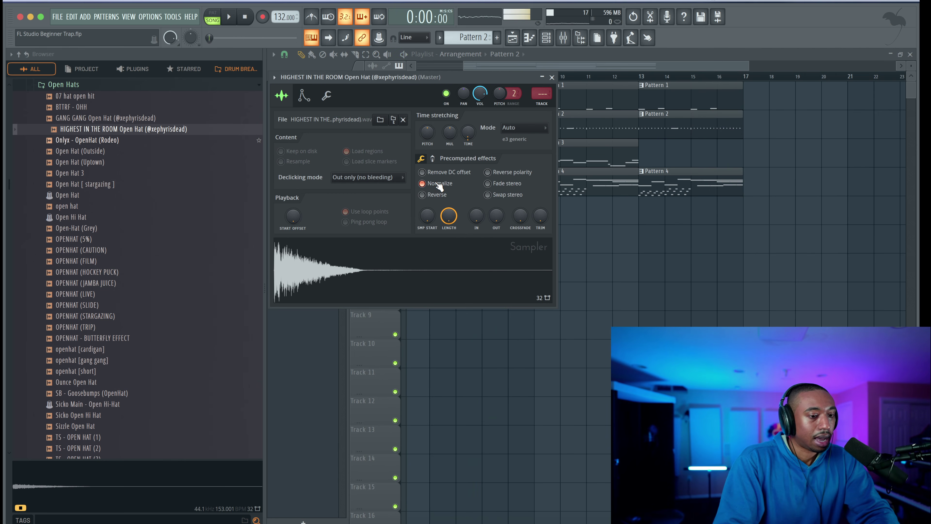
- Route the open hat channel to mixer track 13, place one hit on its row and set its channel volume to 45%
key("ctrl+l")
left_click(547, 38)
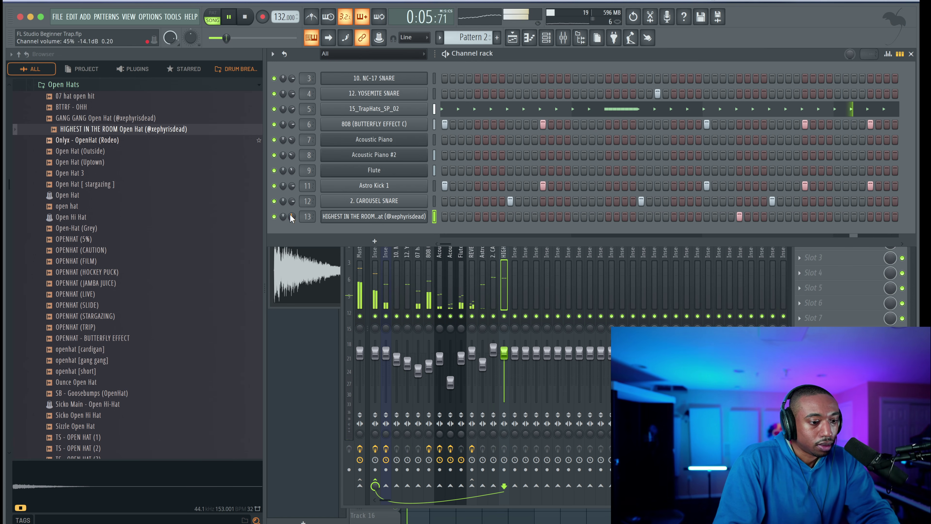
left_click(320, 374)
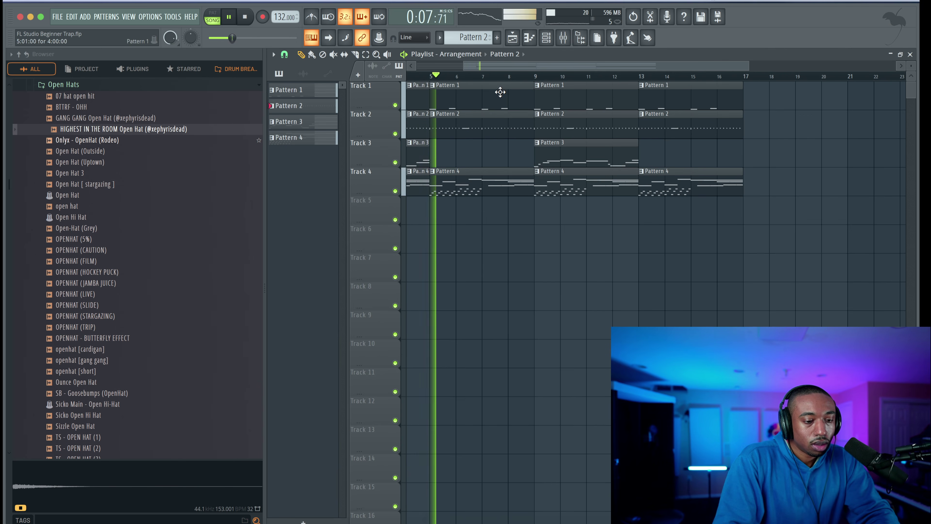
- Check the time settings of the 15_TrapHats_SP_02 hi-hat channel, including its time shift, and close its sampler window
left_click(547, 38)
left_click(374, 109)
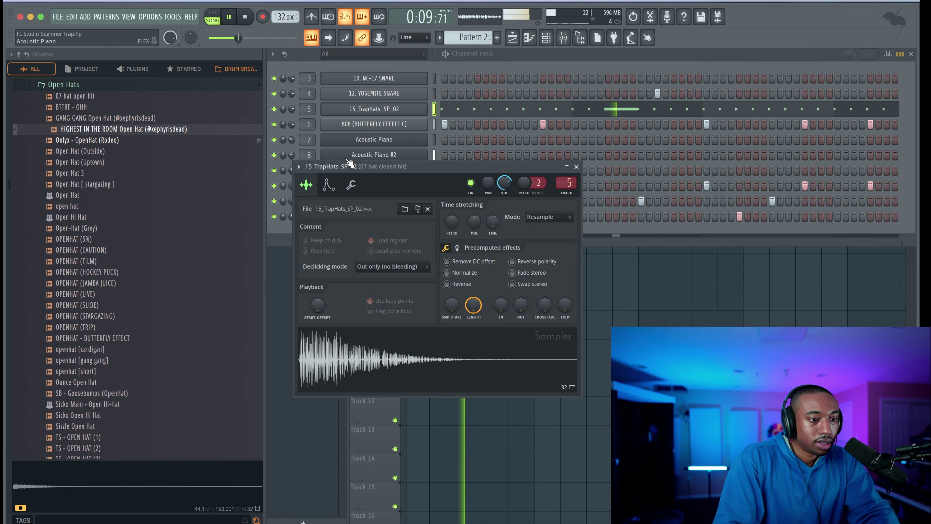
left_click(353, 183)
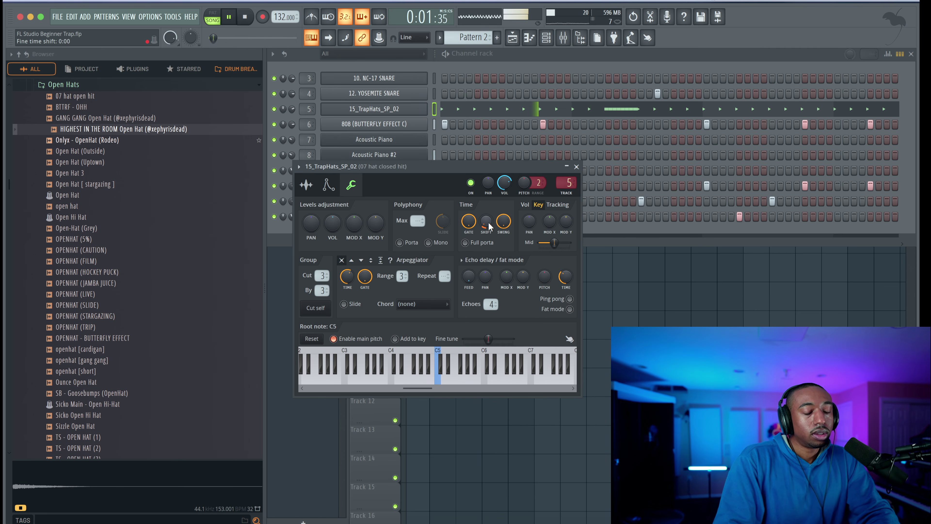
left_click(577, 167)
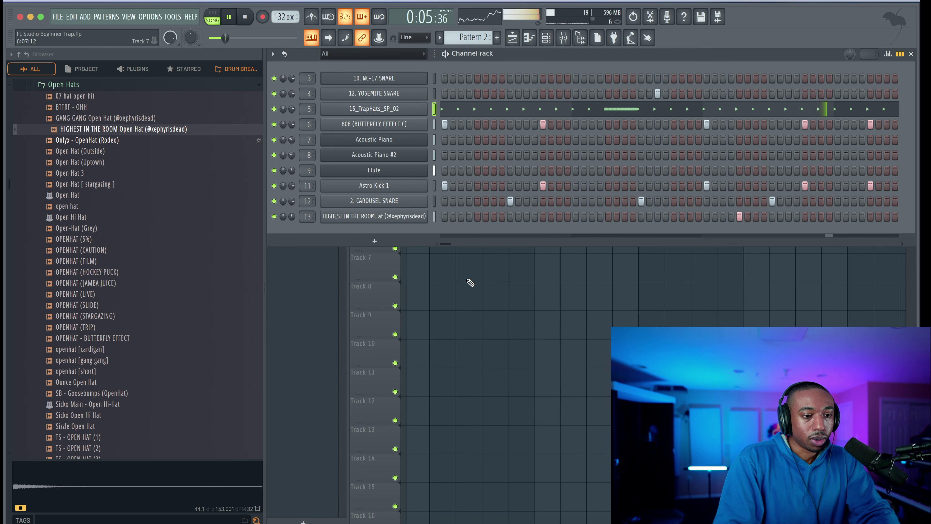
- Adjust the channel volume of Acoustic Piano #2 during playback and return to the playlist
key("F6")
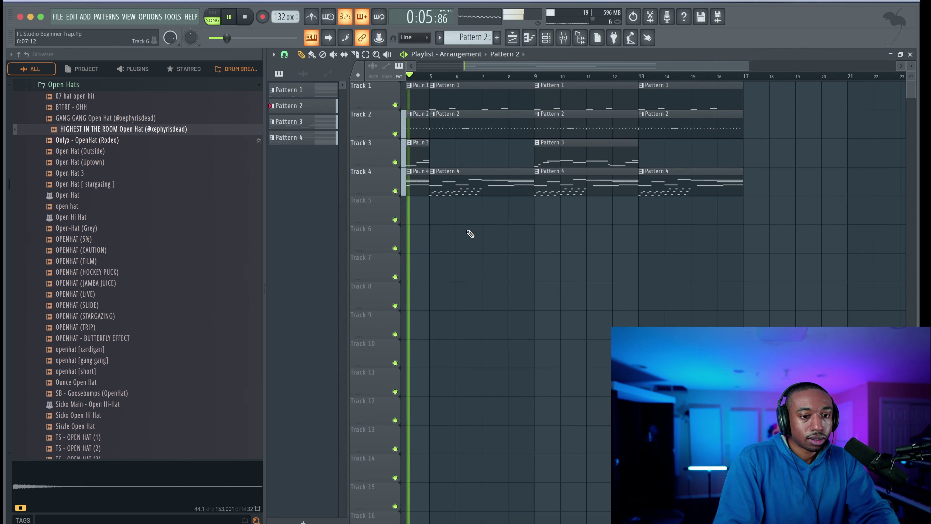
left_click(547, 38)
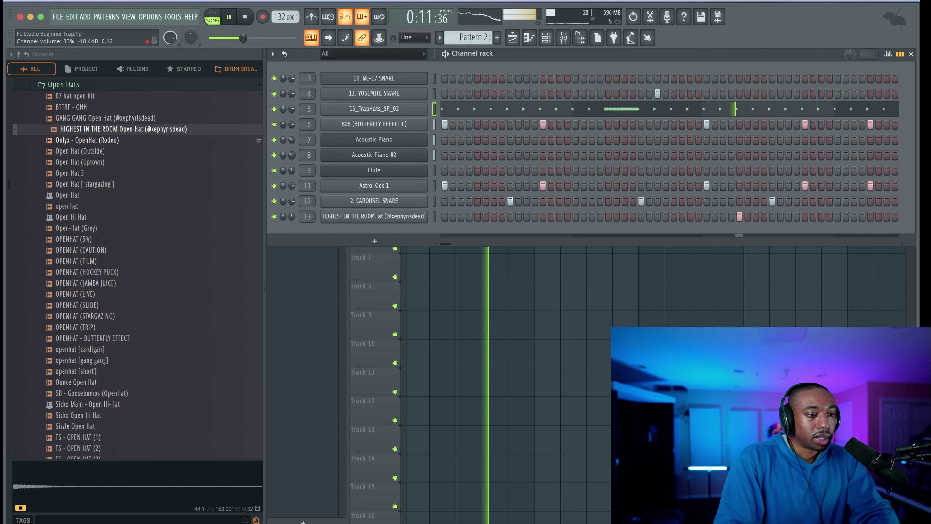
left_click_drag(292, 154, 292, 155)
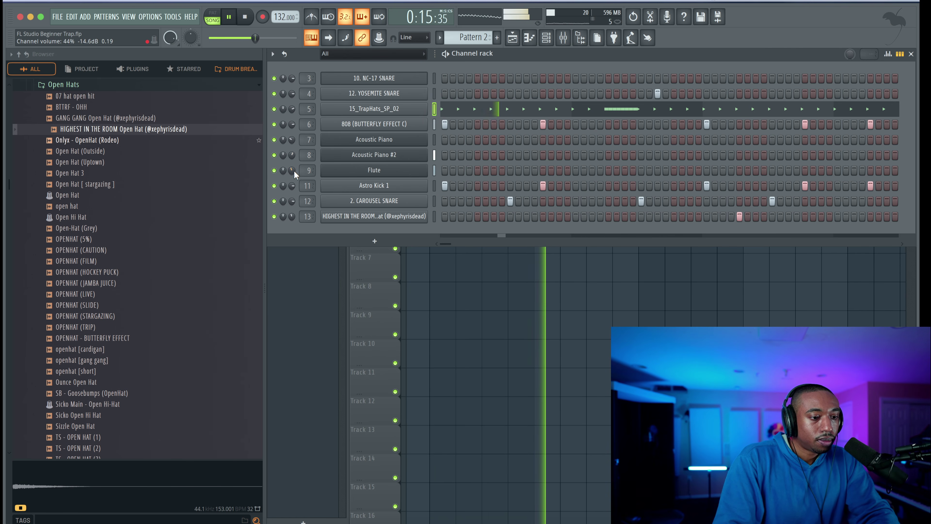
key("F6")
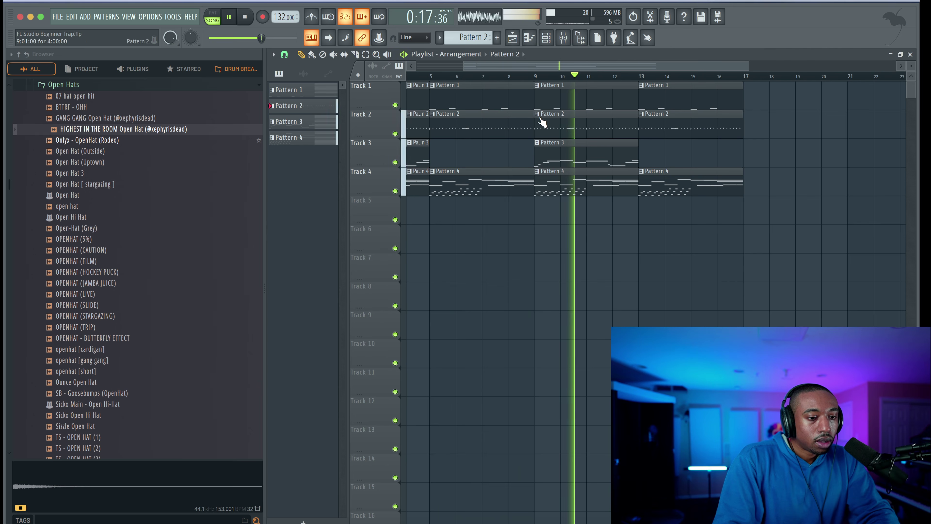
- Stop playback and copy the Gross Beat effect, set to 1/2 Speed, from the Acoustic Piano #2 mixer track to the Flute track
key("space")
left_click(564, 38)
left_click(476, 233)
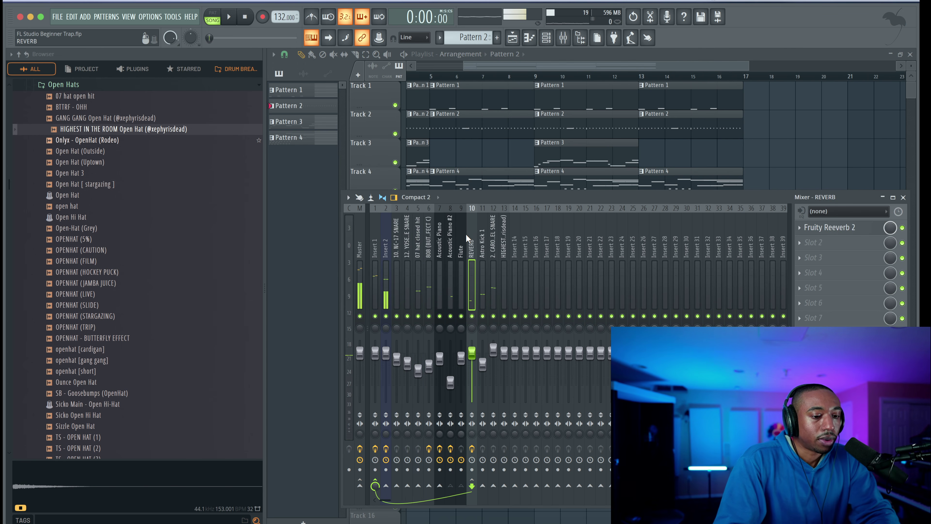
left_click(463, 233)
left_click(452, 234)
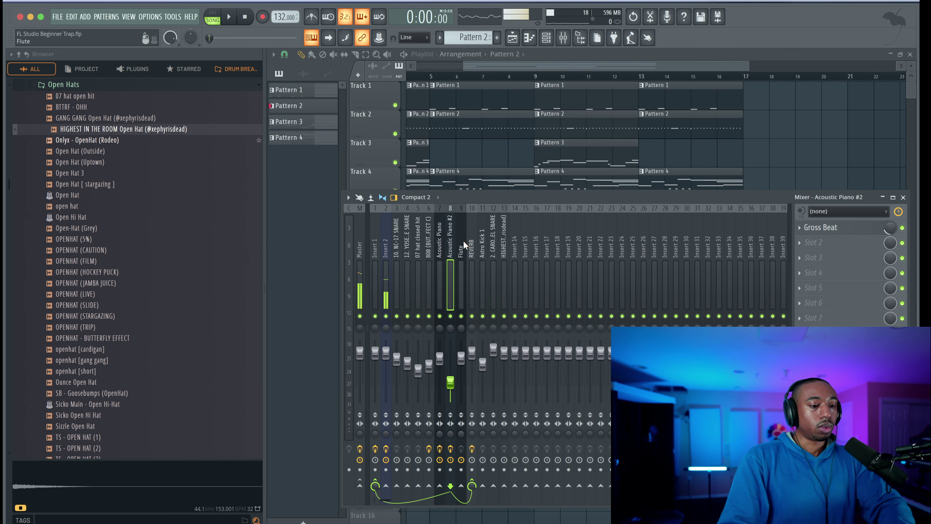
left_click(802, 230)
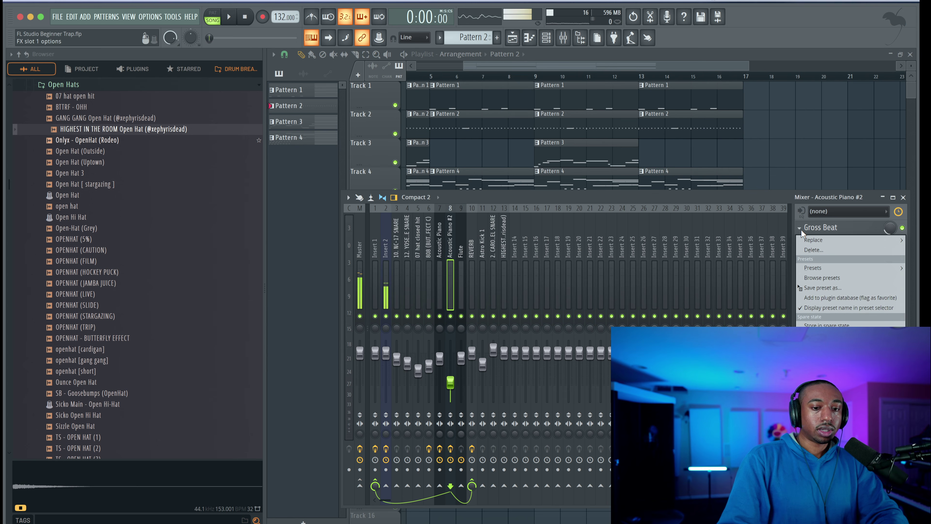
left_click(861, 288)
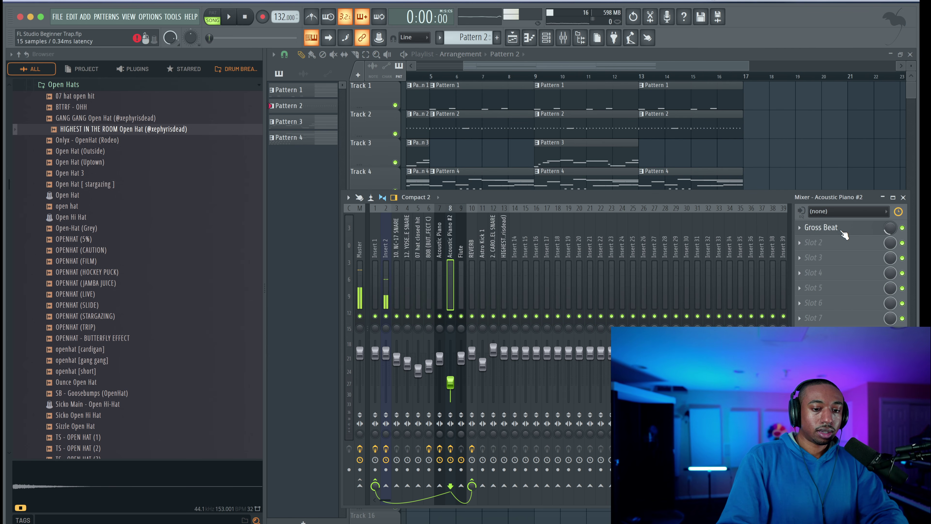
left_click(802, 230)
left_click(843, 289)
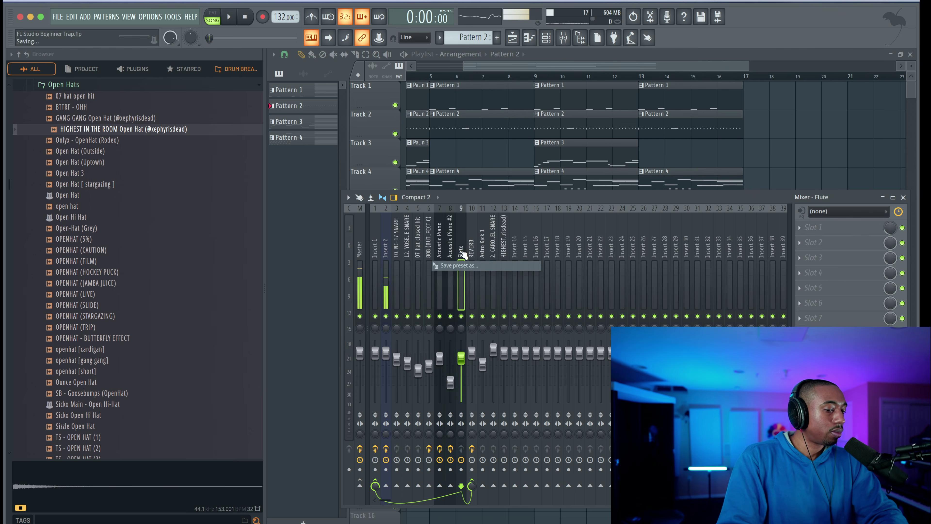
left_click_drag(463, 253, 466, 249)
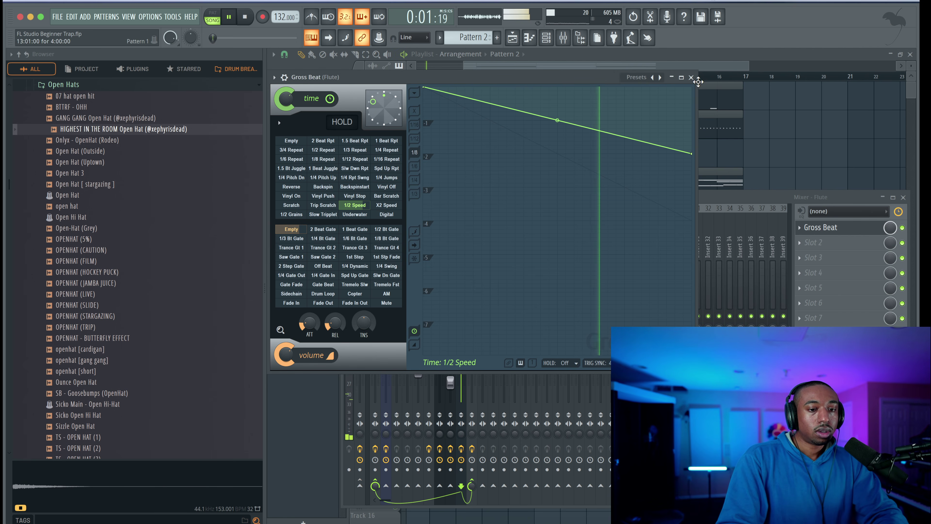
left_click(691, 78)
key("F9")
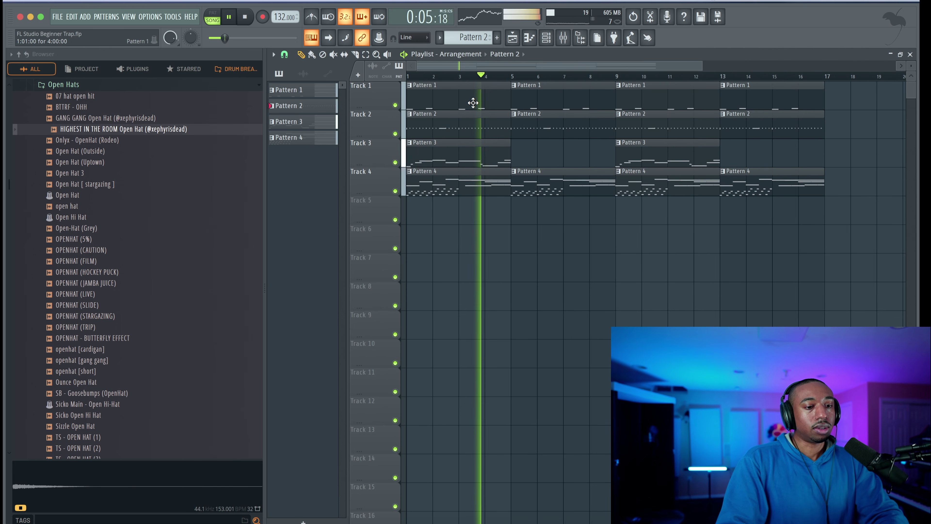
- Delete the Pattern 1 clips at bars 1 and 5 and the Pattern 4 clip at bar 1 from the playlist
key("space")
right_click(506, 97)
right_click(529, 97)
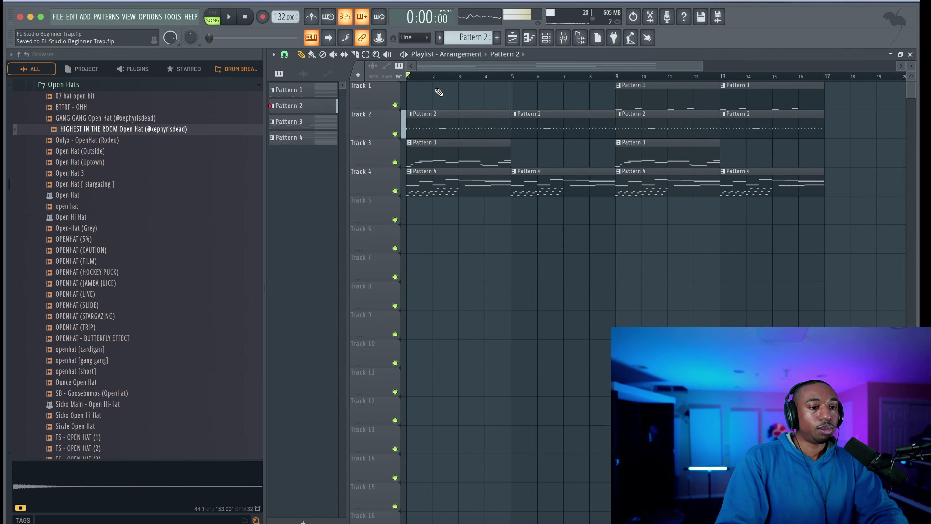
key("space")
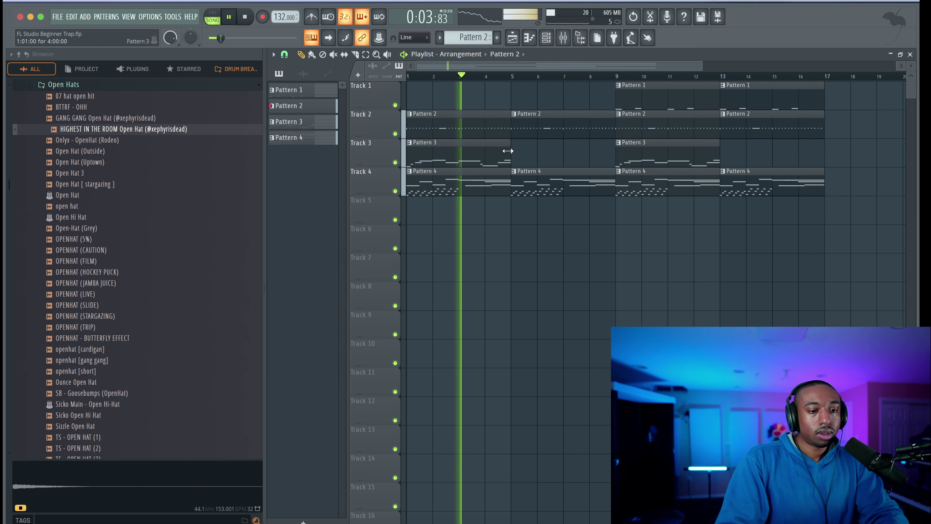
right_click(471, 194)
- Copy the Pattern 3 clip to bars 5 and 13 on Track 3 and hide the browser
left_click_drag(478, 156, 576, 149)
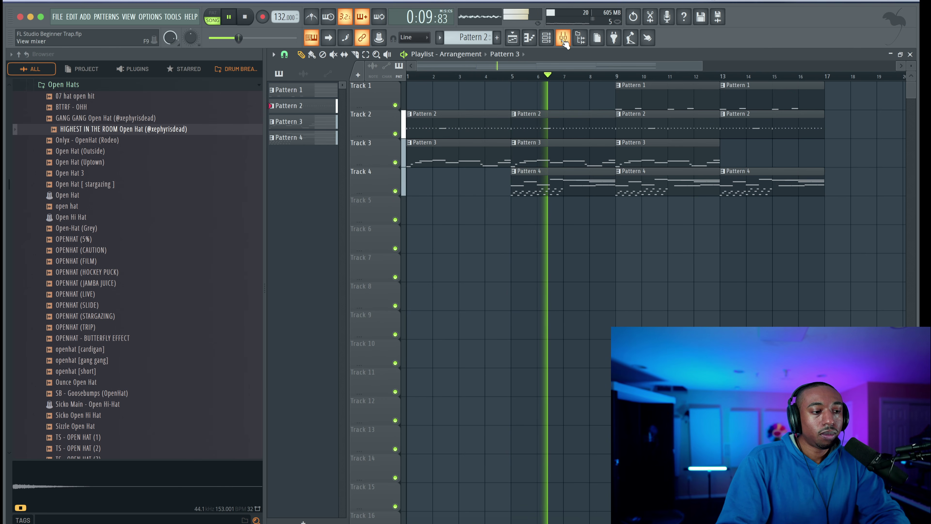
left_click(581, 37)
key("F6")
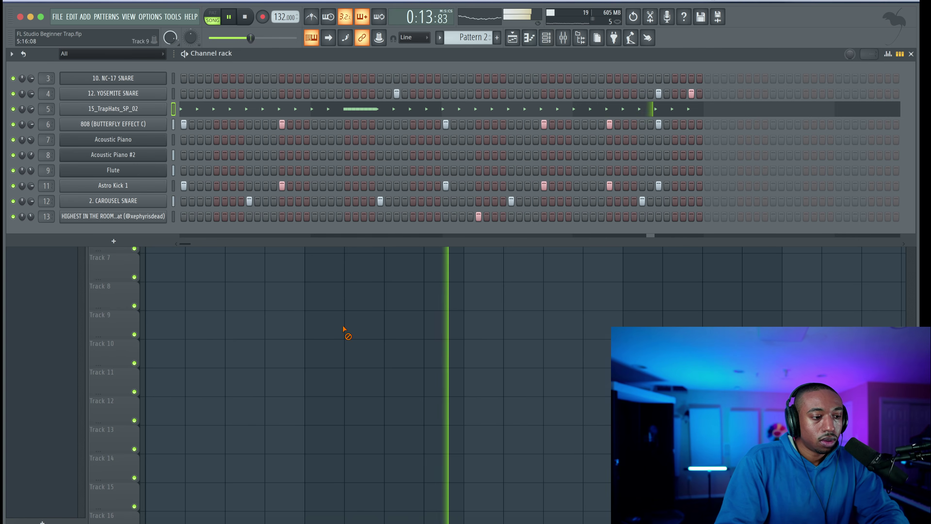
key("F6")
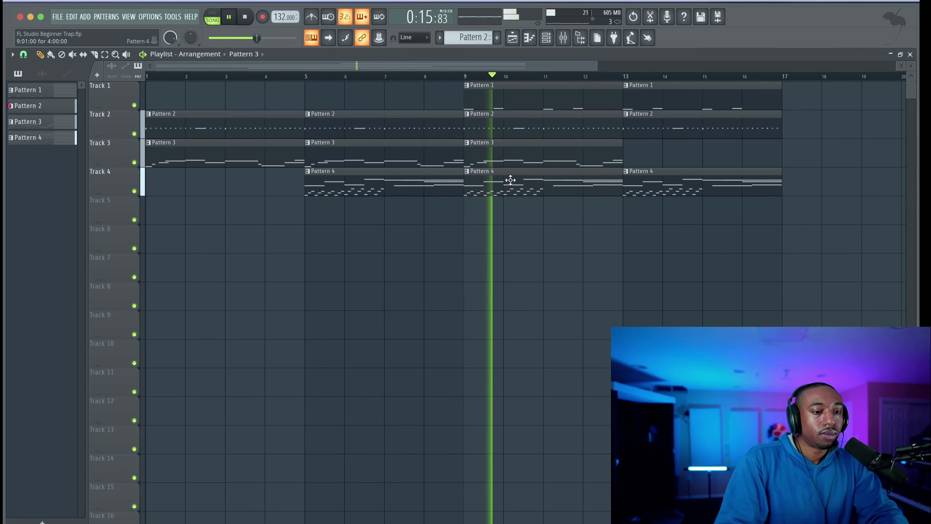
left_click_drag(525, 154, 684, 154)
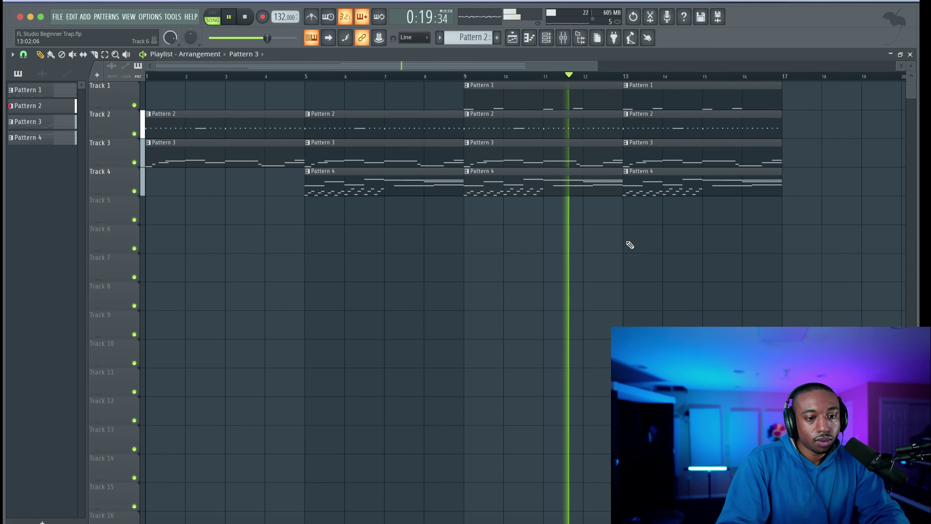
- Restart the song and add Astro Kick 1 hits on steps 7 and 39 in the channel rack
left_click(563, 37)
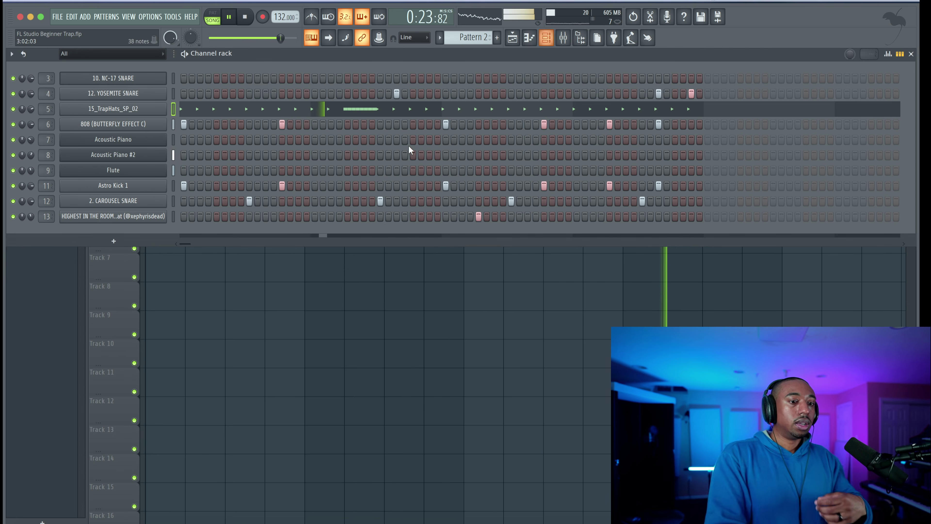
key("space")
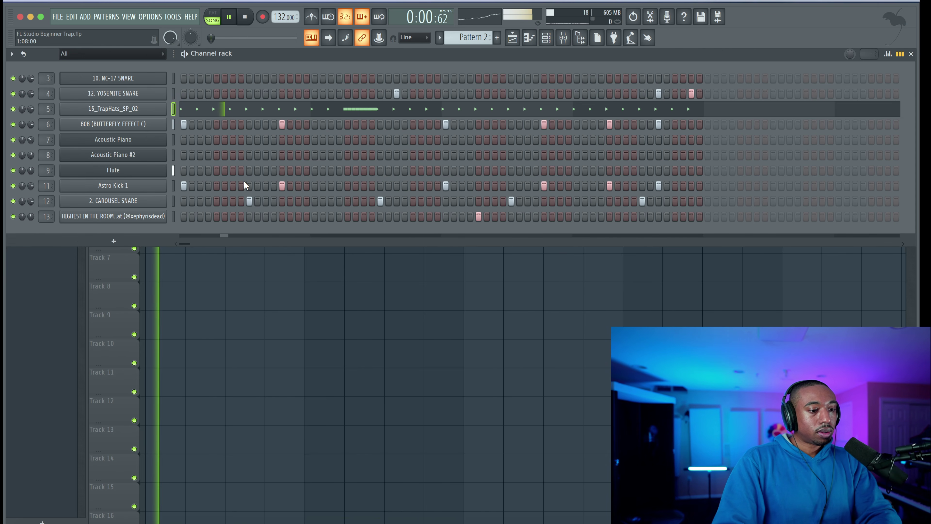
left_click(233, 185)
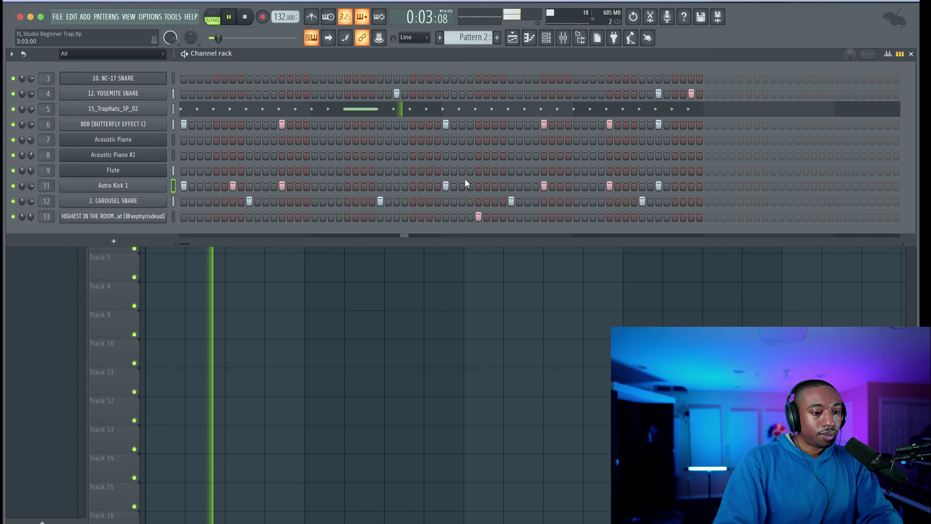
left_click(495, 186)
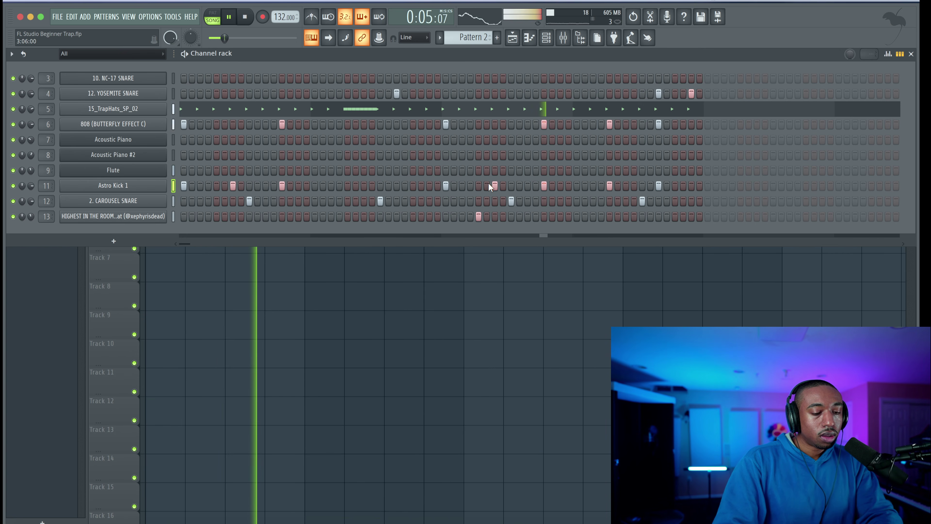
- Add an Astro Kick 1 hit on step 35 and remove the hit on step 7
key("F6")
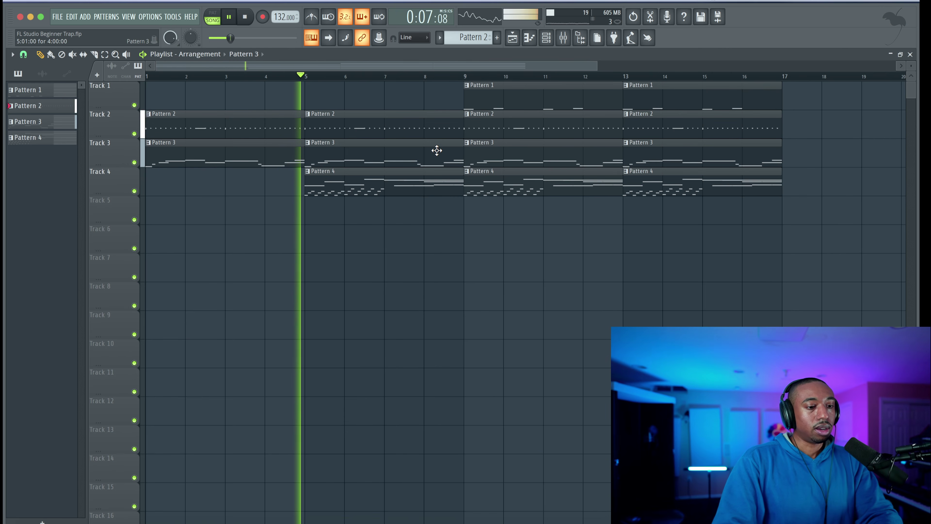
left_click(546, 37)
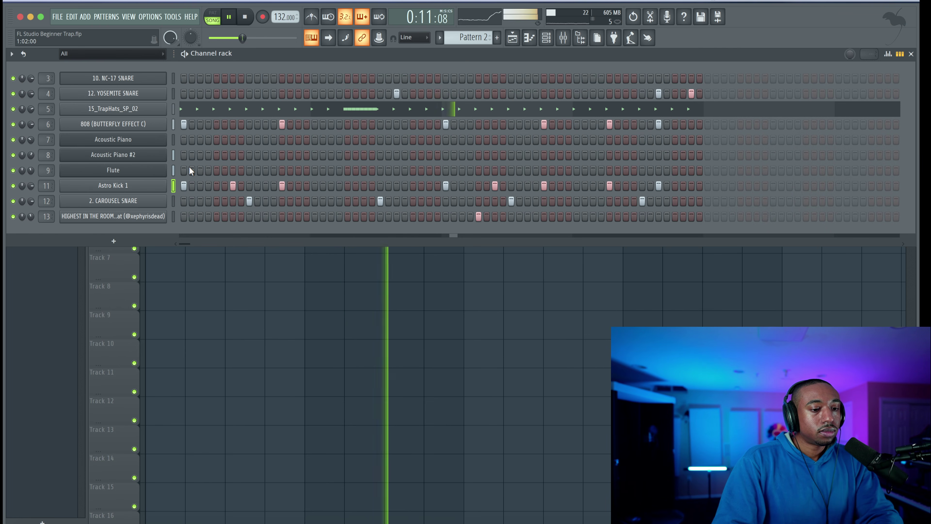
left_click(461, 186)
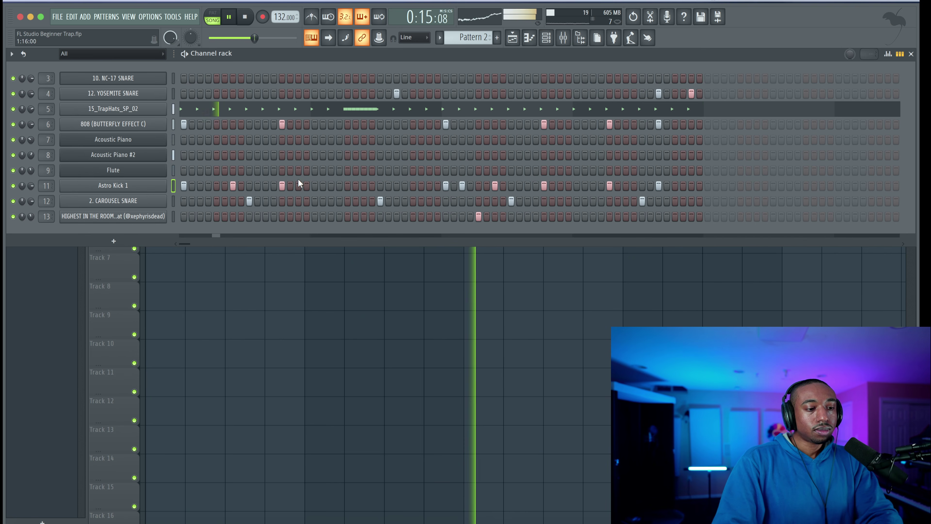
left_click(234, 186)
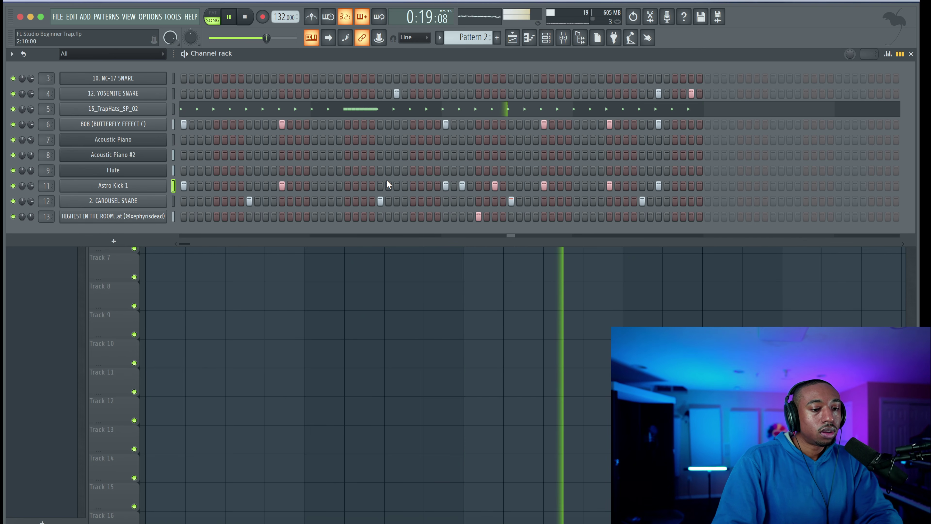
- Review the arrangement and the Acoustic Piano #2 and 808 mixer tracks, inspecting the 808's Fruity WaveShaper
key("F6")
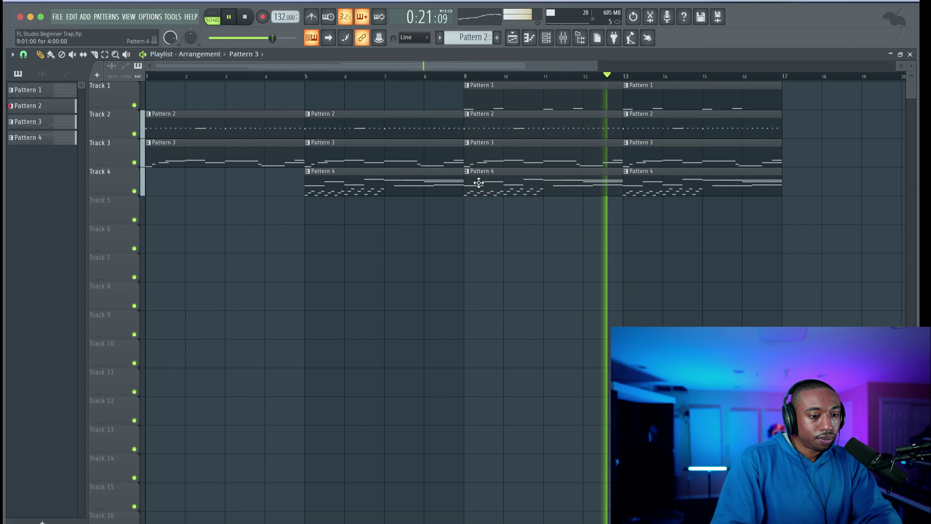
left_click(544, 43)
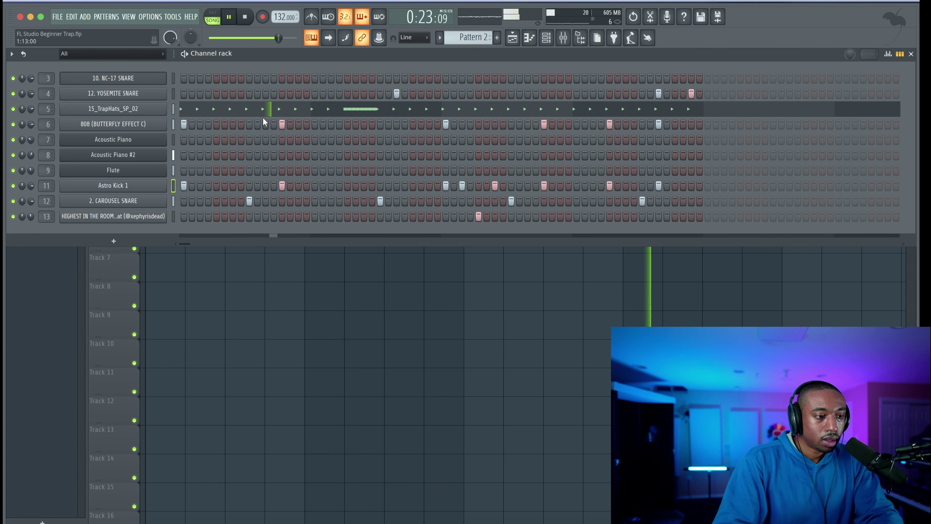
left_click(563, 37)
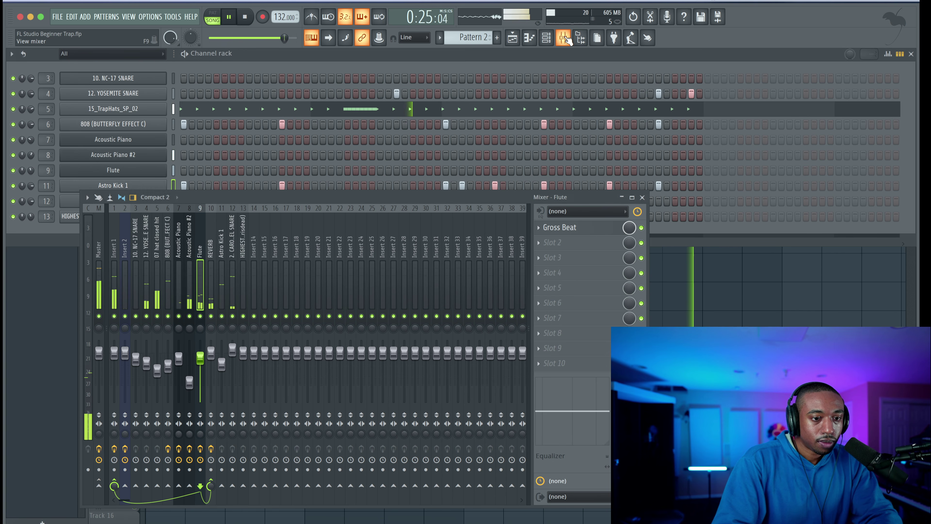
left_click(190, 257)
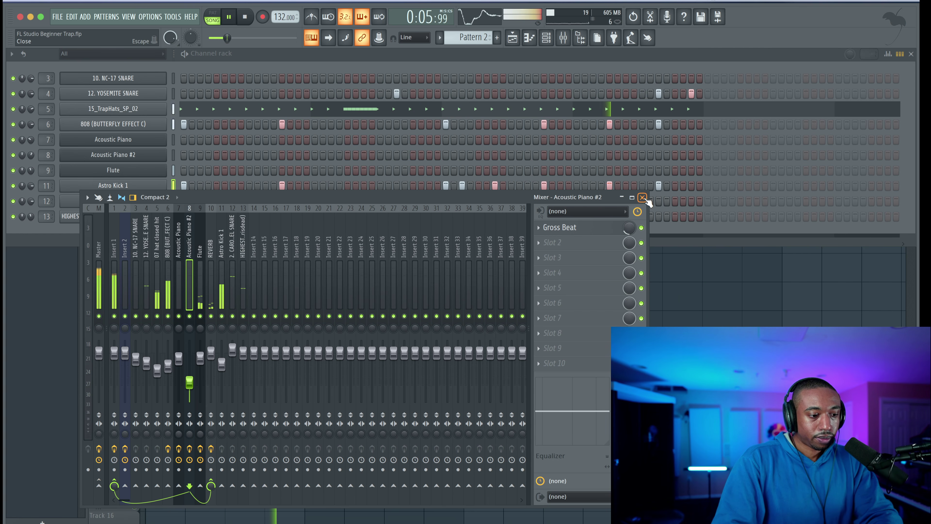
left_click(168, 257)
left_click(595, 230)
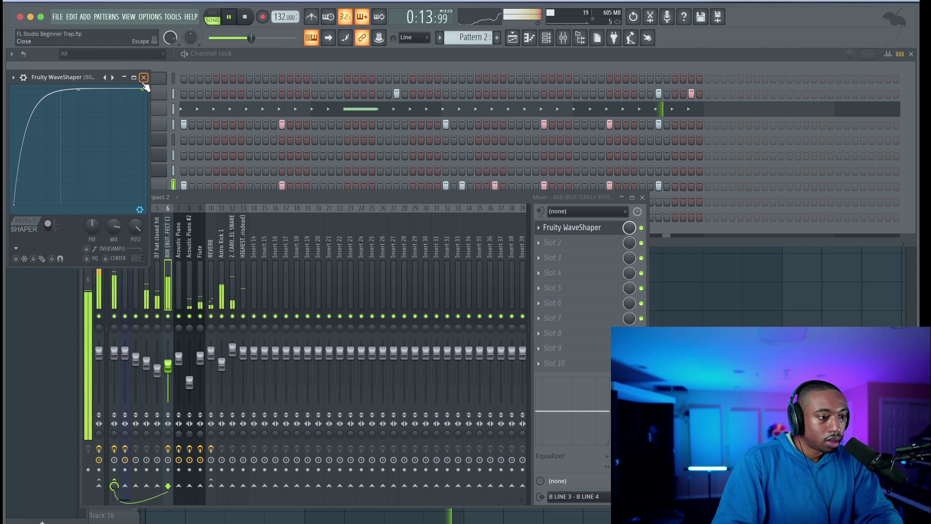
left_click(144, 78)
- Load Fruity Parametric EQ 2 in the second effect slot of the 808 mixer track, adjust one of its bands and close it
left_click(570, 243)
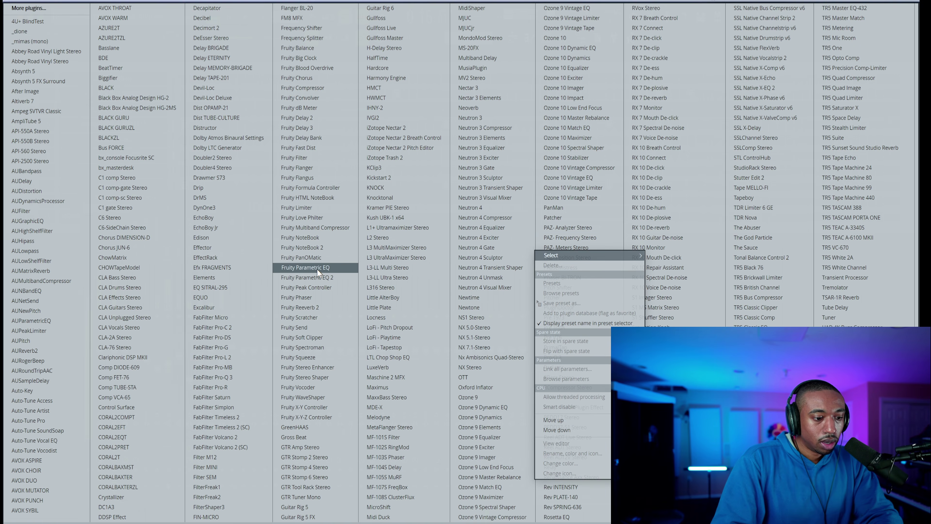
left_click(341, 263)
left_click_drag(239, 178, 204, 154)
left_click(378, 91)
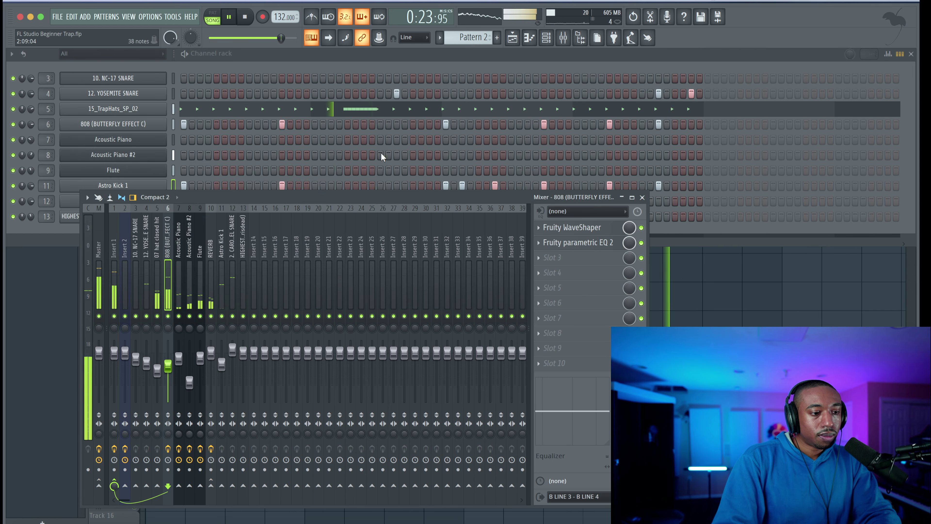
- Inspect the Astro Kick 1 mixer track during song playback, close the mixer and stop the song
left_click(699, 282)
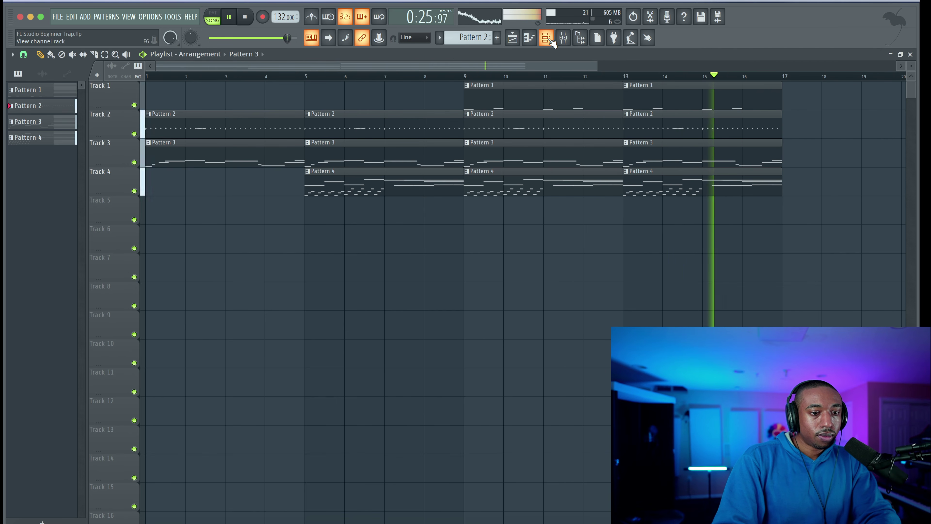
left_click(563, 37)
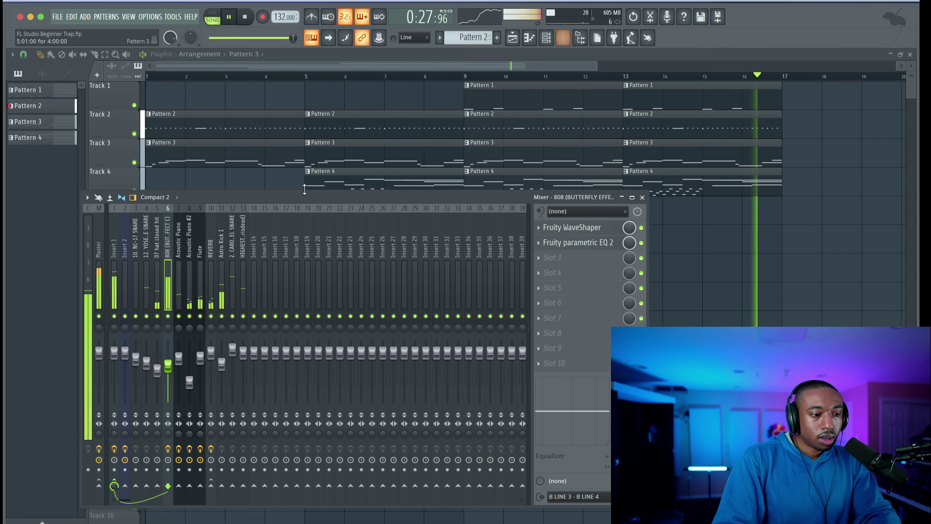
left_click(221, 266)
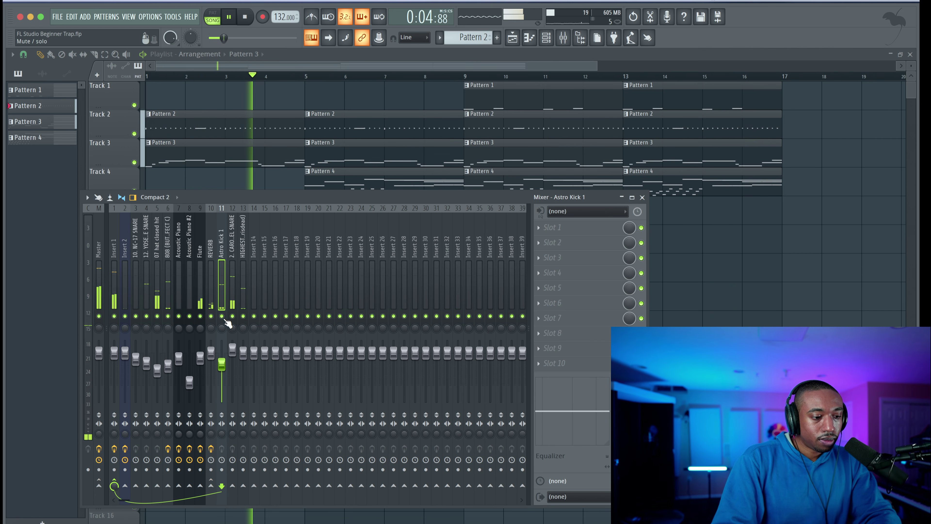
key("F9")
key("space")
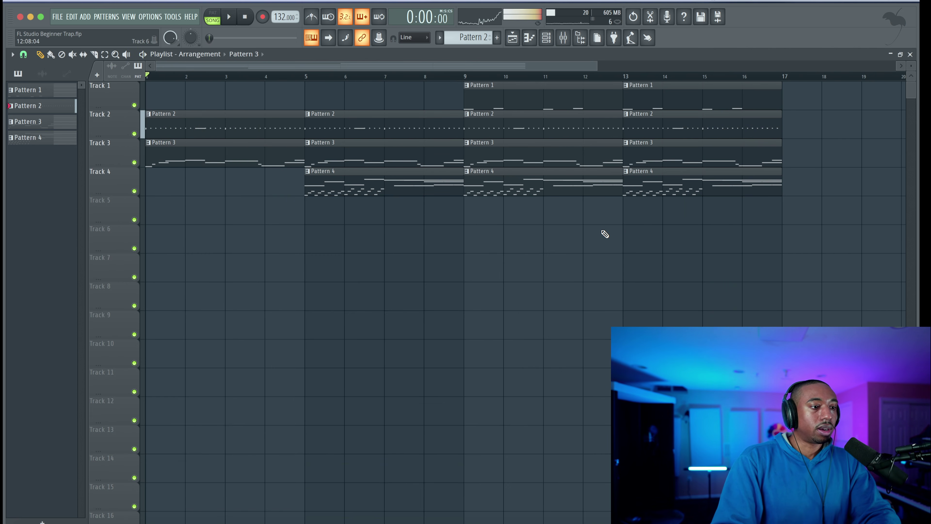
- Move the song position to bar 5 and play the arrangement from there
key("space")
left_click(308, 76)
key("space")
key("space")
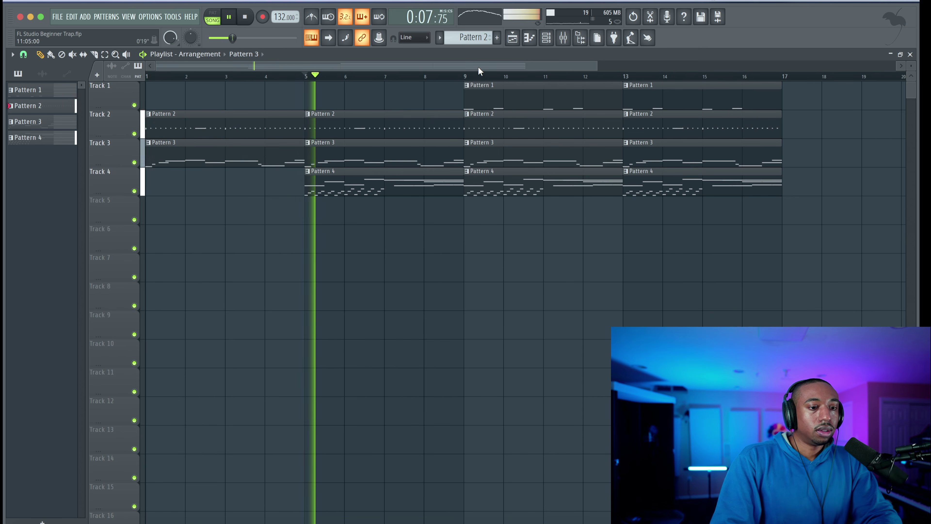
- Review Pattern 2's drum steps against the playing arrangement, select the 808 (BUTTERFLY EFFECT C) channel and stop playback
left_click(546, 37)
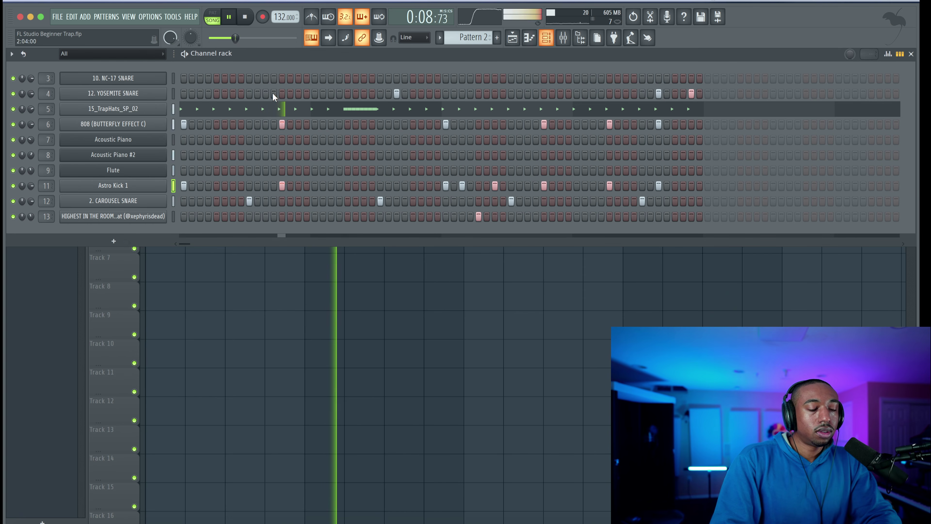
left_click(173, 124)
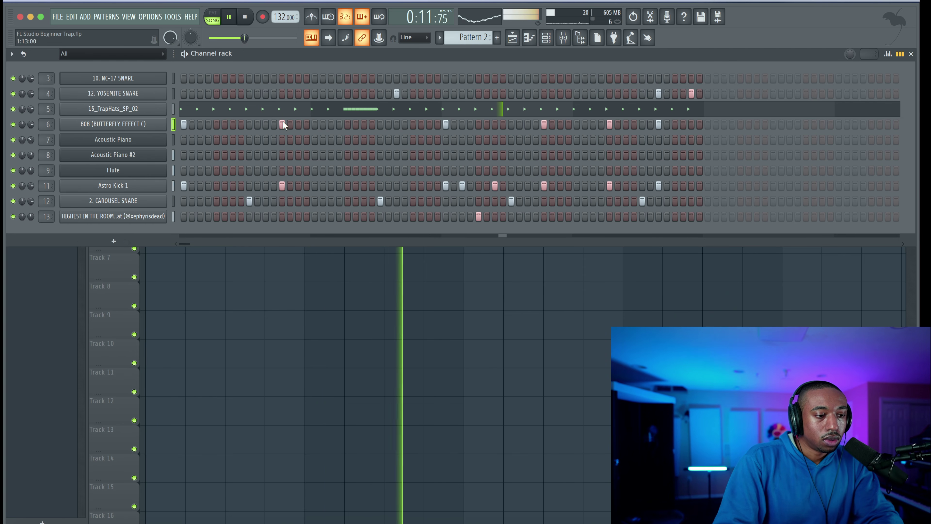
key("F6")
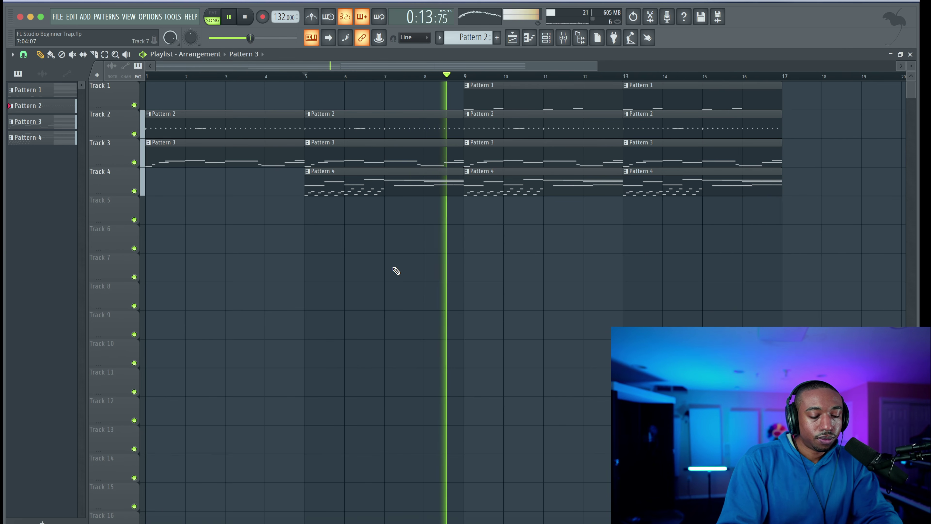
key("F6")
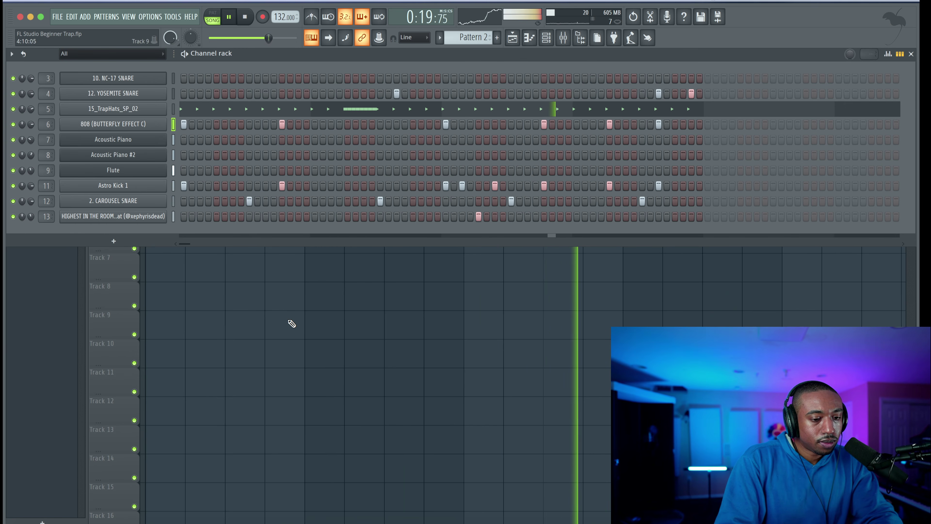
key("F6")
left_click(547, 38)
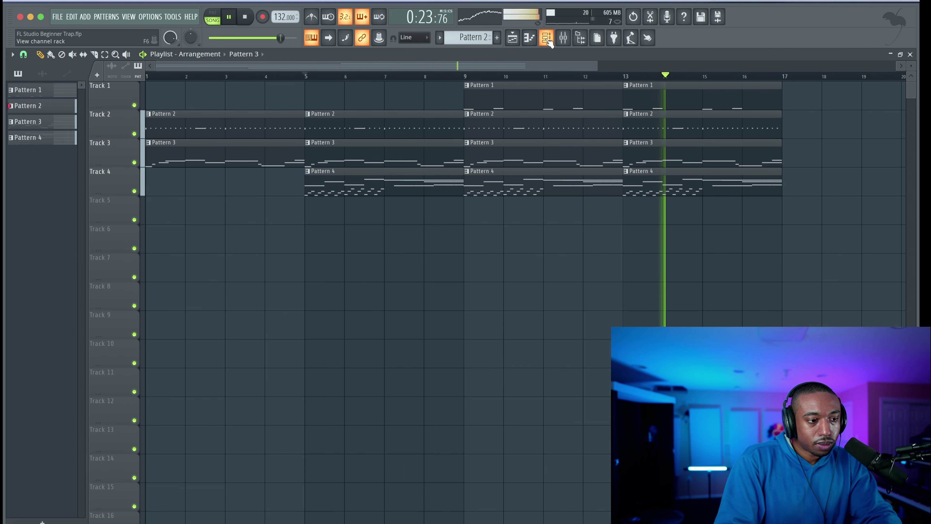
key("space")
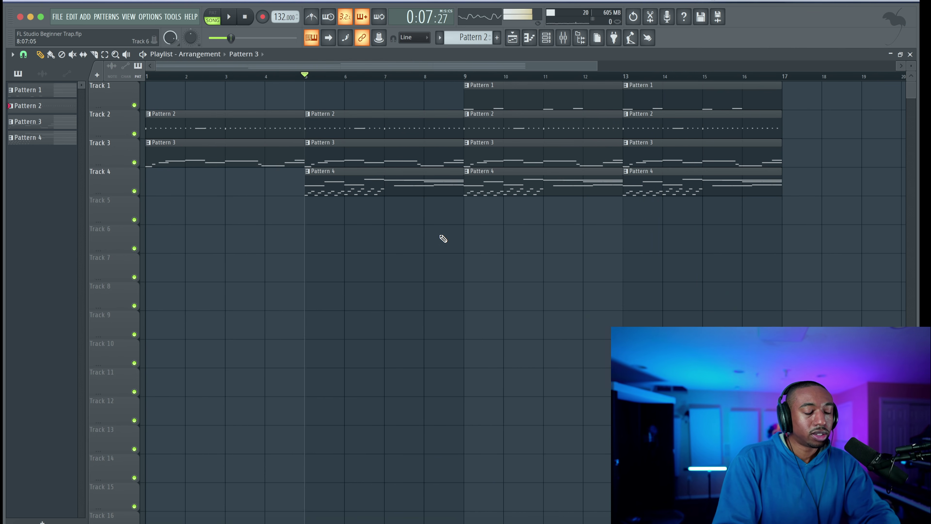
- Color Patterns 1 to 4 with a gradient running from pink to Medium Turquoise (#4AD7DB)
scroll(443, 239, "down", 2)
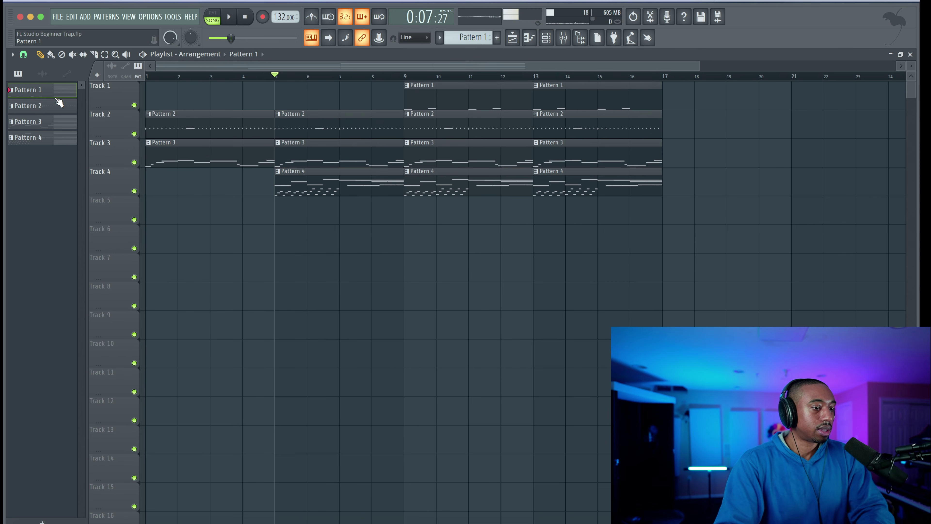
right_click(57, 137)
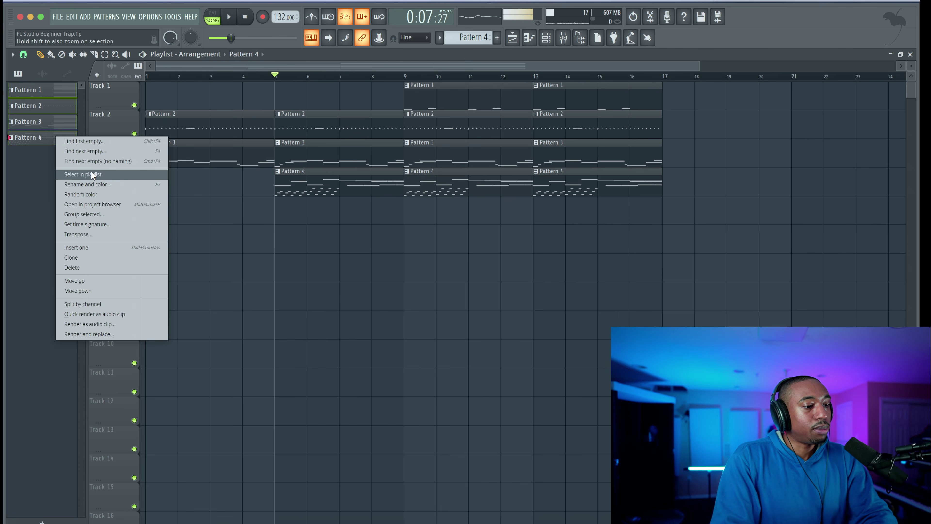
left_click(92, 182)
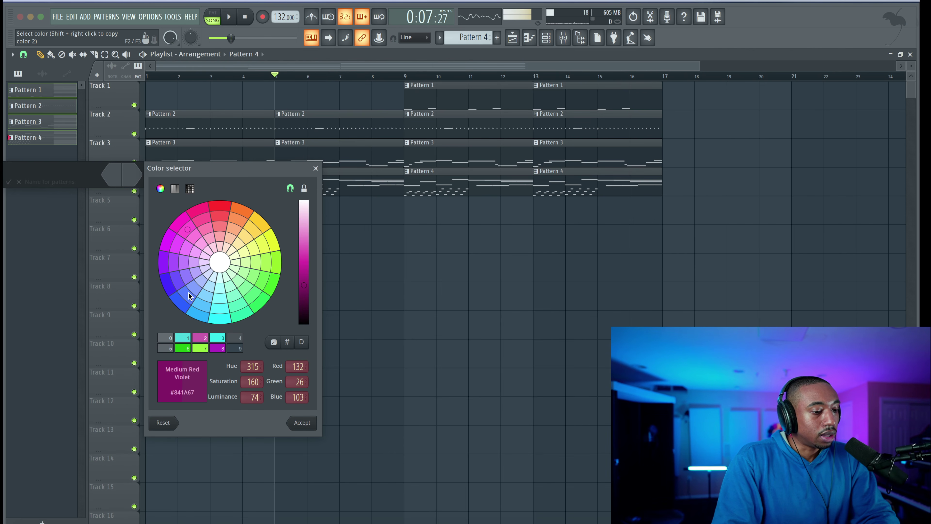
key("Return")
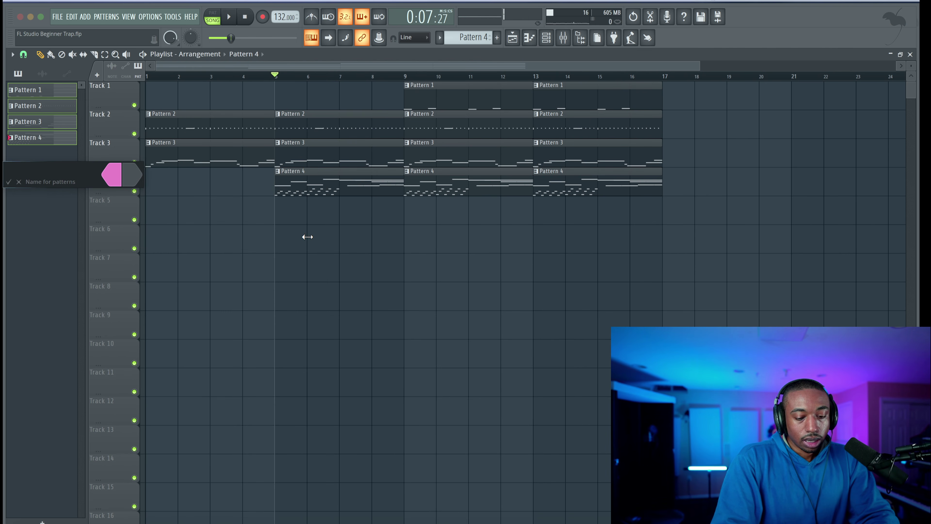
left_click(140, 182)
left_click(210, 340)
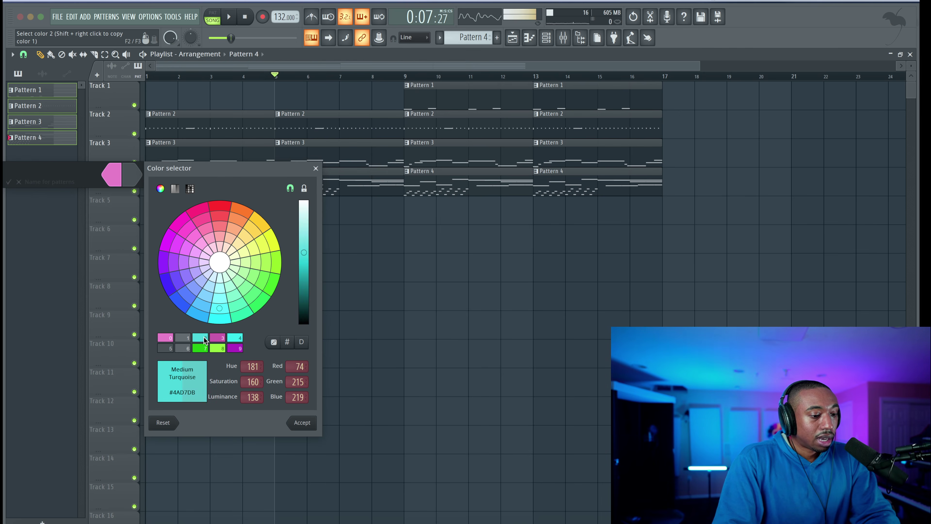
key("Return")
- Check the picker's audio clips, return it to the pattern list and save the project
left_click(42, 73)
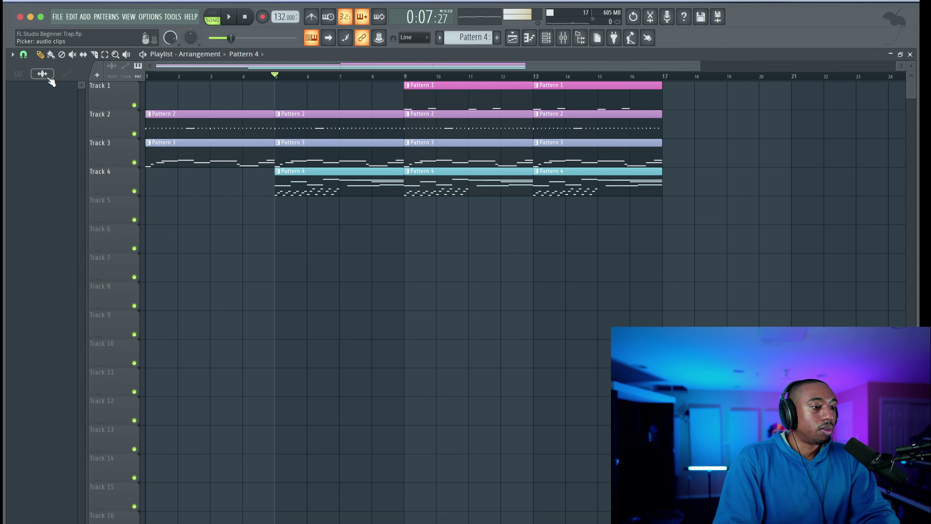
left_click(28, 75)
key("ctrl+s")
scroll(279, 264, "down", 5)
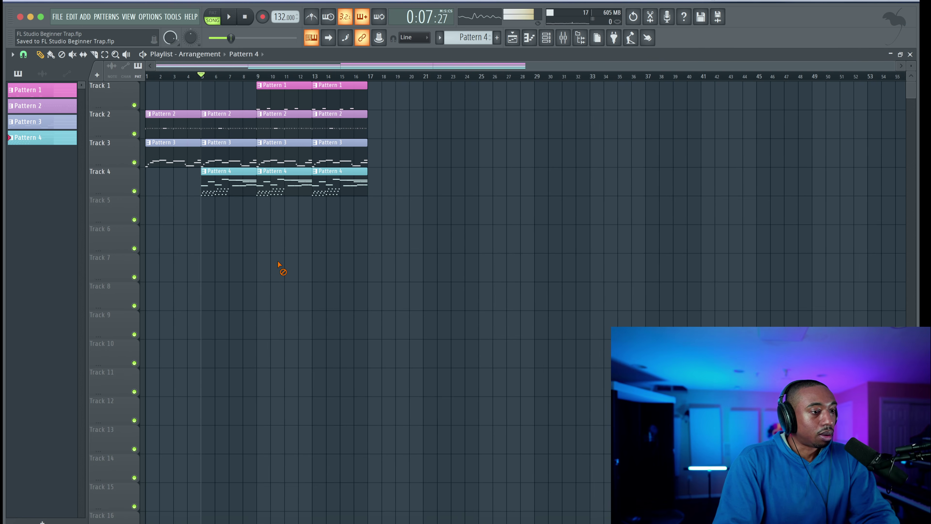